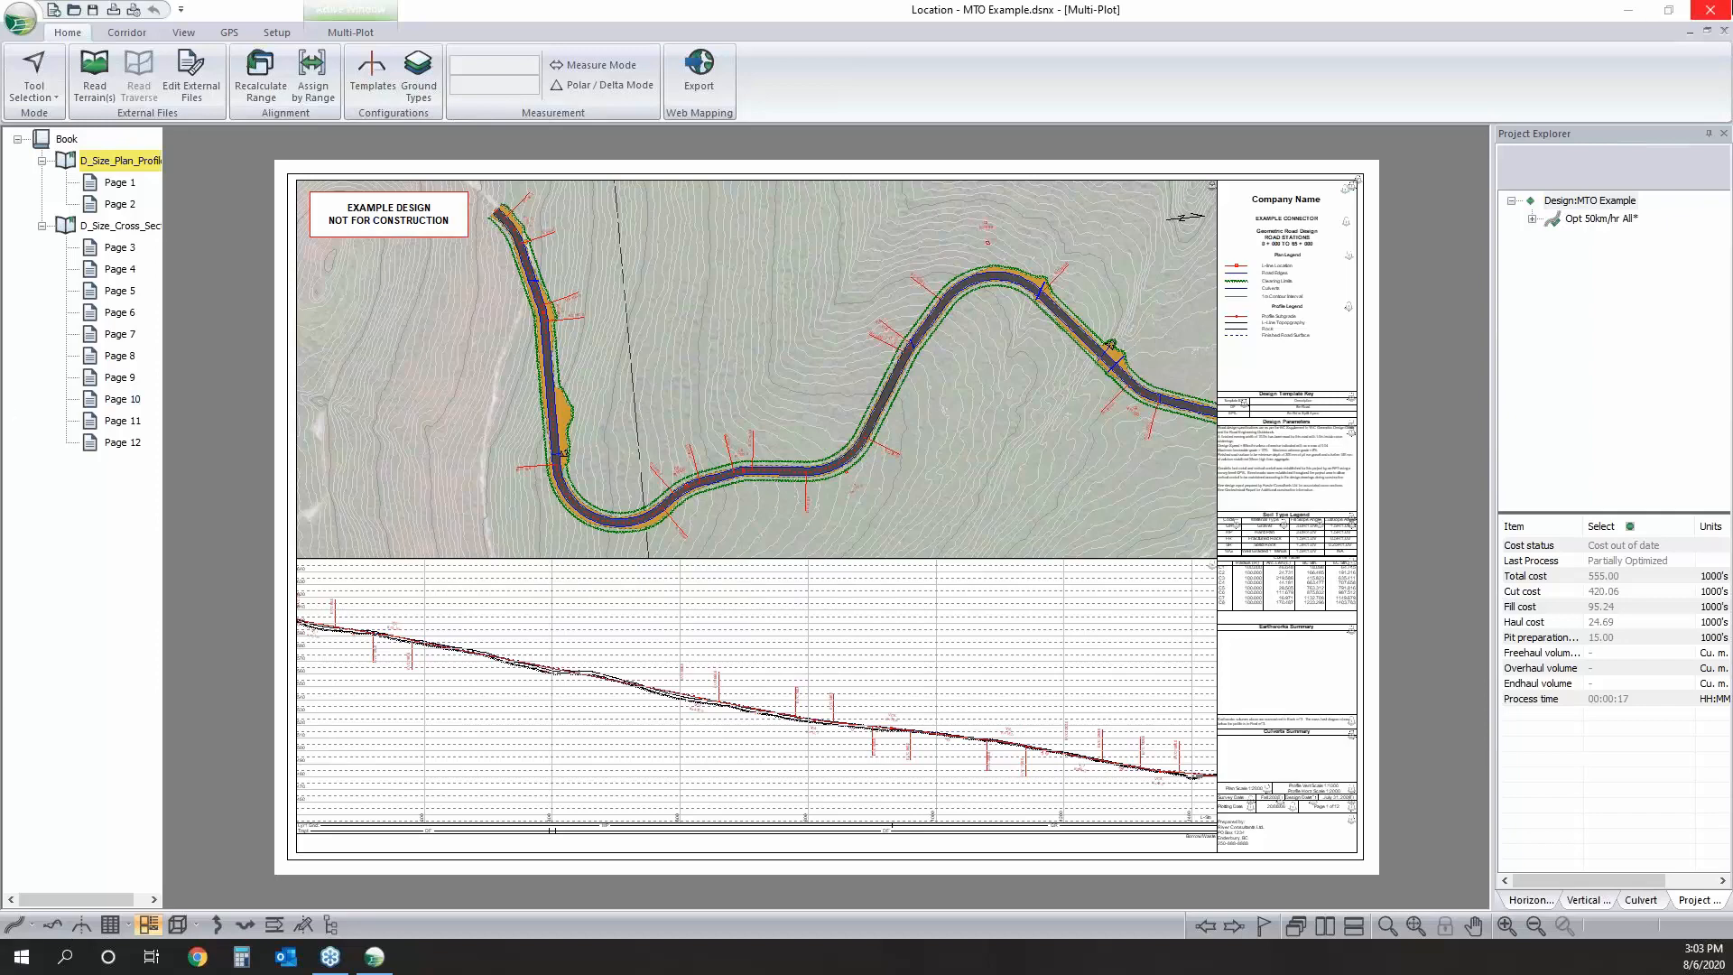
# Minimize the Multi-Plot sheet window and examine the road alignment in the section and plan windows.
pyautogui.click(1690, 33)
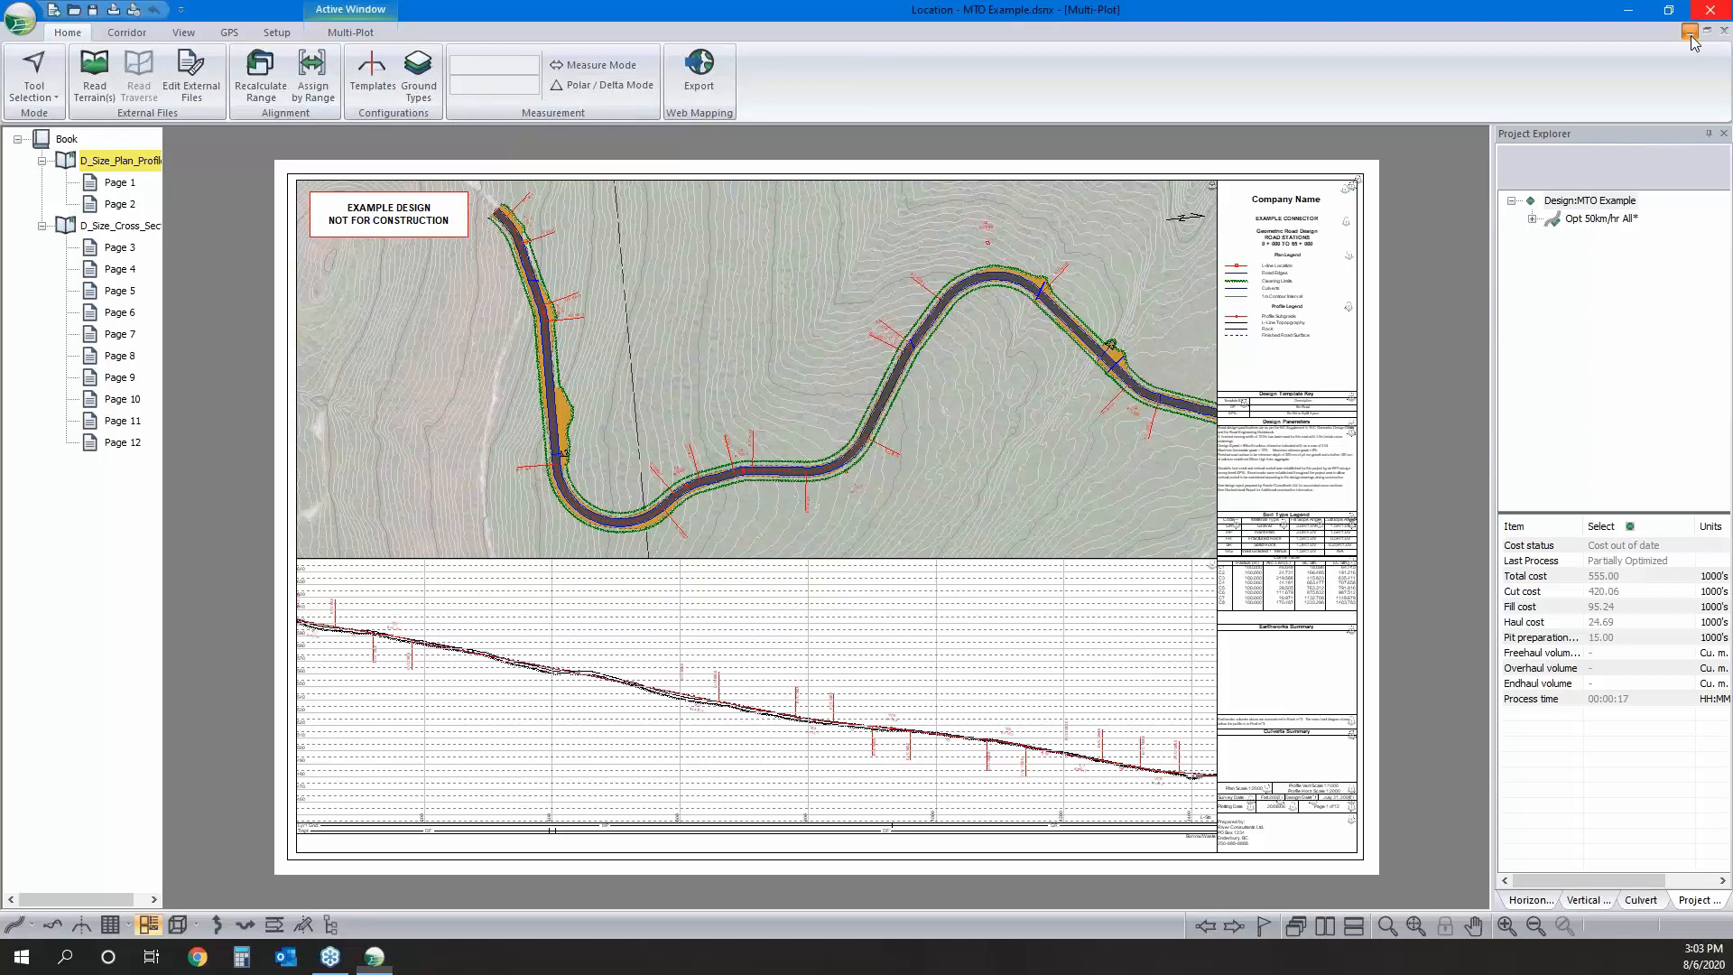
pyautogui.click(1690, 33)
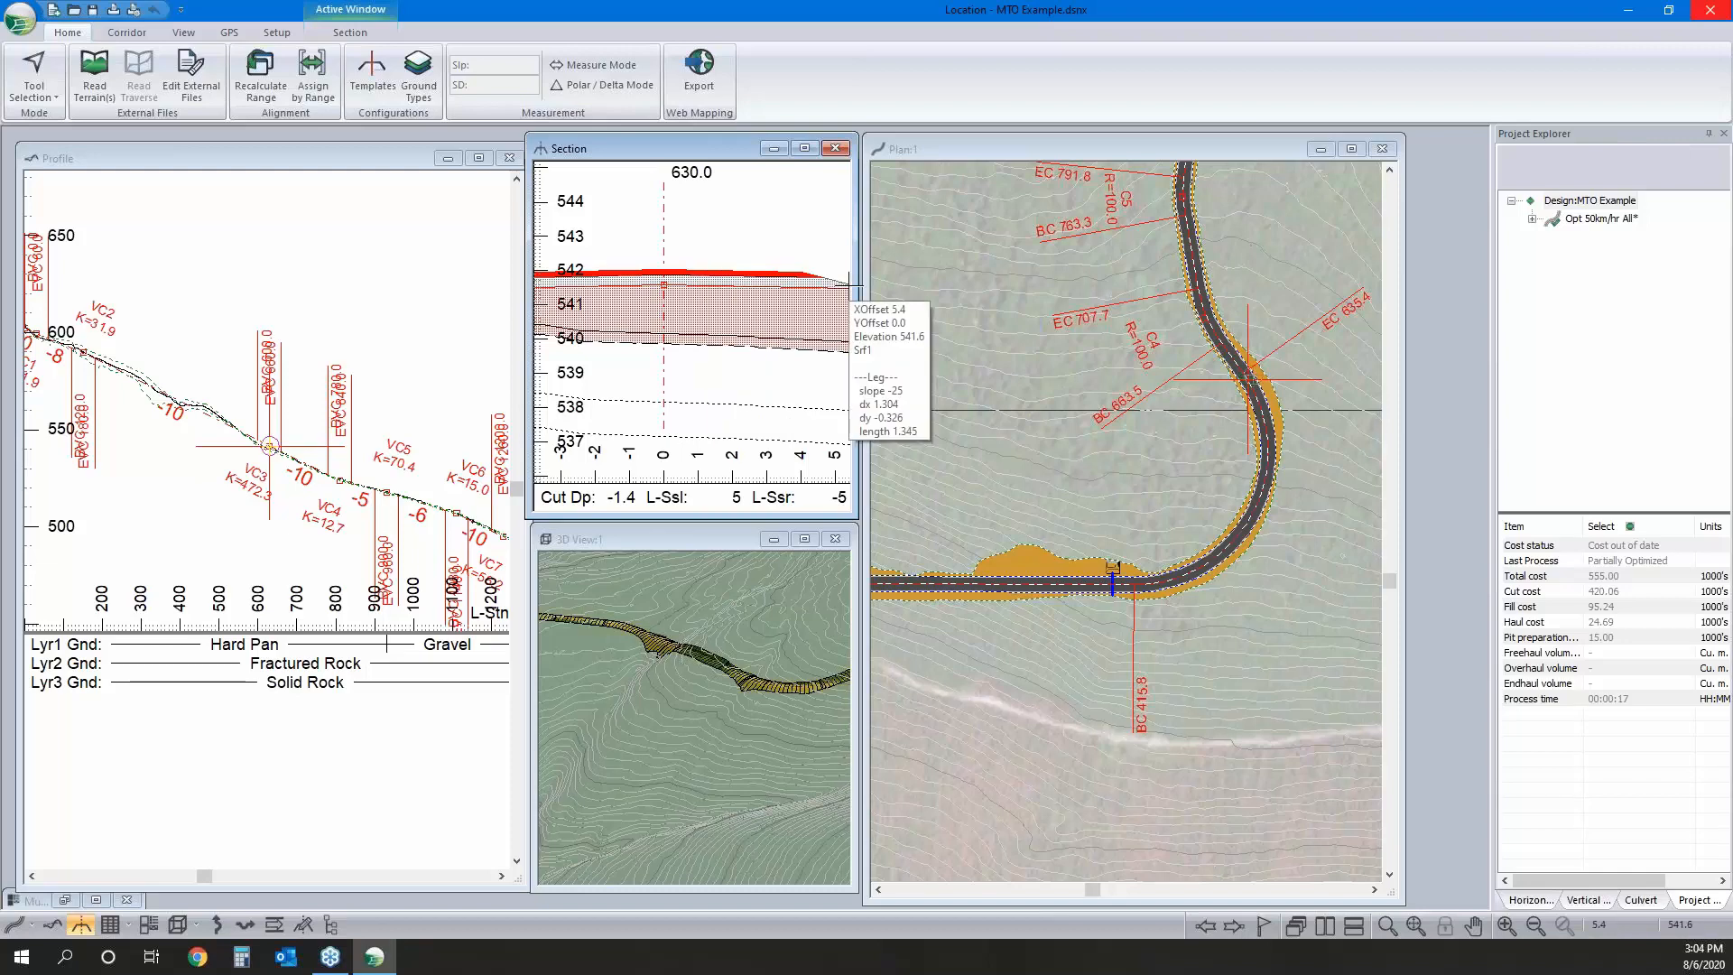
pyautogui.scroll(-2, 849, 285)
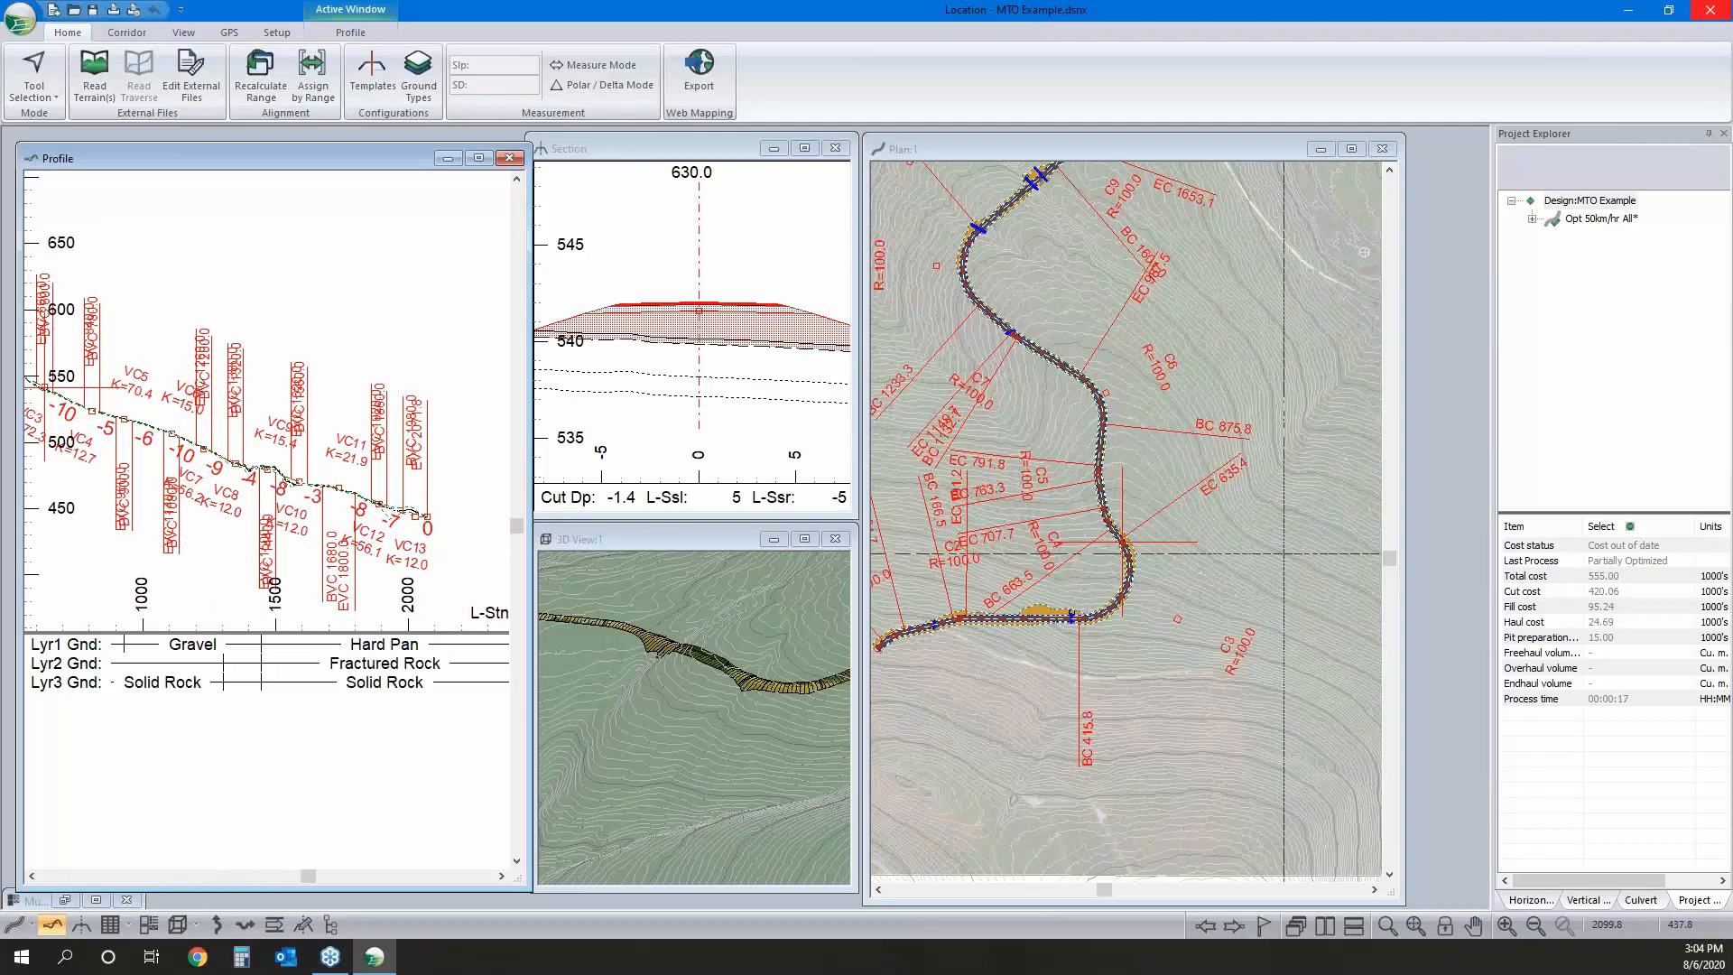
pyautogui.moveTo(1135, 368); pyautogui.dragTo(1187, 424, button='middle')
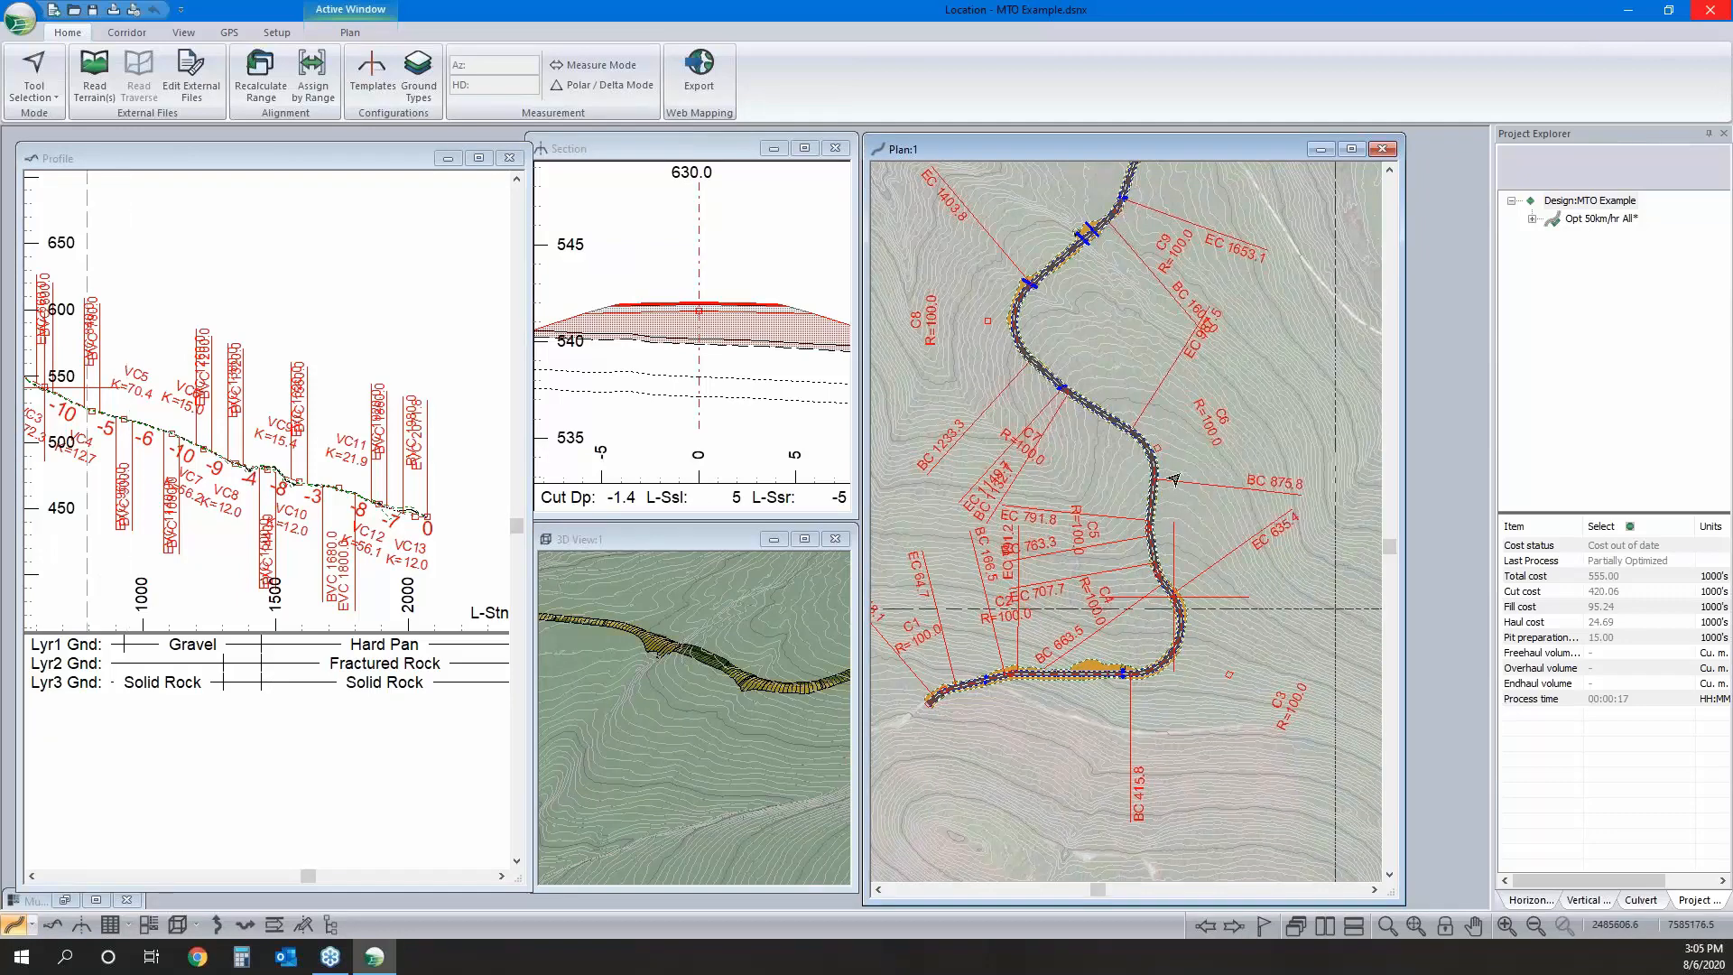
pyautogui.moveTo(1174, 479); pyautogui.dragTo(1182, 528, button='middle')
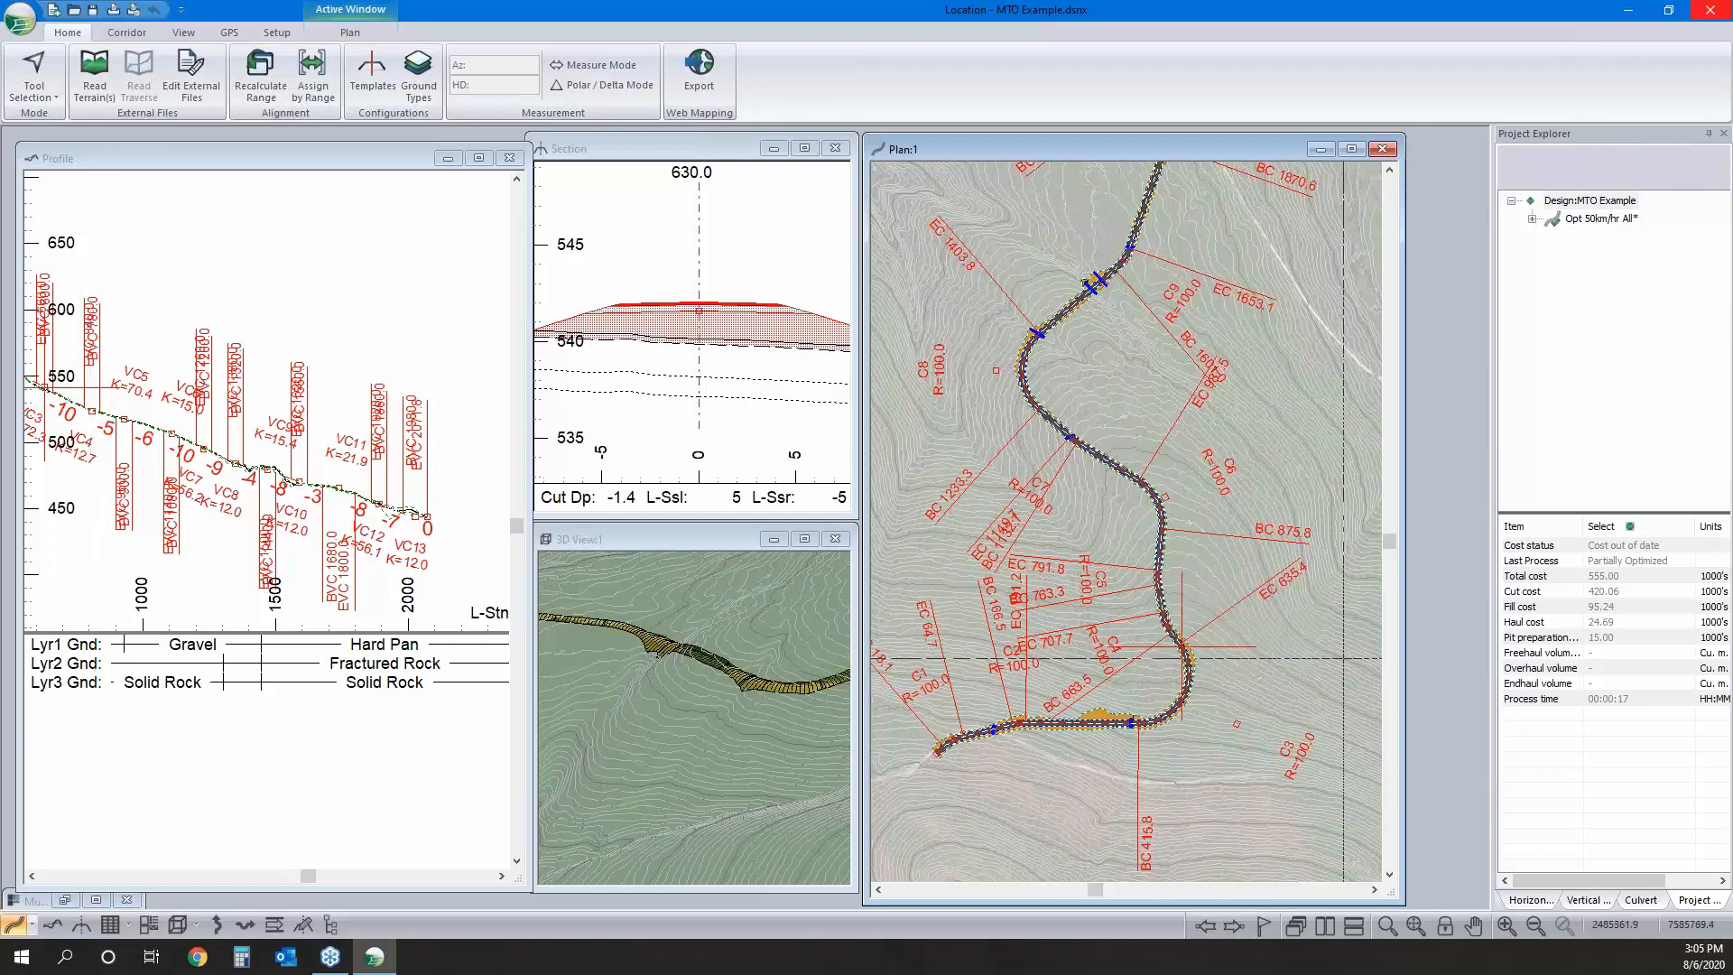
pyautogui.scroll(3, 1130, 585)
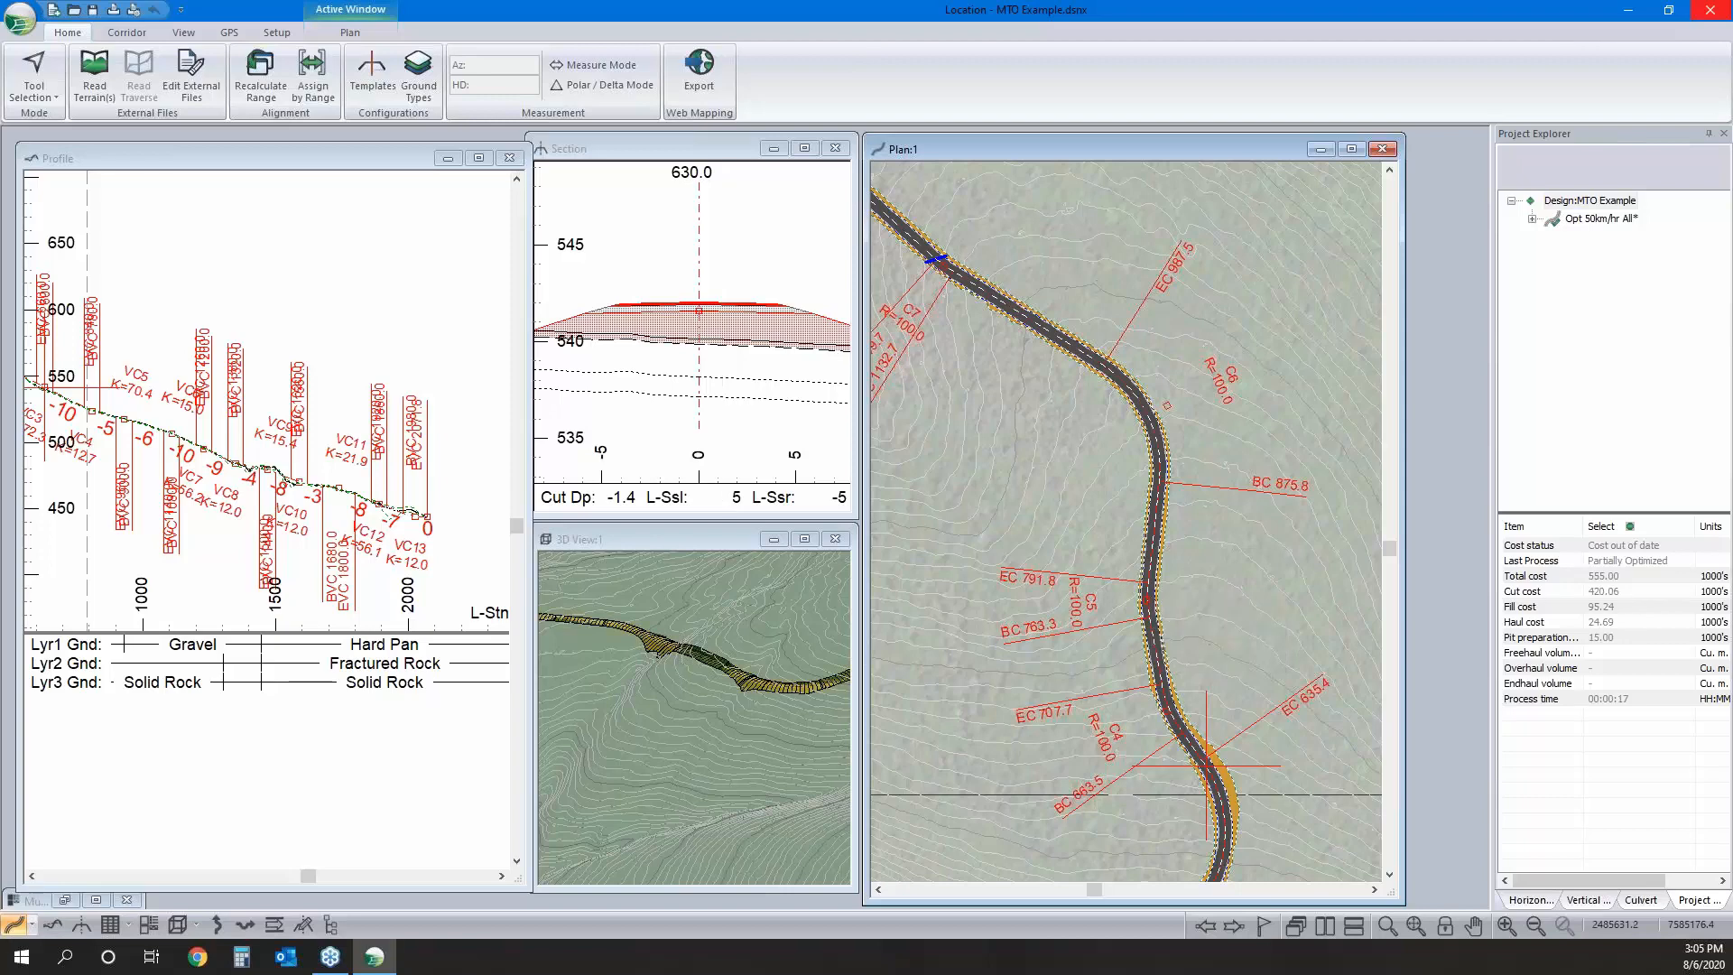
# Review the site preparation range parameters and the Template Editor, closing the editor without making changes.
pyautogui.click(368, 100)
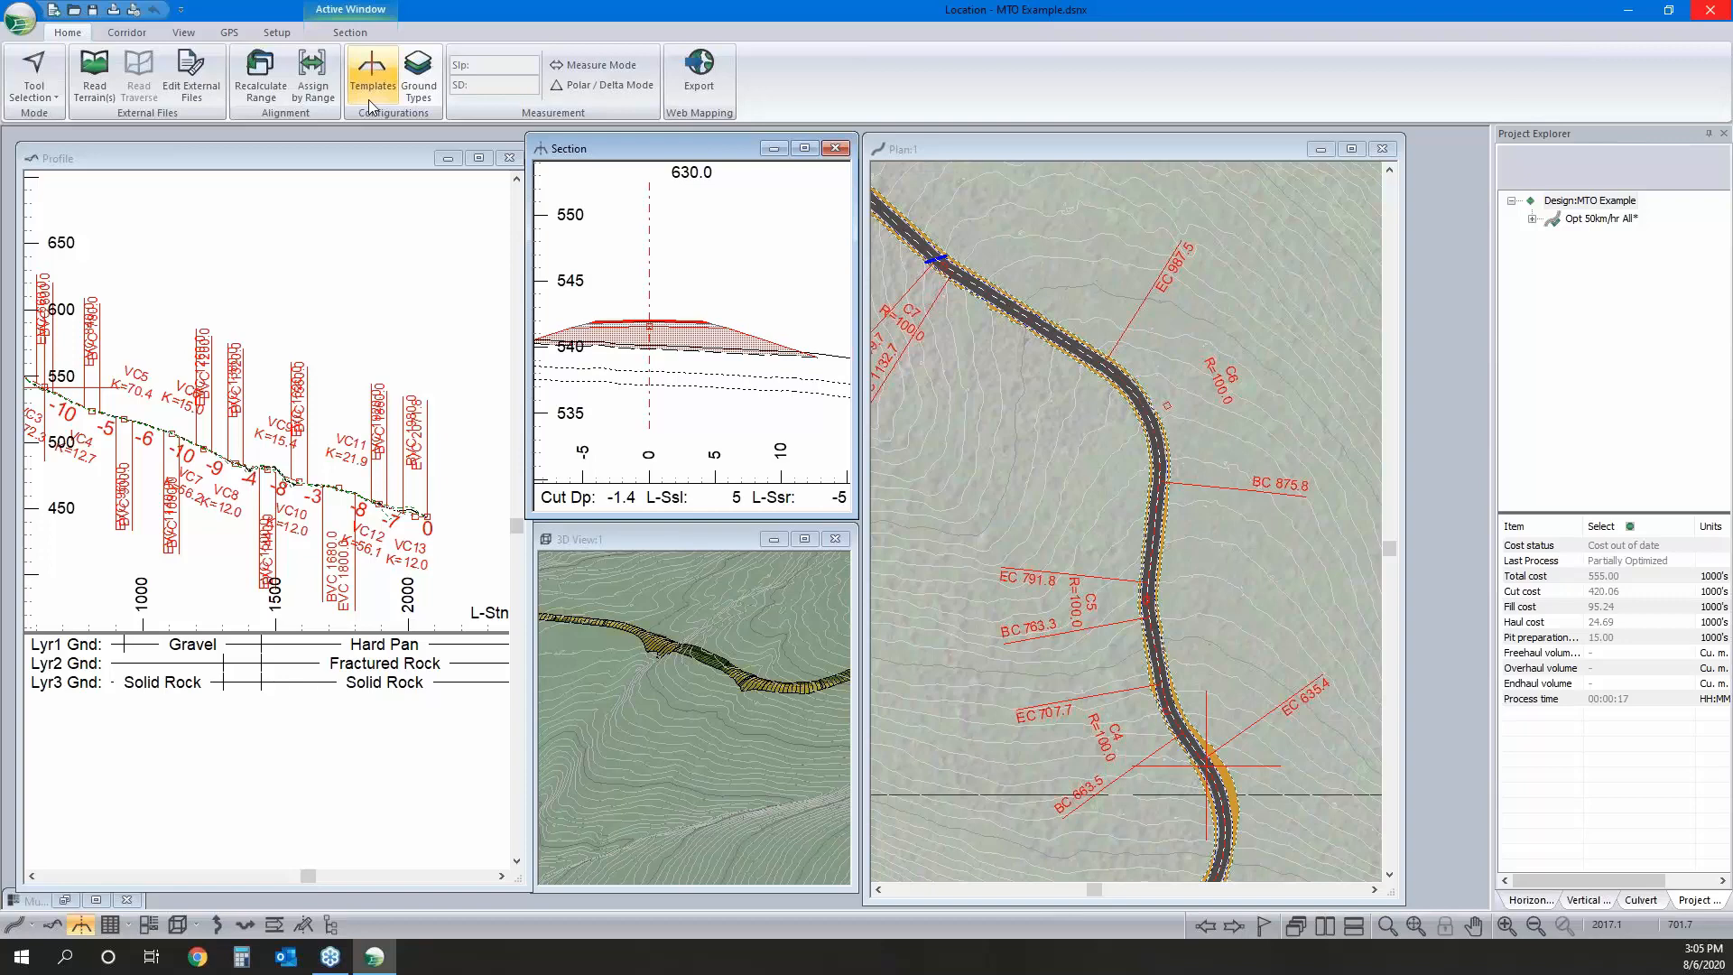
pyautogui.click(369, 99)
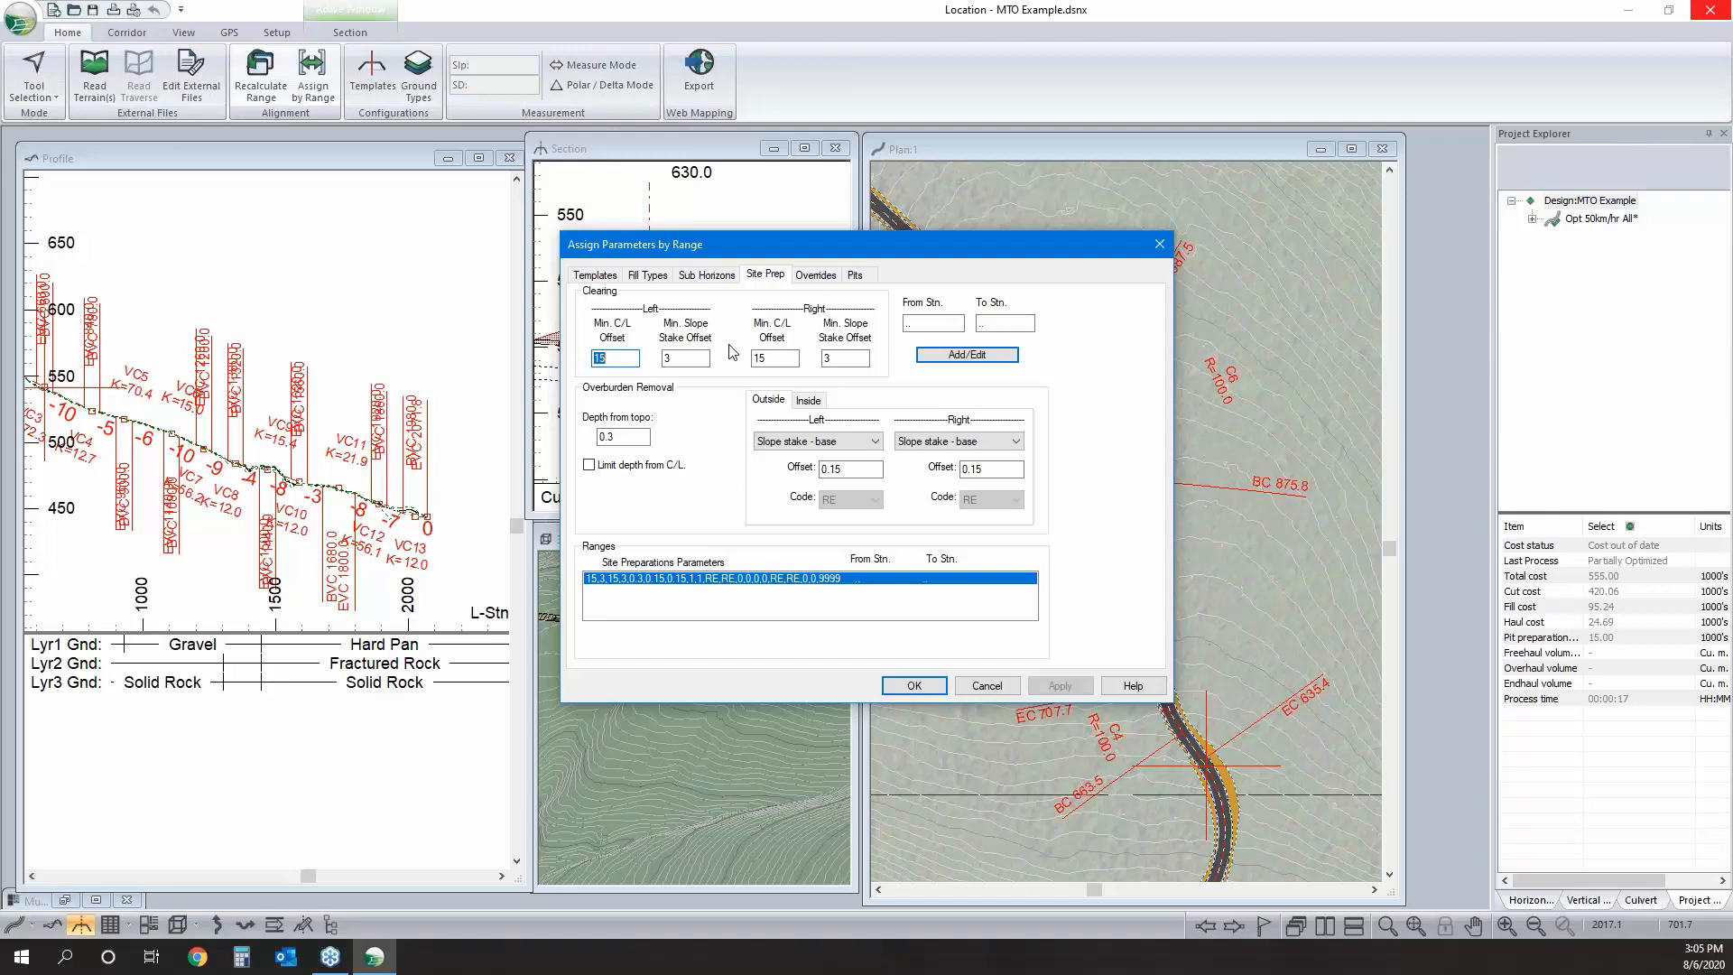
pyautogui.press('Return')
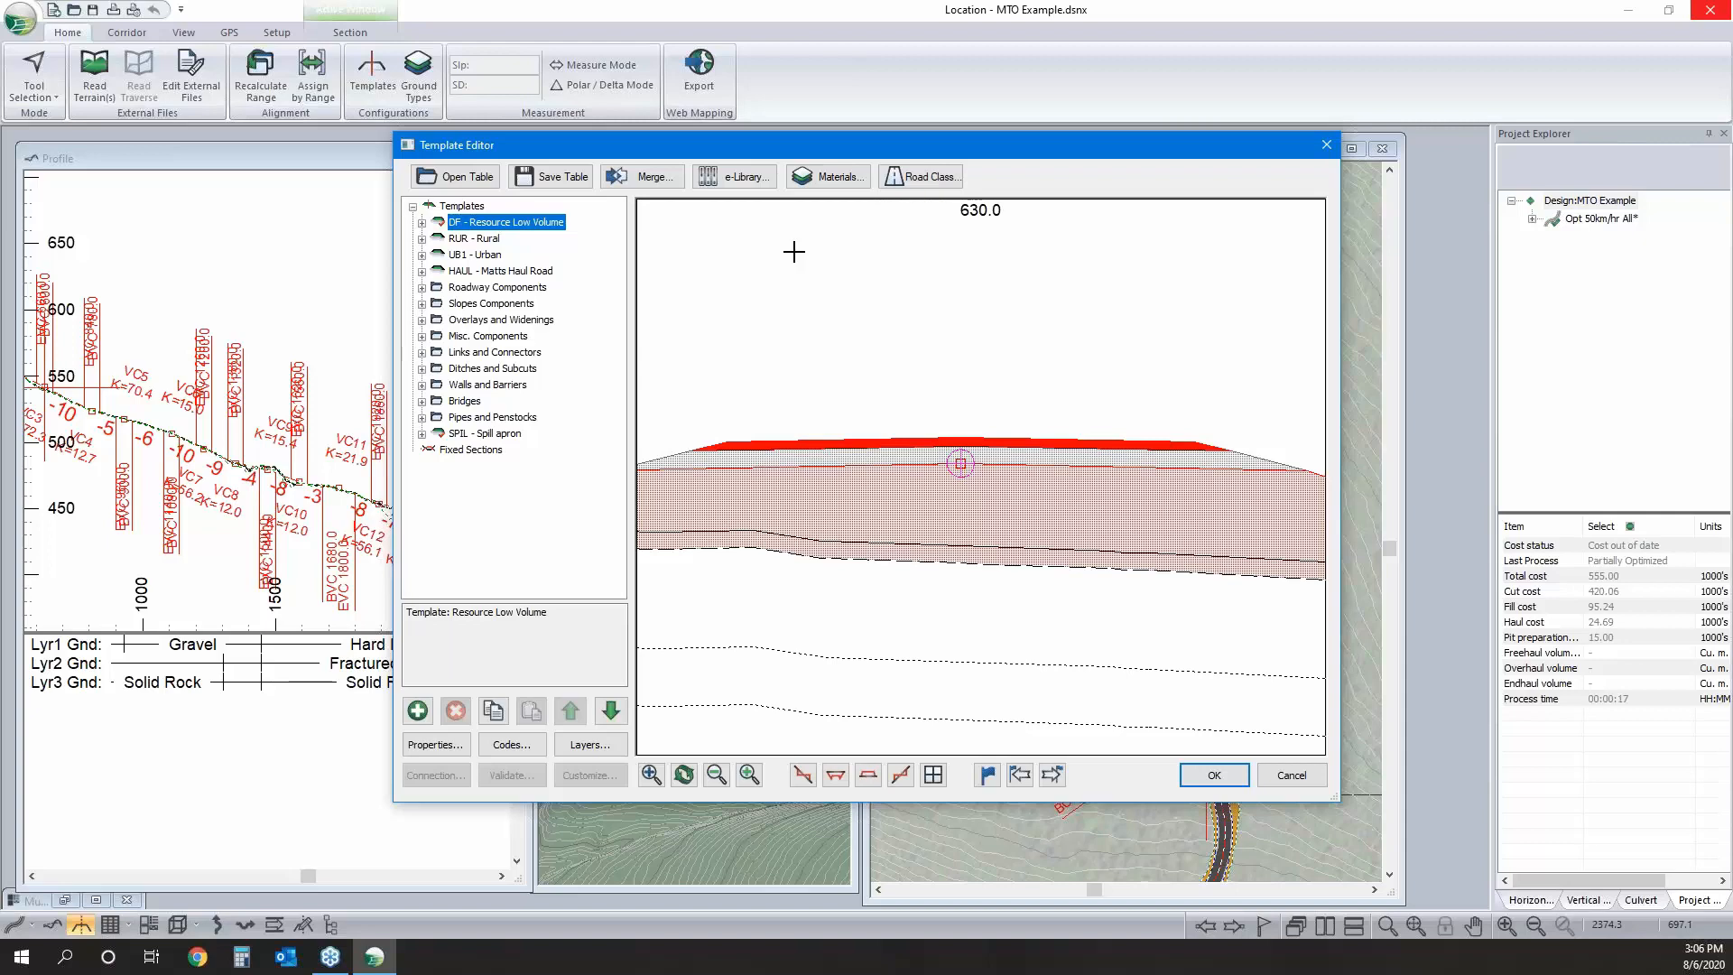
pyautogui.click(1292, 775)
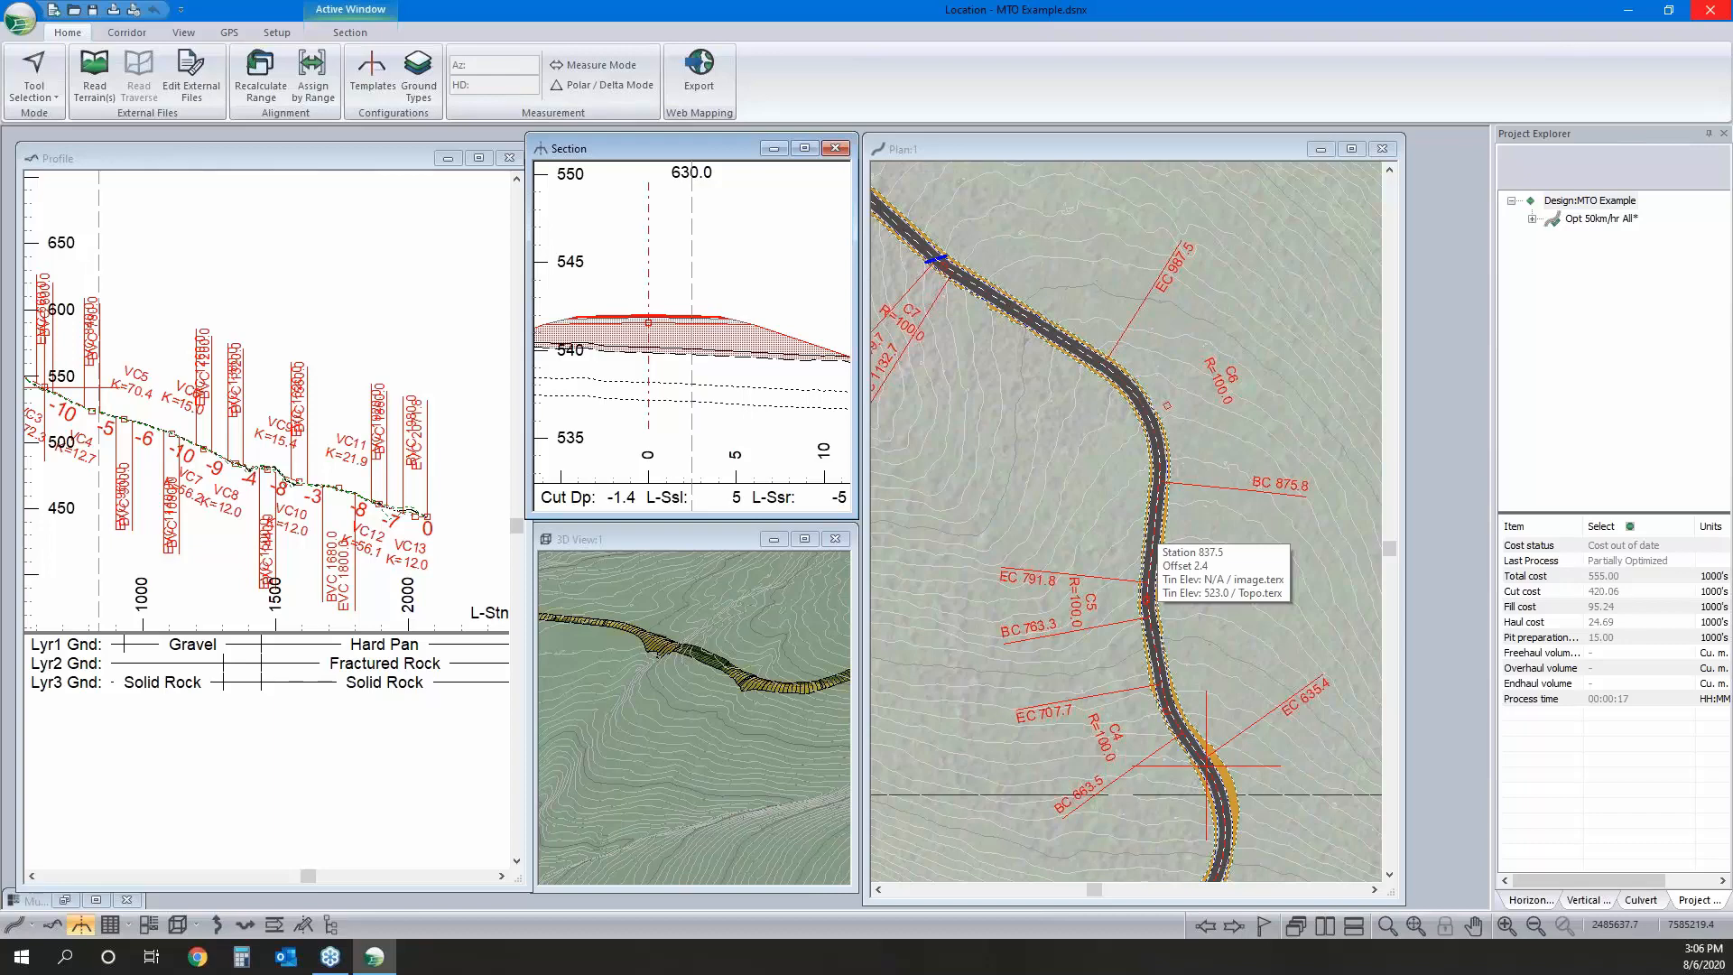
# Resize the main program window to clear the taskbar, and restore the minimized Section and Data:1 windows.
pyautogui.hotkey('ctrl', 'Tab')
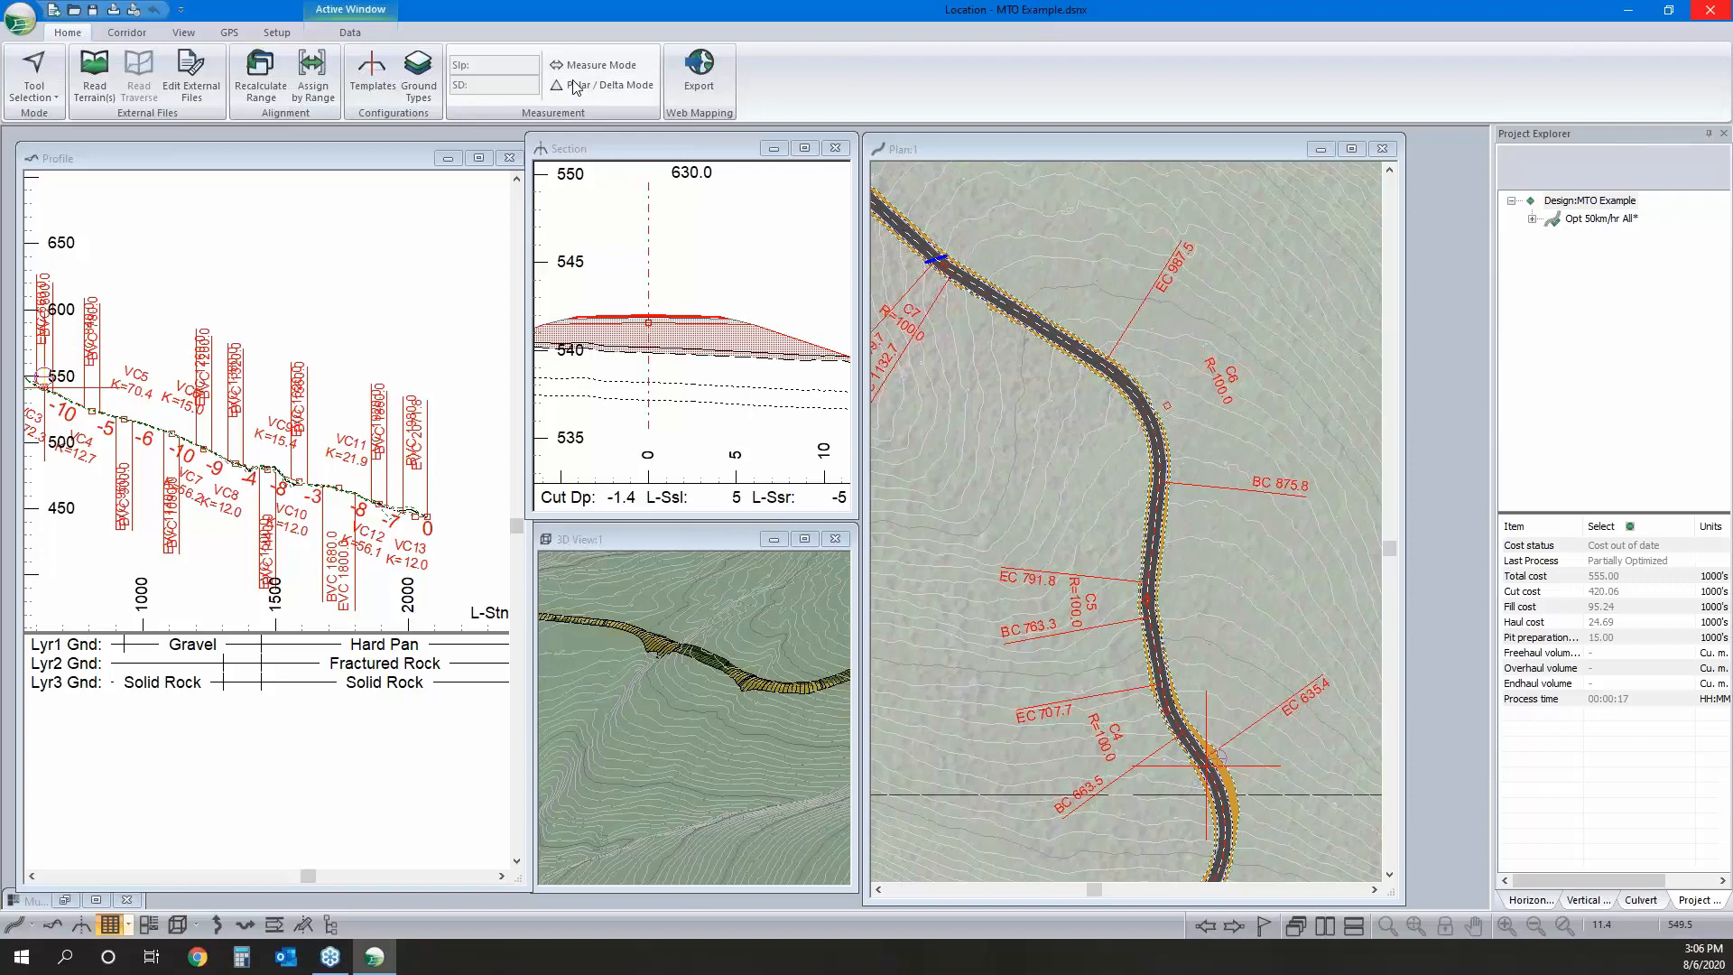
pyautogui.click(183, 32)
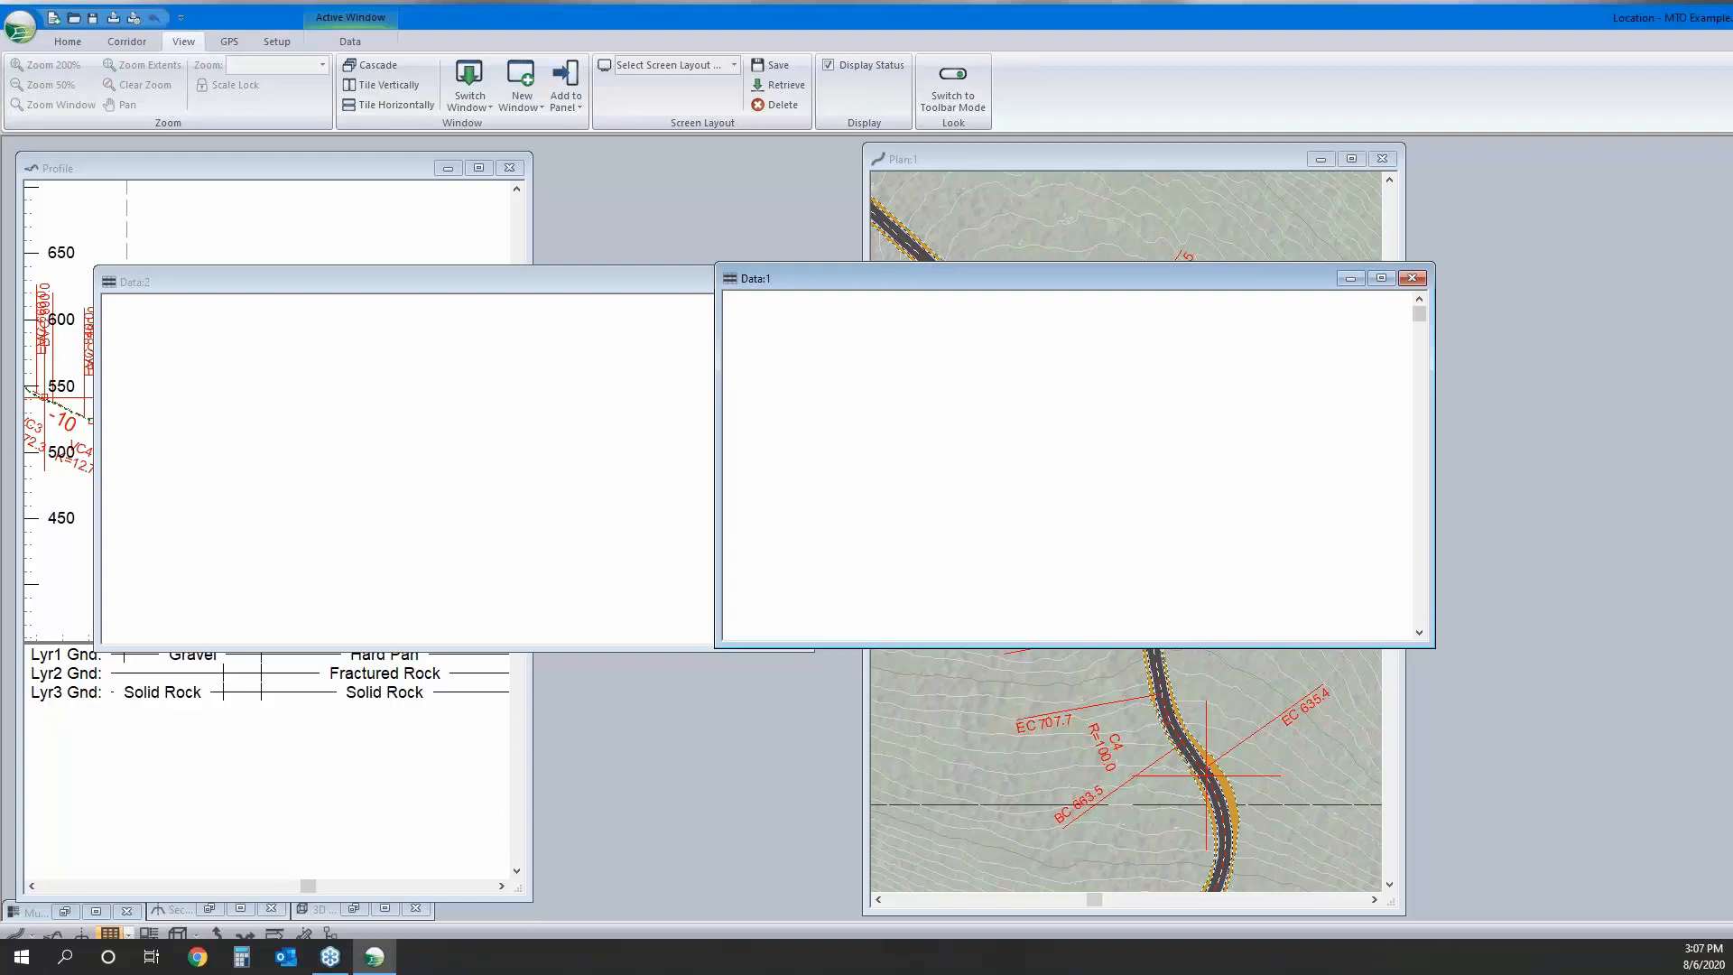
pyautogui.moveTo(1732, 944); pyautogui.dragTo(1498, 958)
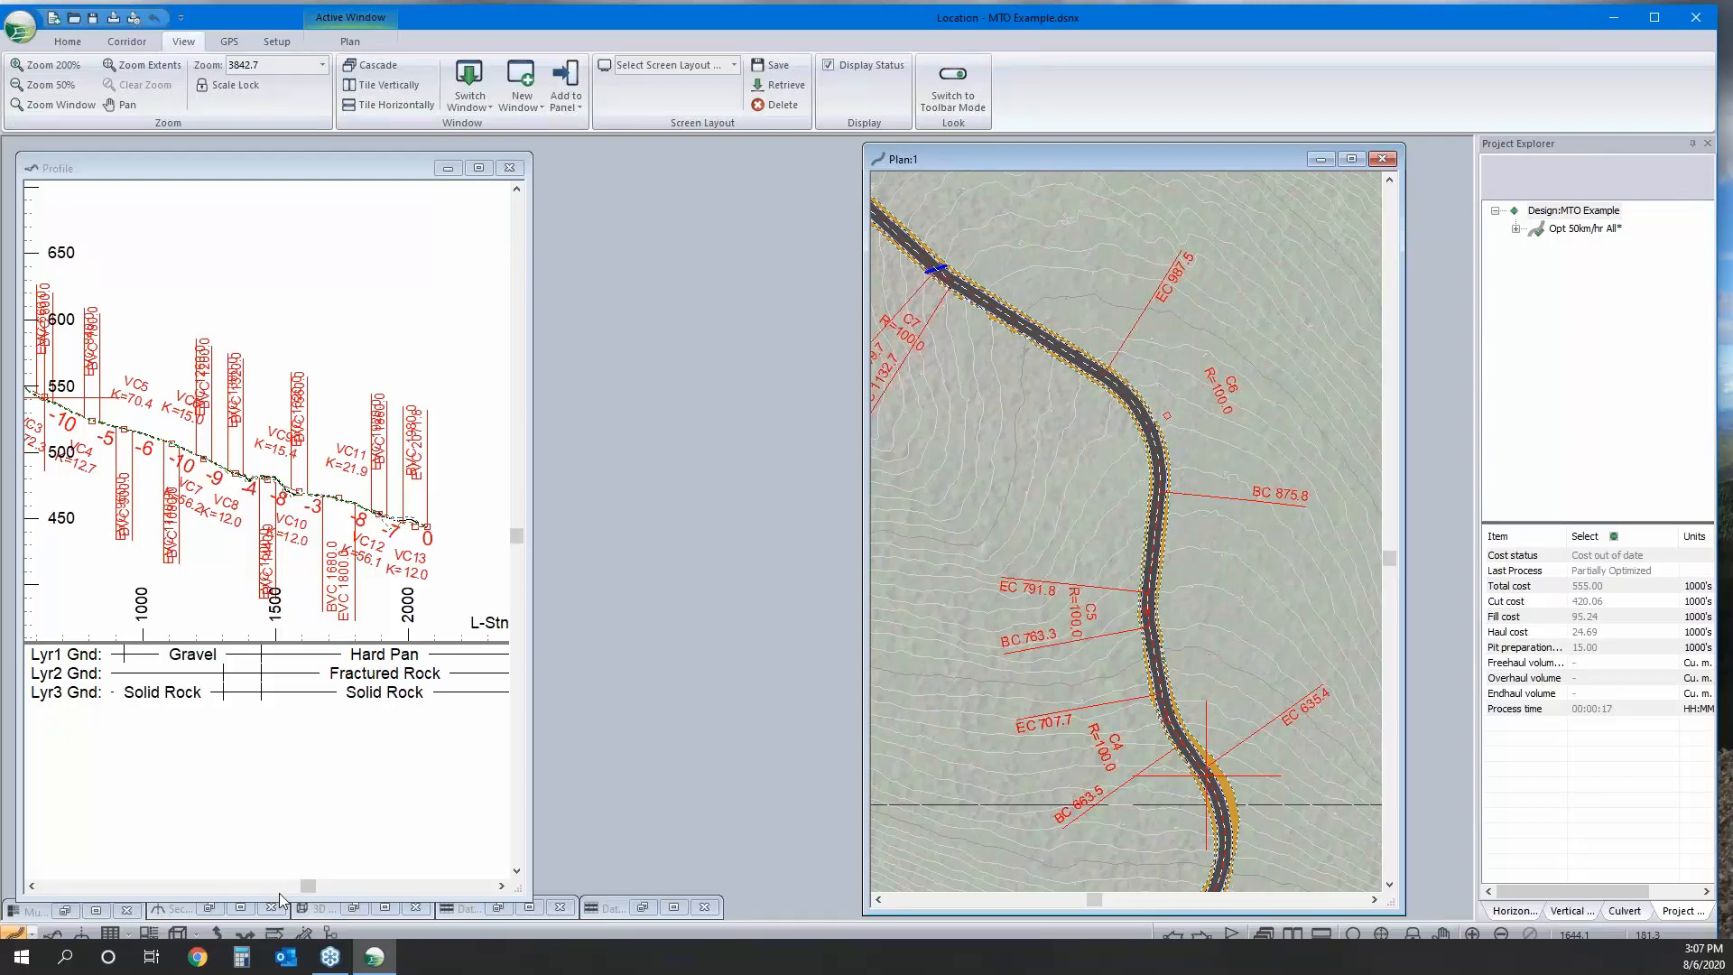
pyautogui.click(210, 907)
pyautogui.click(498, 907)
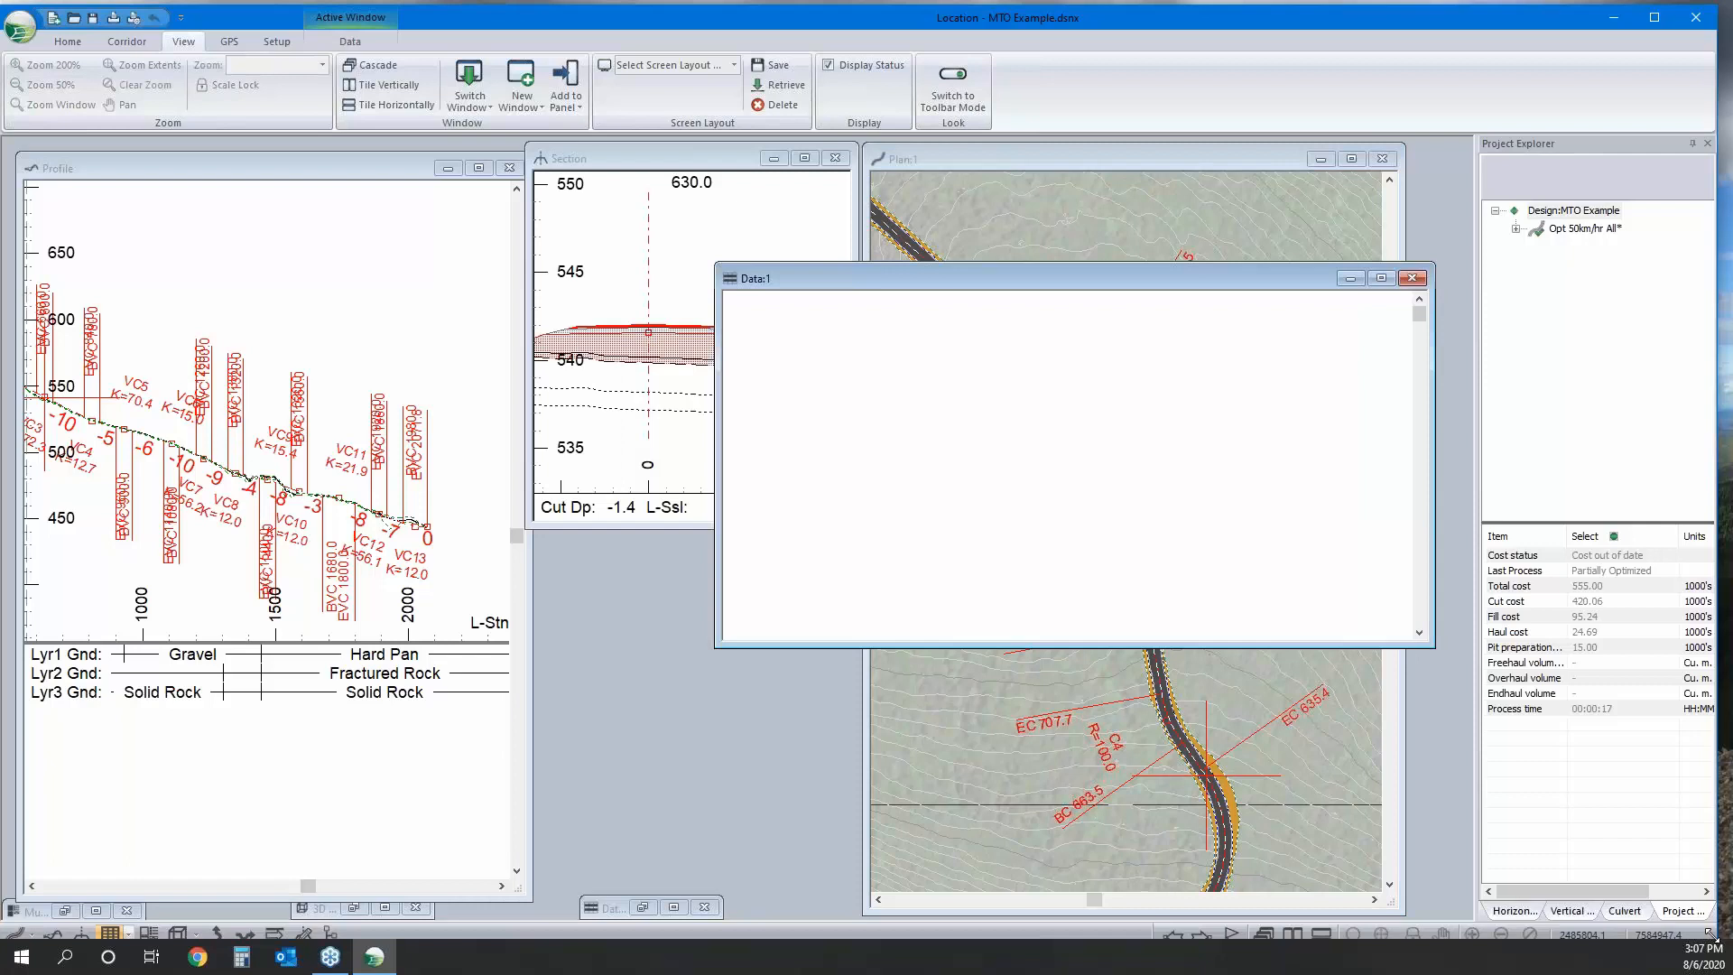
pyautogui.moveTo(1713, 934); pyautogui.dragTo(1721, 914)
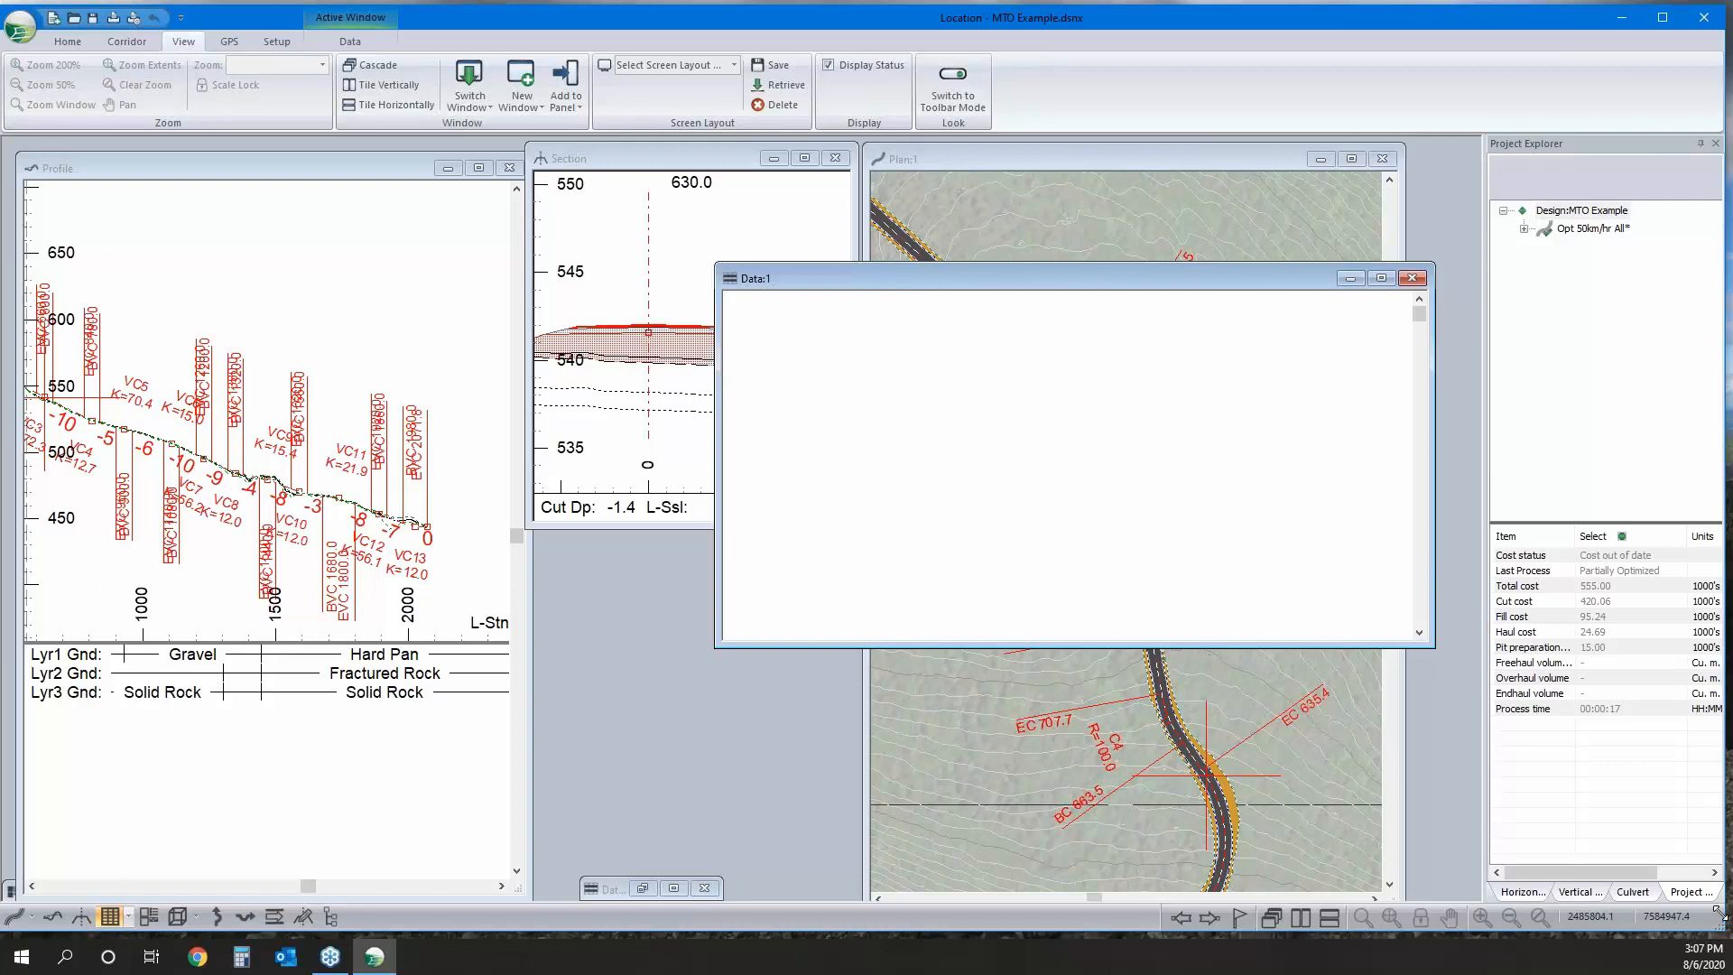
# Open the Data:1 window's row point type options and exclude every point type from the report.
pyautogui.rightClick(719, 316)
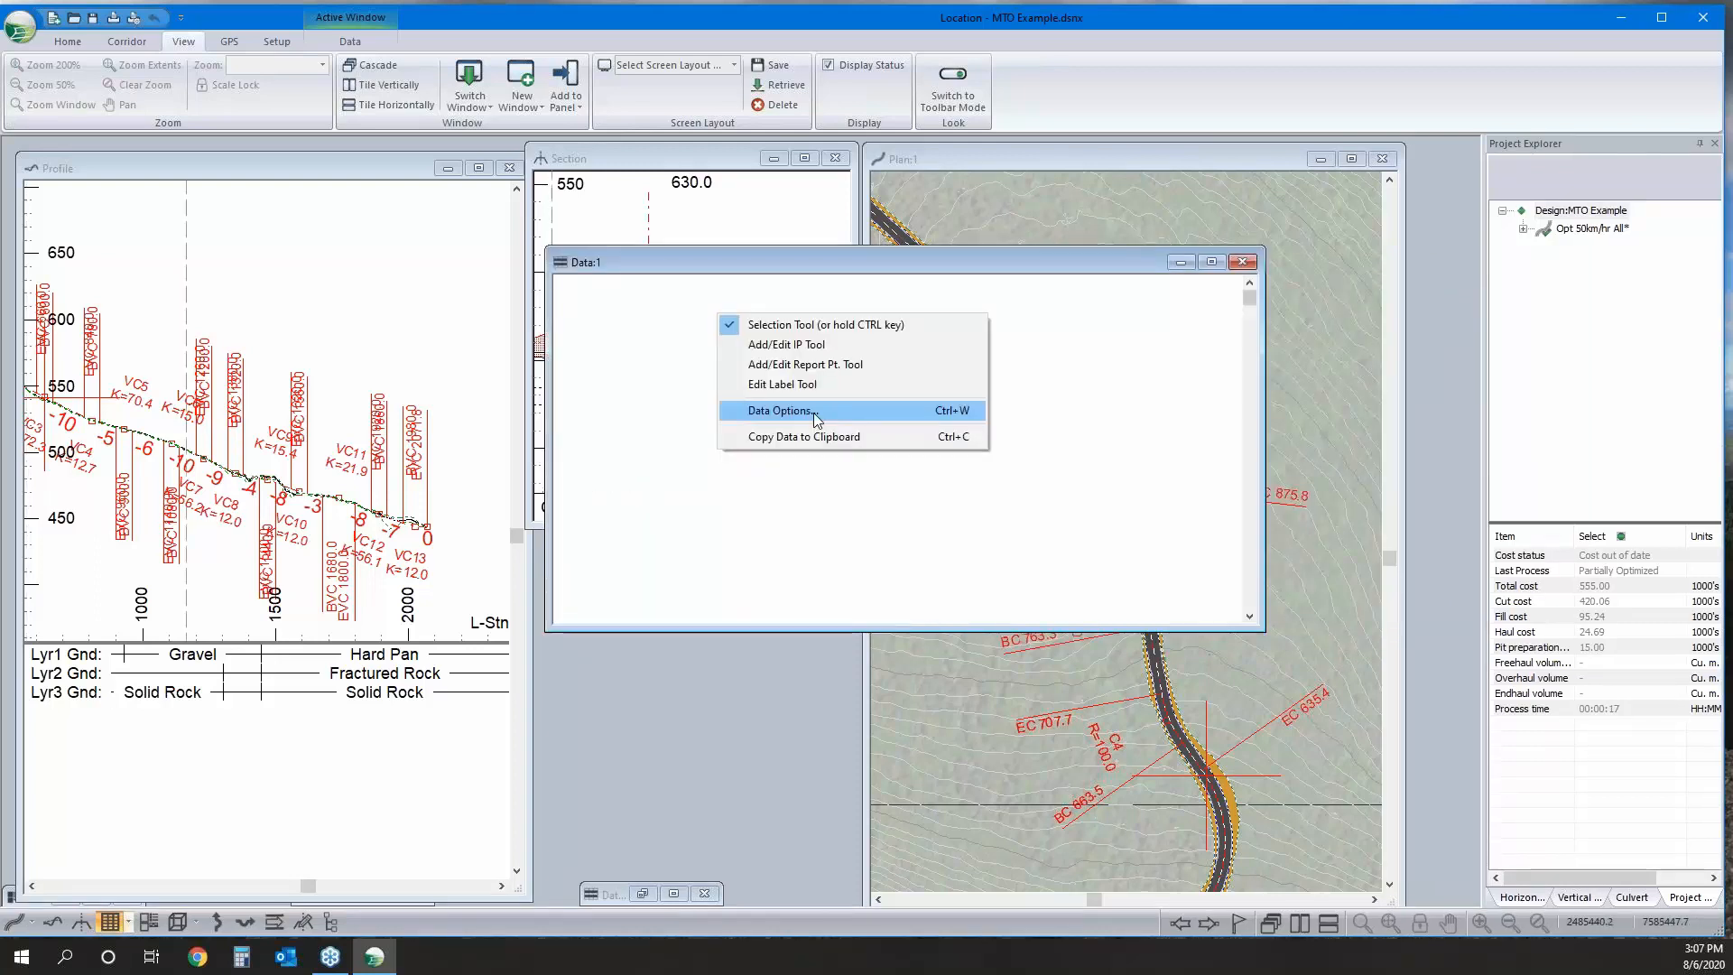
pyautogui.click(816, 413)
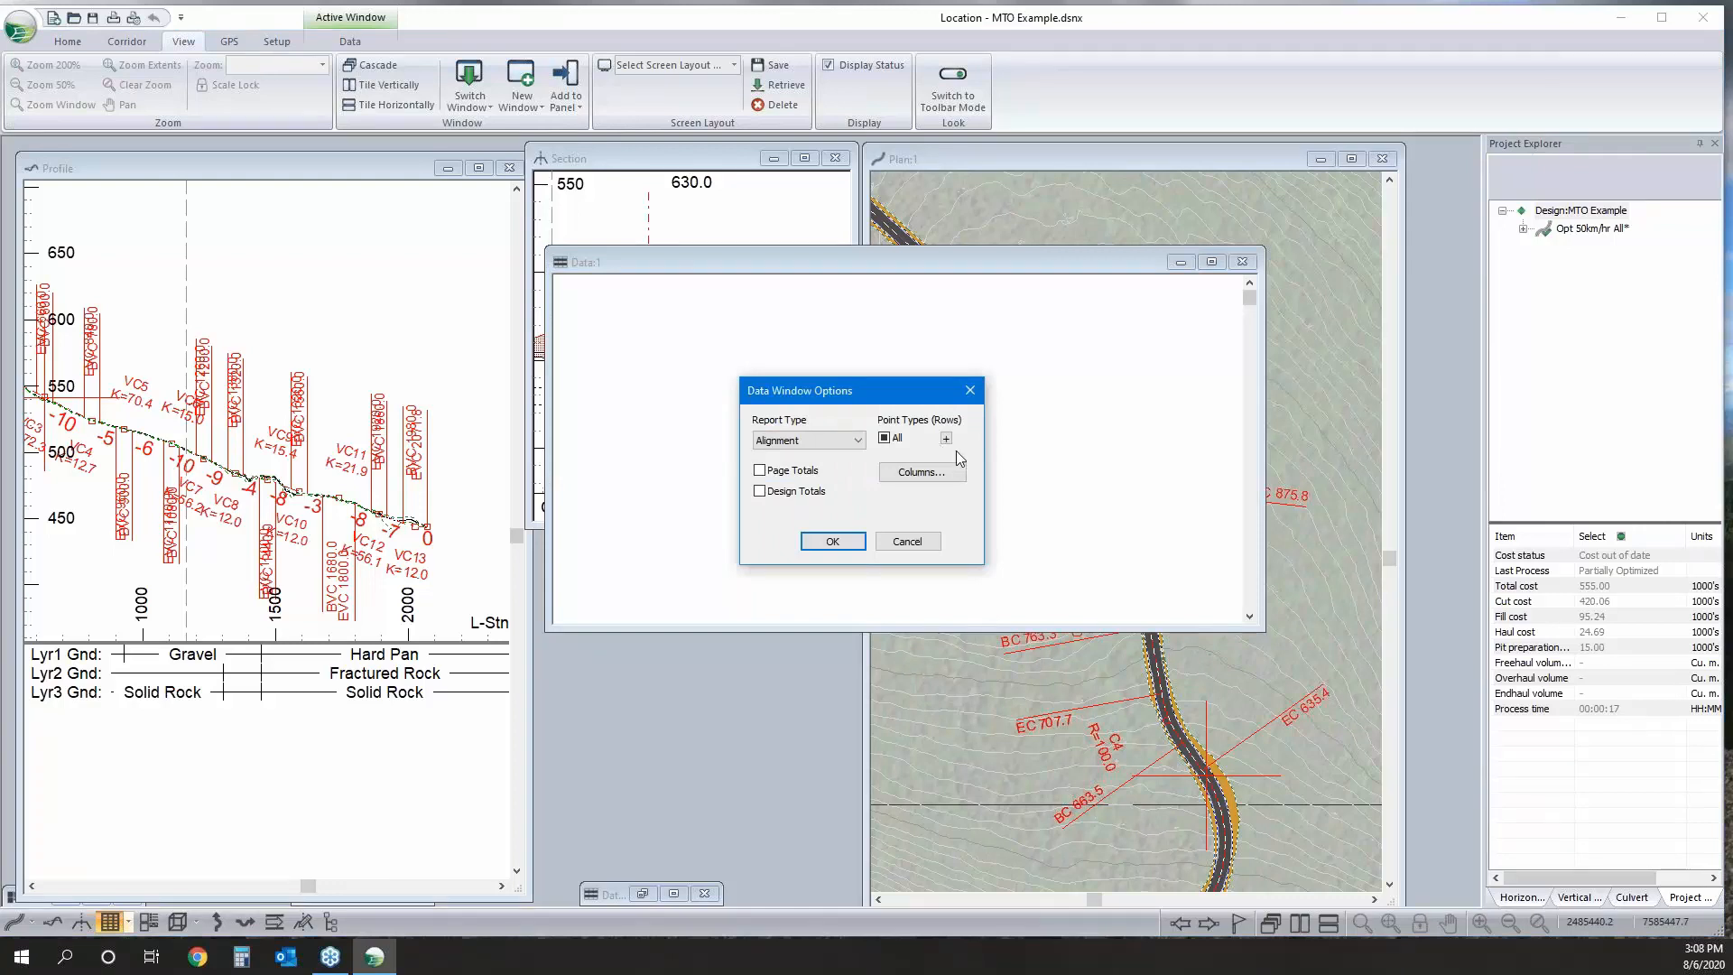
pyautogui.click(950, 439)
pyautogui.click(947, 439)
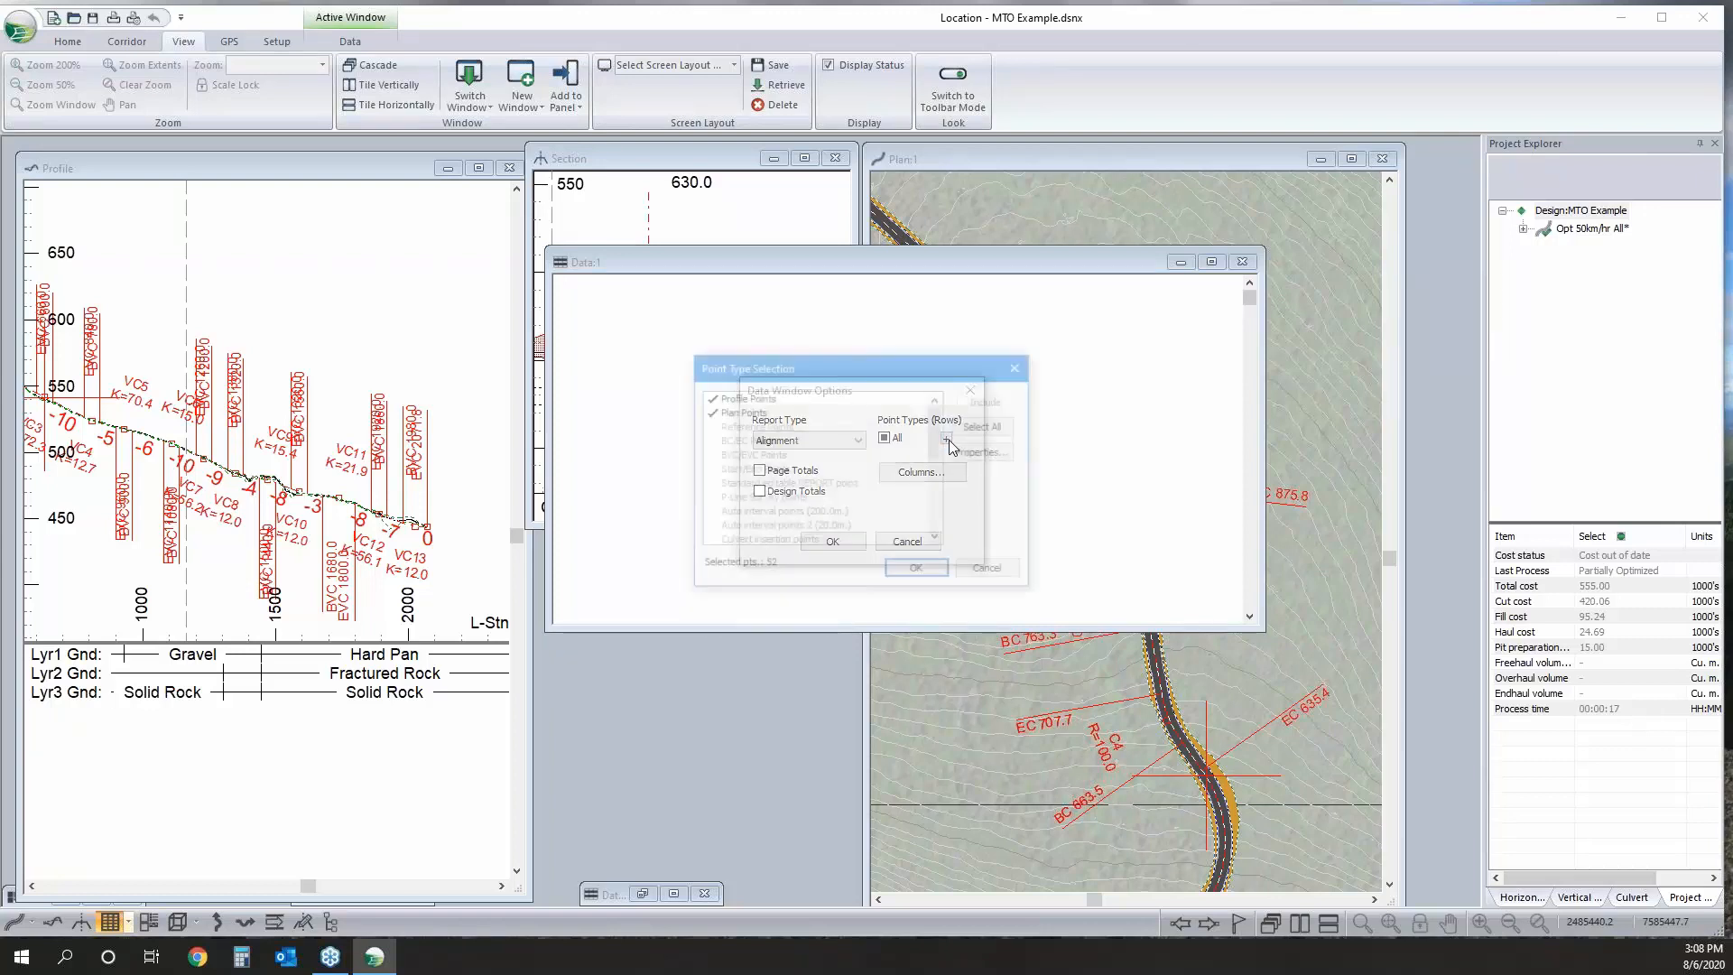
pyautogui.scroll(-2, 903, 476)
pyautogui.scroll(-2, 902, 476)
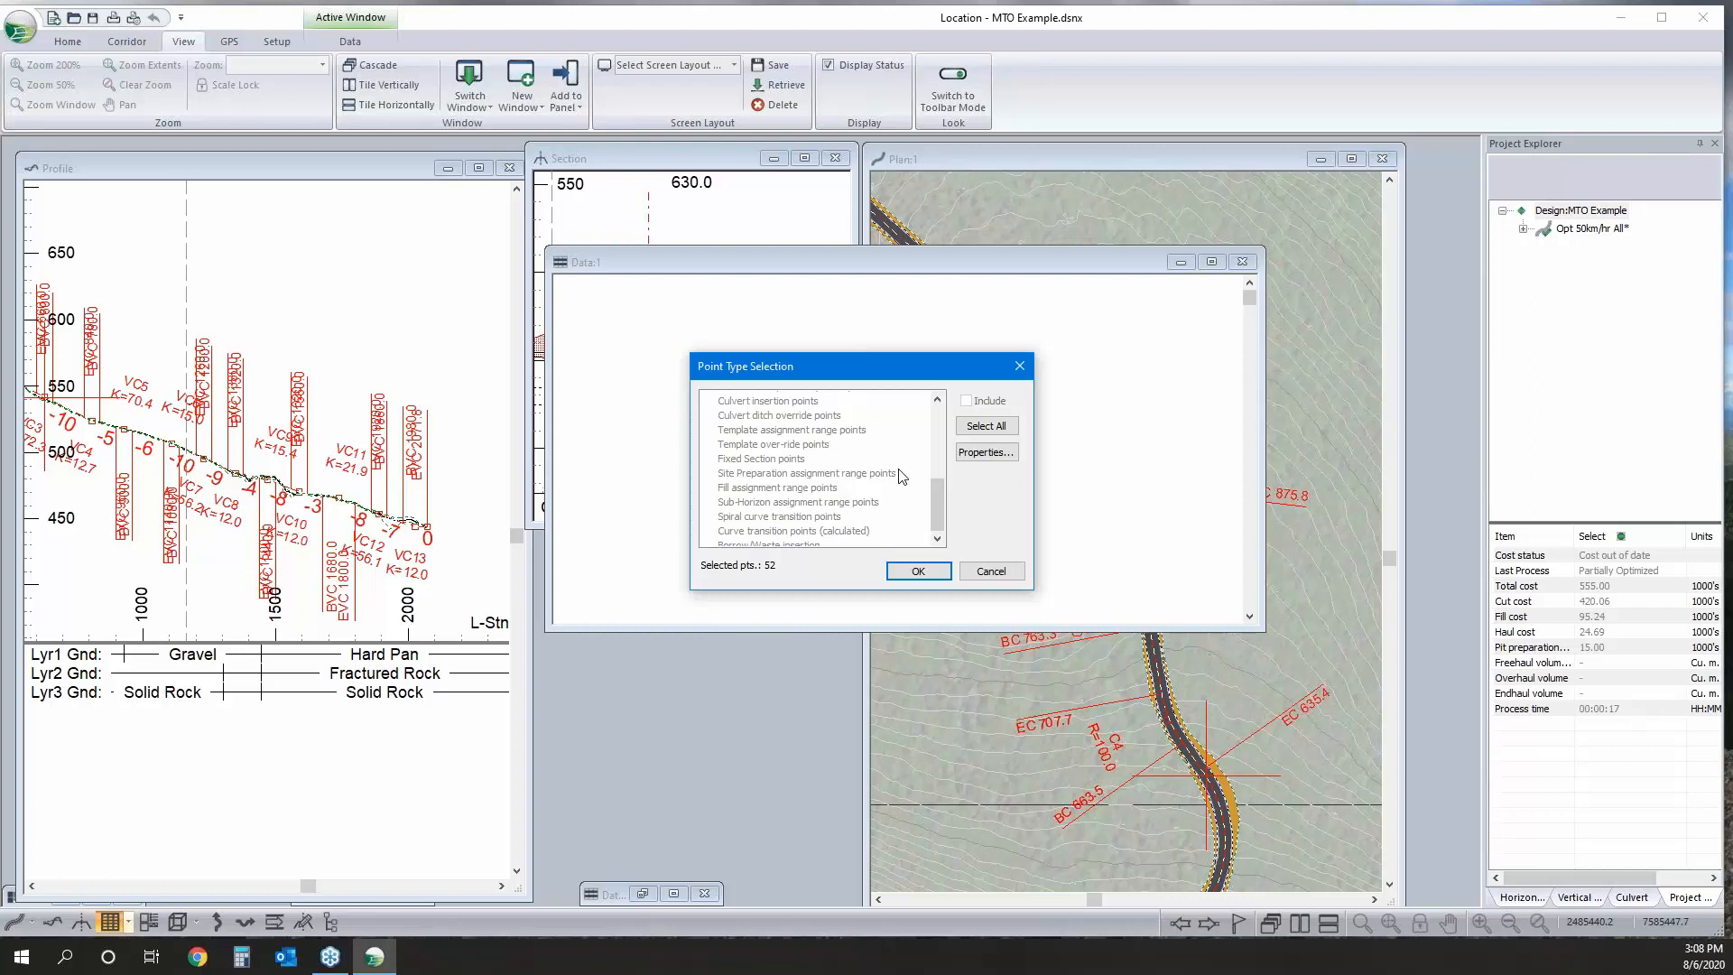
pyautogui.scroll(5, 901, 476)
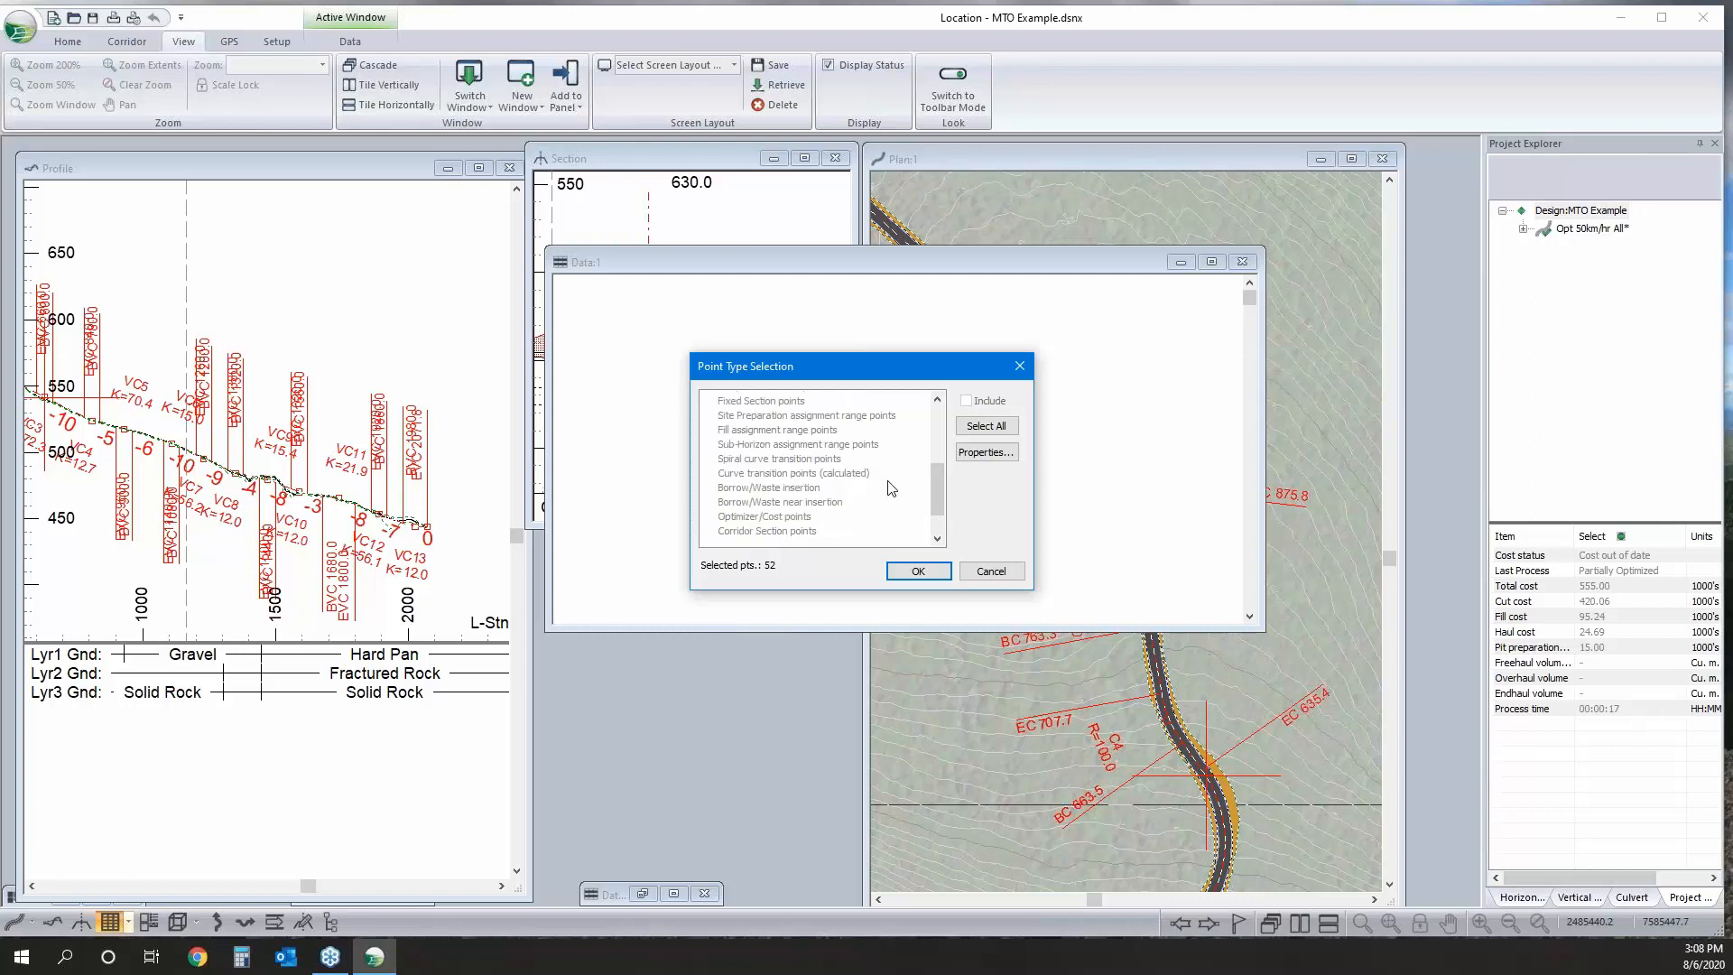
pyautogui.click(1004, 426)
pyautogui.click(969, 400)
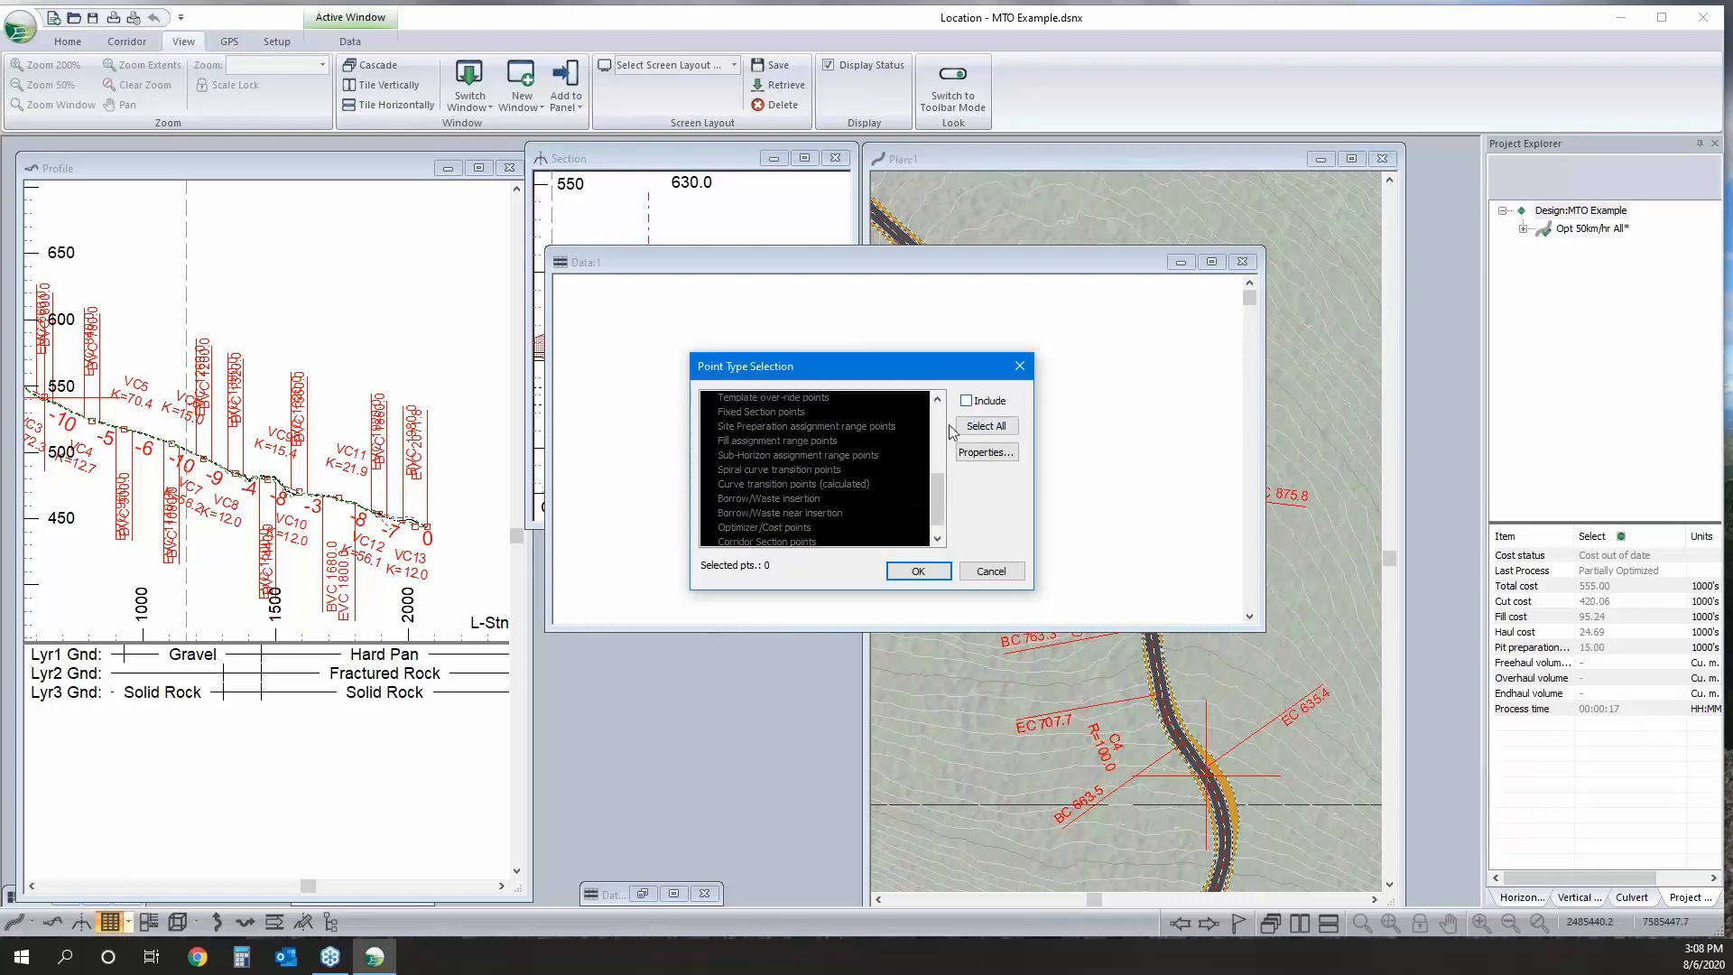
# Include only the 200.0 m auto interval points as report rows, checking their interval properties before accepting the selection.
pyautogui.click(828, 467)
pyautogui.scroll(2, 842, 494)
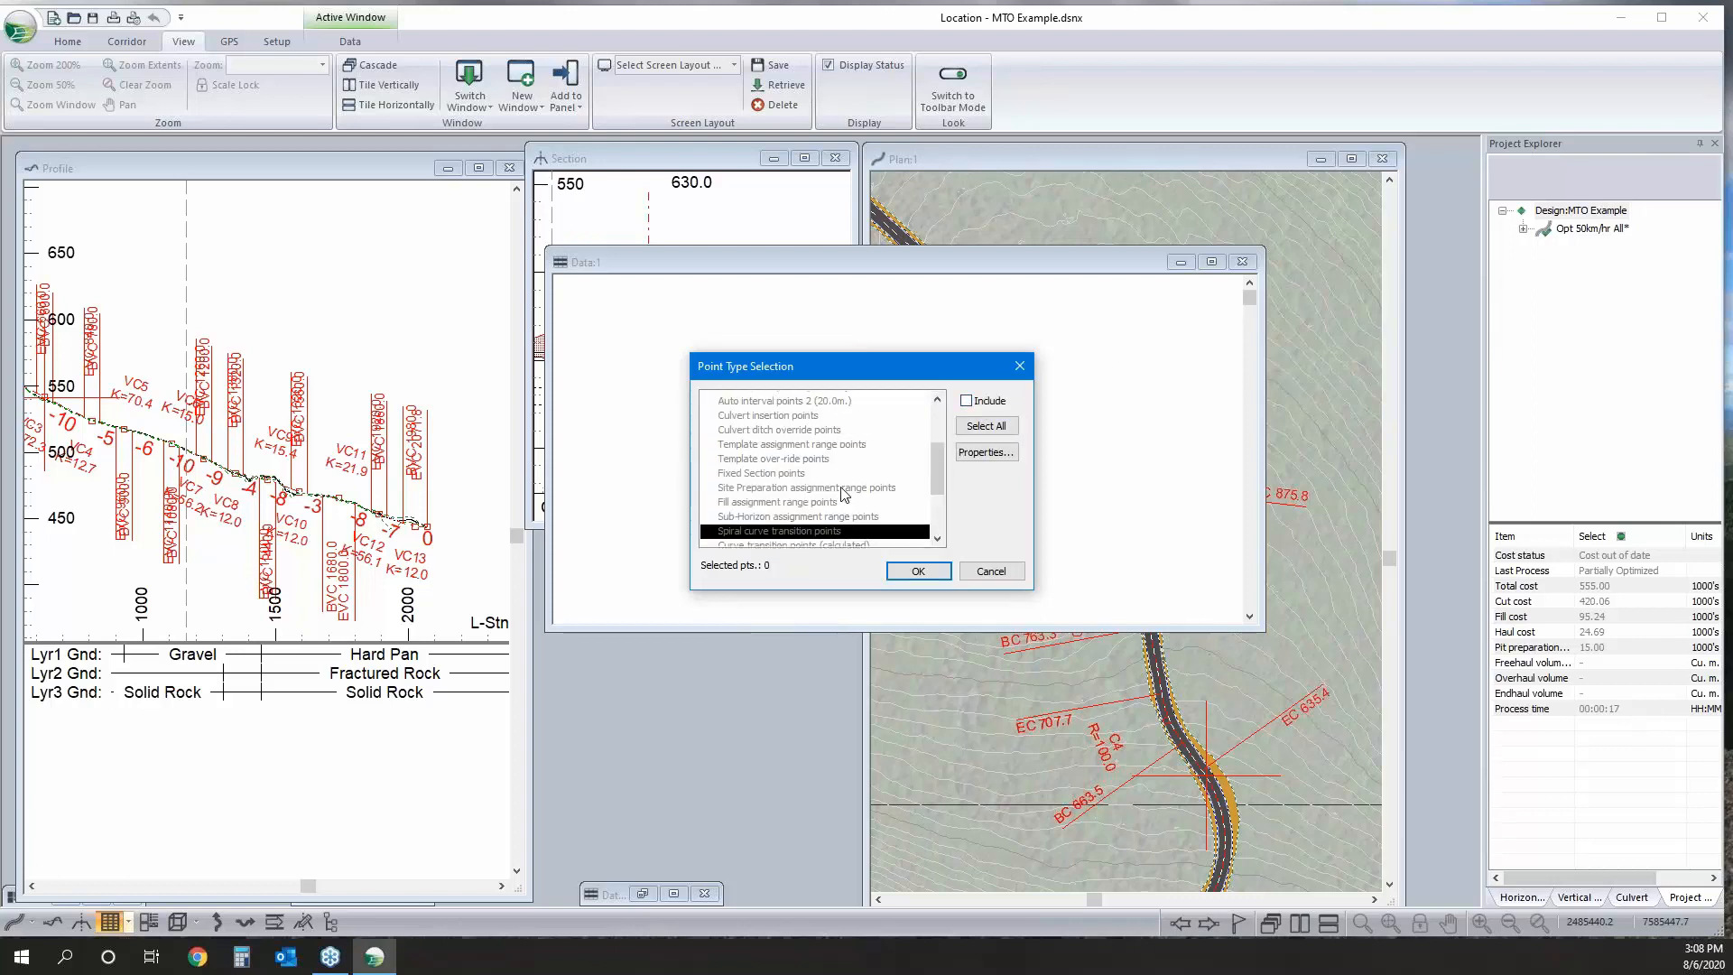
pyautogui.scroll(3, 842, 494)
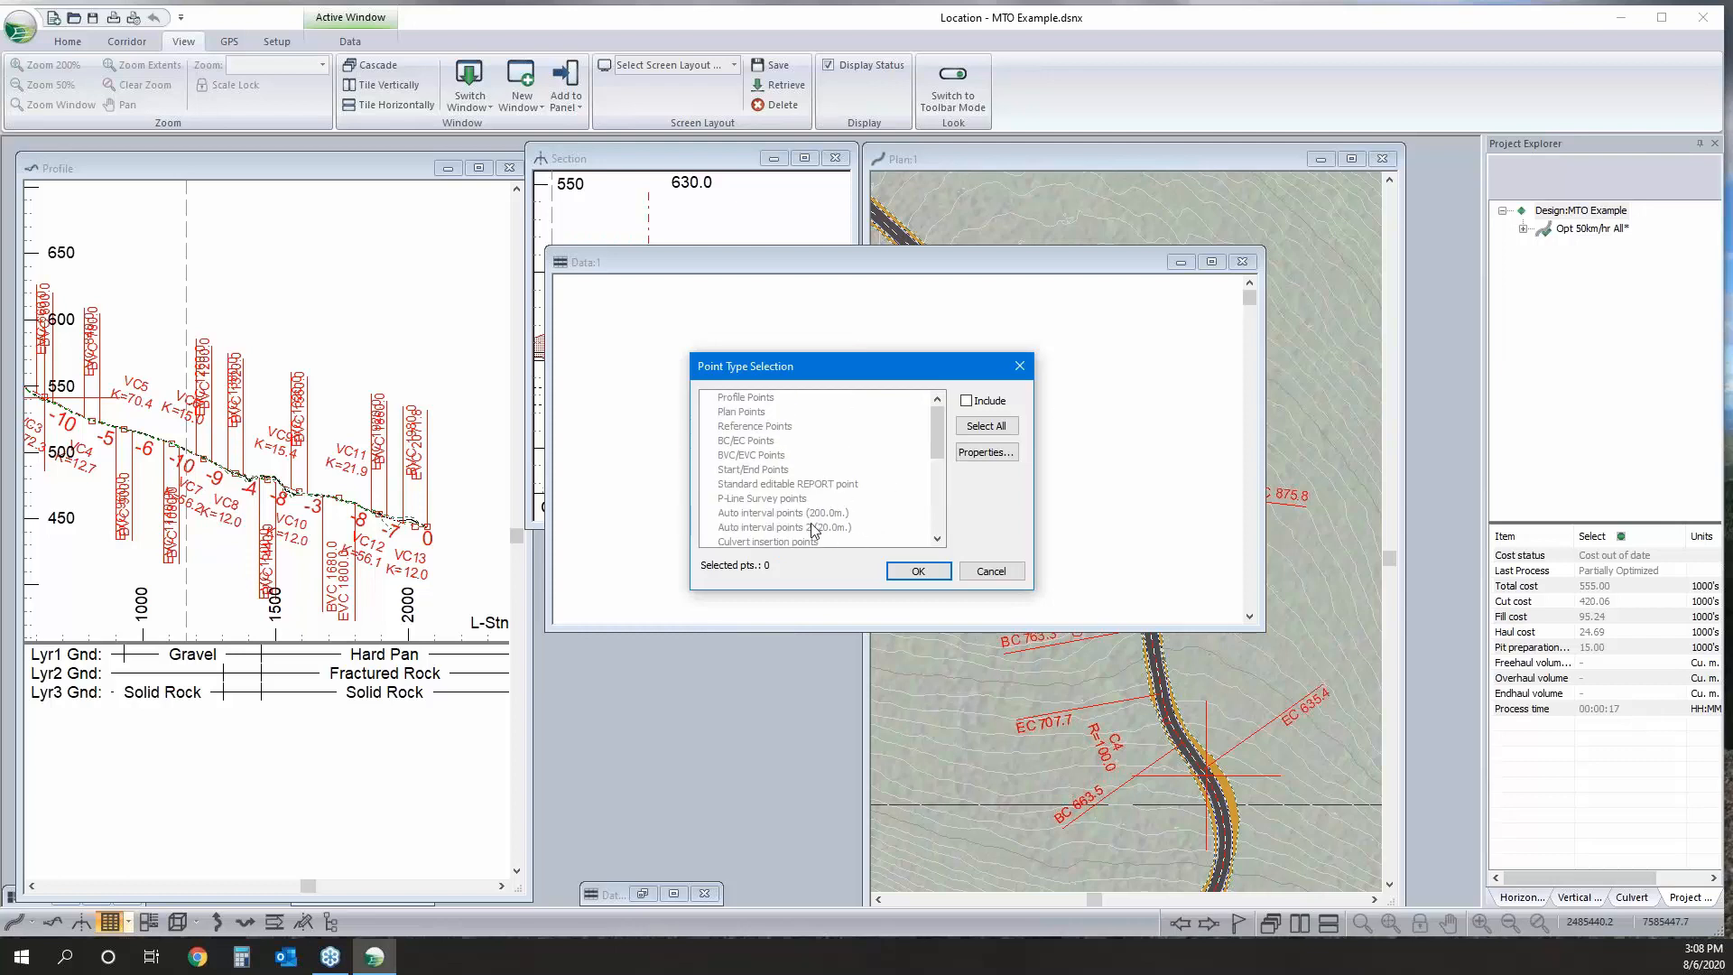
pyautogui.click(815, 528)
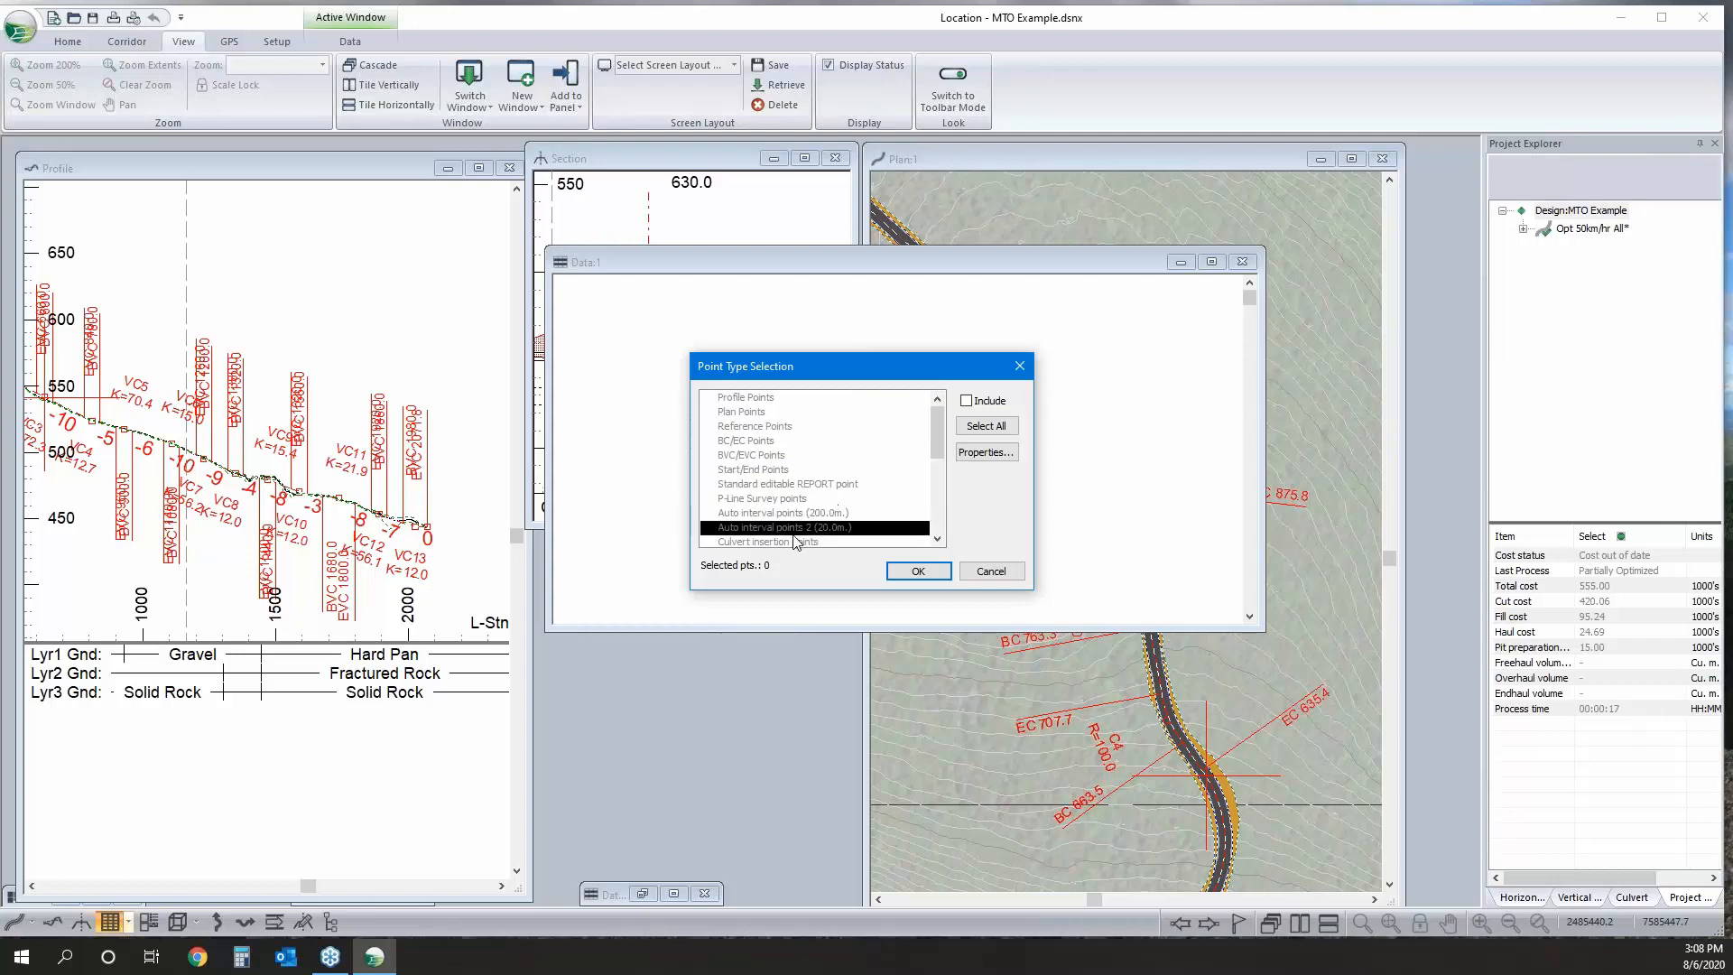
pyautogui.doubleClick(795, 515)
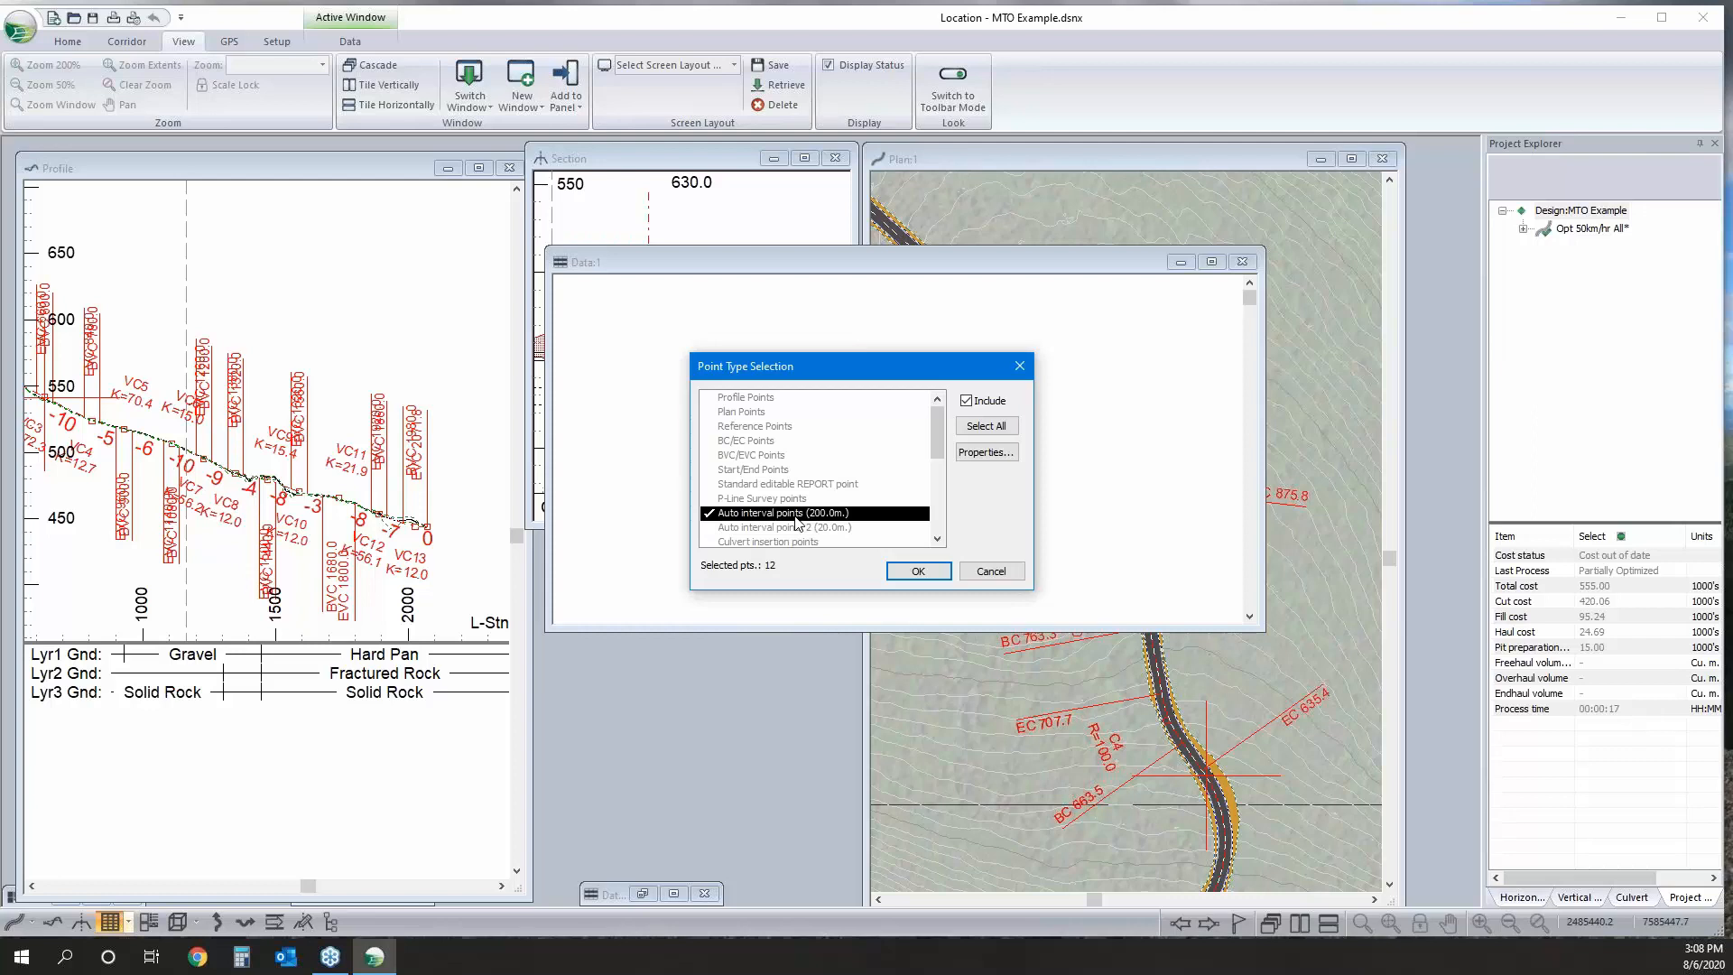
pyautogui.click(997, 457)
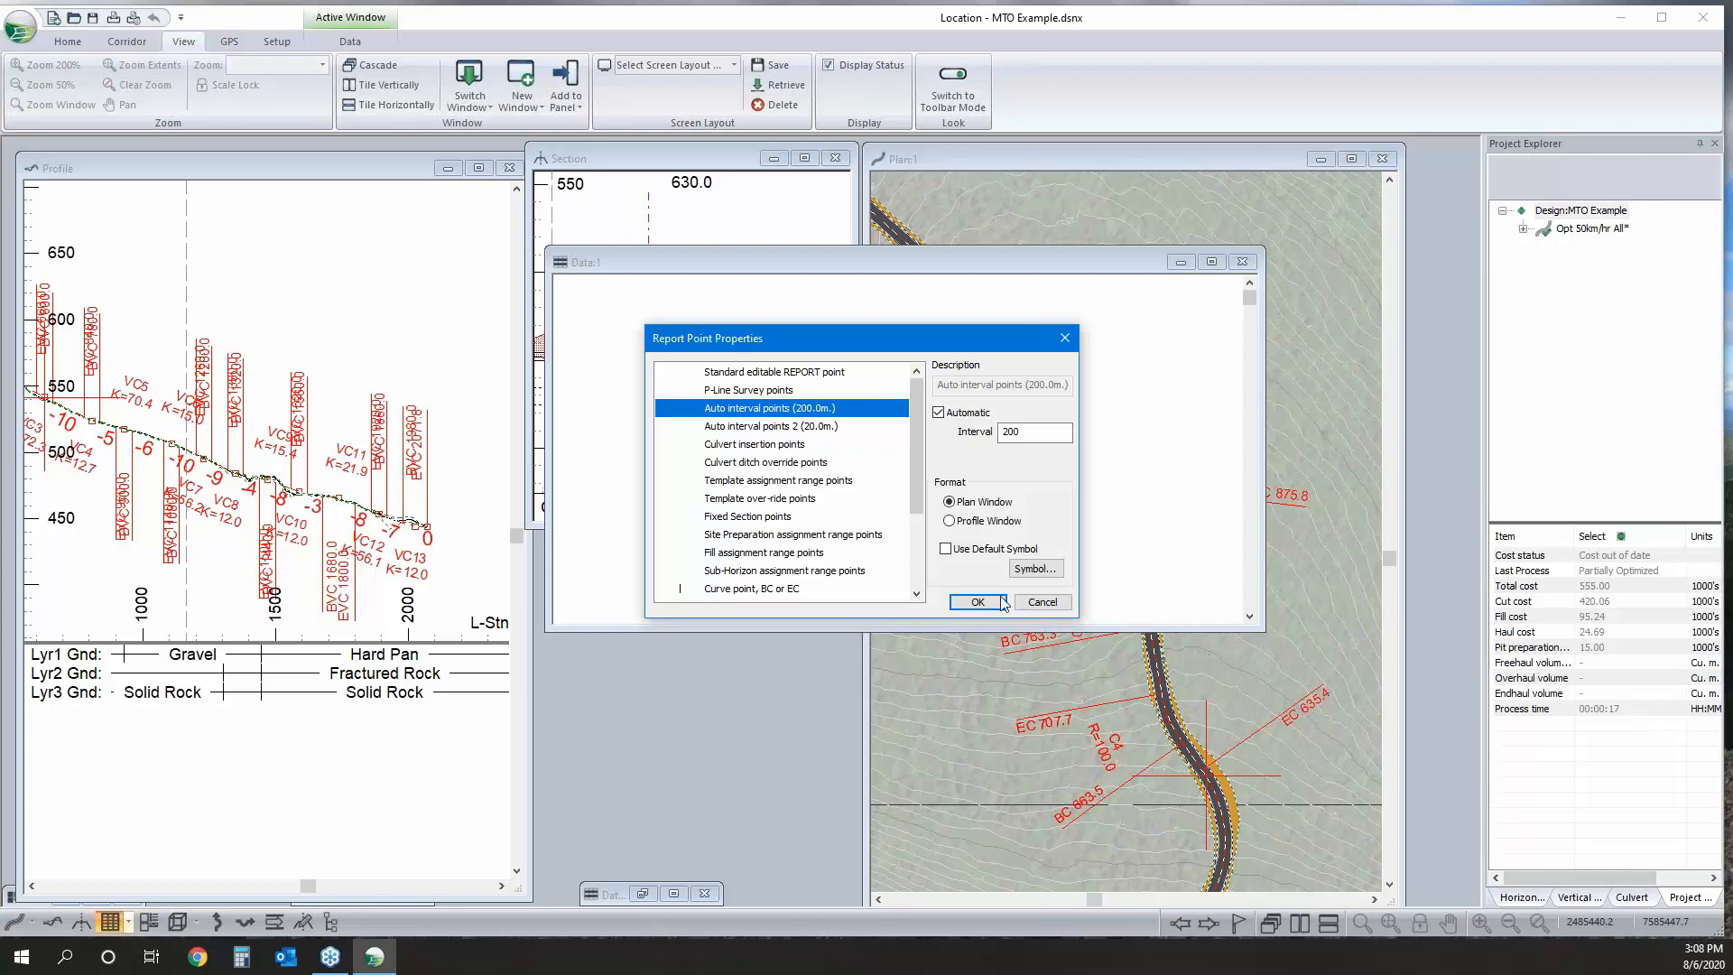
pyautogui.click(1040, 602)
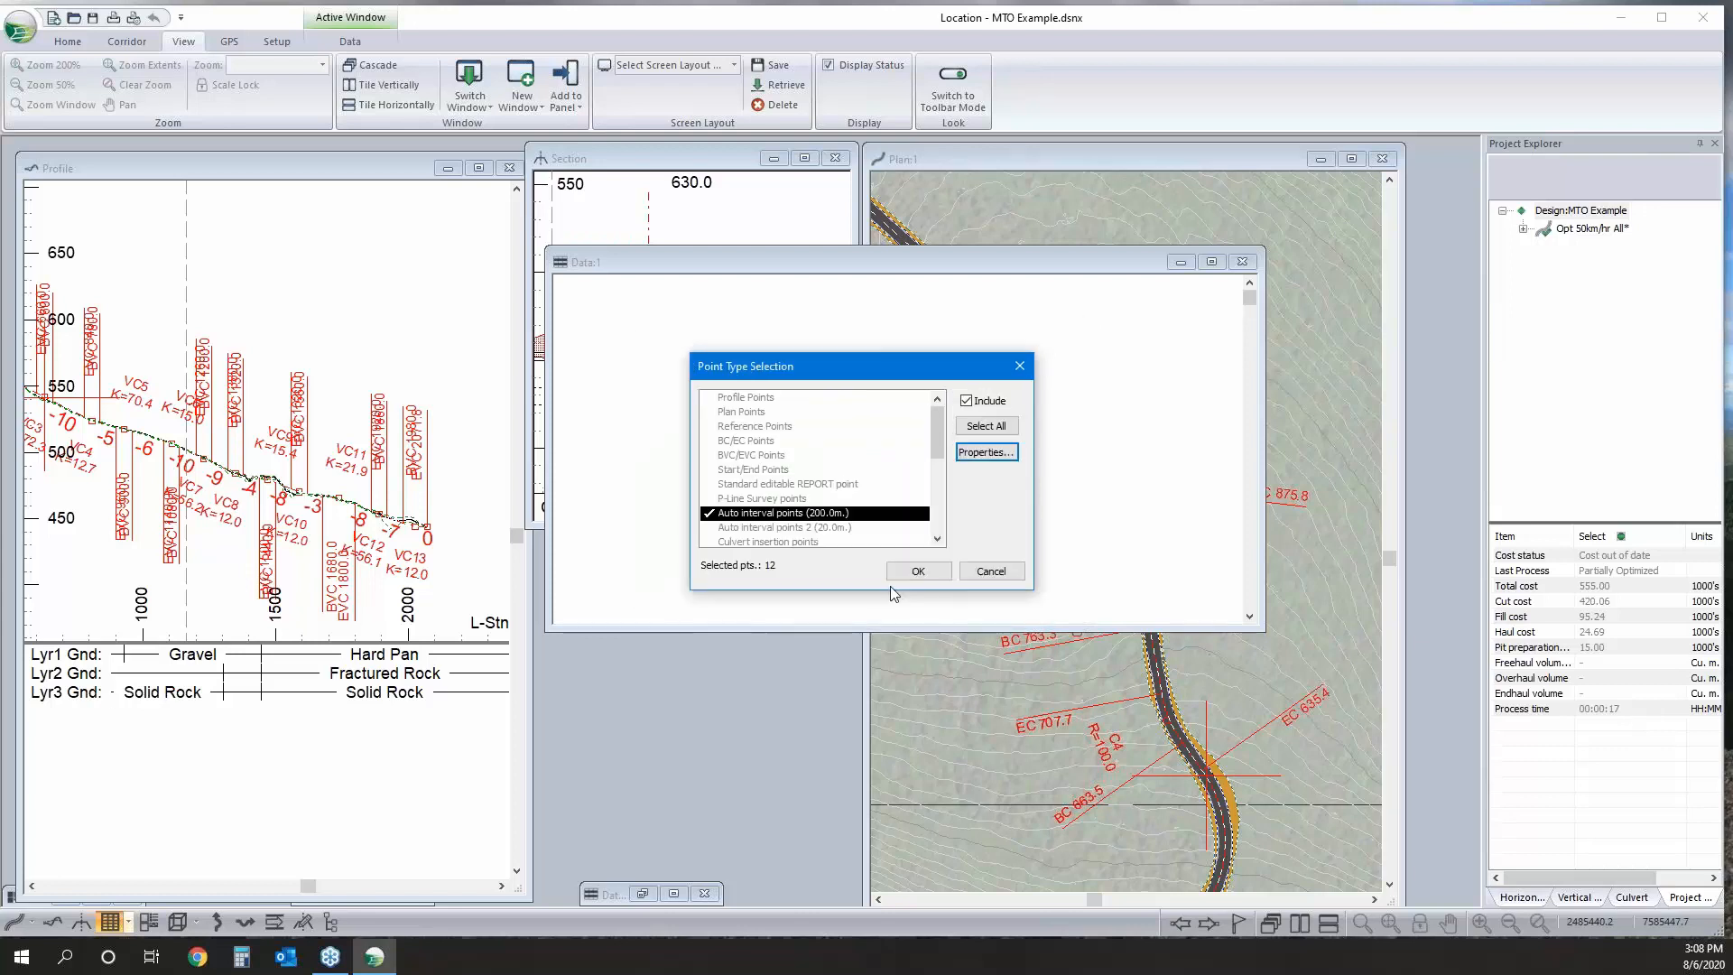
pyautogui.click(893, 576)
# Add the L-line Station field as a column of the Data:1 alignment report and apply the options.
pyautogui.click(927, 474)
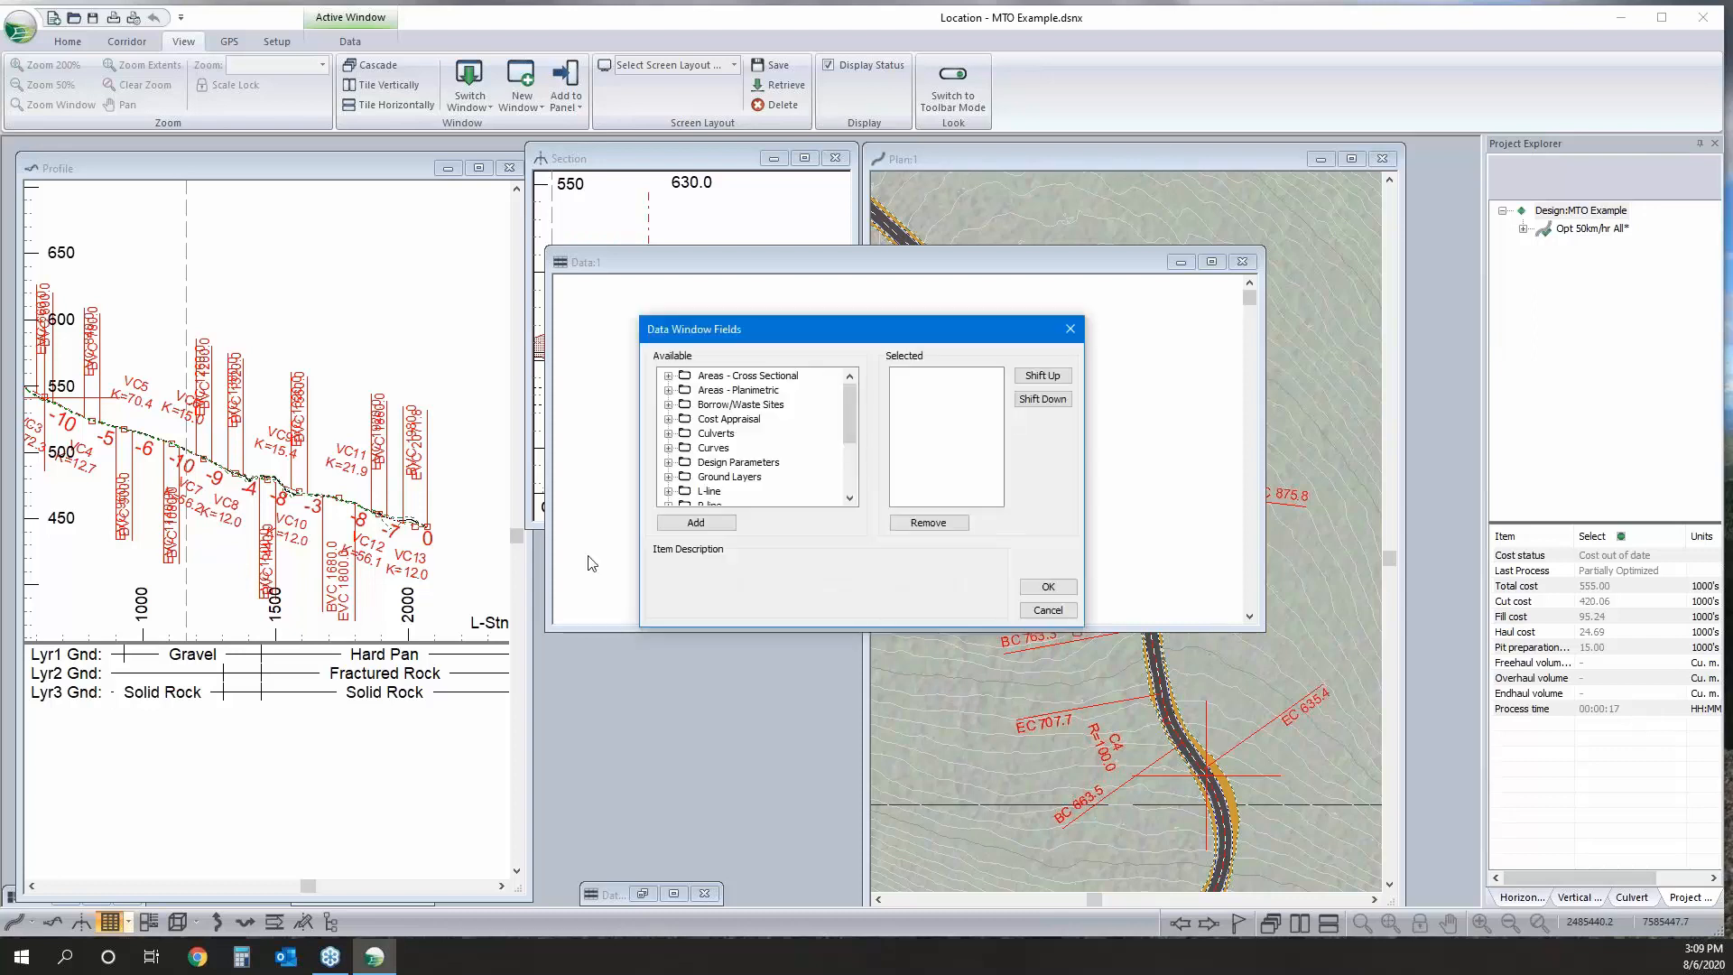
pyautogui.doubleClick(711, 491)
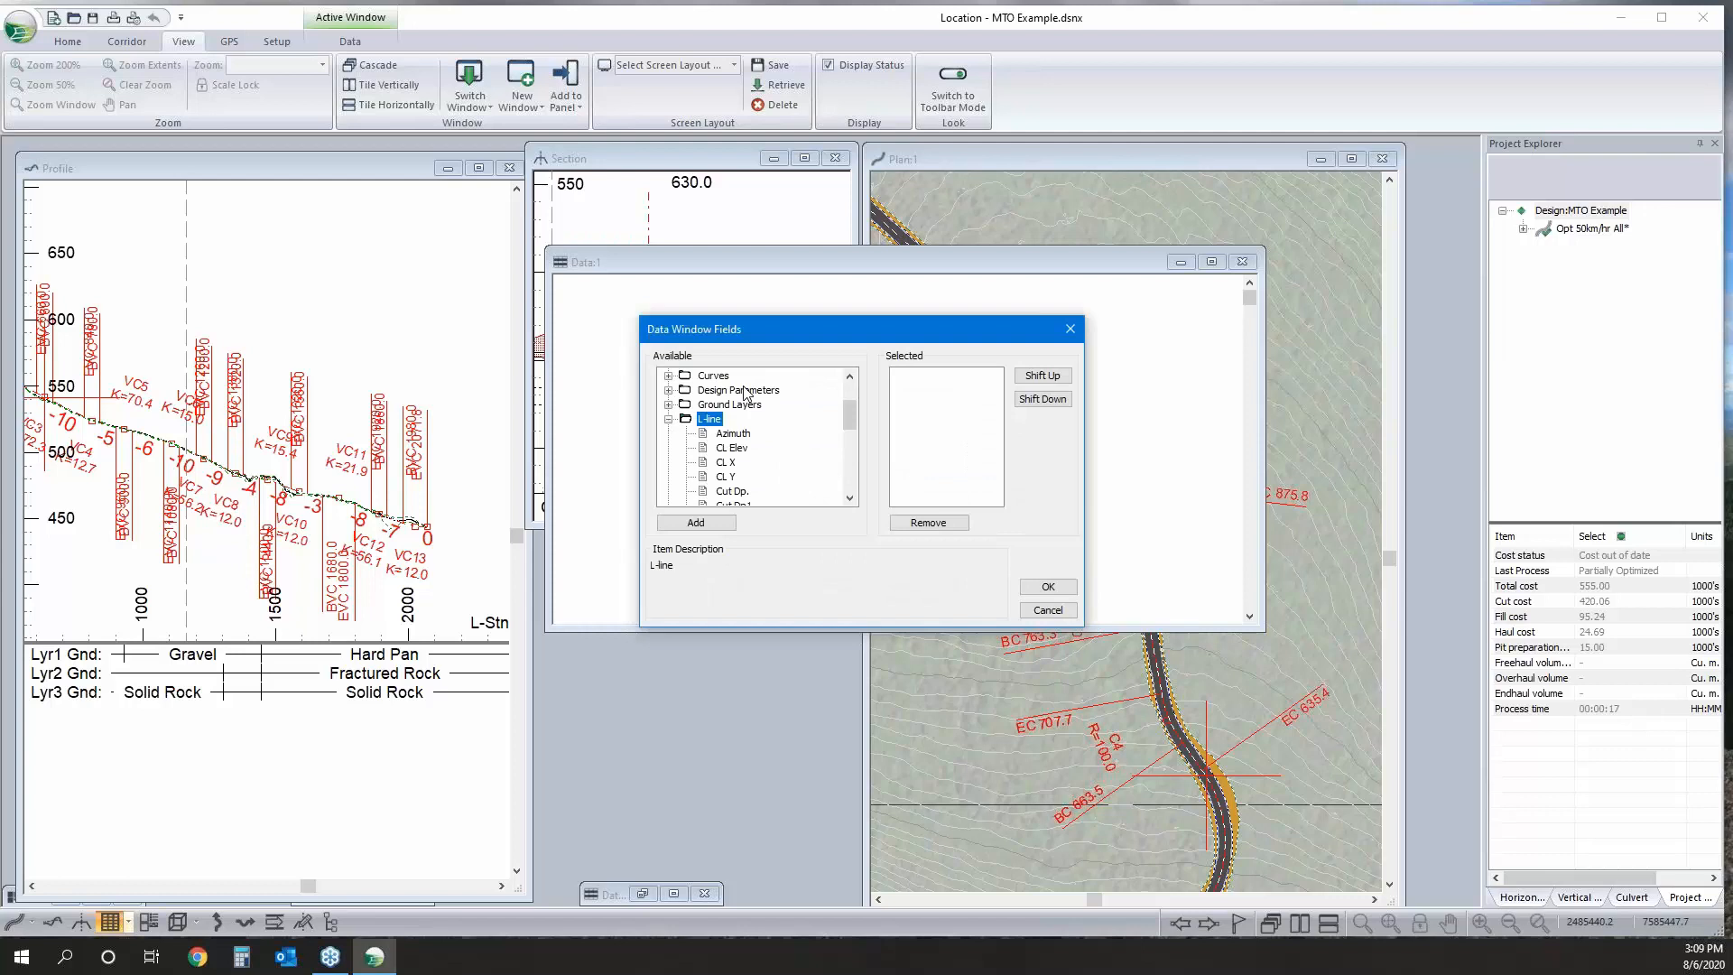
pyautogui.scroll(2, 746, 392)
pyautogui.scroll(-2, 722, 411)
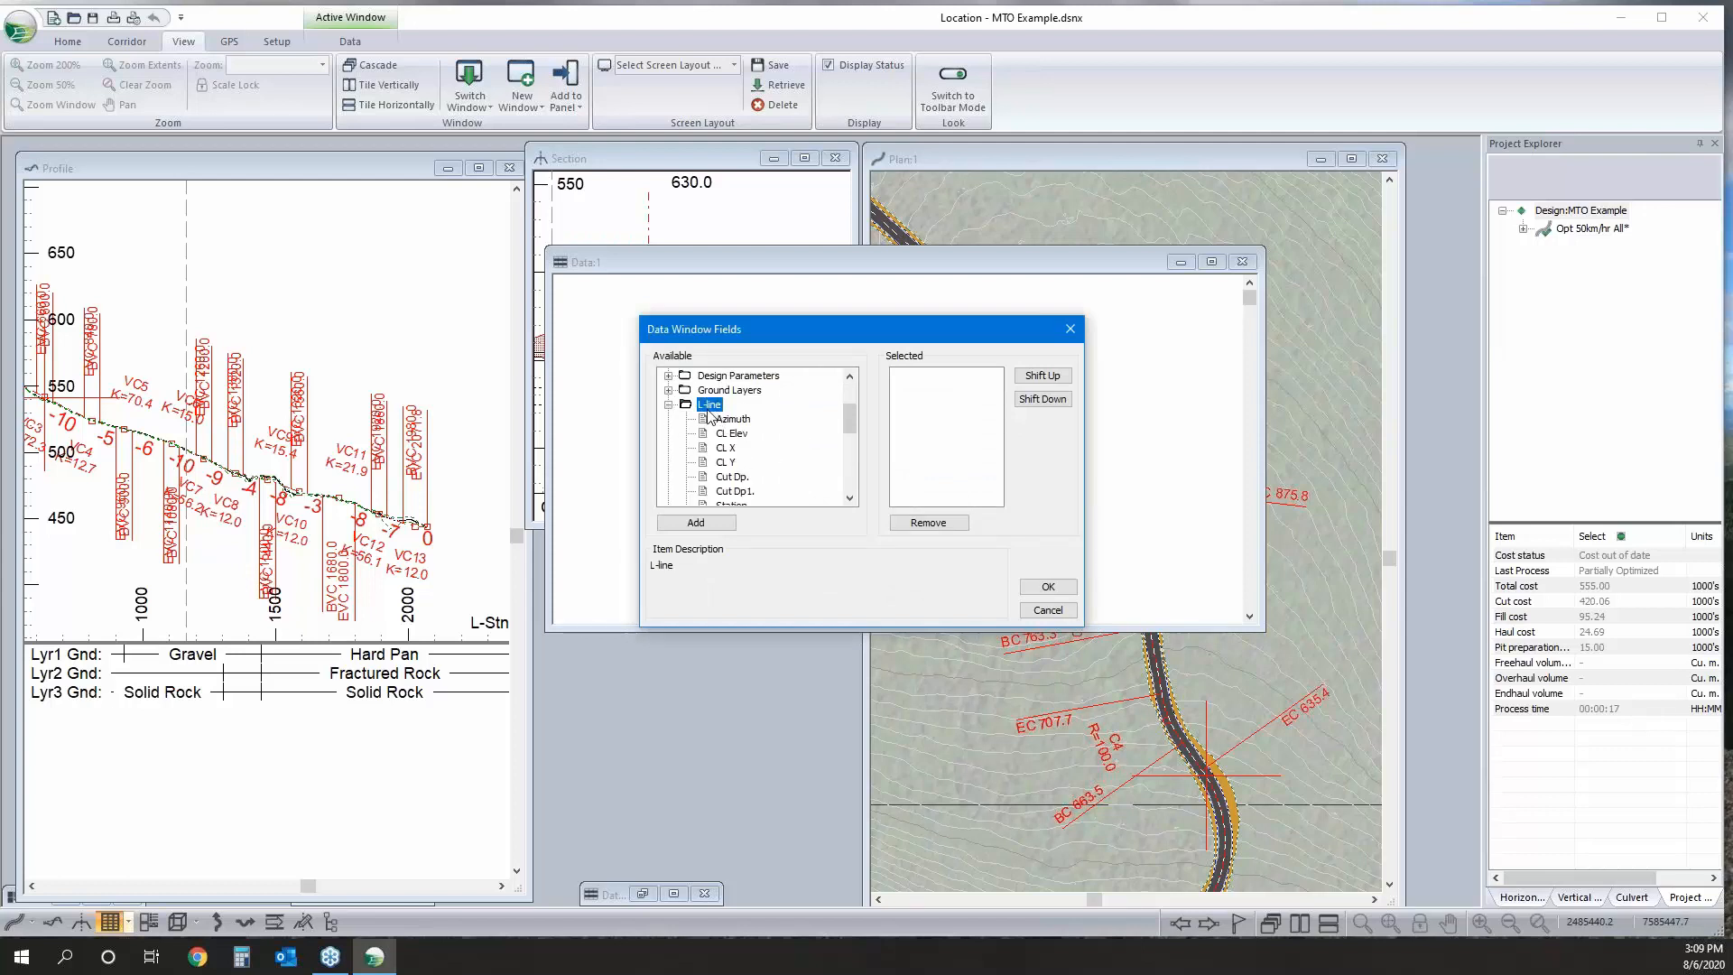
pyautogui.scroll(-2, 795, 428)
pyautogui.doubleClick(733, 419)
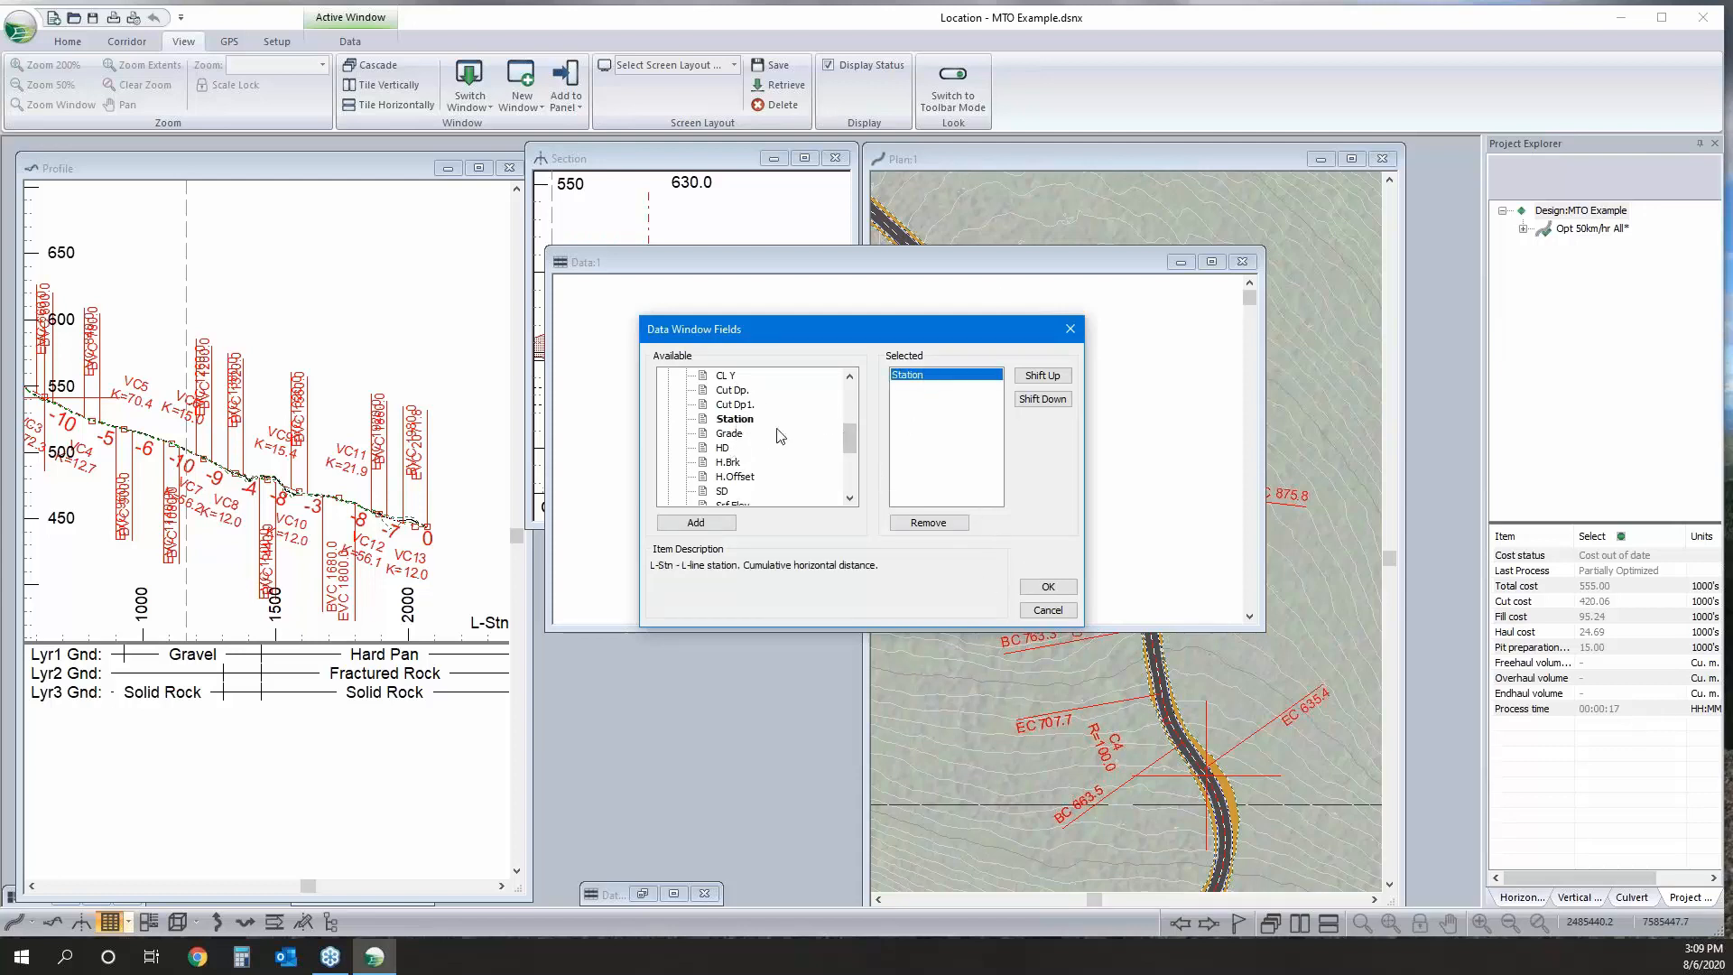
pyautogui.click(1063, 585)
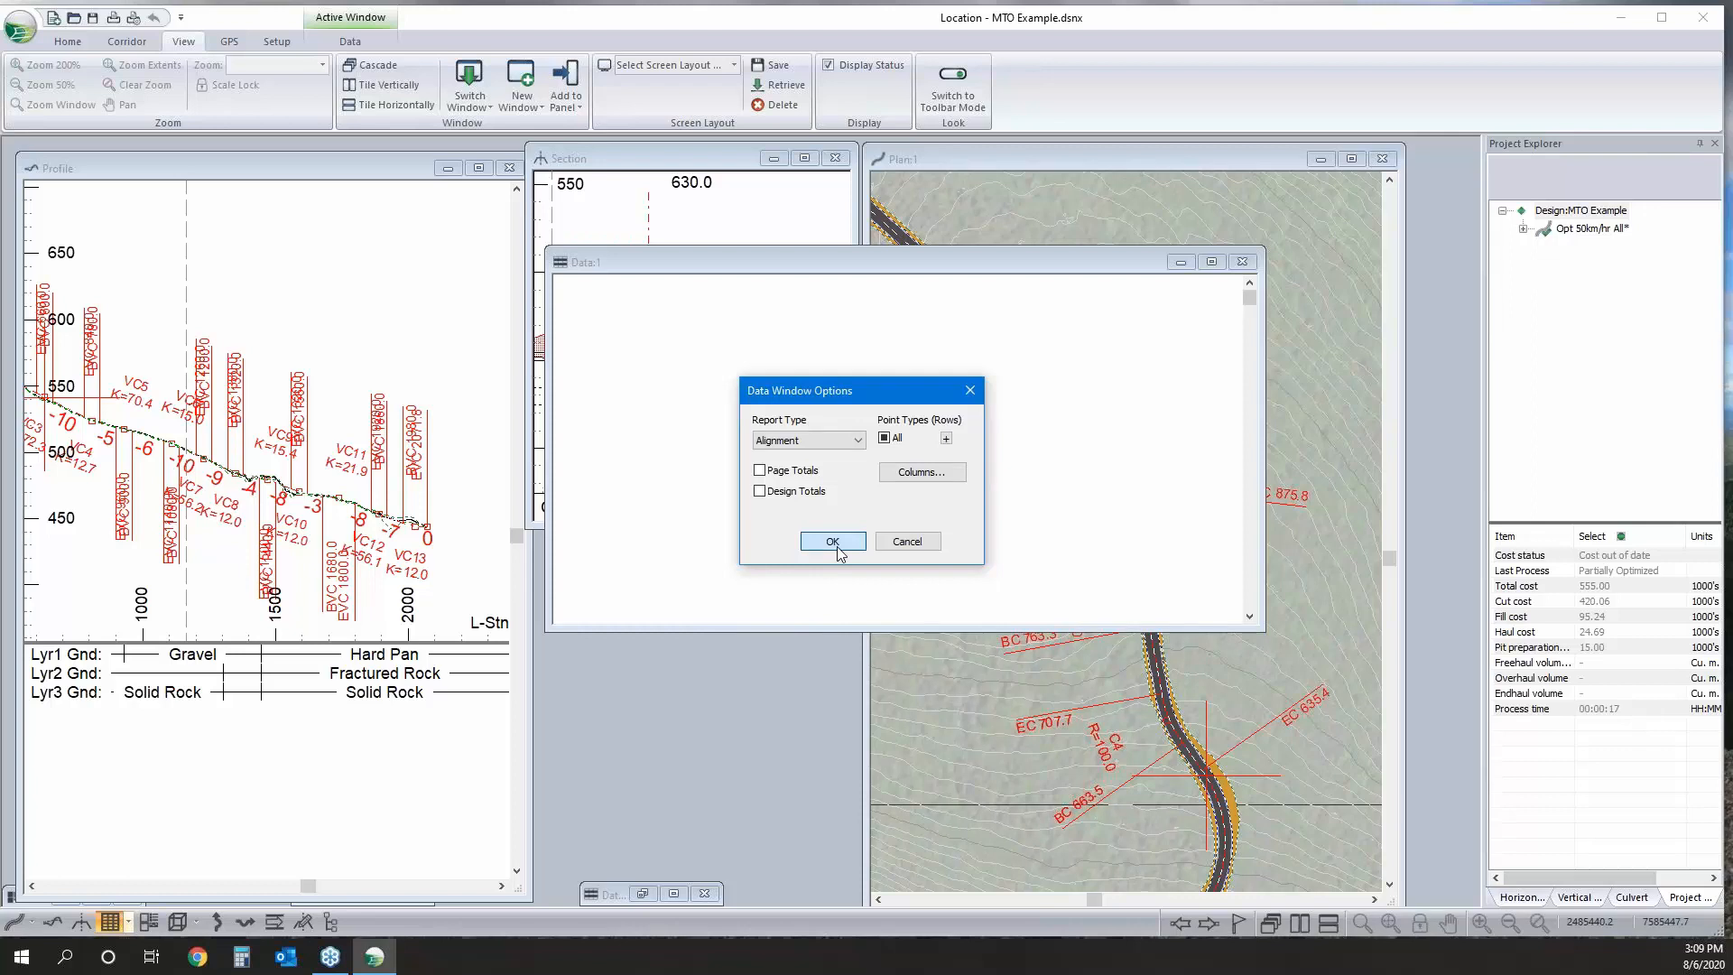
pyautogui.click(837, 546)
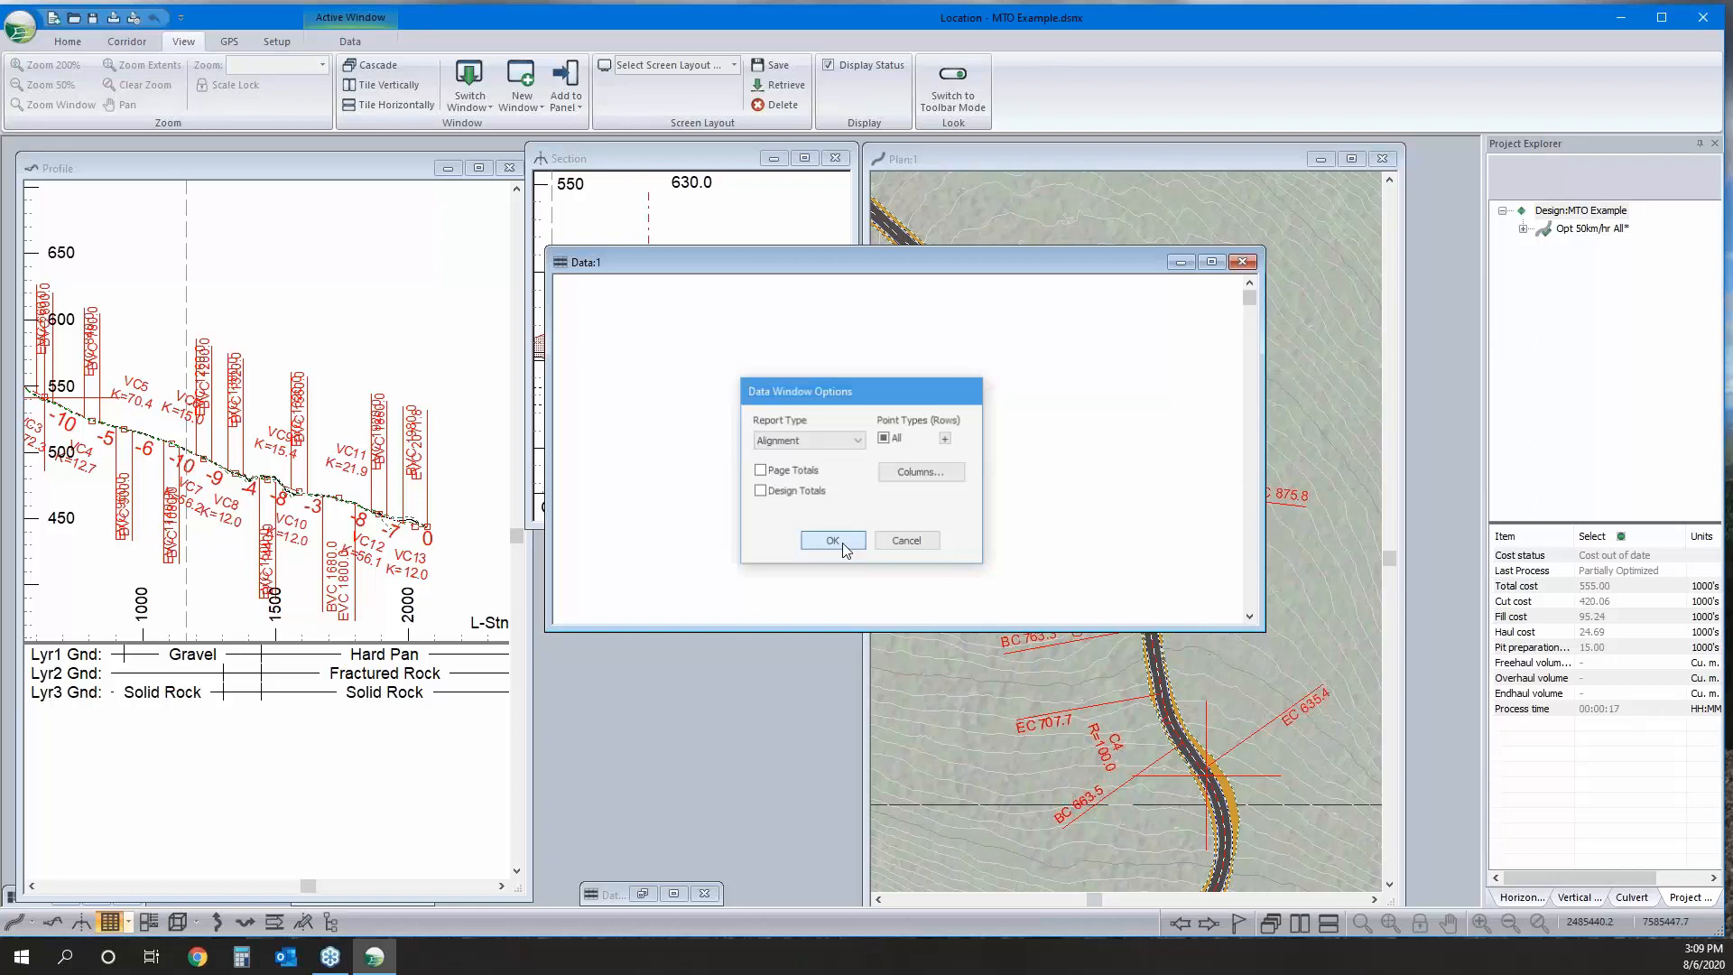
# Add the Cut V., Fill V. and B/W Vol. general volume fields to the Data:1 report columns.
pyautogui.click(921, 472)
pyautogui.scroll(-5, 733, 416)
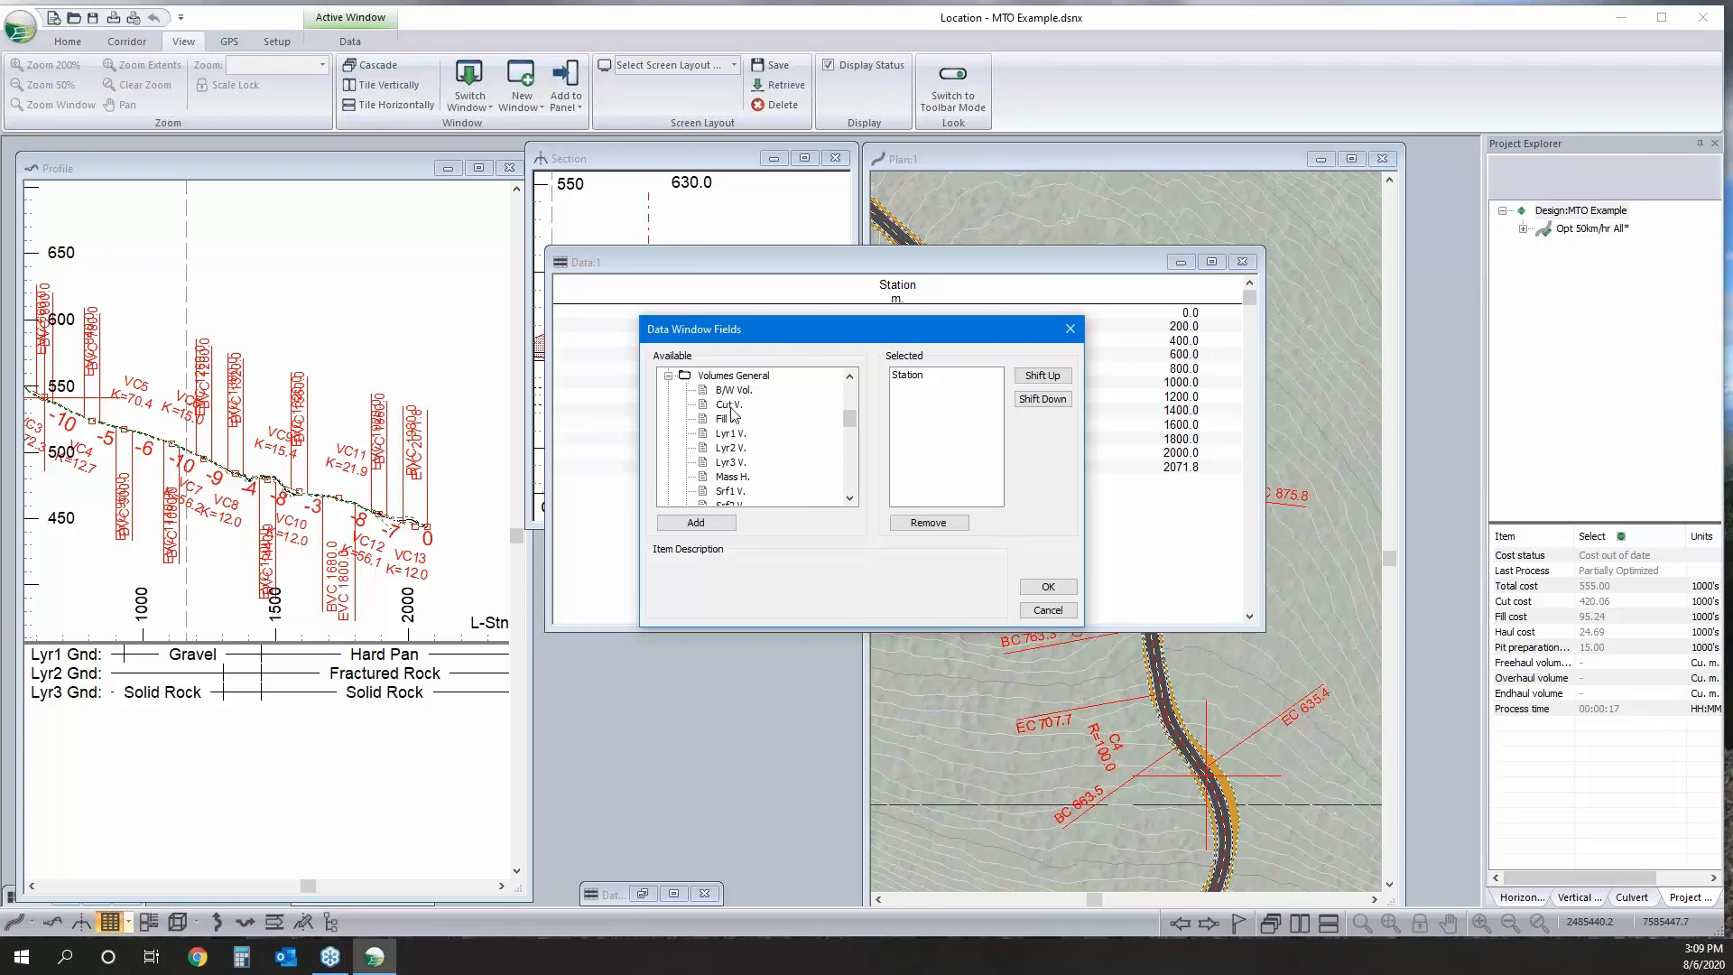
pyautogui.doubleClick(730, 404)
pyautogui.doubleClick(731, 418)
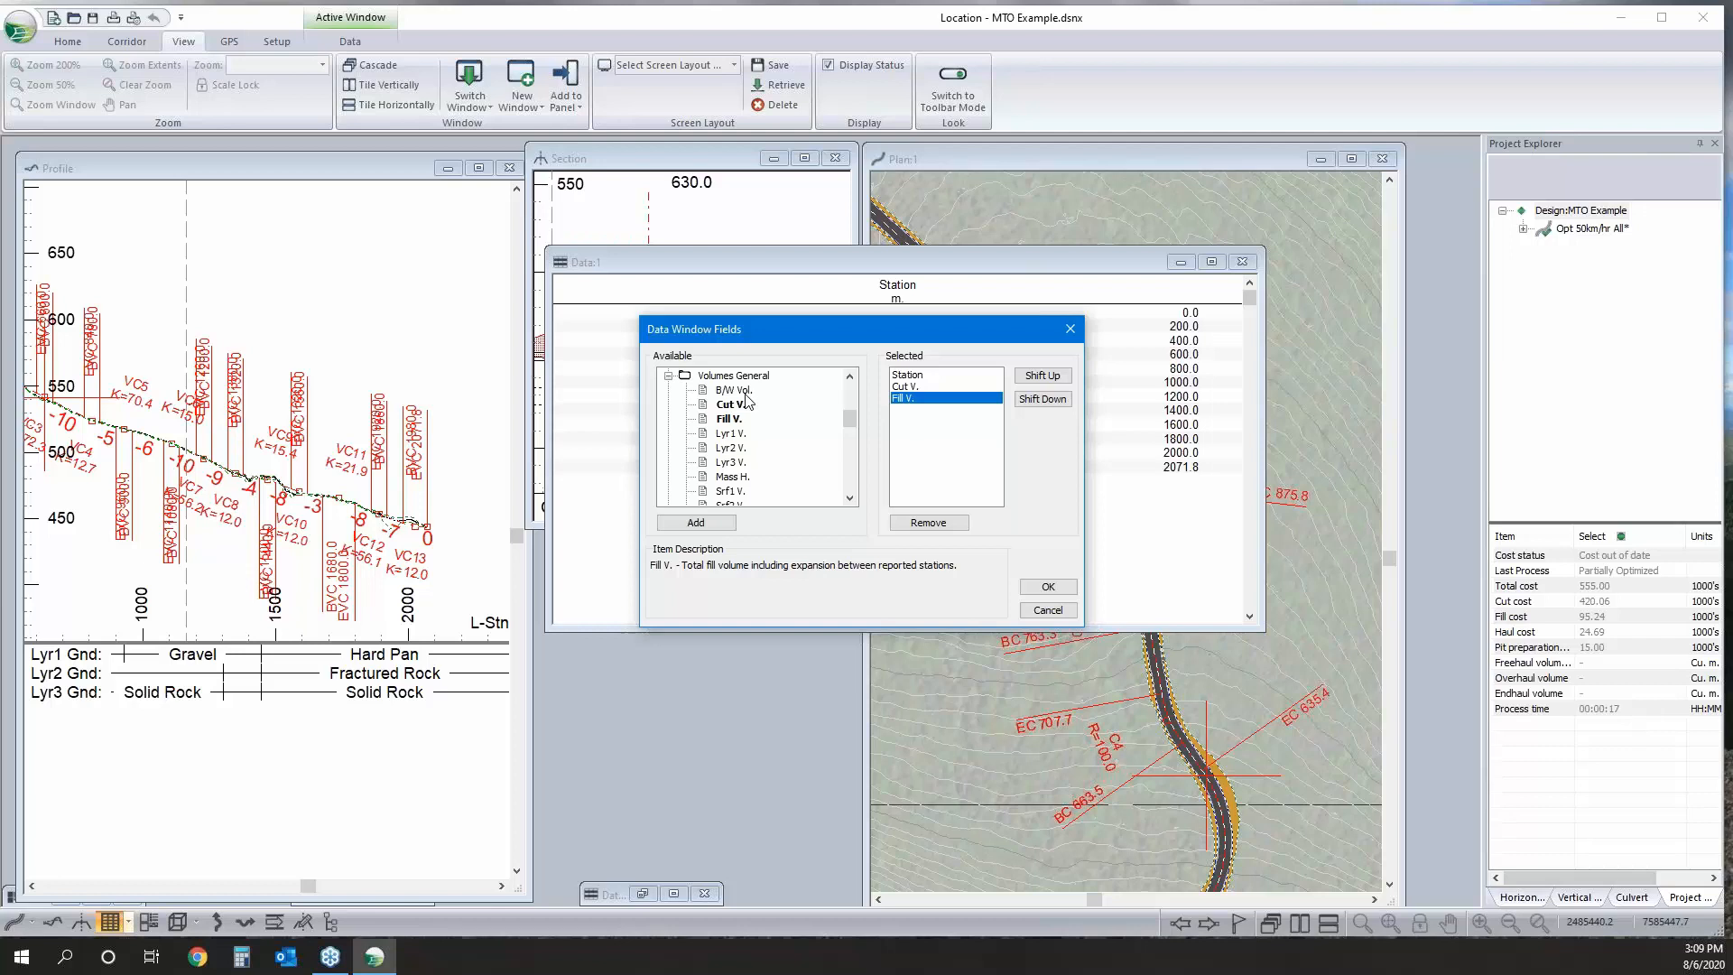
pyautogui.doubleClick(745, 394)
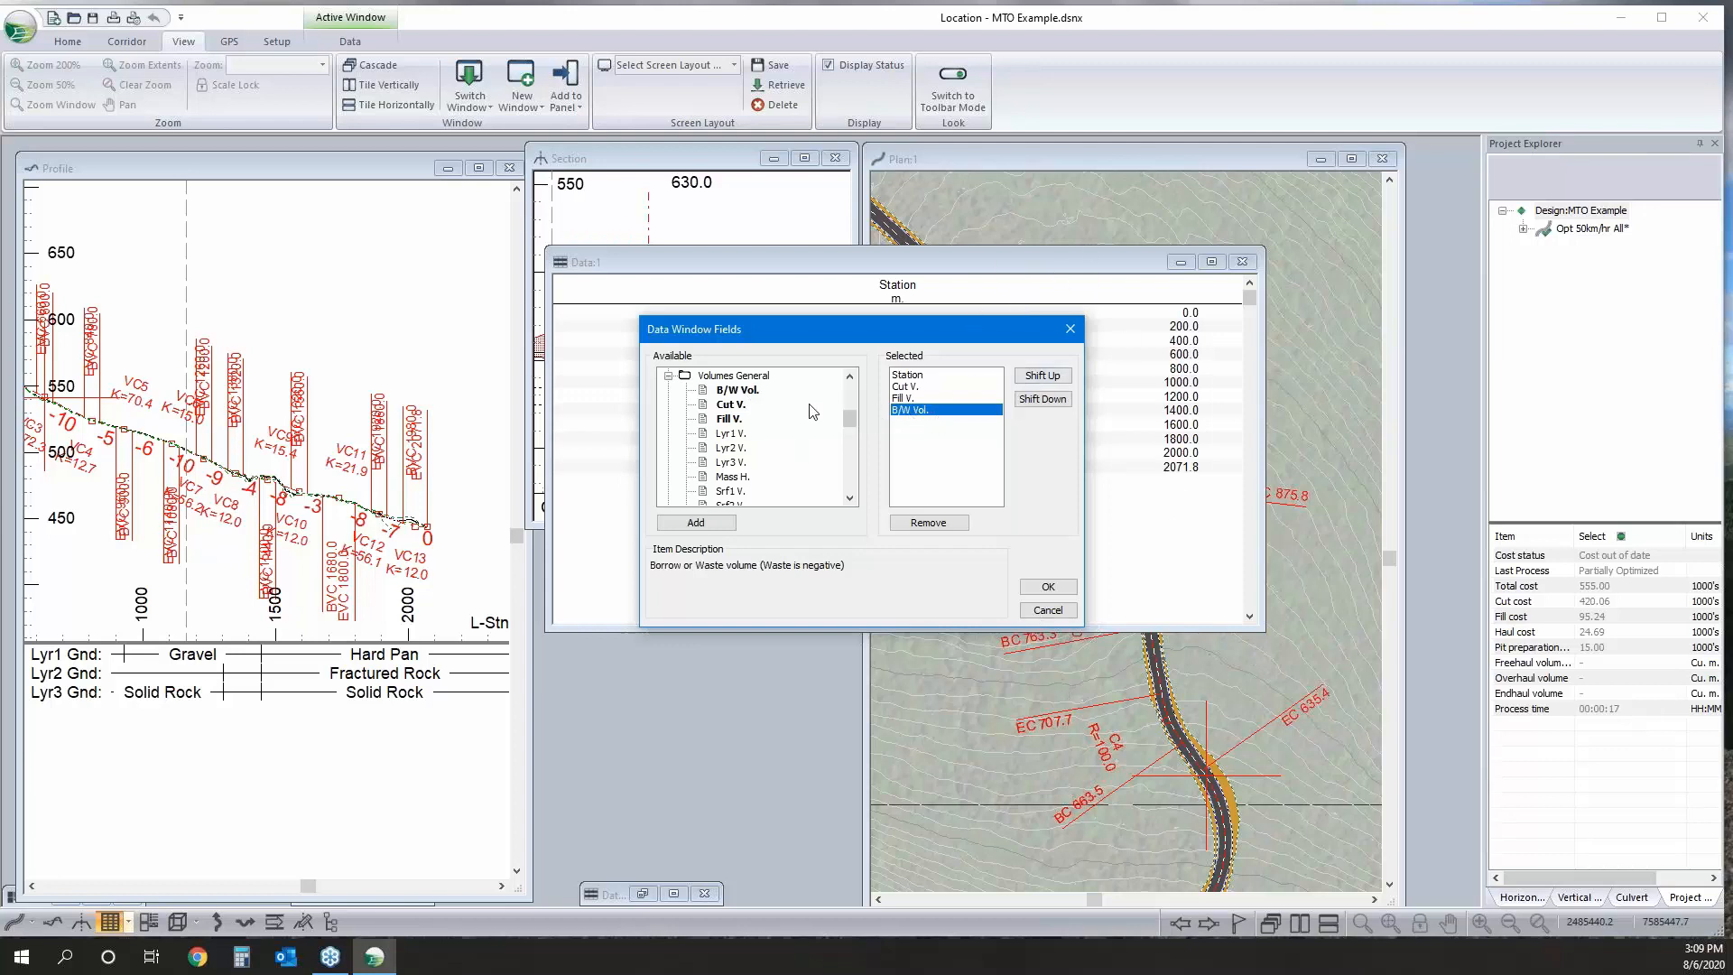
# Add the Strip V. field from the general volumes to the selected report columns.
pyautogui.scroll(-1, 750, 456)
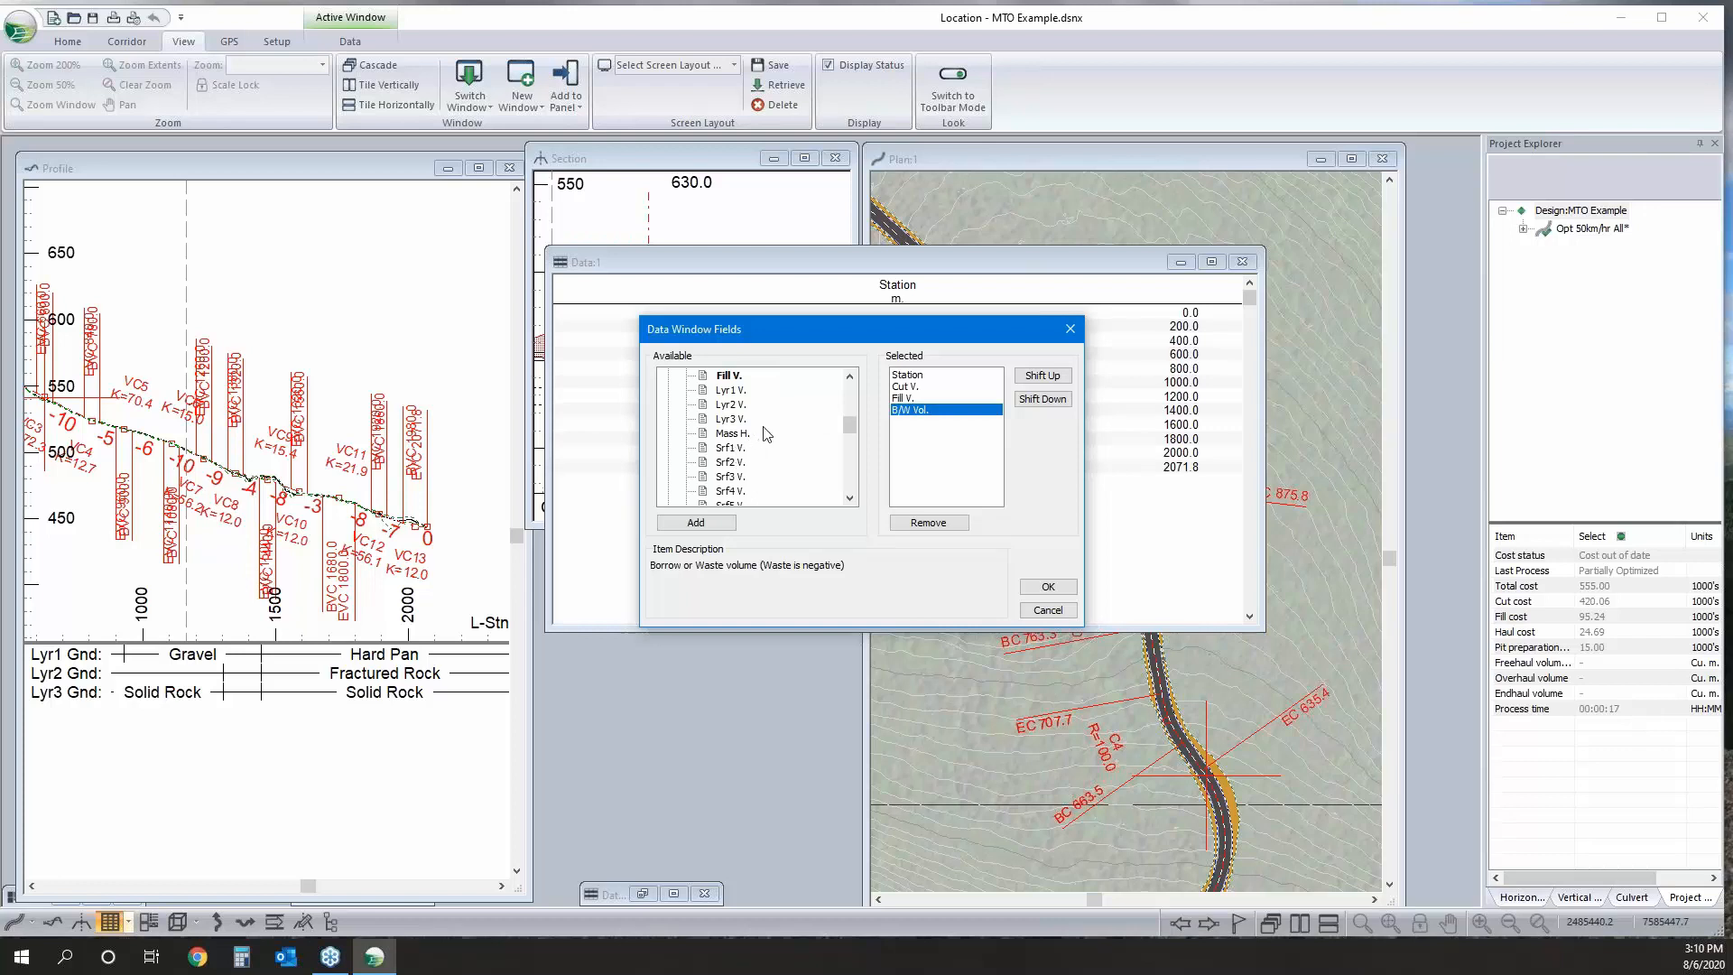
pyautogui.scroll(-10, 766, 434)
pyautogui.scroll(4, 743, 469)
pyautogui.doubleClick(728, 419)
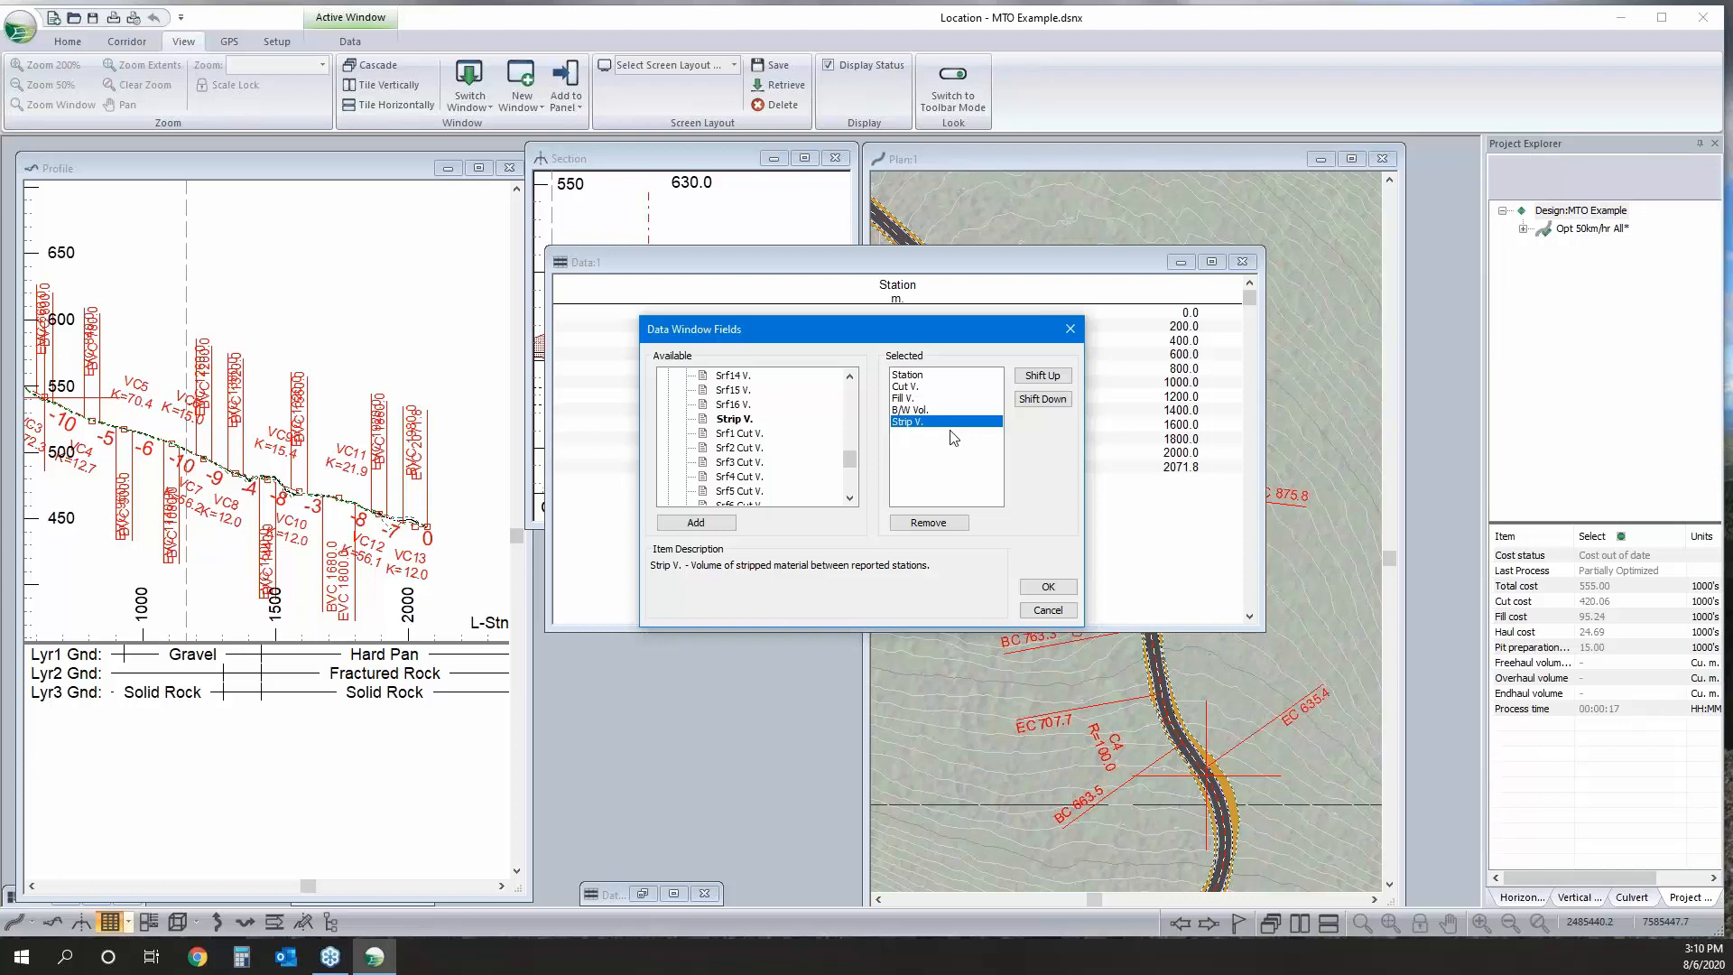
# Add the Lyr1 V. and Lyr2 V. fields to the report columns and apply the options with Design Totals enabled.
pyautogui.scroll(-1, 740, 467)
pyautogui.scroll(4, 763, 441)
pyautogui.scroll(1, 759, 444)
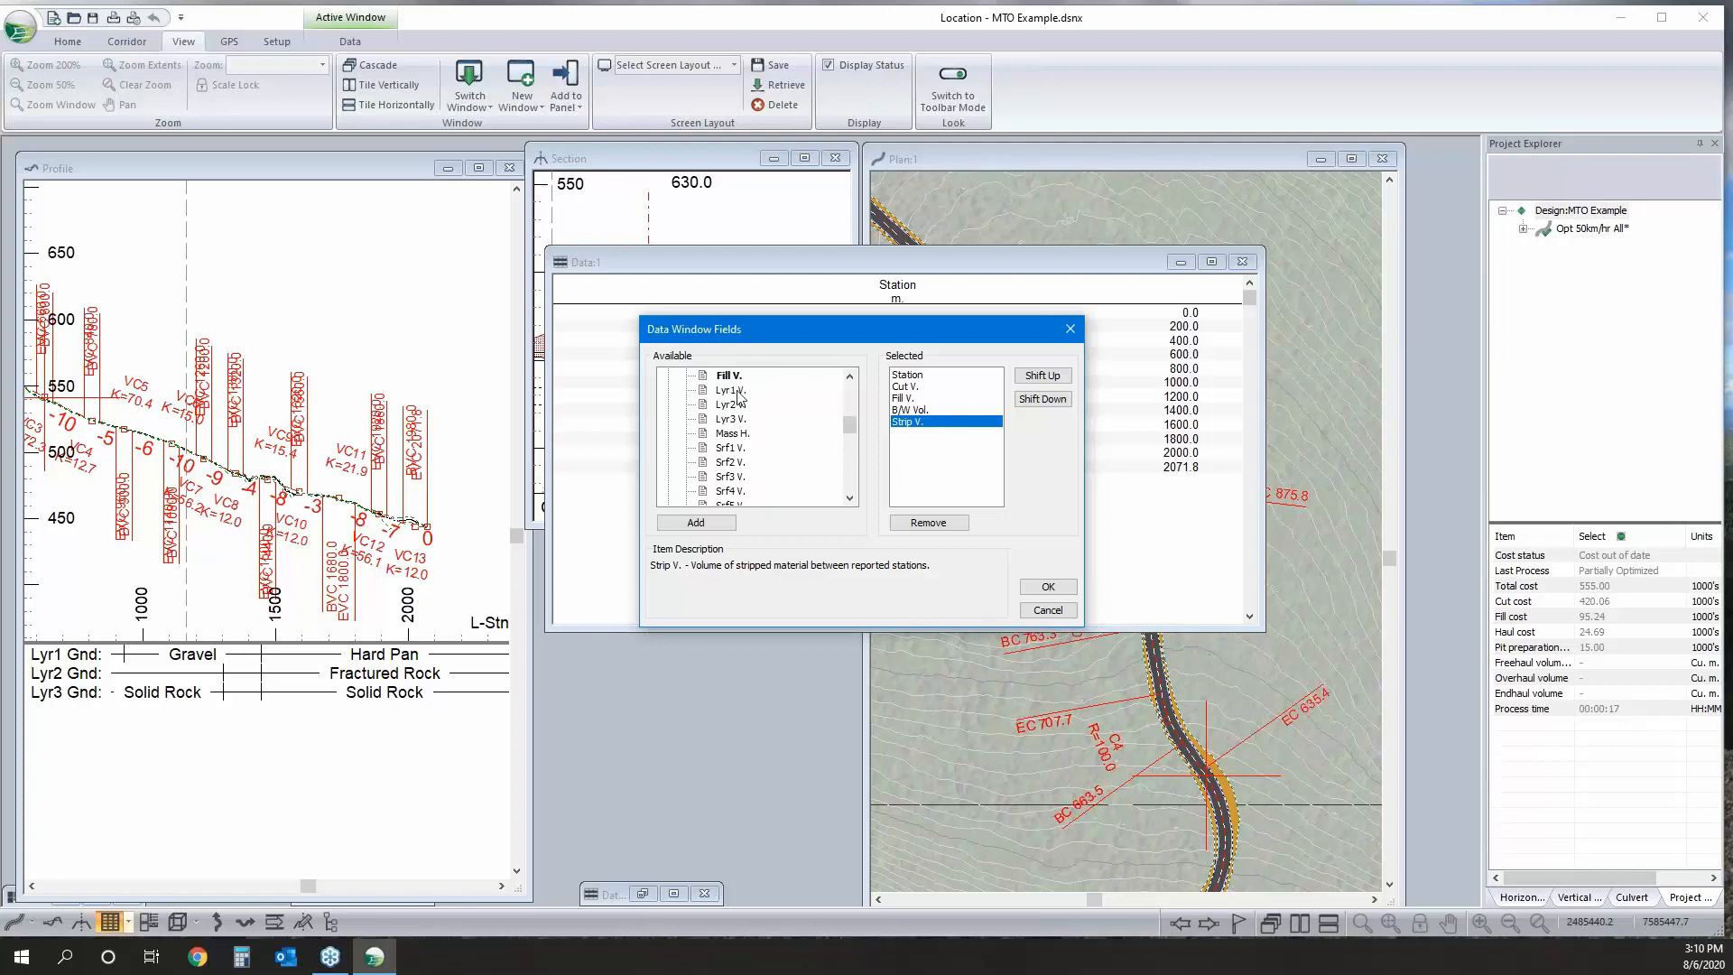
pyautogui.click(739, 391)
pyautogui.doubleClick(739, 392)
pyautogui.doubleClick(733, 404)
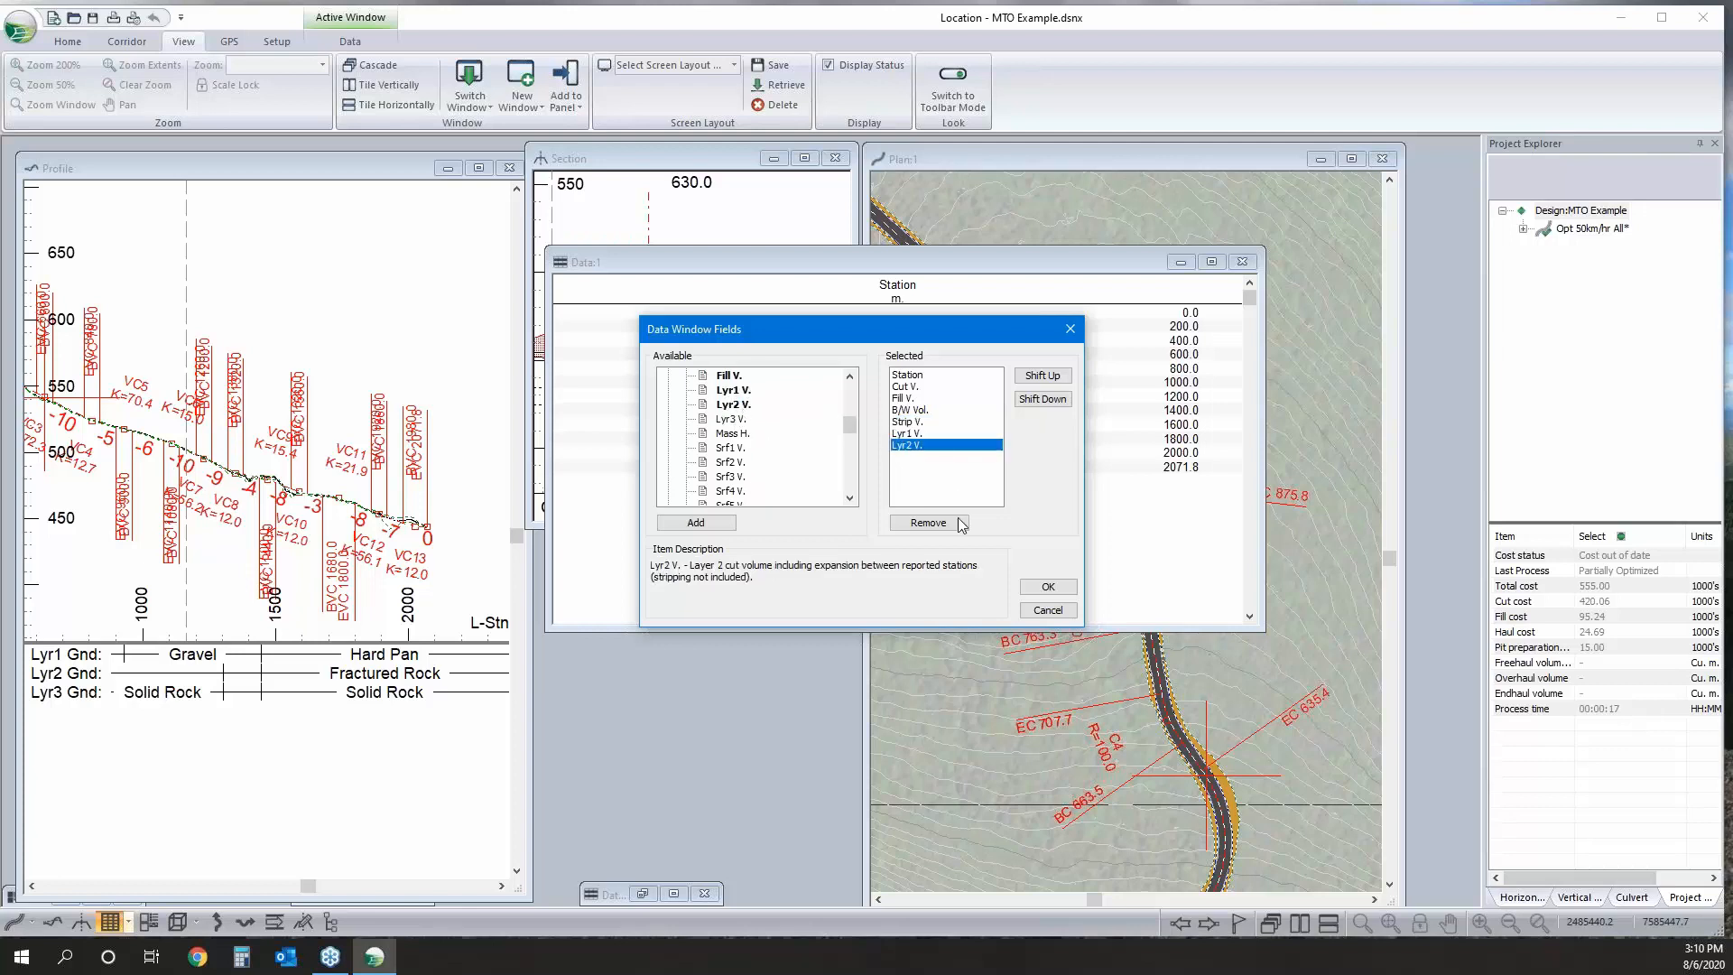
pyautogui.click(1064, 587)
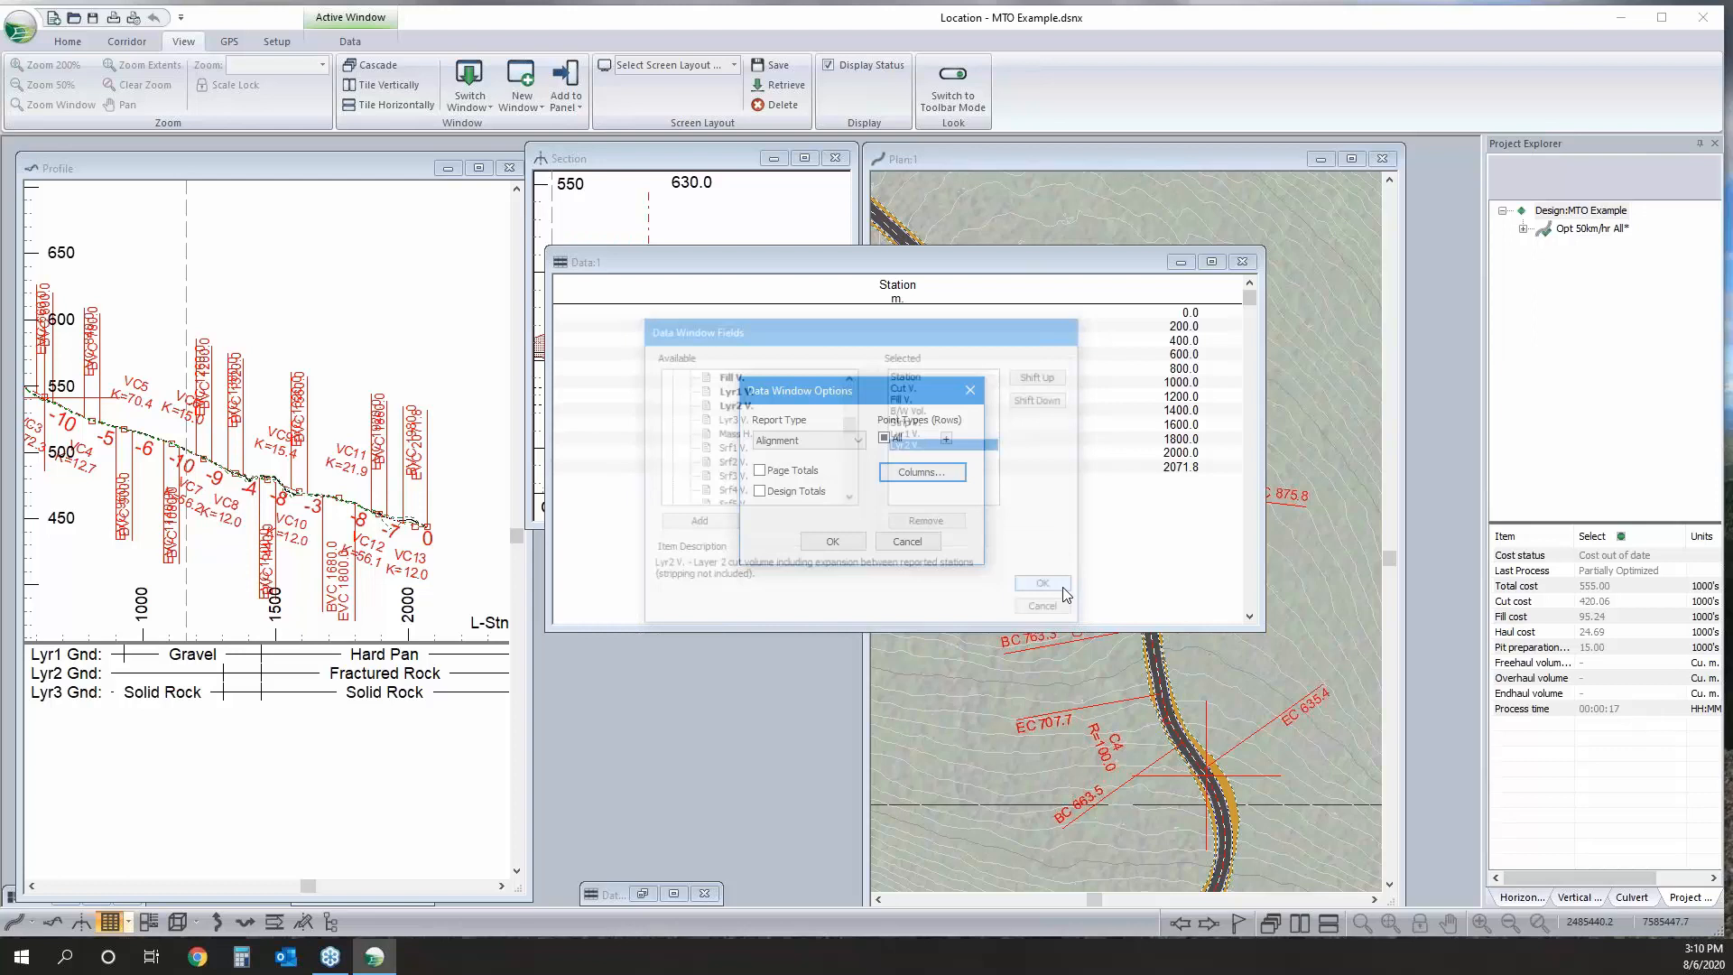
pyautogui.click(832, 542)
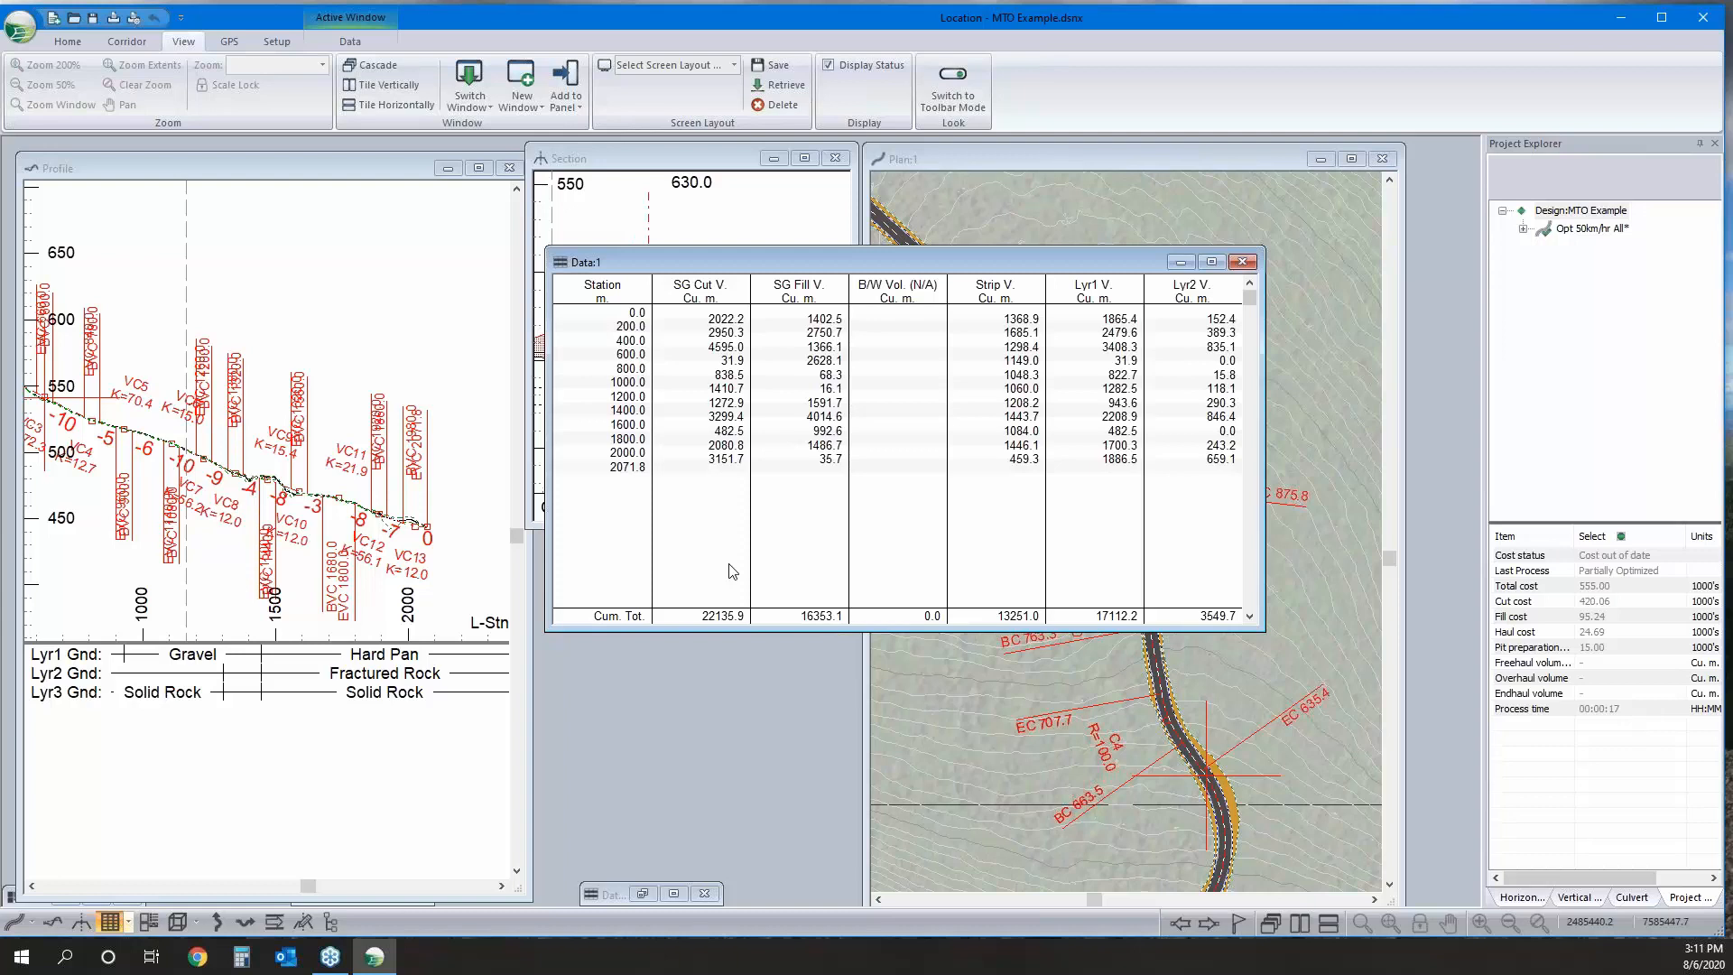
# Change the report rows to the 20.0 m Auto interval points 2 and check the point type selection.
pyautogui.rightClick(907, 390)
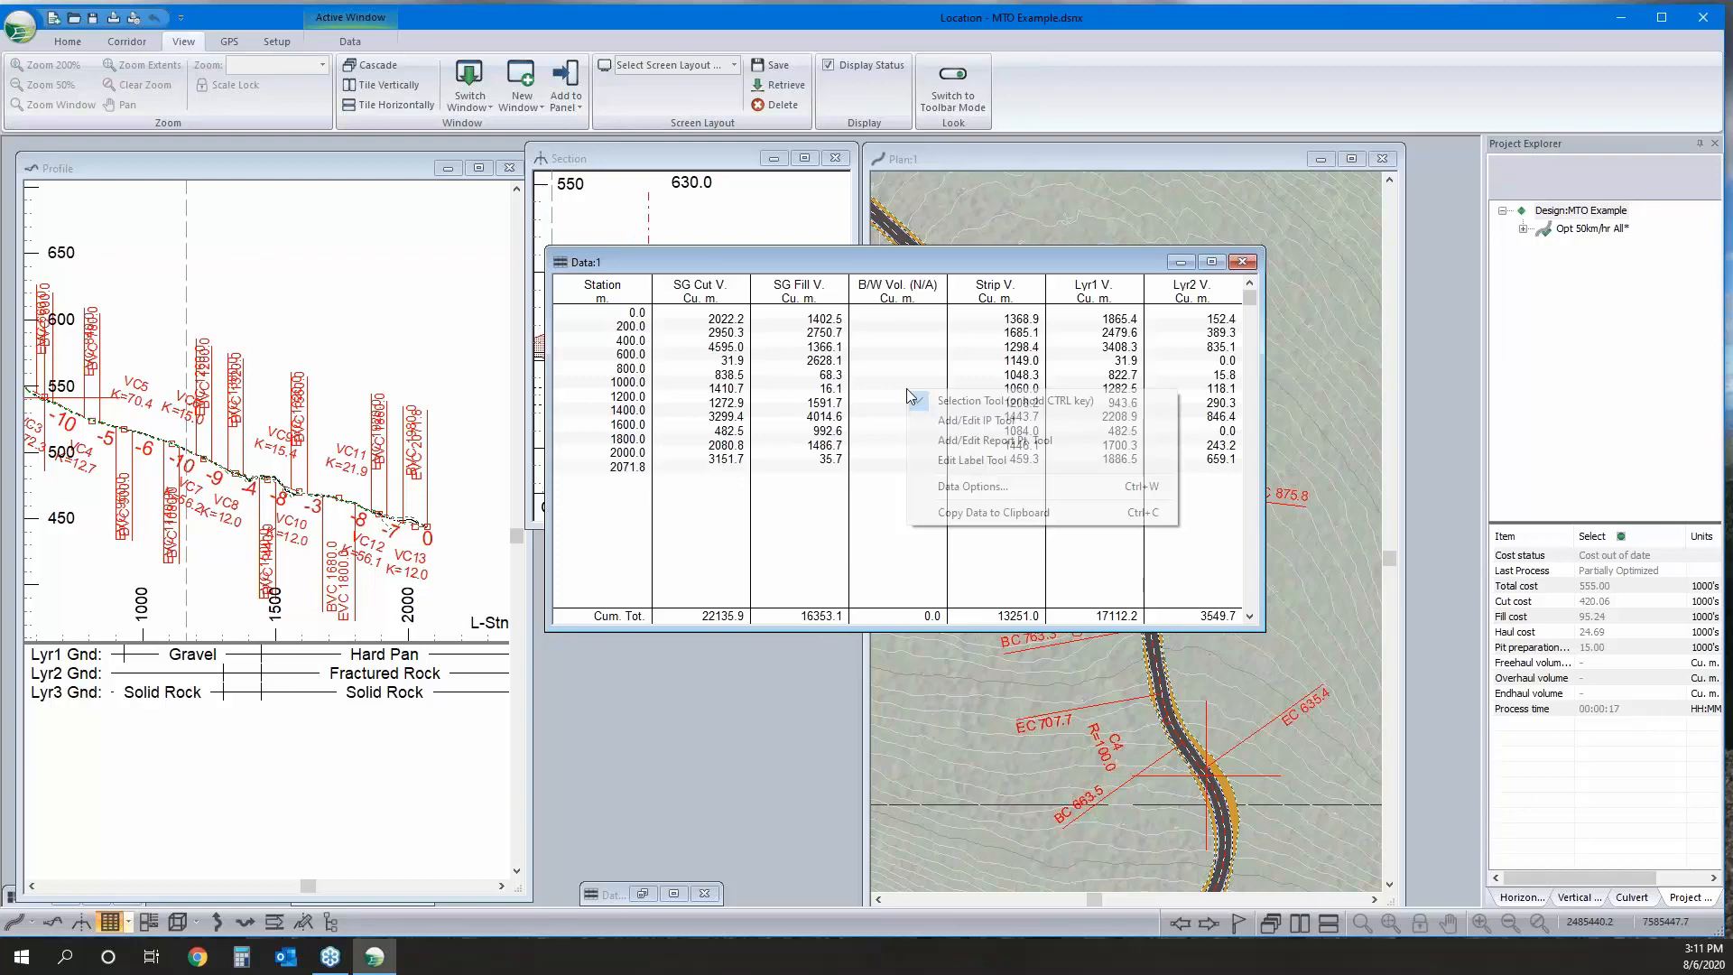
pyautogui.click(914, 485)
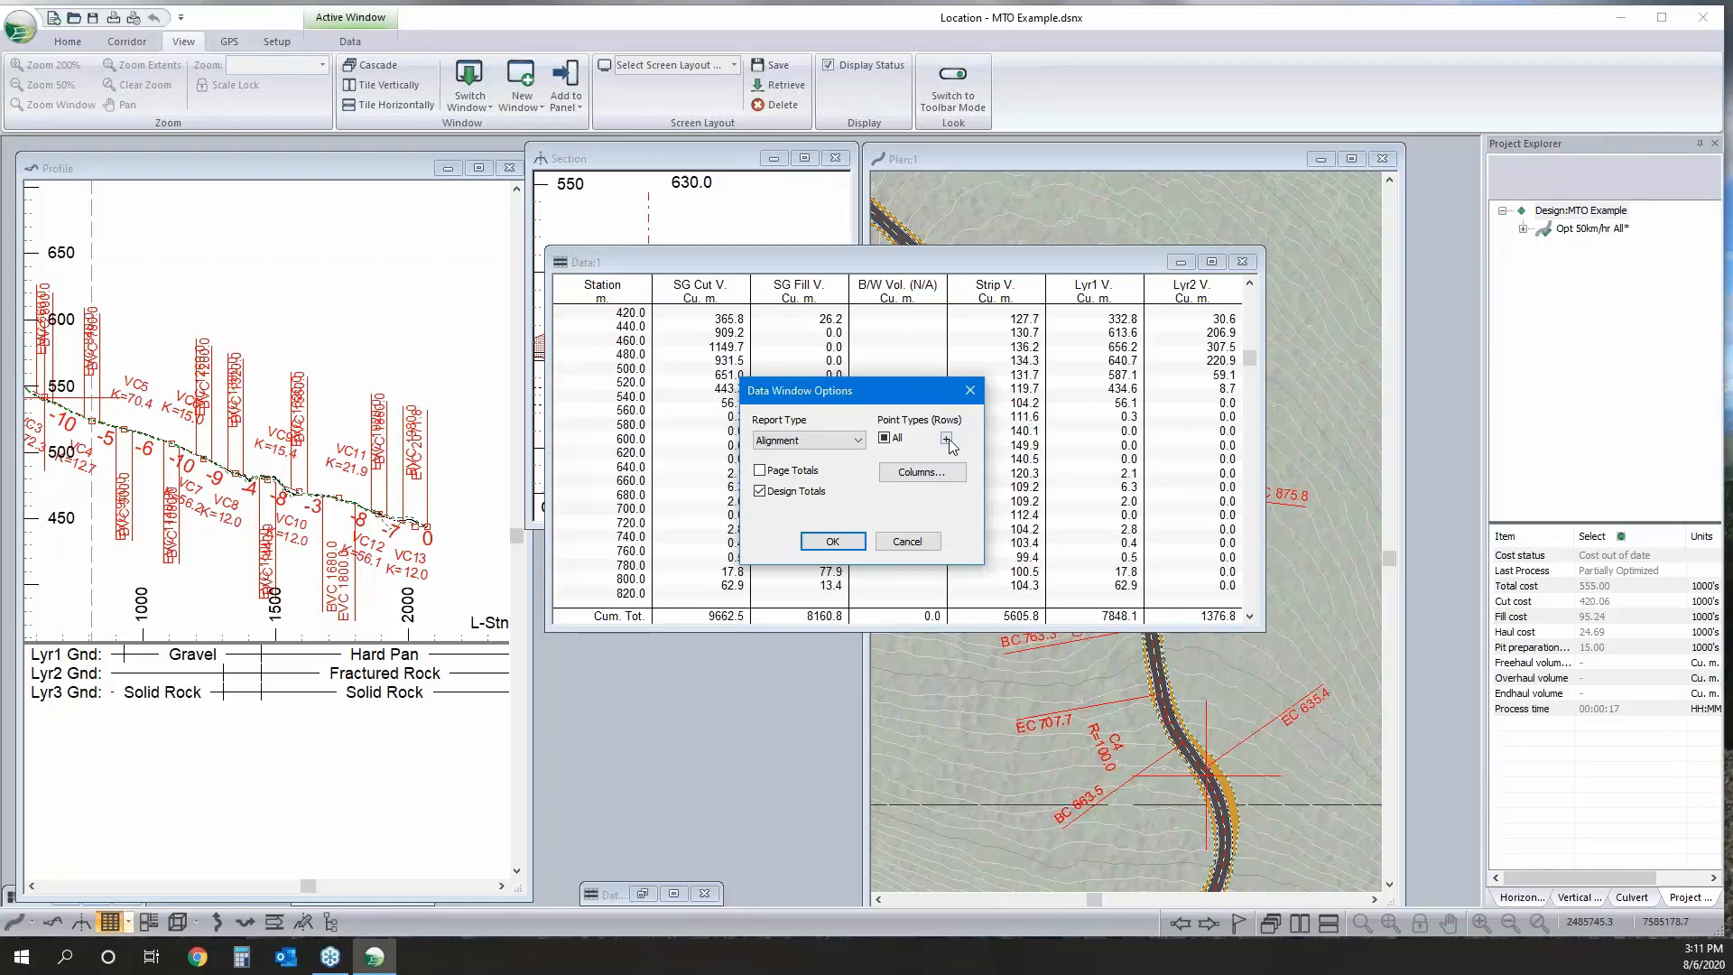
pyautogui.click(946, 438)
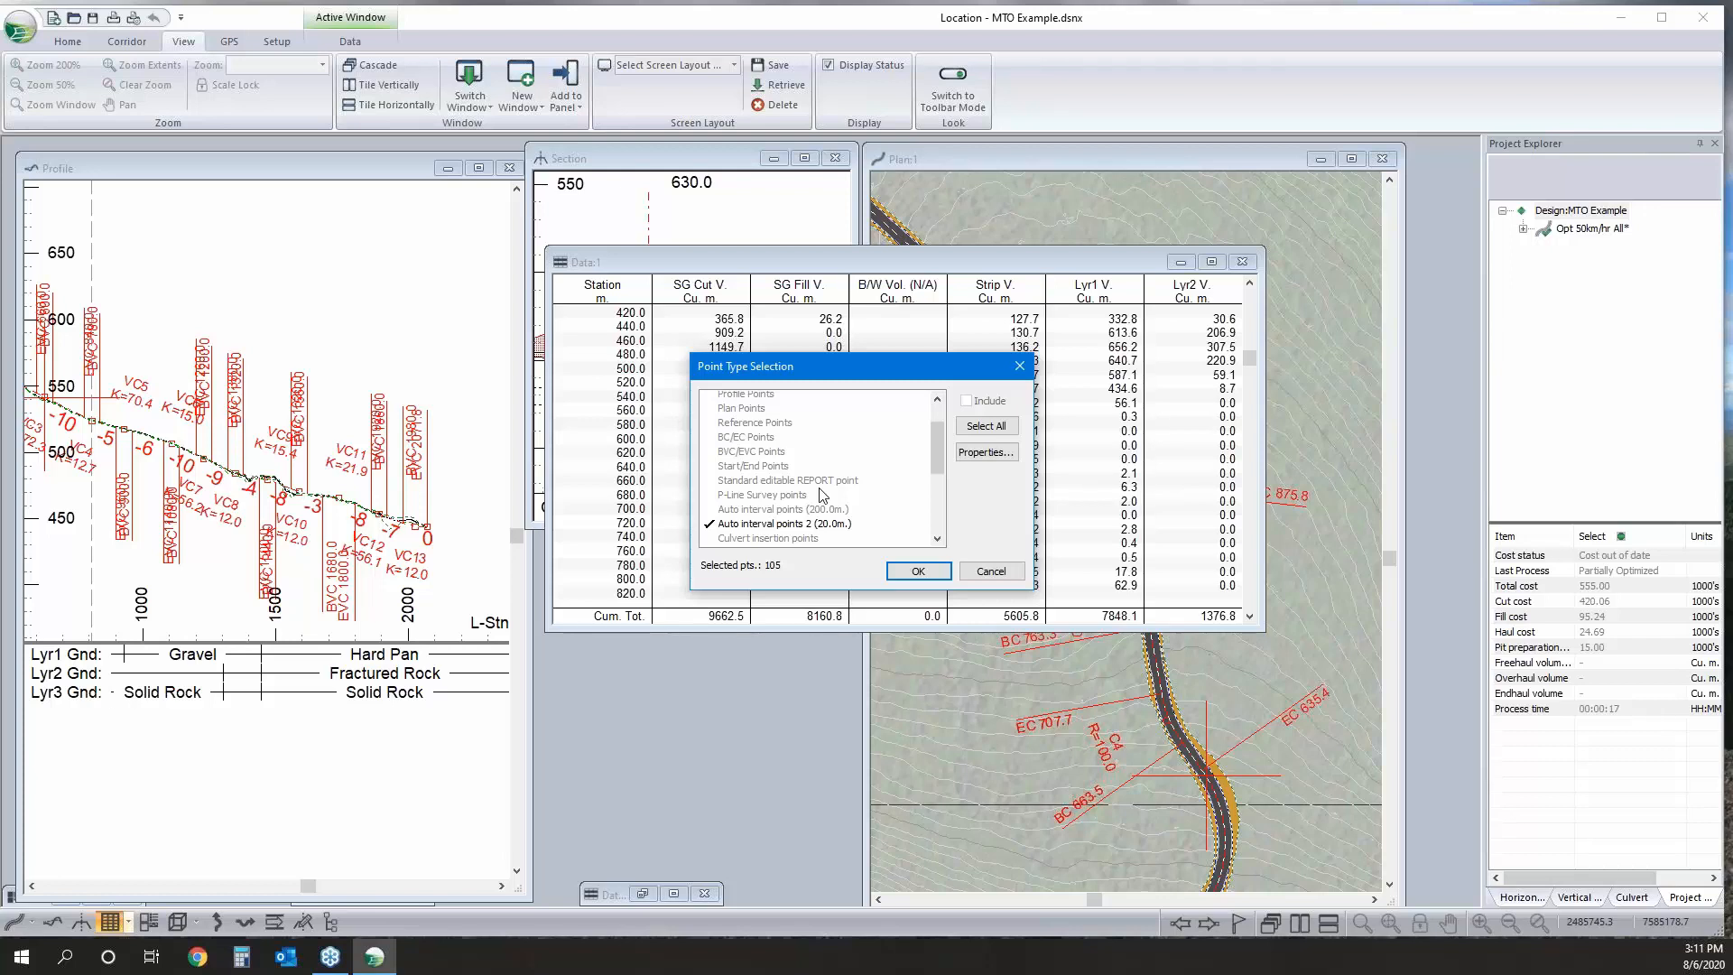
pyautogui.click(922, 573)
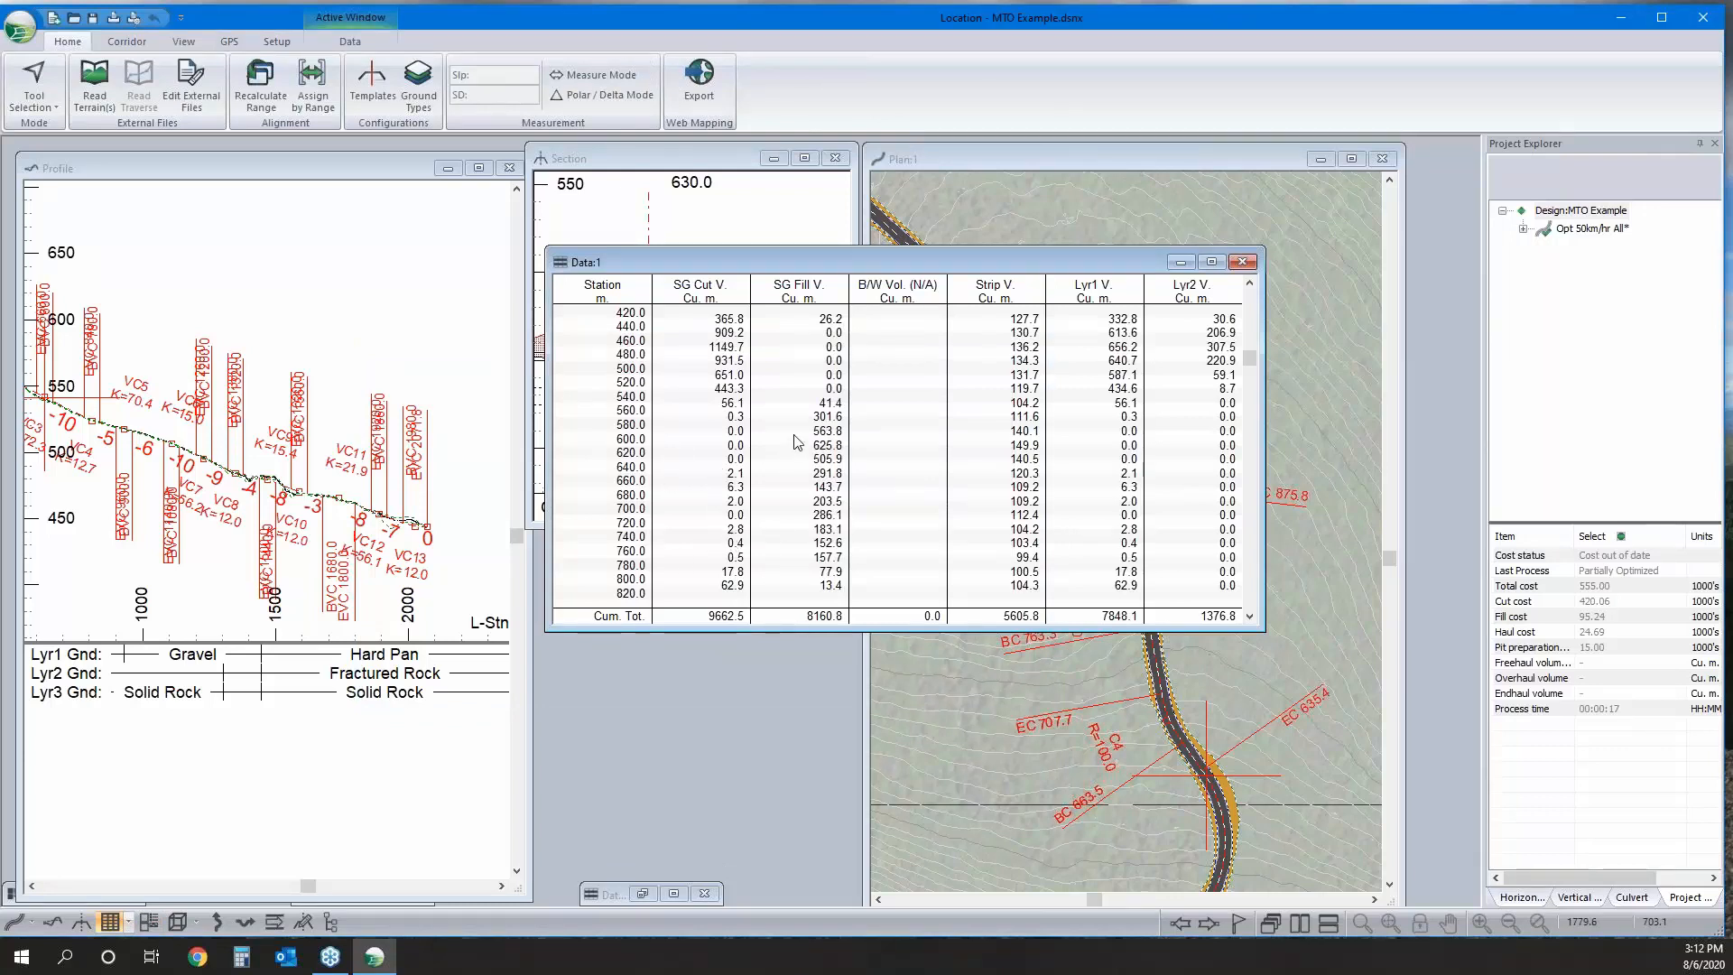
# Copy the Data:1 report to the clipboard, paste it into a blank Excel workbook from cell A1, and return to Location.
pyautogui.rightClick(817, 414)
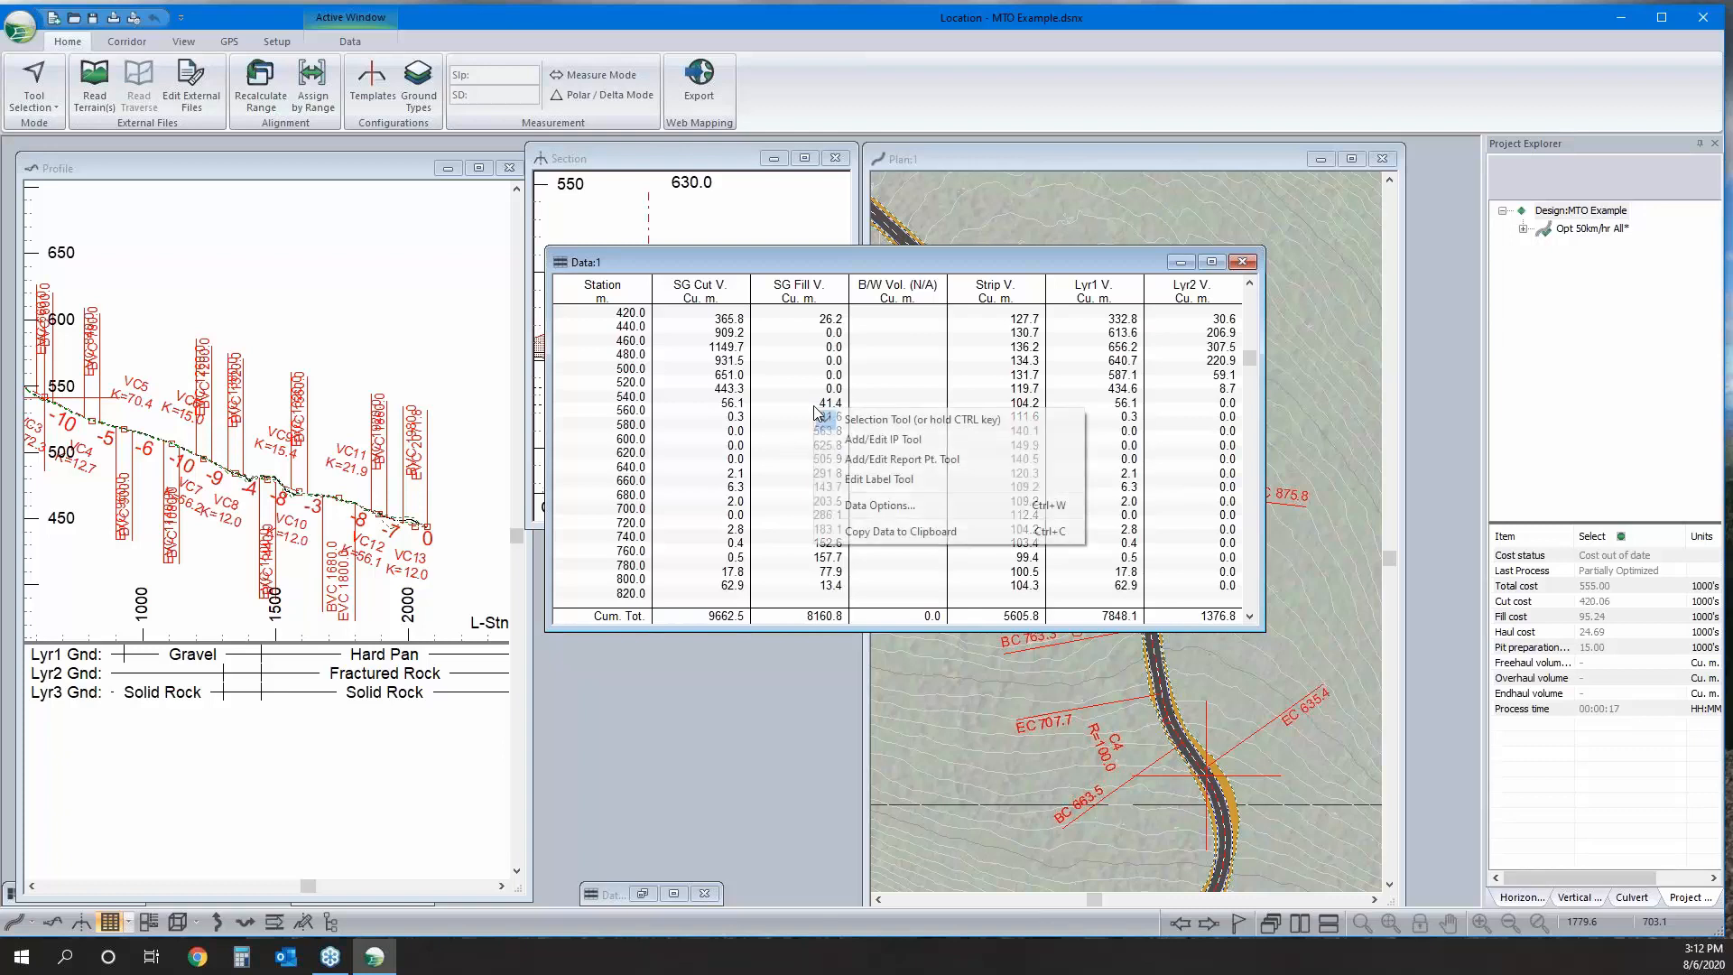
pyautogui.click(892, 537)
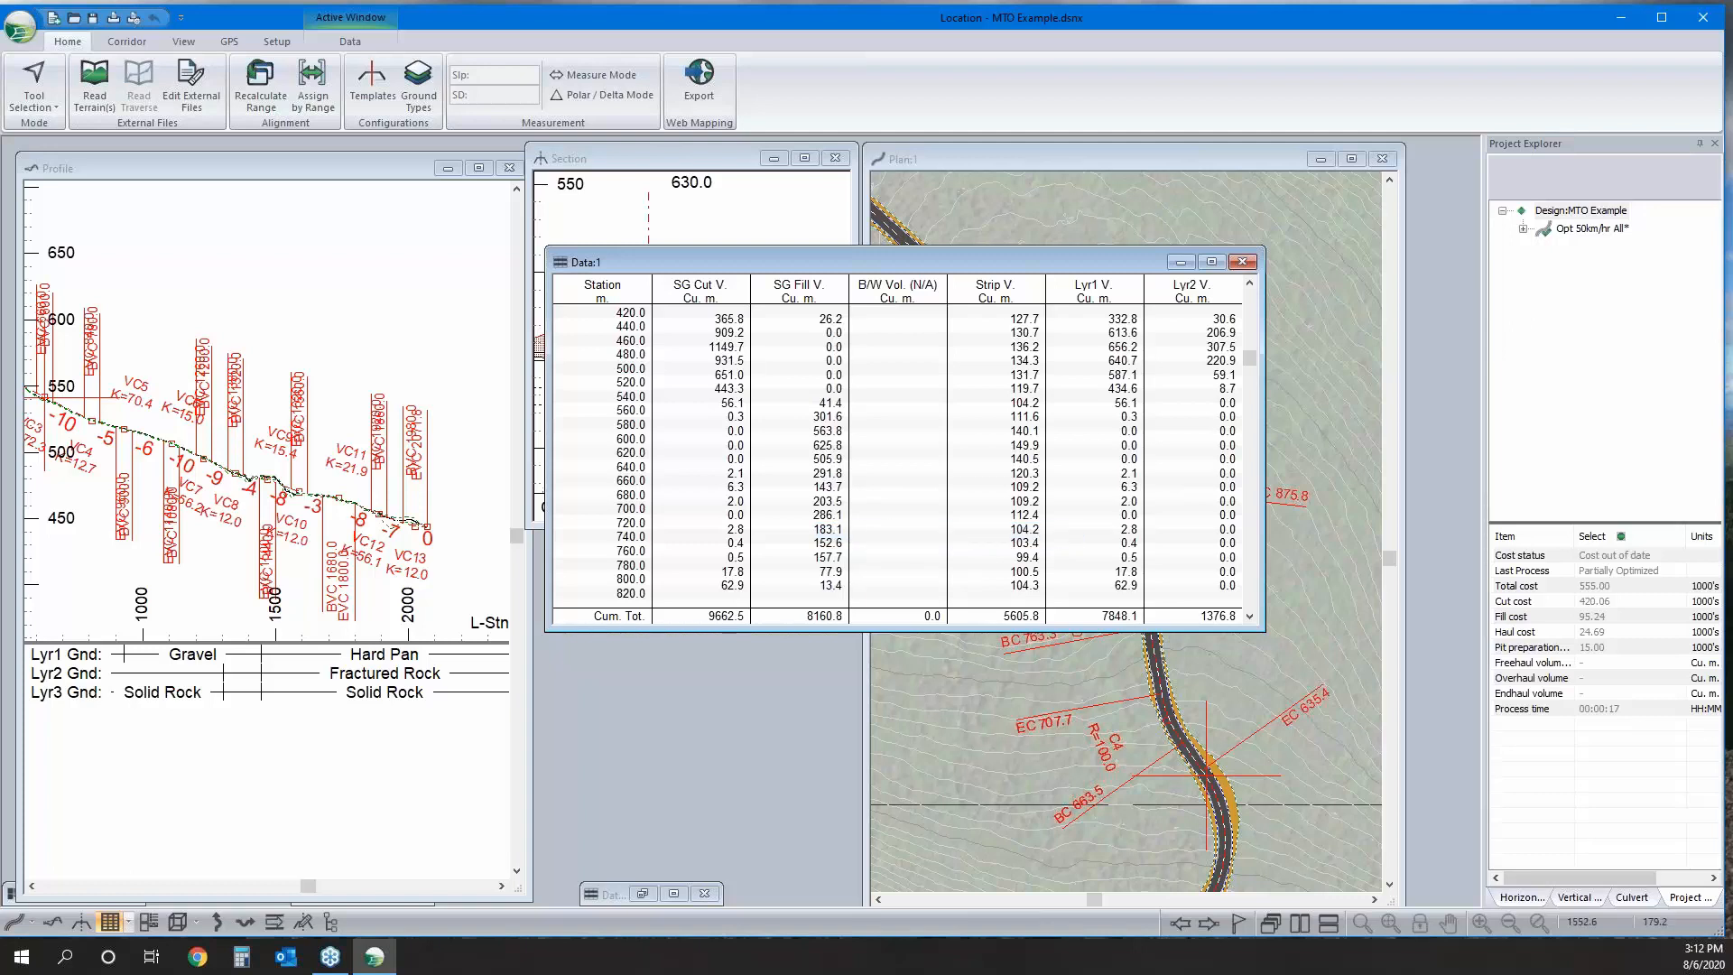
pyautogui.press('super')
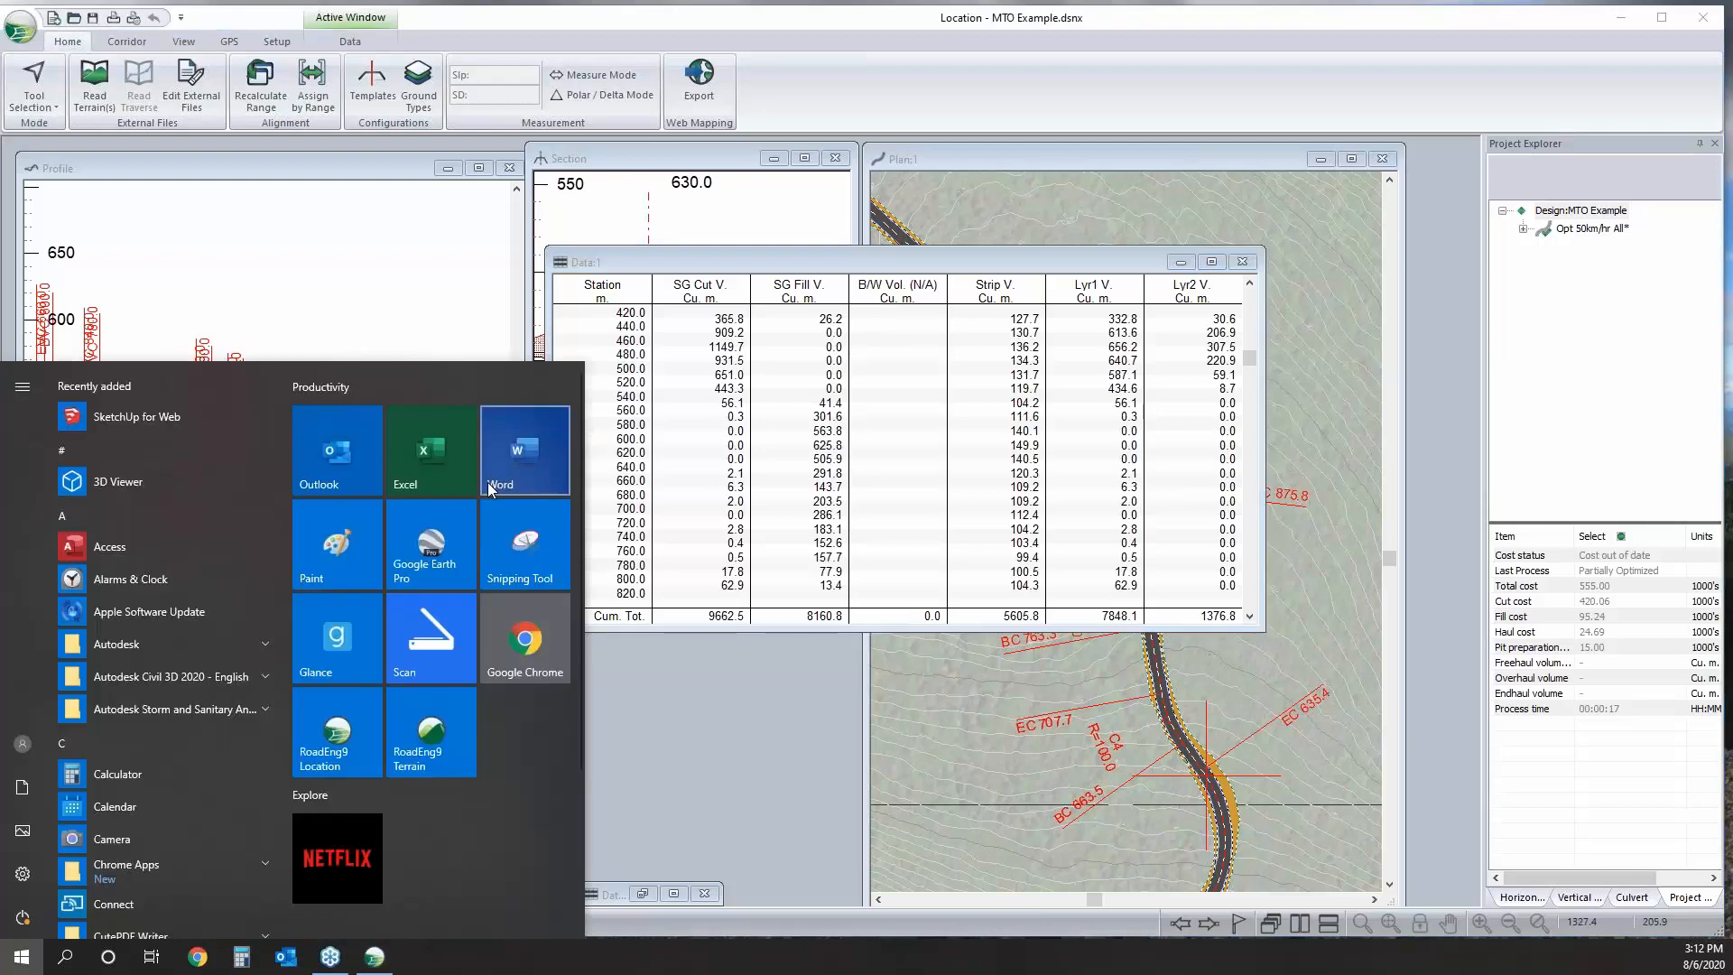
pyautogui.click(437, 469)
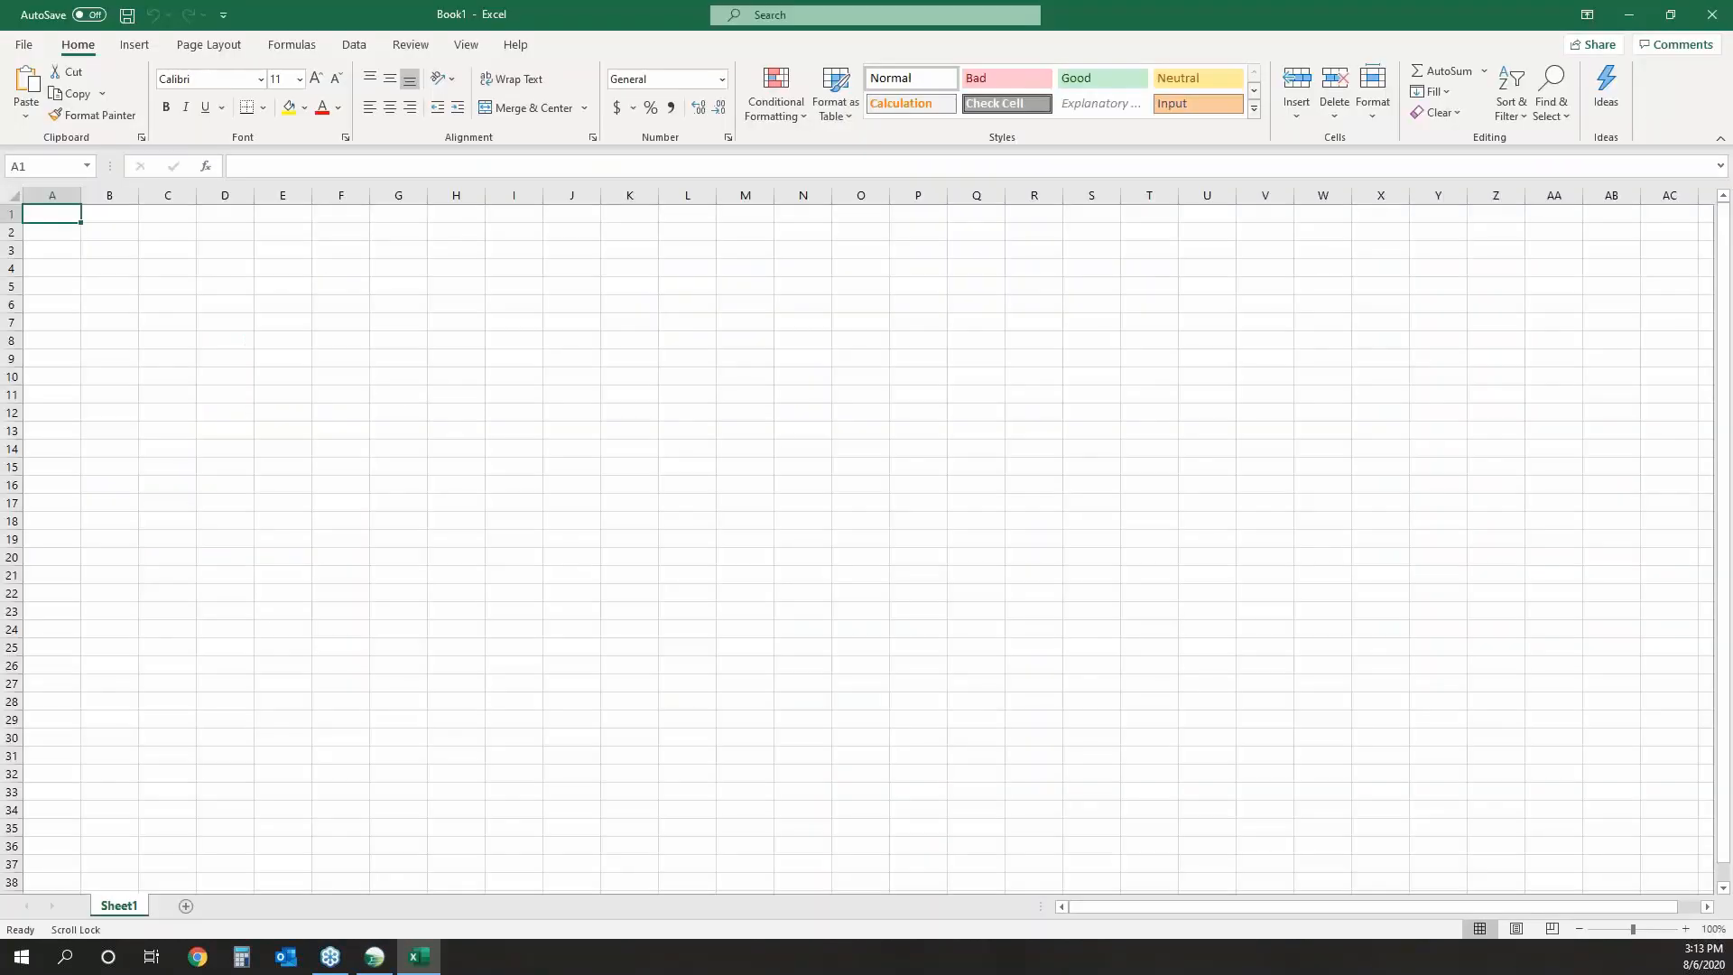
pyautogui.hotkey('ctrl', 'v')
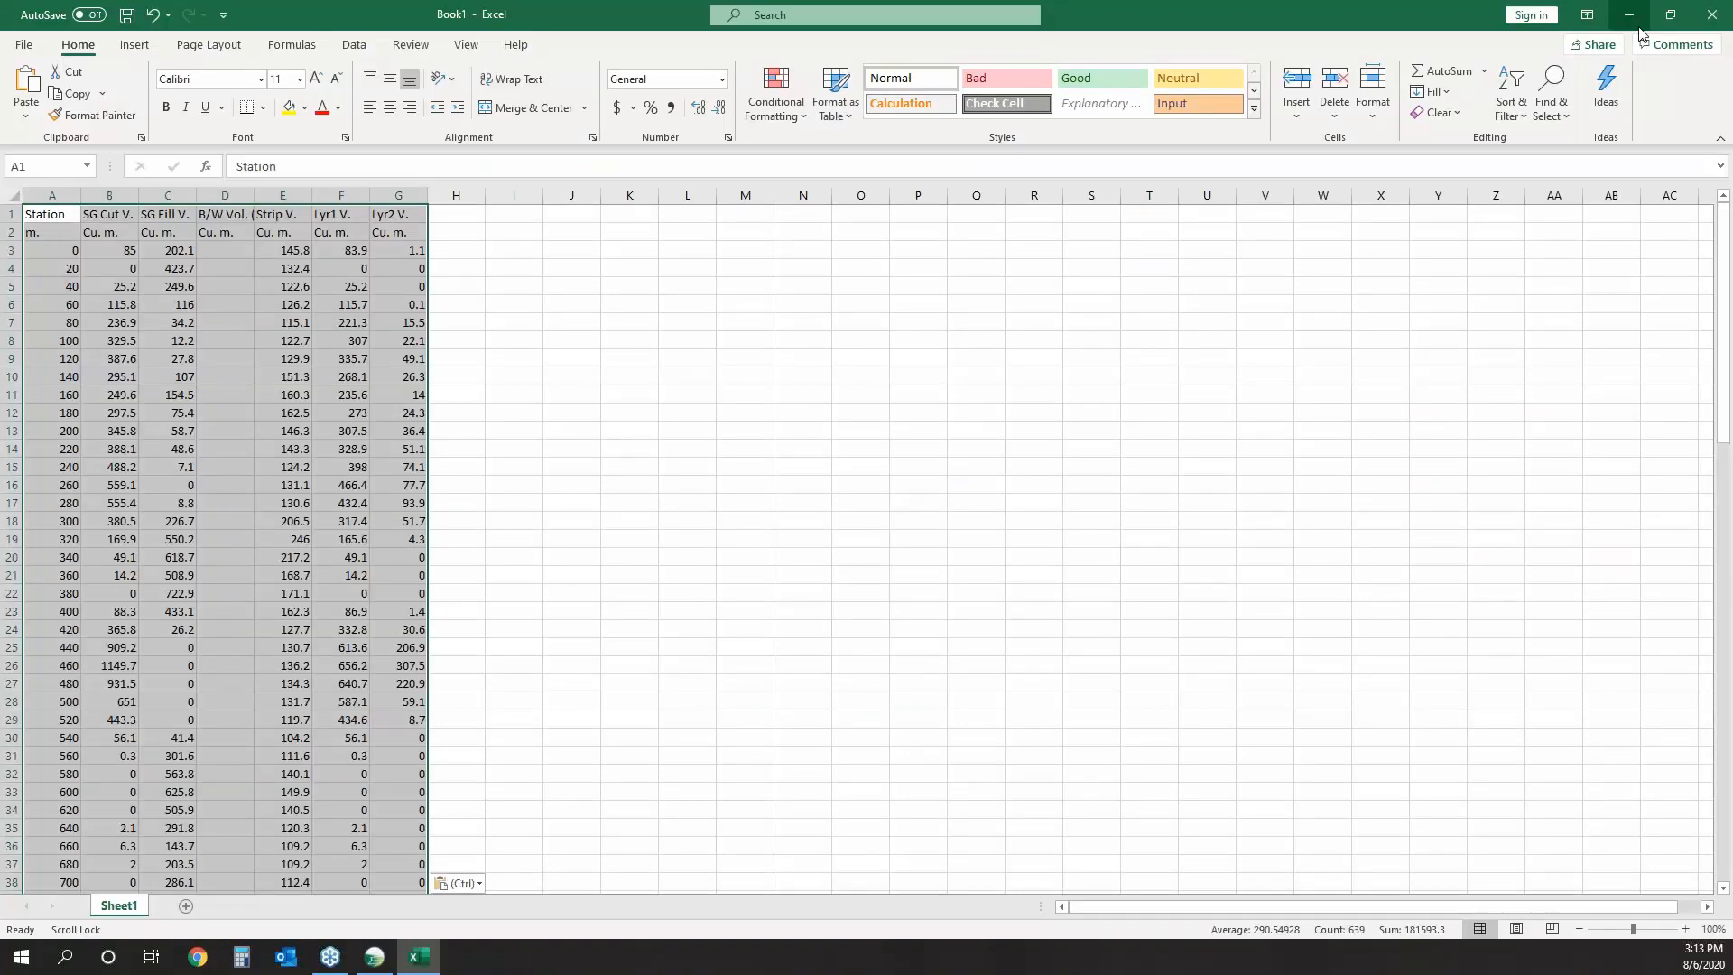
pyautogui.click(1631, 16)
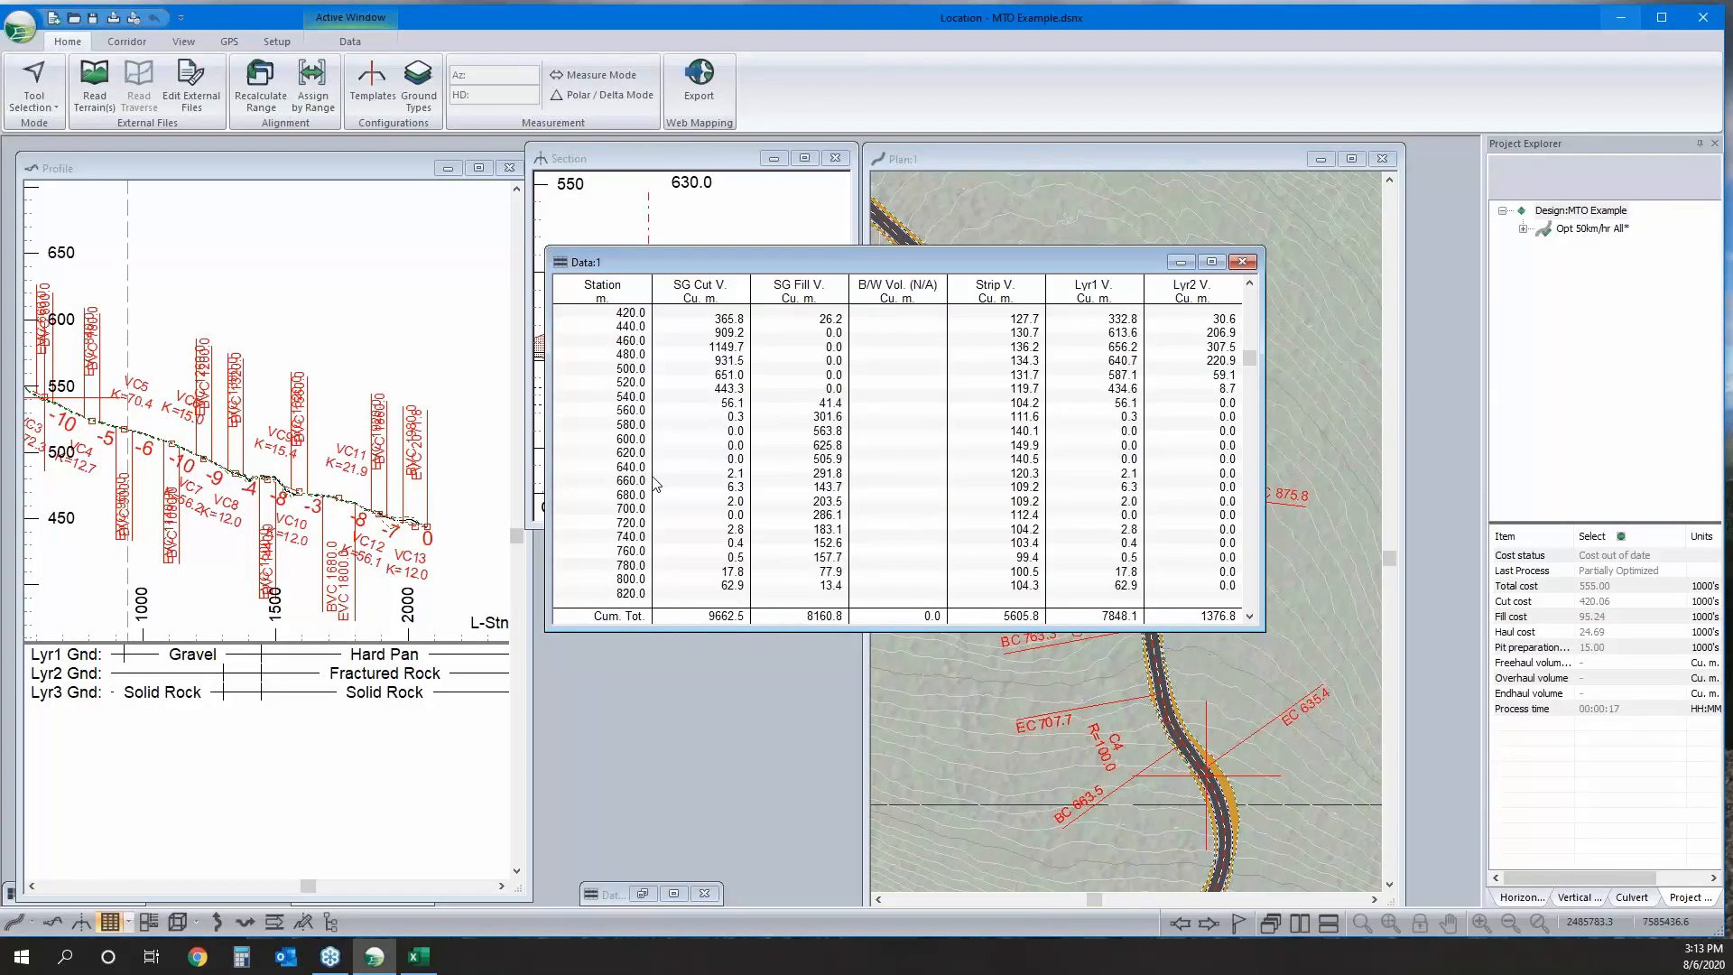
# Open the report's column fields and read the descriptions of Lyr1 V., Lyr2 V. and Lyr3 V.
pyautogui.click(350, 41)
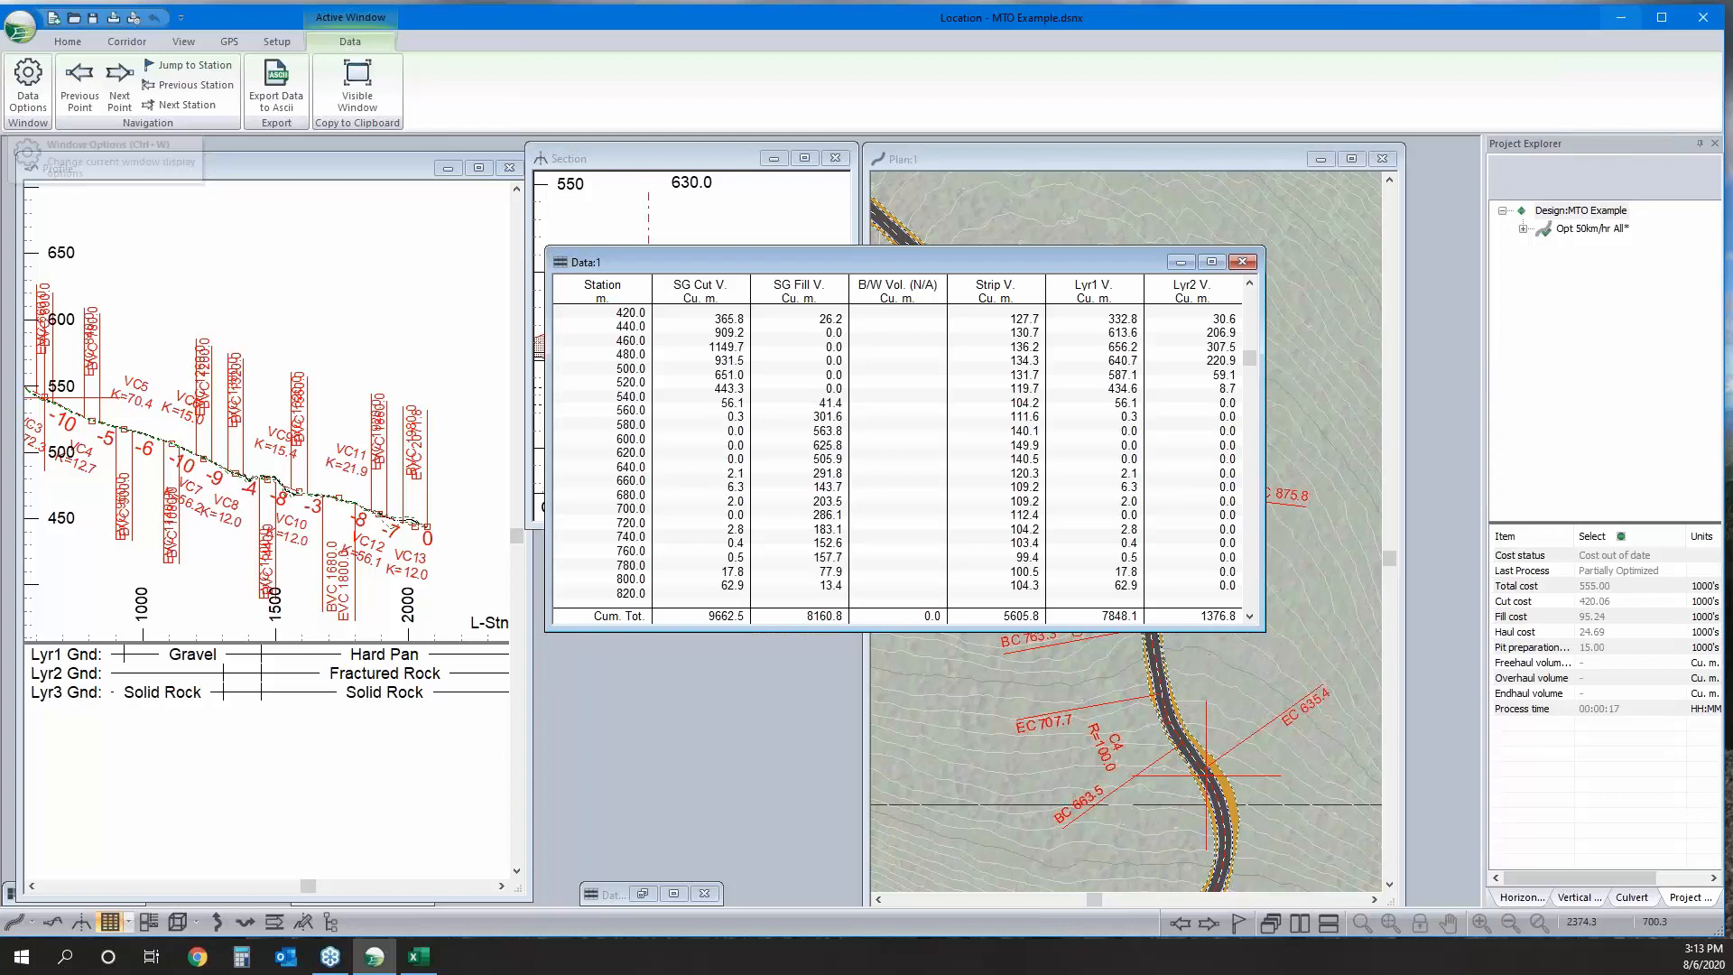
pyautogui.click(51, 105)
pyautogui.click(932, 446)
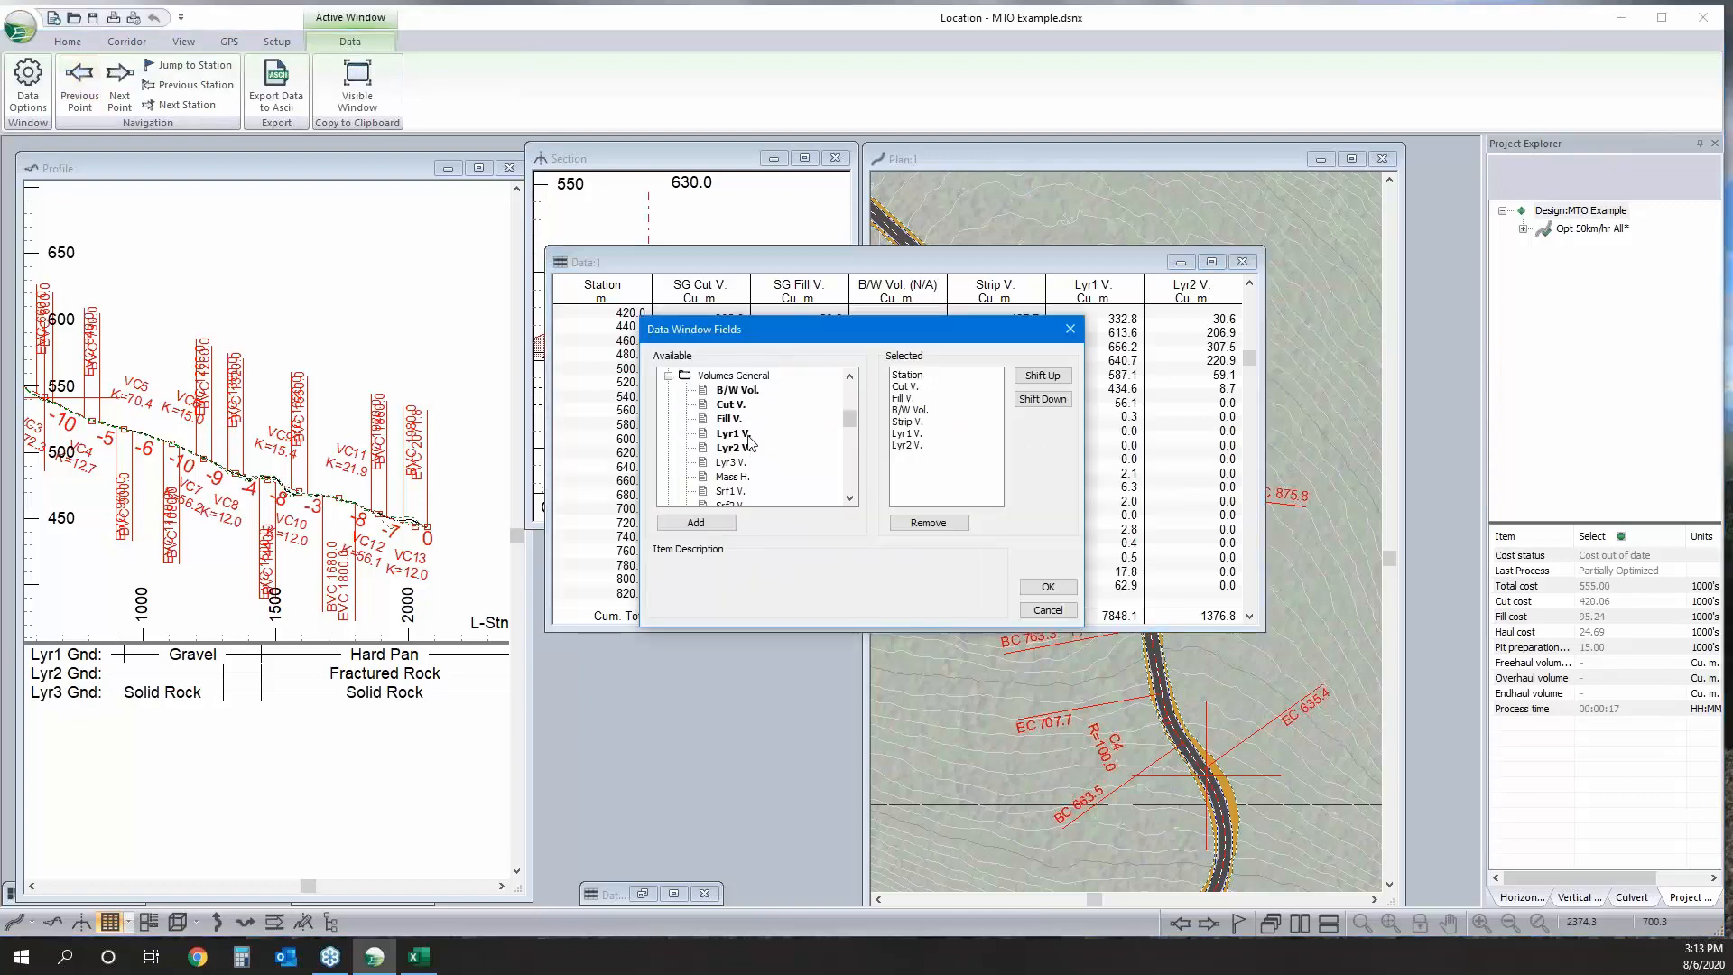
pyautogui.click(748, 437)
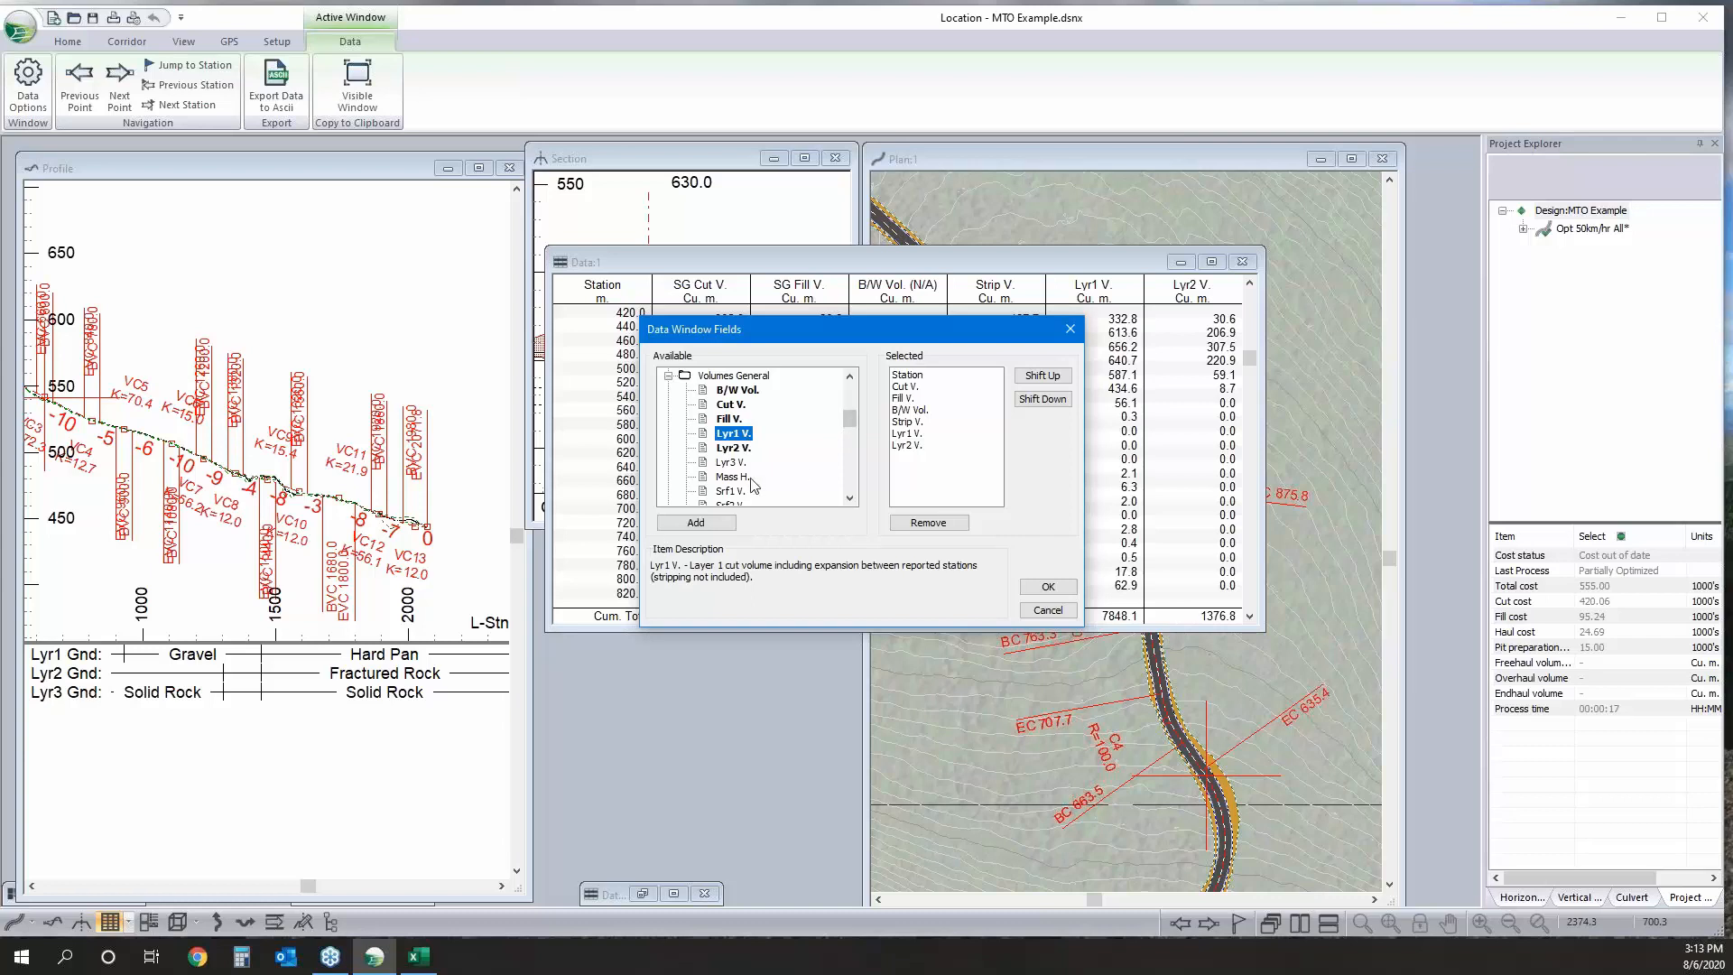
pyautogui.click(736, 448)
pyautogui.click(744, 466)
# Add the Srf1 V. and Srf2 V. surface volume fields to the report columns and apply the options.
pyautogui.scroll(-1, 727, 460)
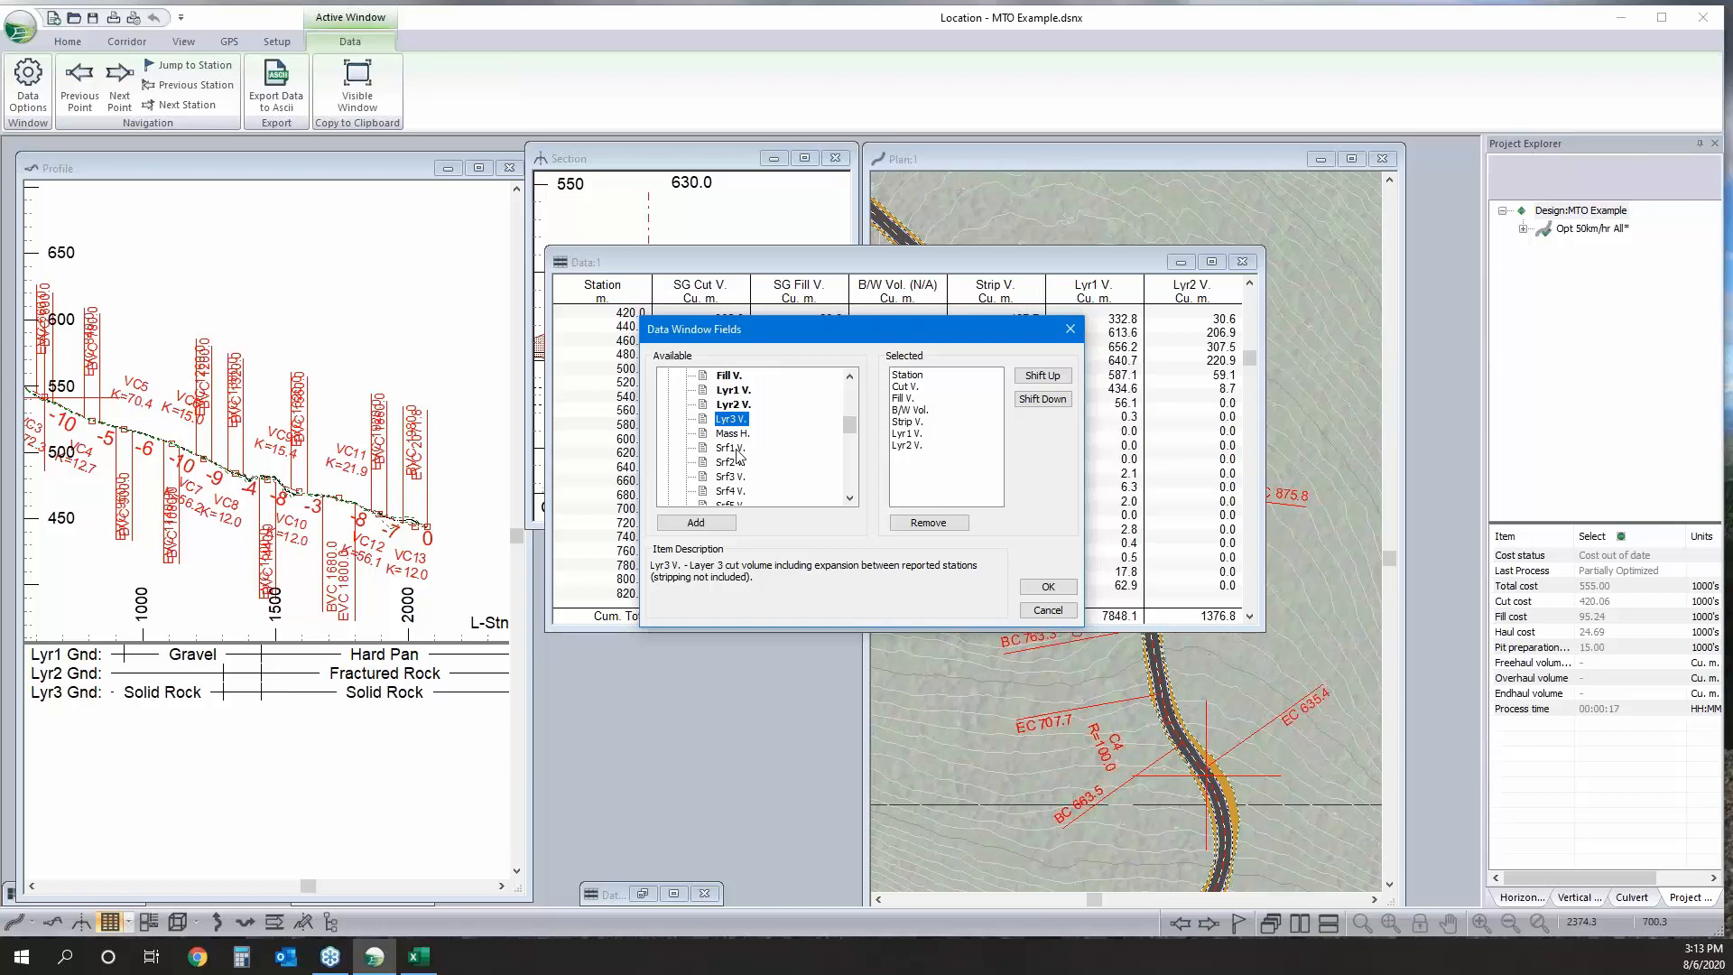
pyautogui.scroll(-3, 745, 455)
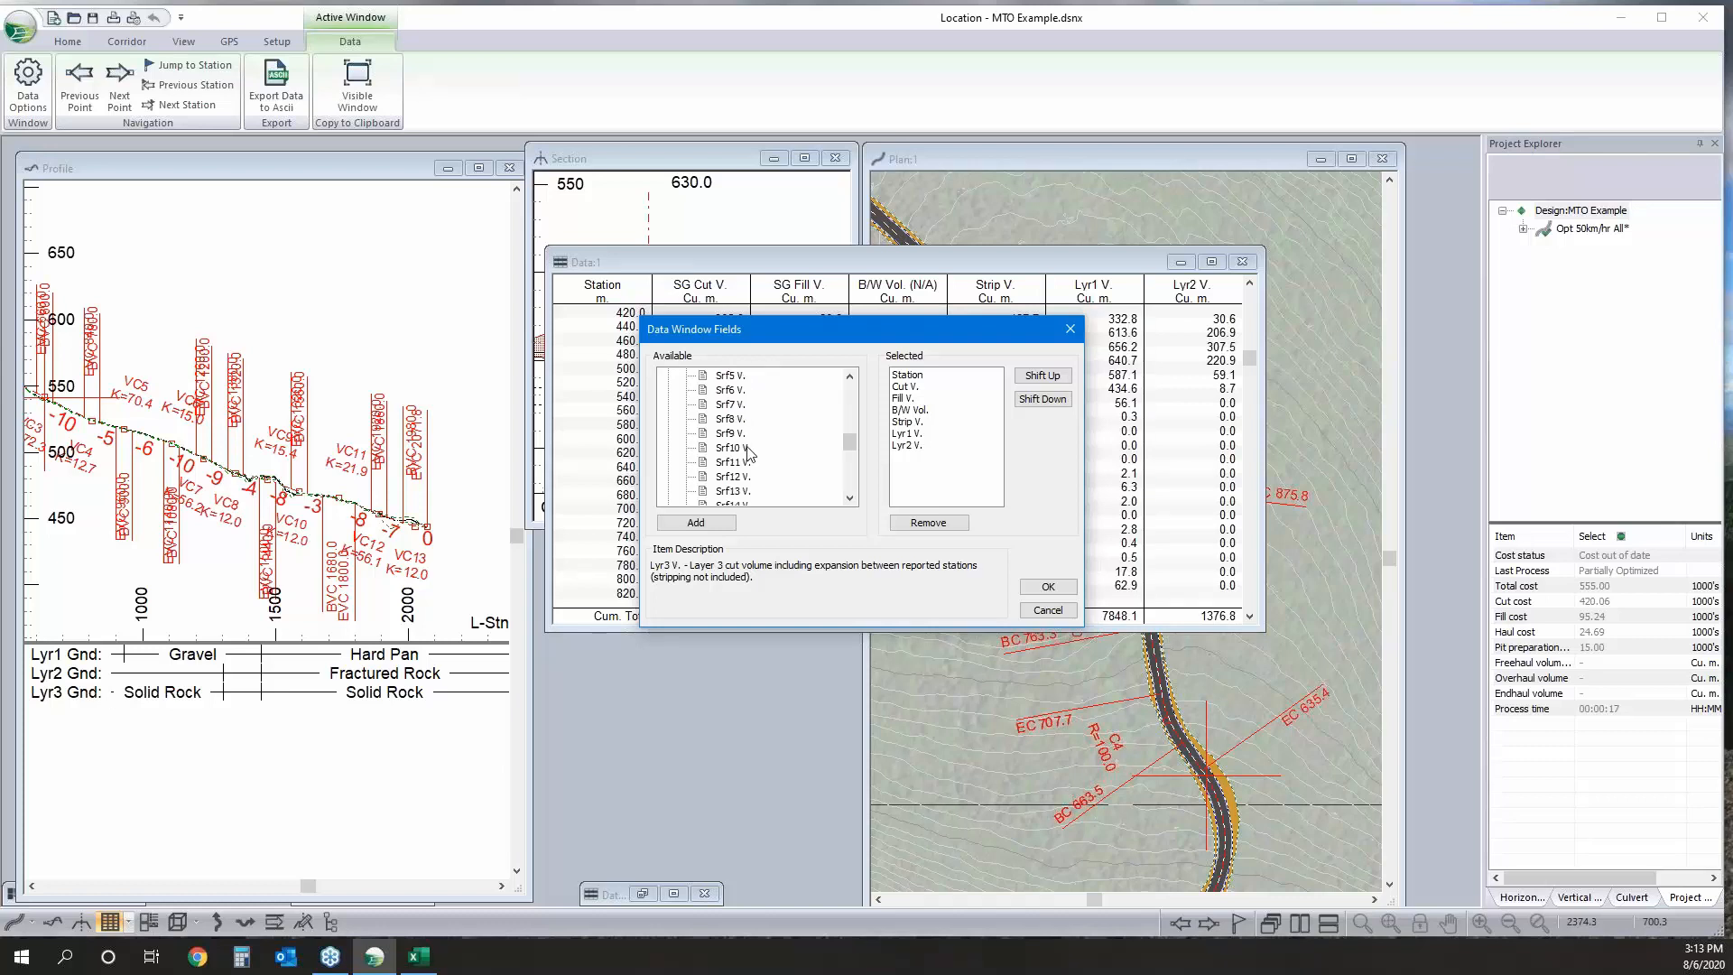
pyautogui.scroll(3, 746, 451)
pyautogui.click(731, 448)
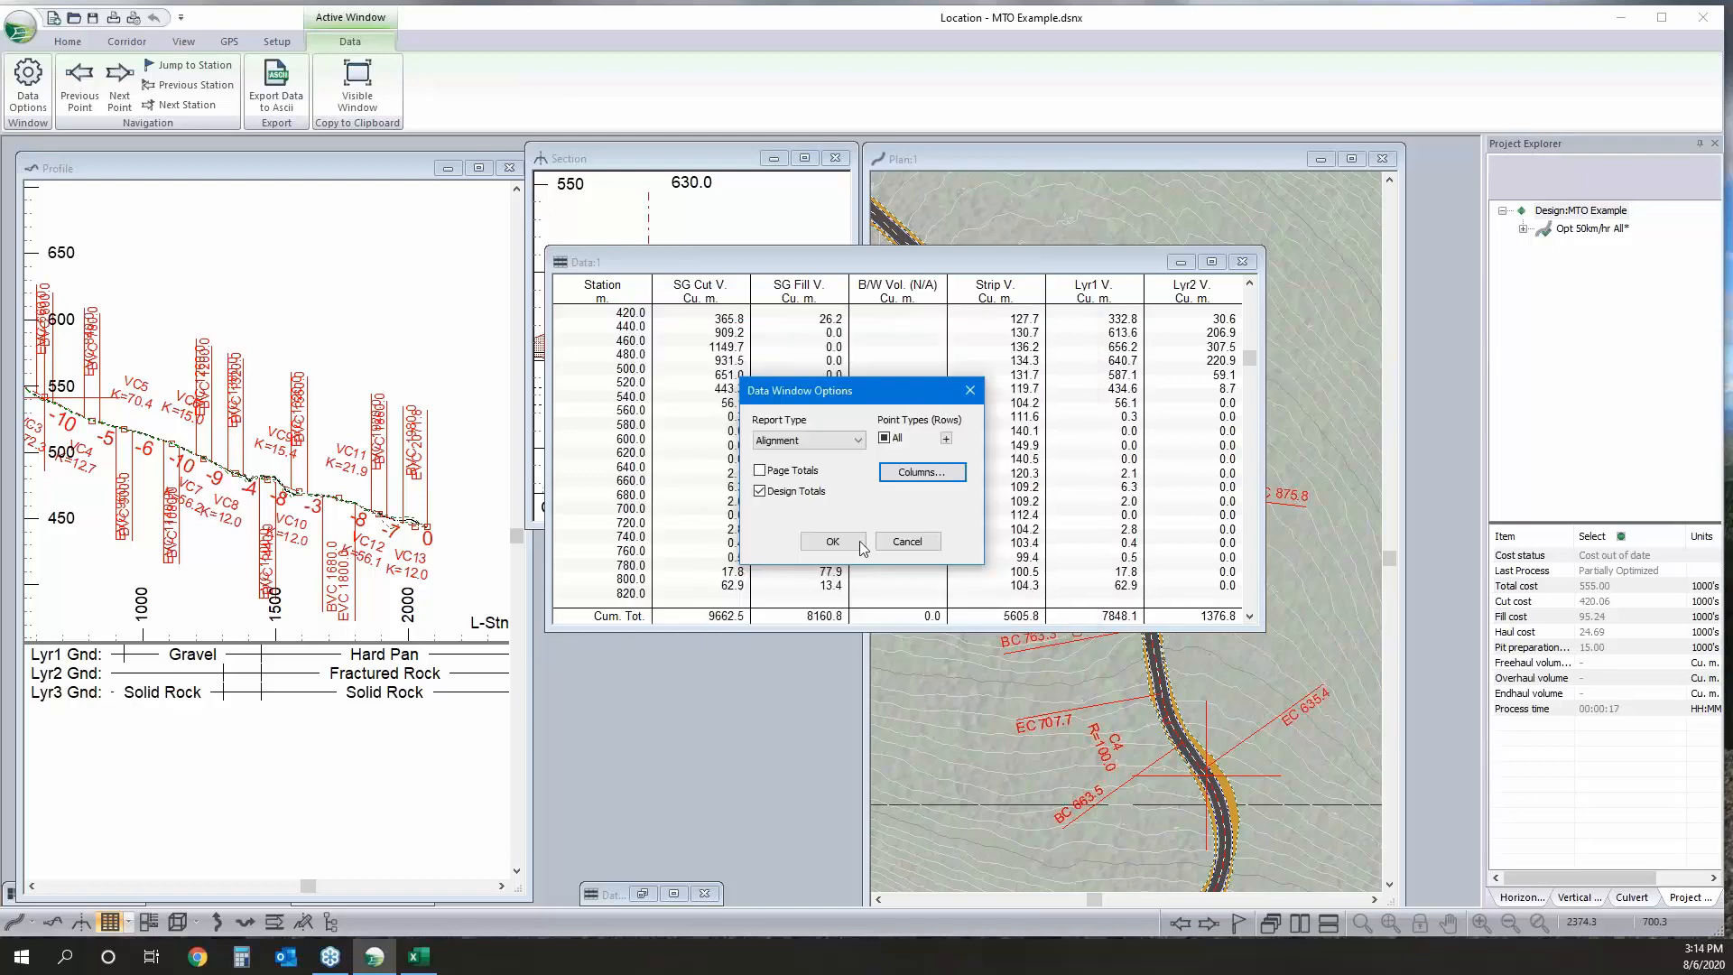
pyautogui.click(859, 540)
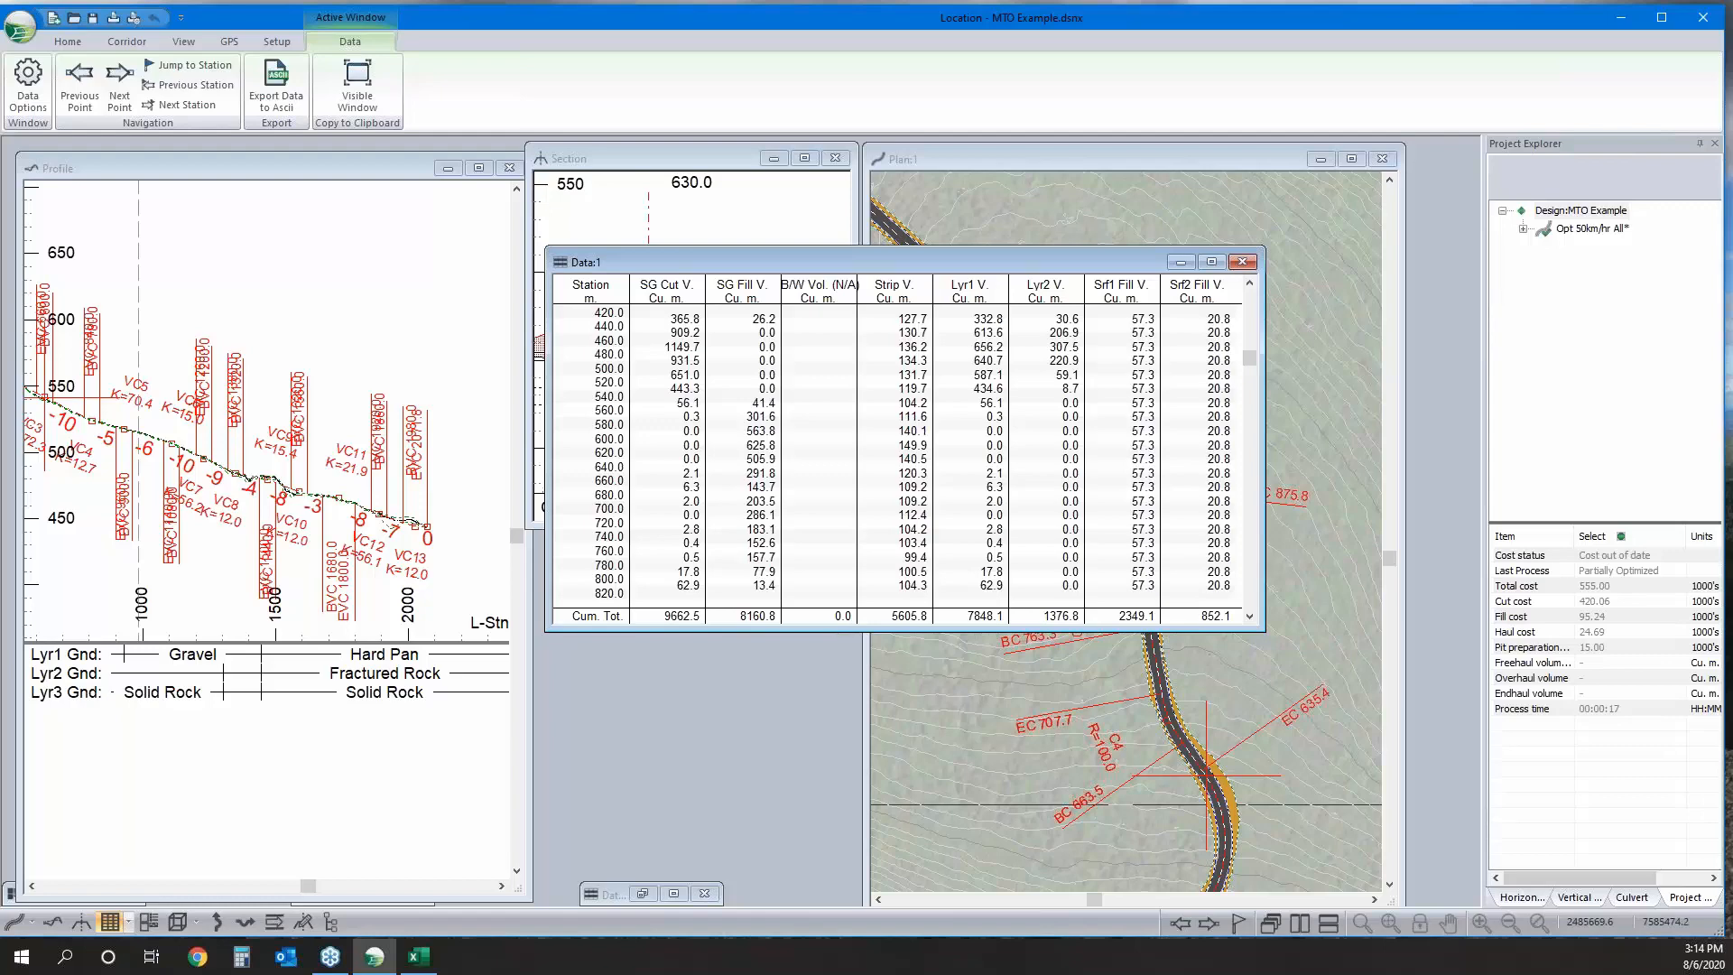
# Zoom in on the road section in the Template Editor and toggle the SG fill area hatching off and on again.
pyautogui.scroll(-3, 1157, 526)
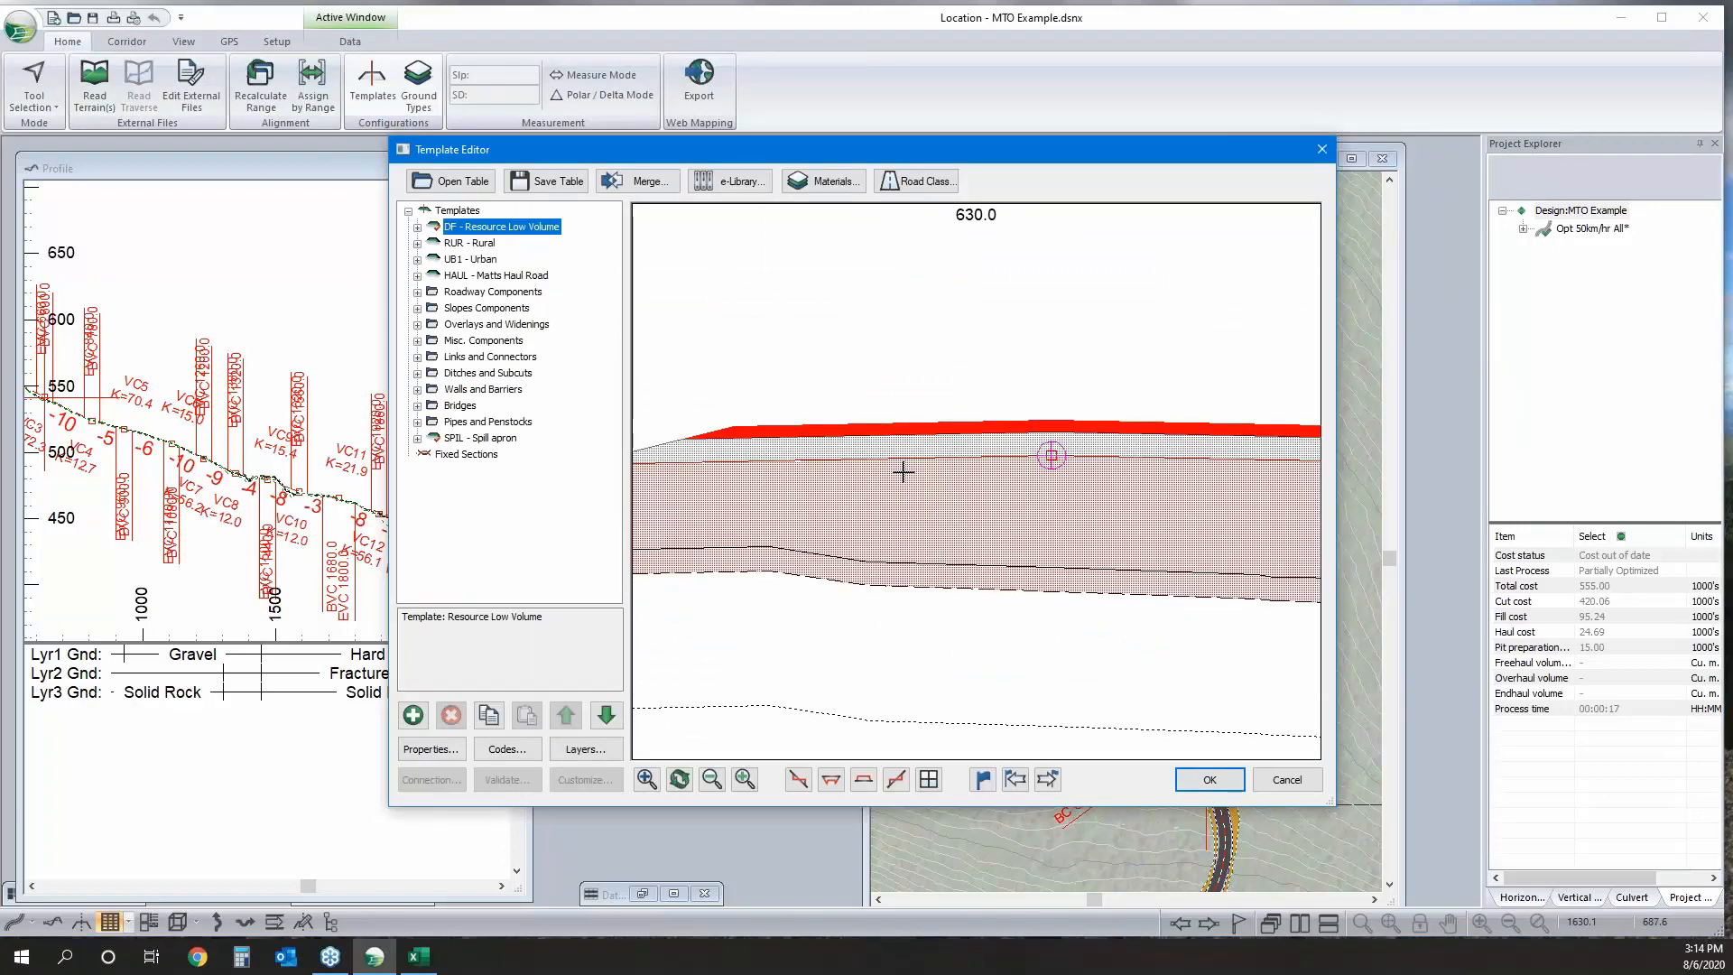
pyautogui.rightClick(907, 476)
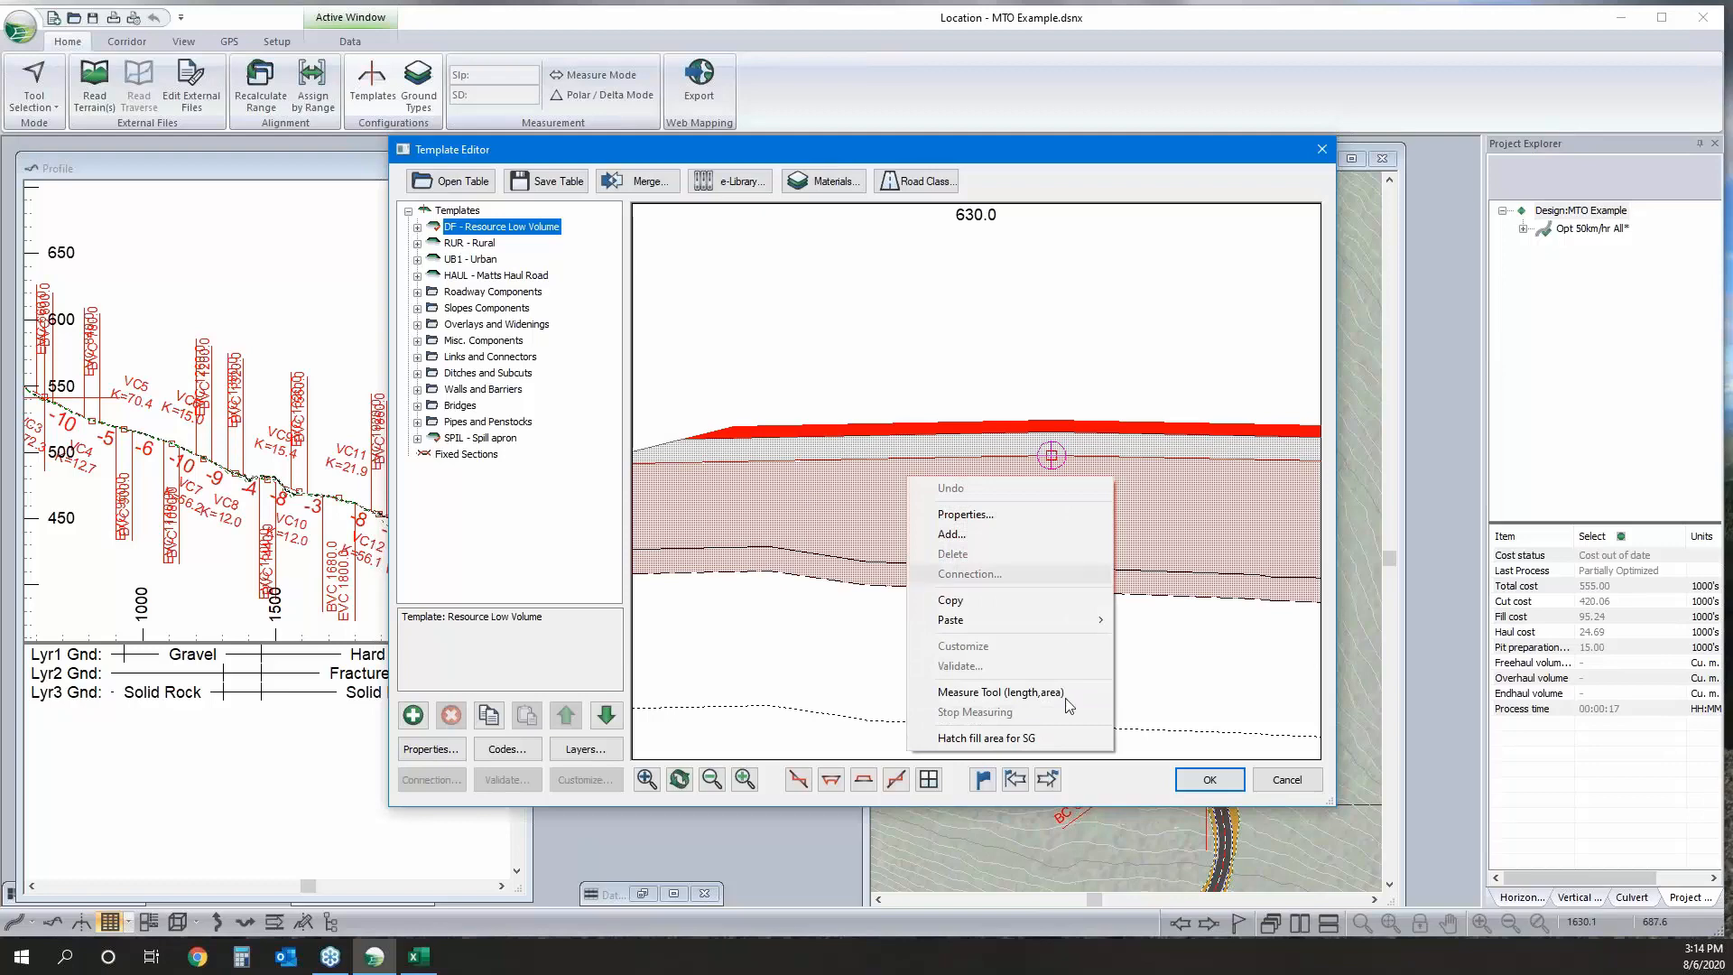
pyautogui.click(975, 738)
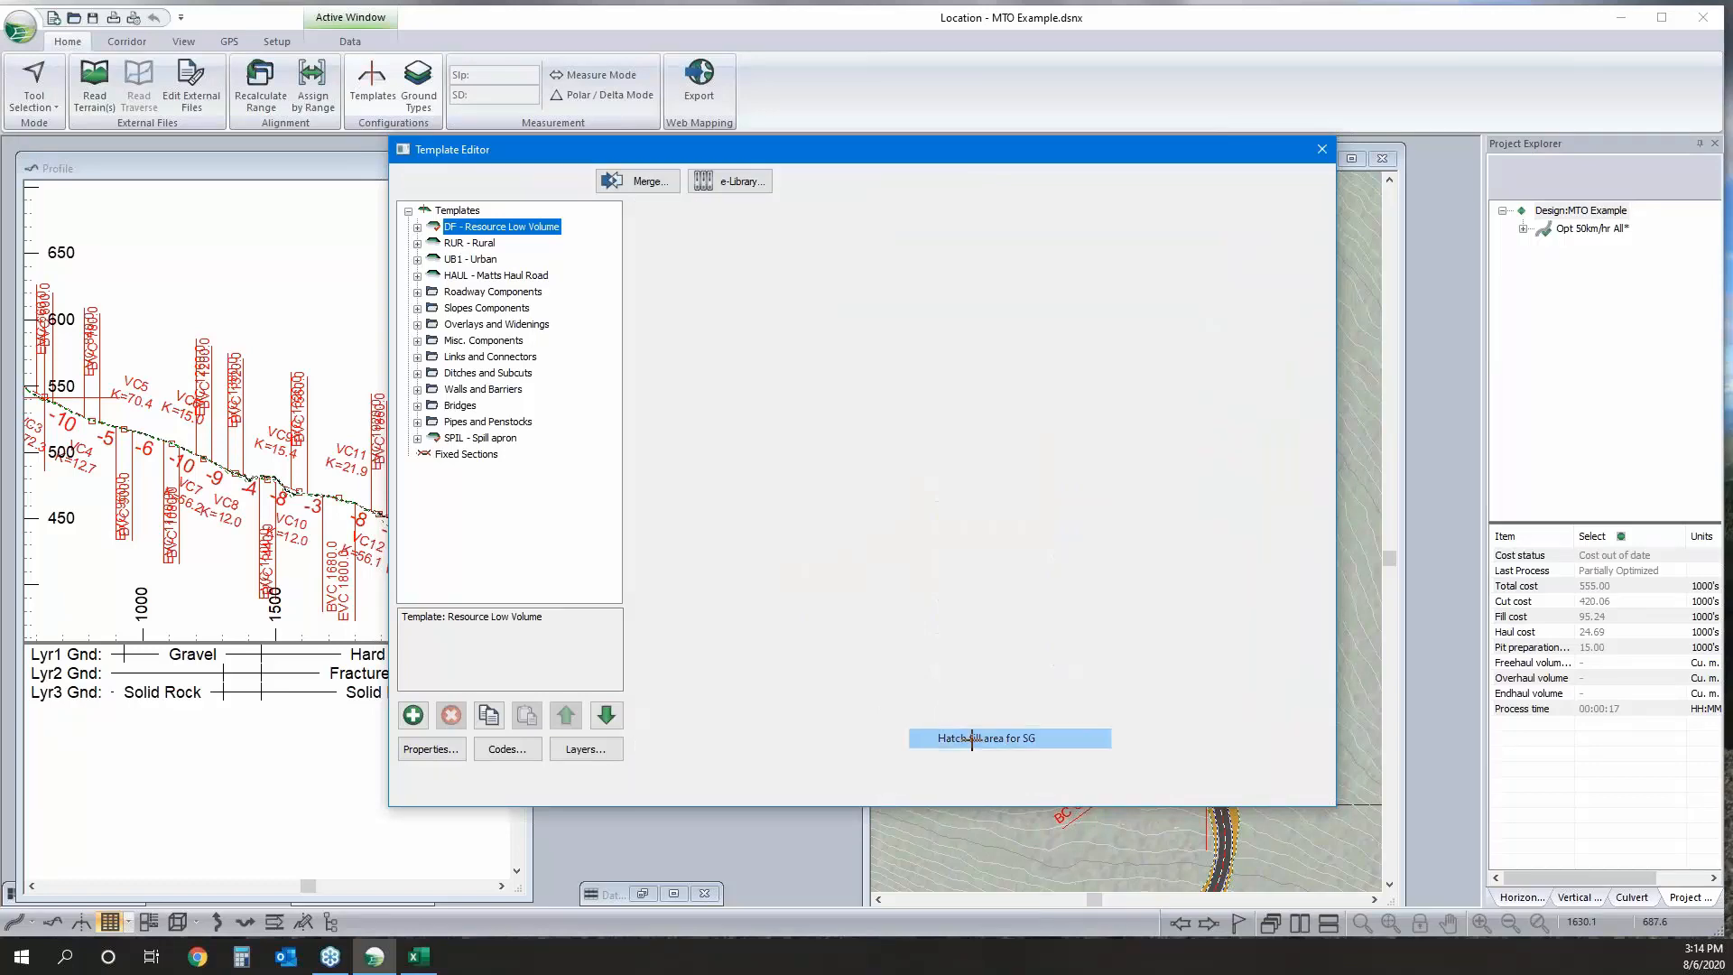
pyautogui.rightClick(993, 534)
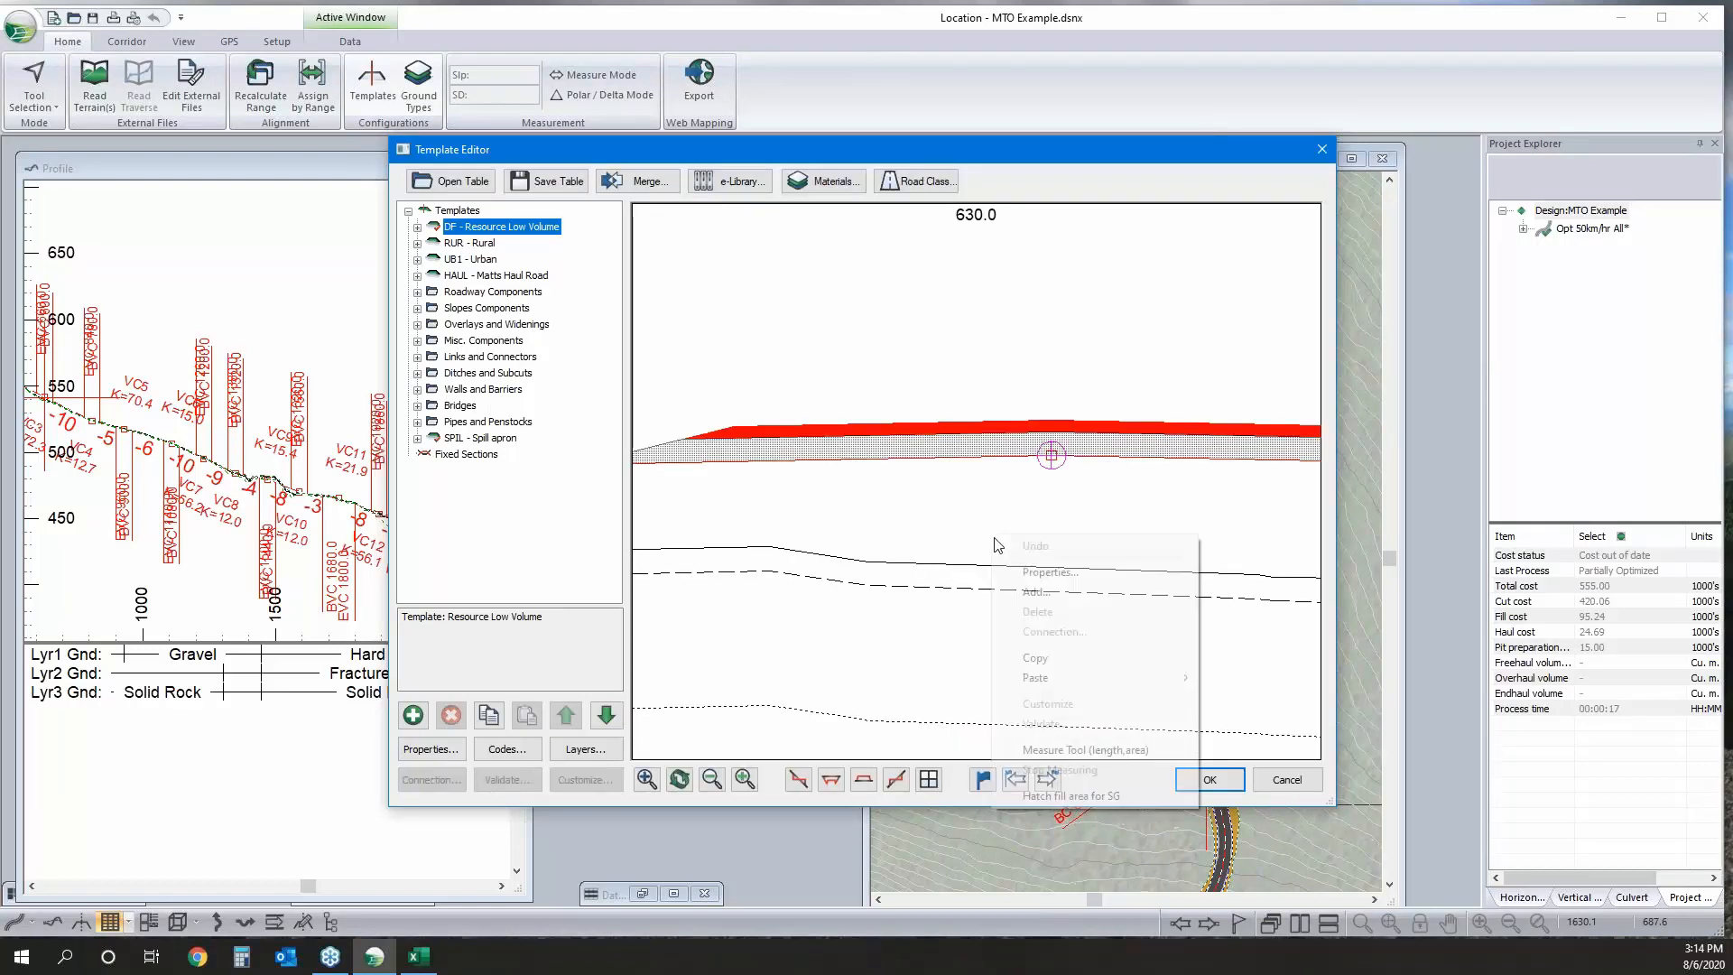
pyautogui.click(1074, 796)
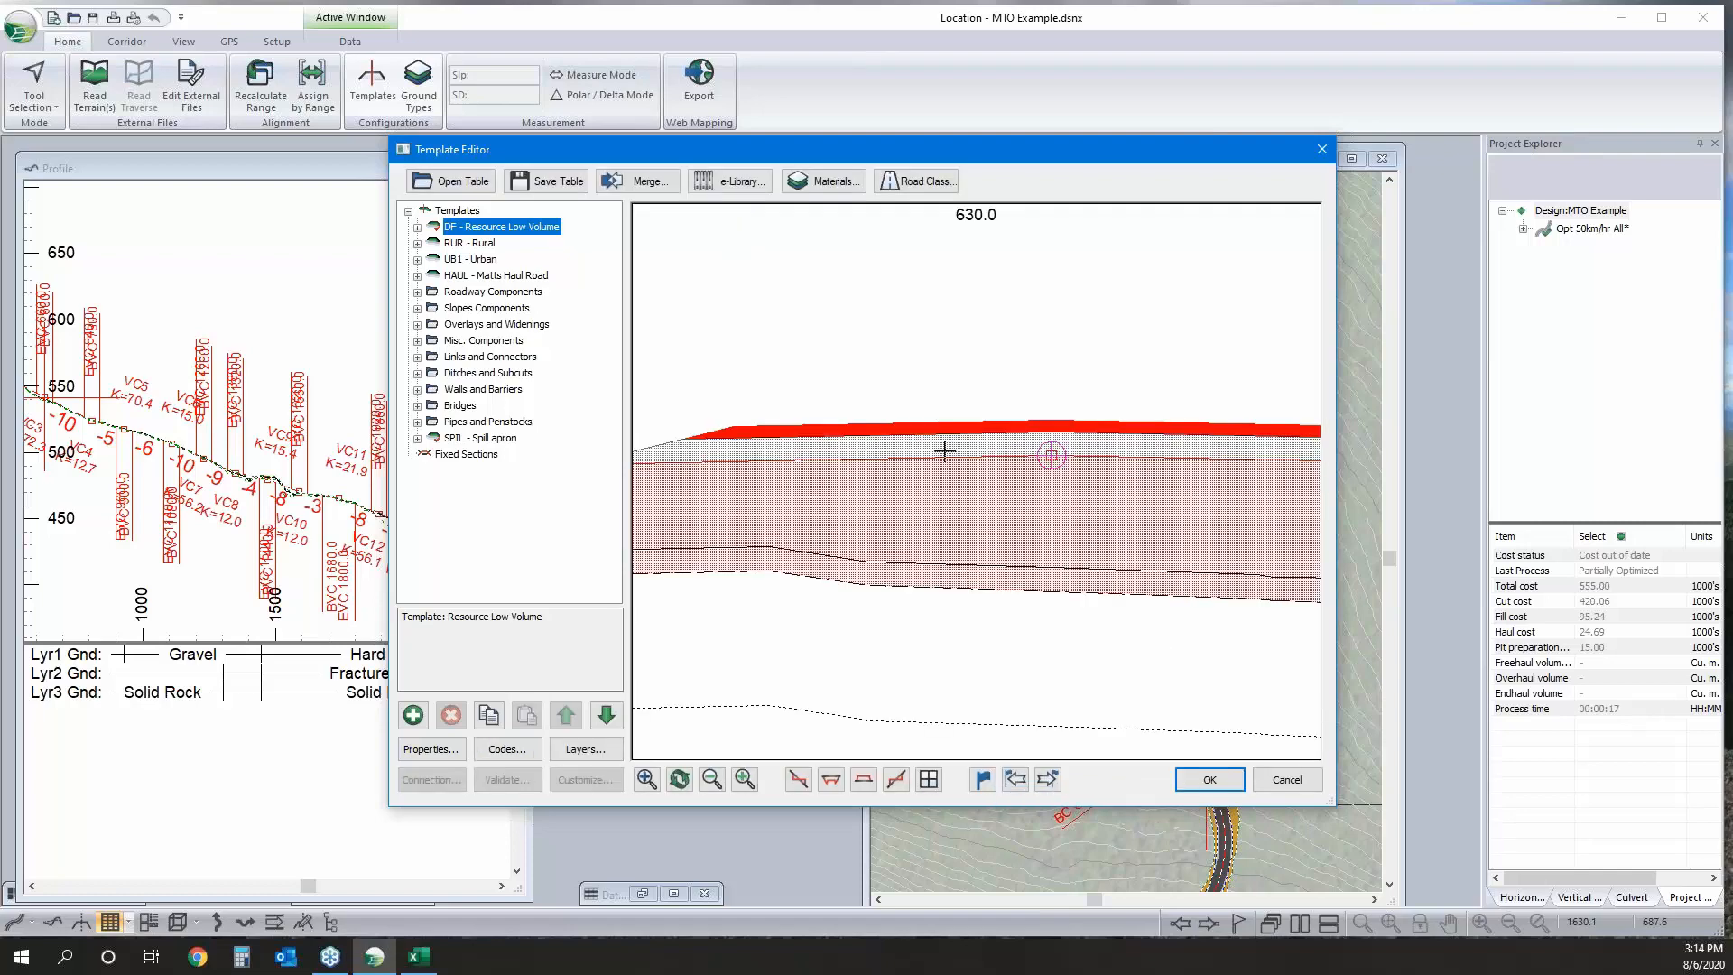
# Toggle the fill area hatching for Srf1 and turn off the SG fill area hatching in the Template Editor section.
pyautogui.rightClick(944, 452)
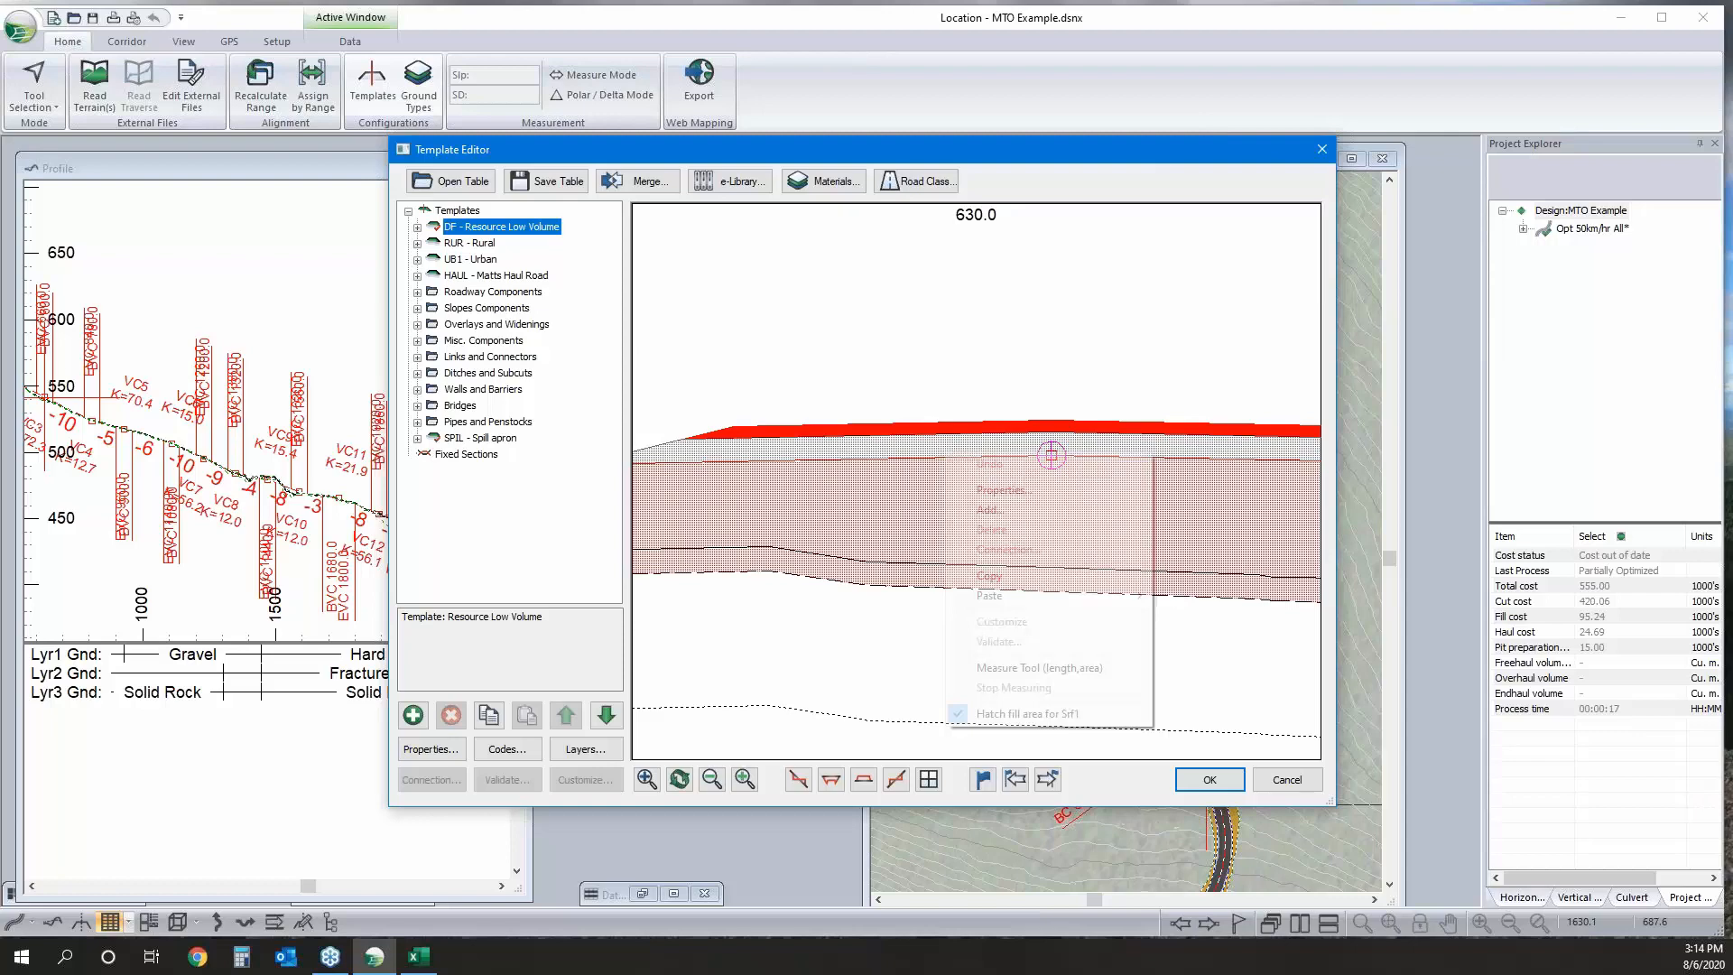
pyautogui.click(1056, 714)
pyautogui.rightClick(997, 454)
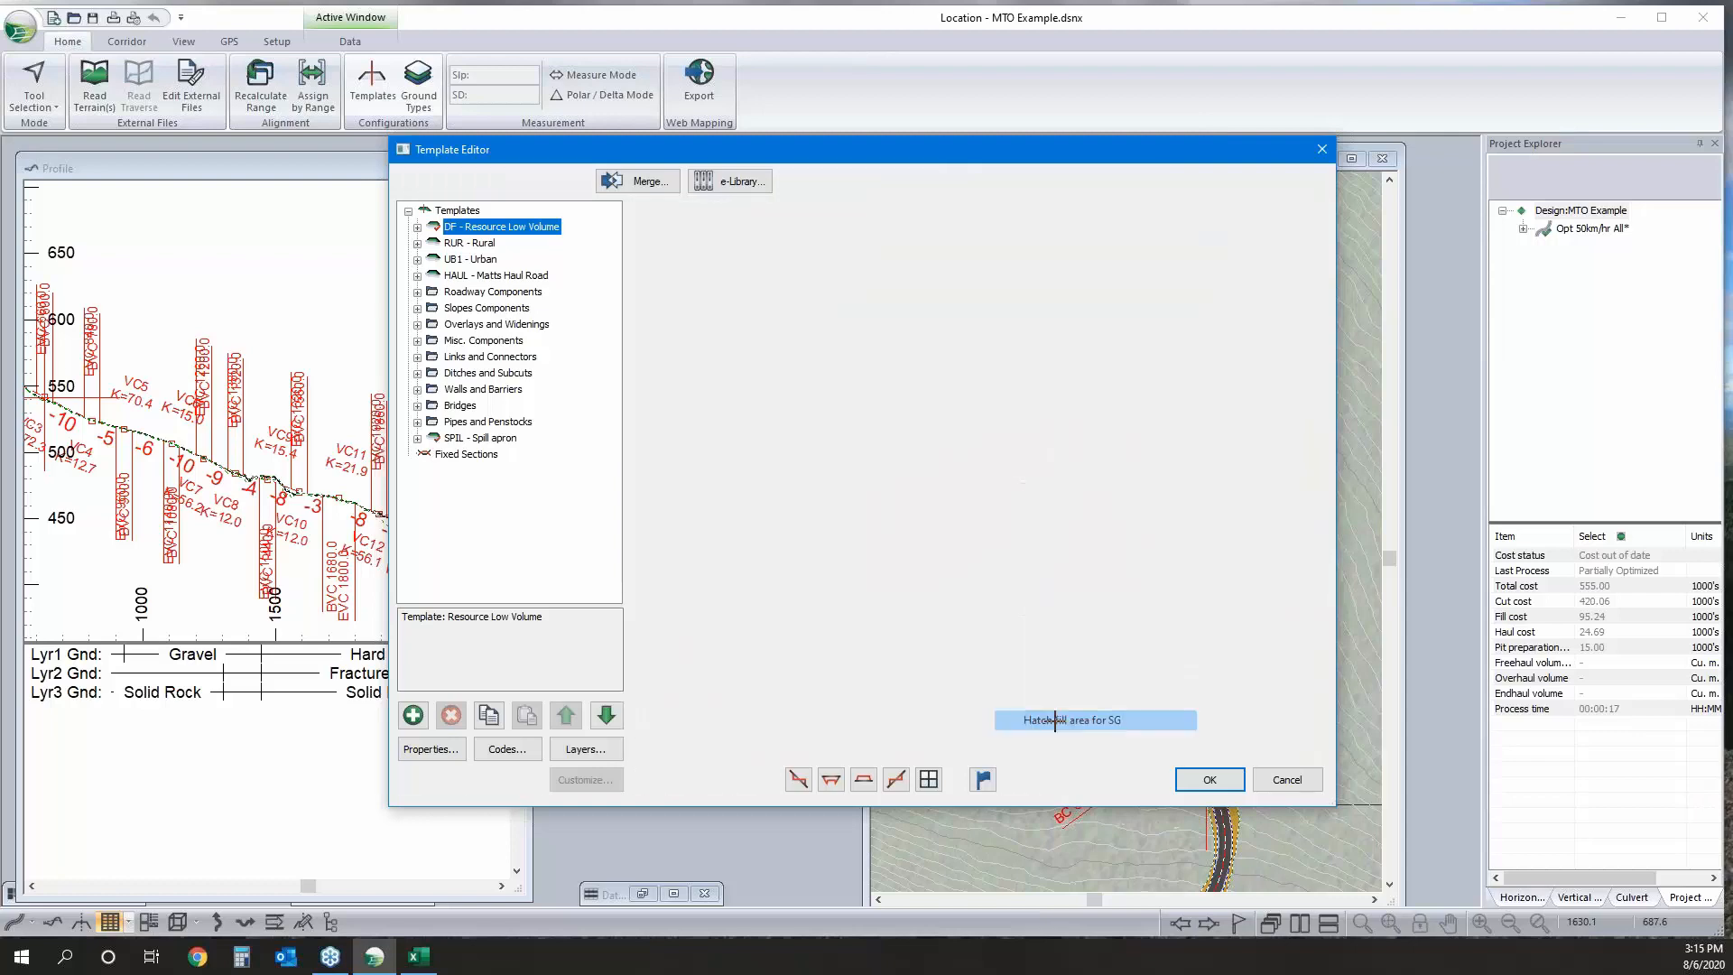
pyautogui.click(1065, 715)
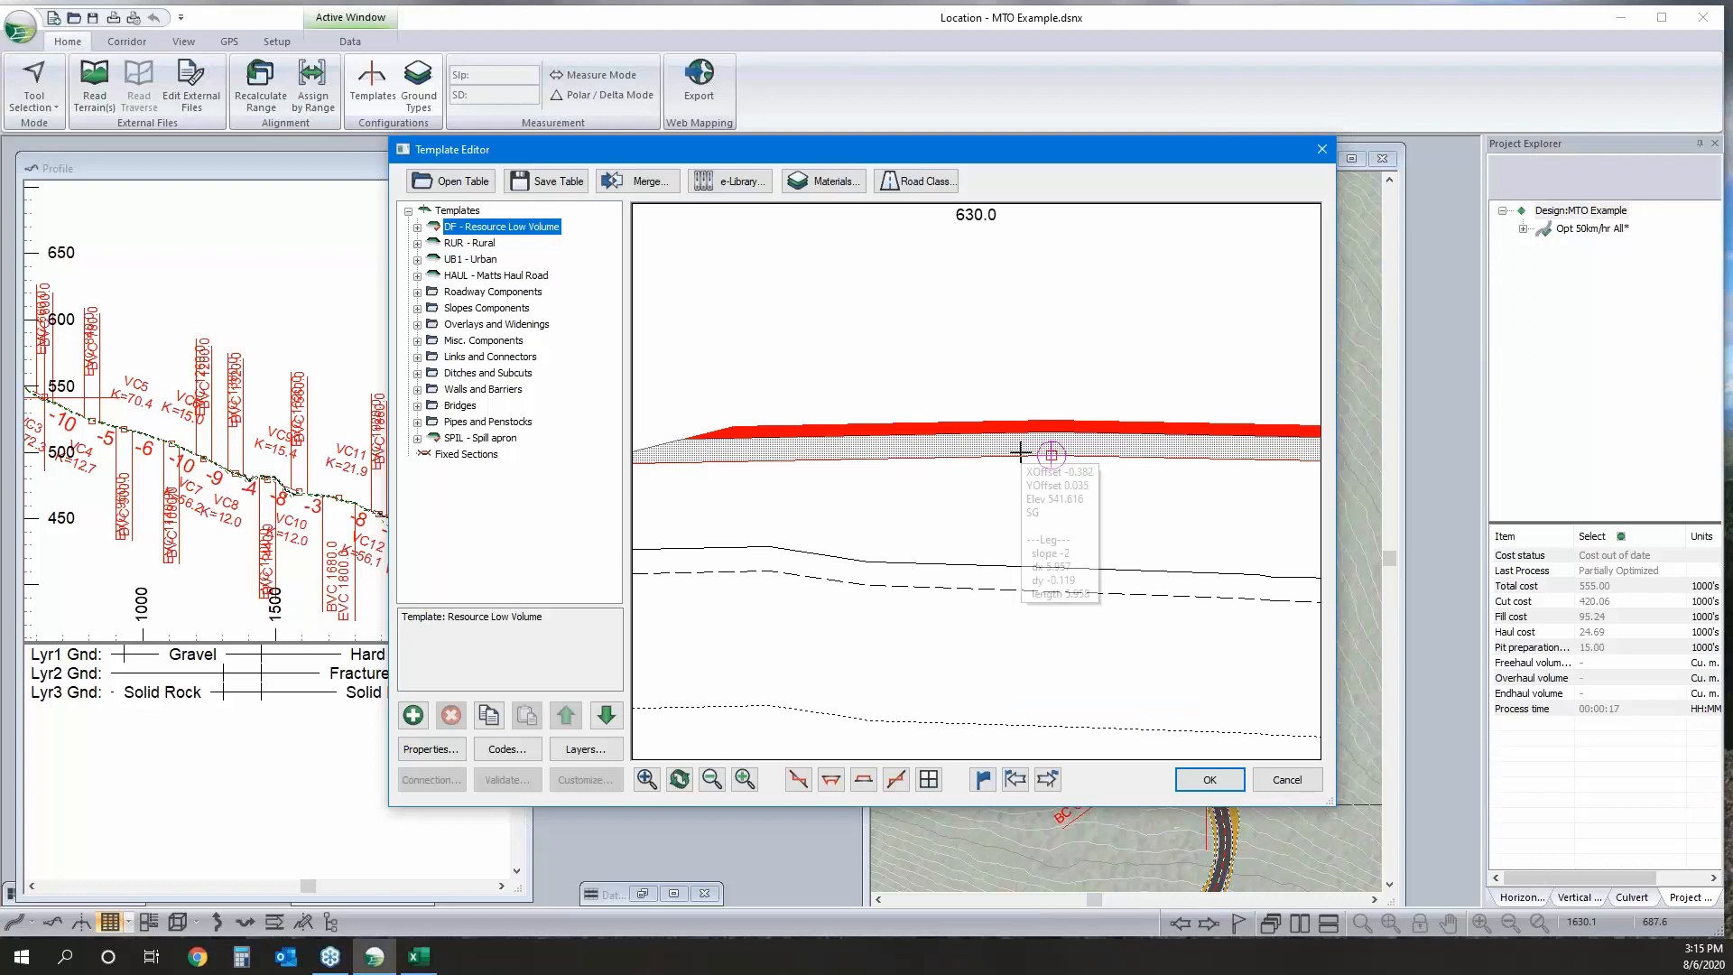
# Check the hatch option for Srf2, and toggle the Srf10 fill area hatching on the spill apron.
pyautogui.rightClick(1017, 427)
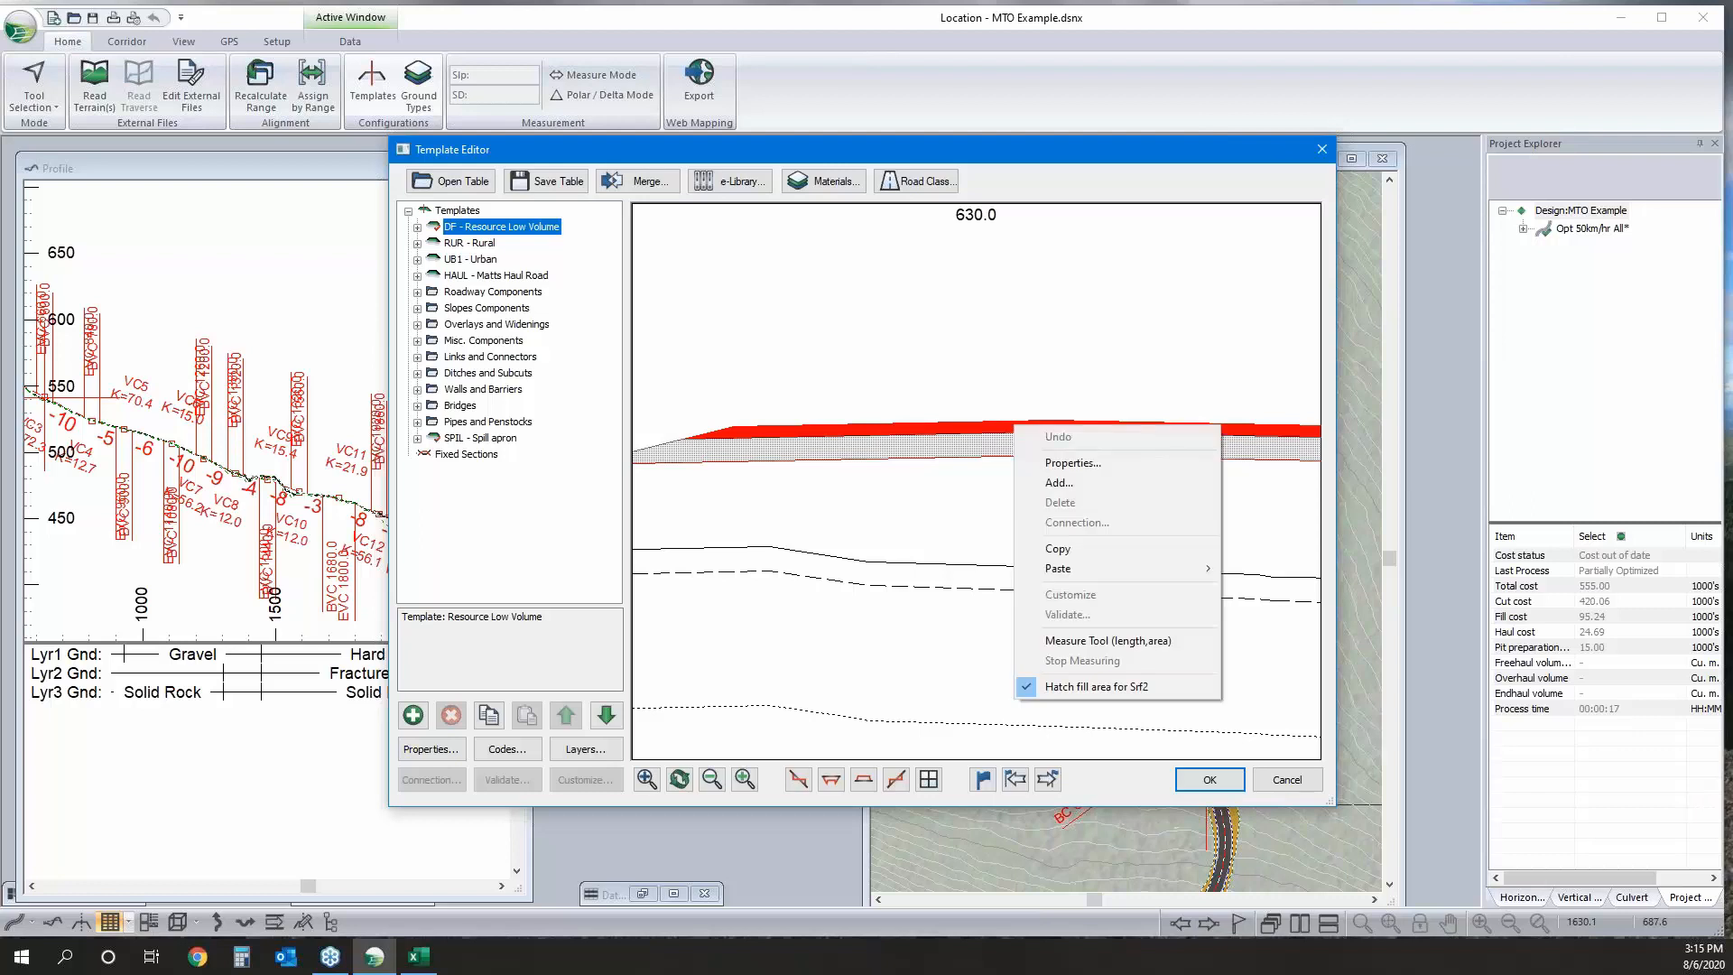
pyautogui.click(940, 583)
pyautogui.scroll(-4, 940, 584)
pyautogui.rightClick(787, 469)
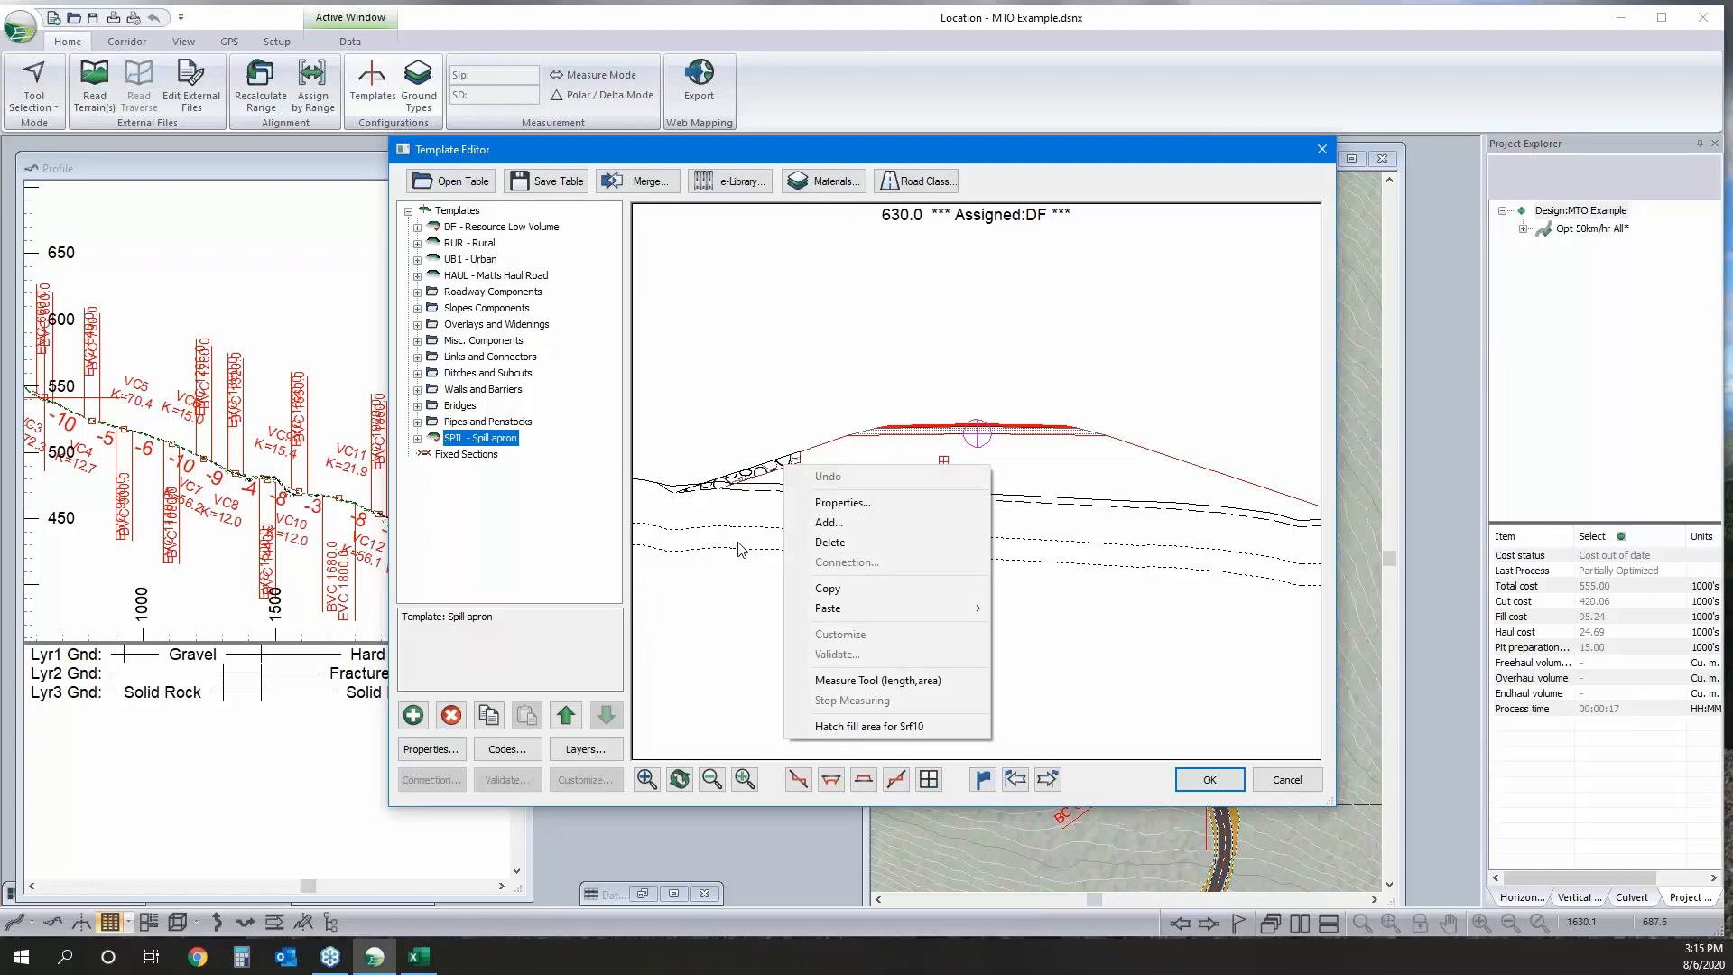
pyautogui.click(869, 726)
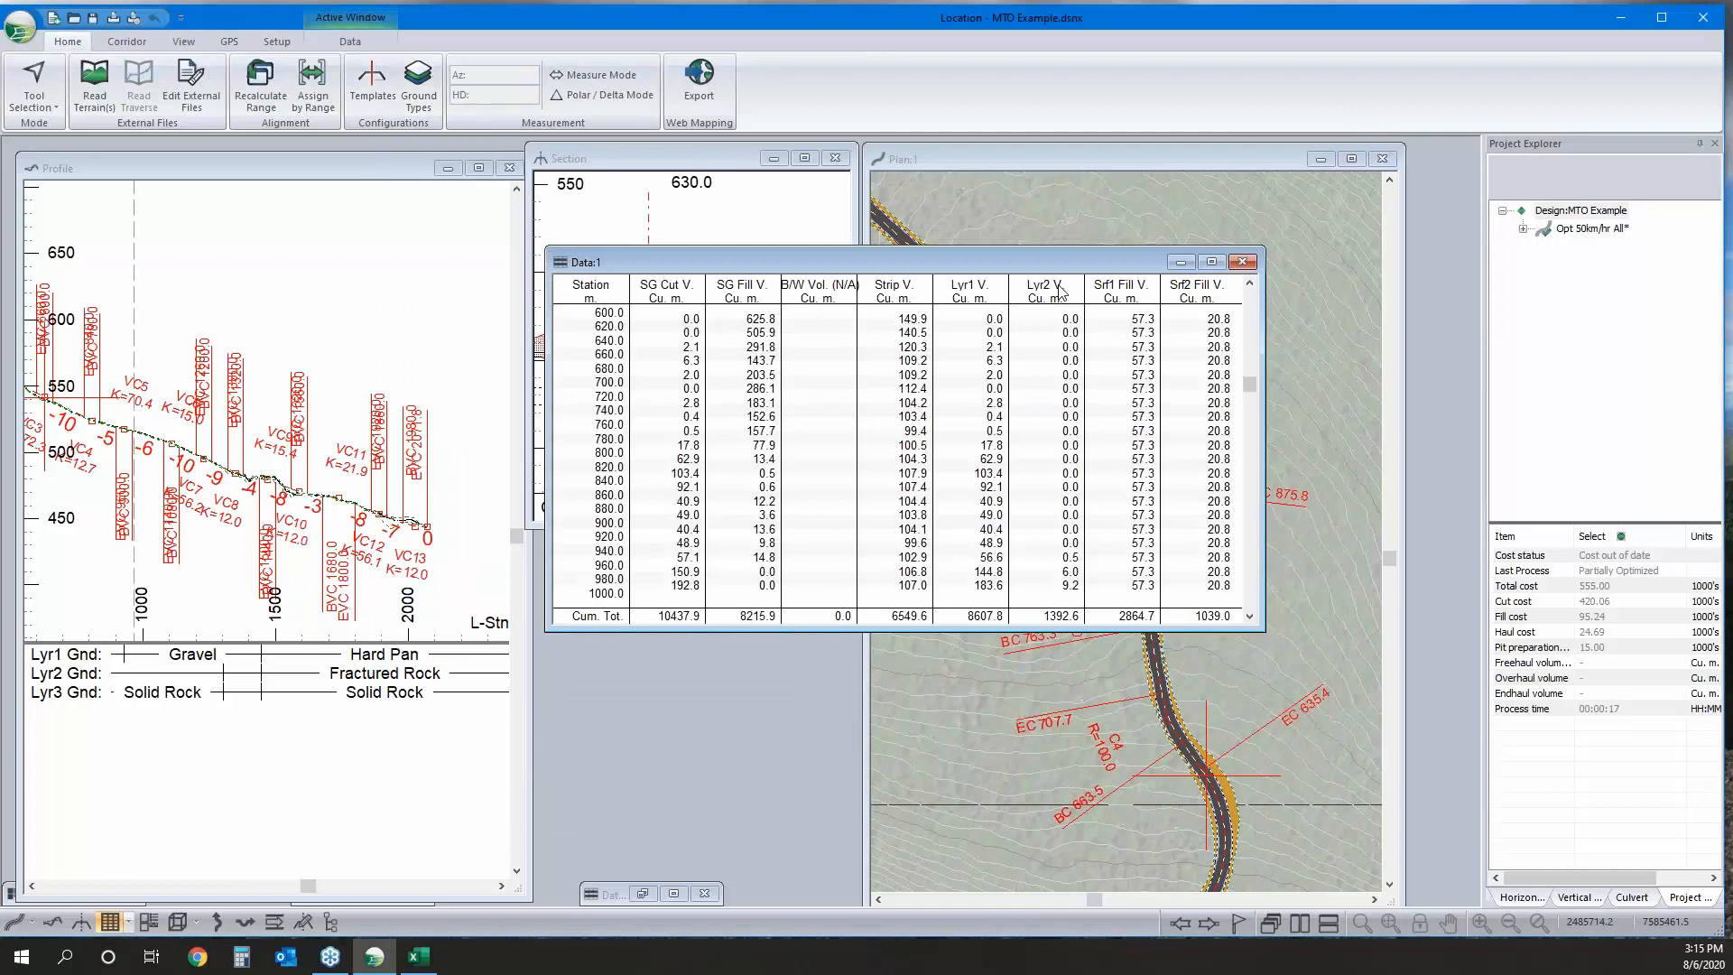
# Place the Lyr3 V. field directly after Lyr2 V. in the column order of the Data:1 report.
pyautogui.rightClick(1093, 362)
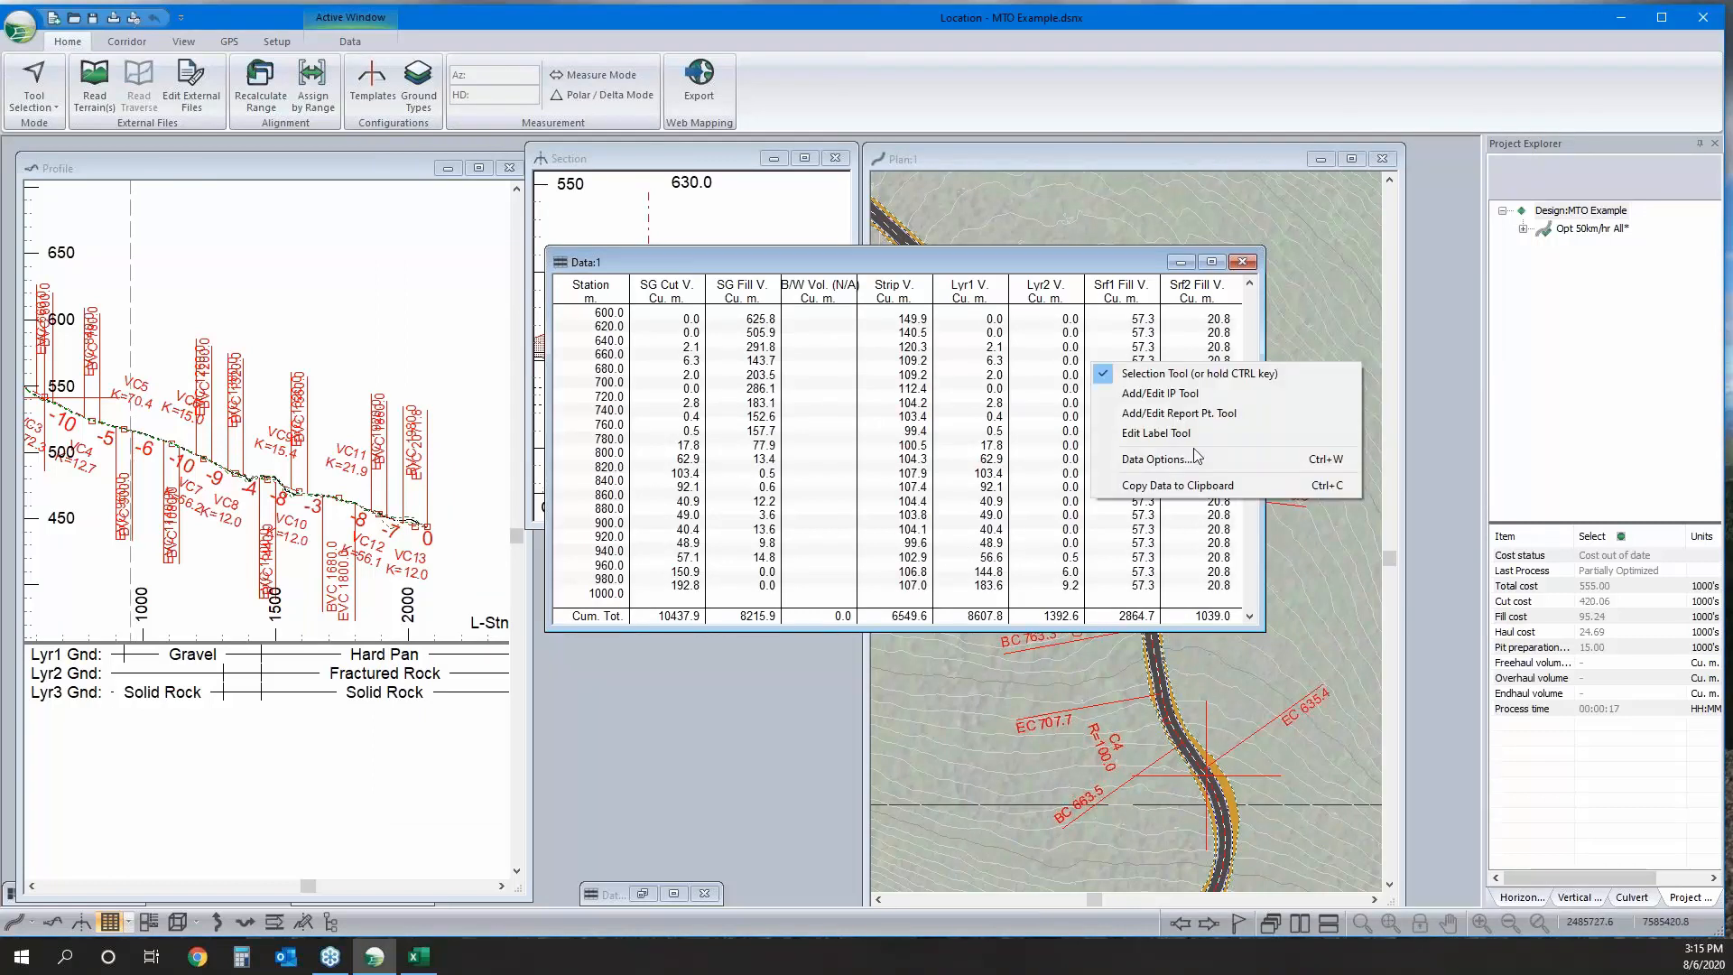
pyautogui.click(1194, 459)
pyautogui.click(930, 475)
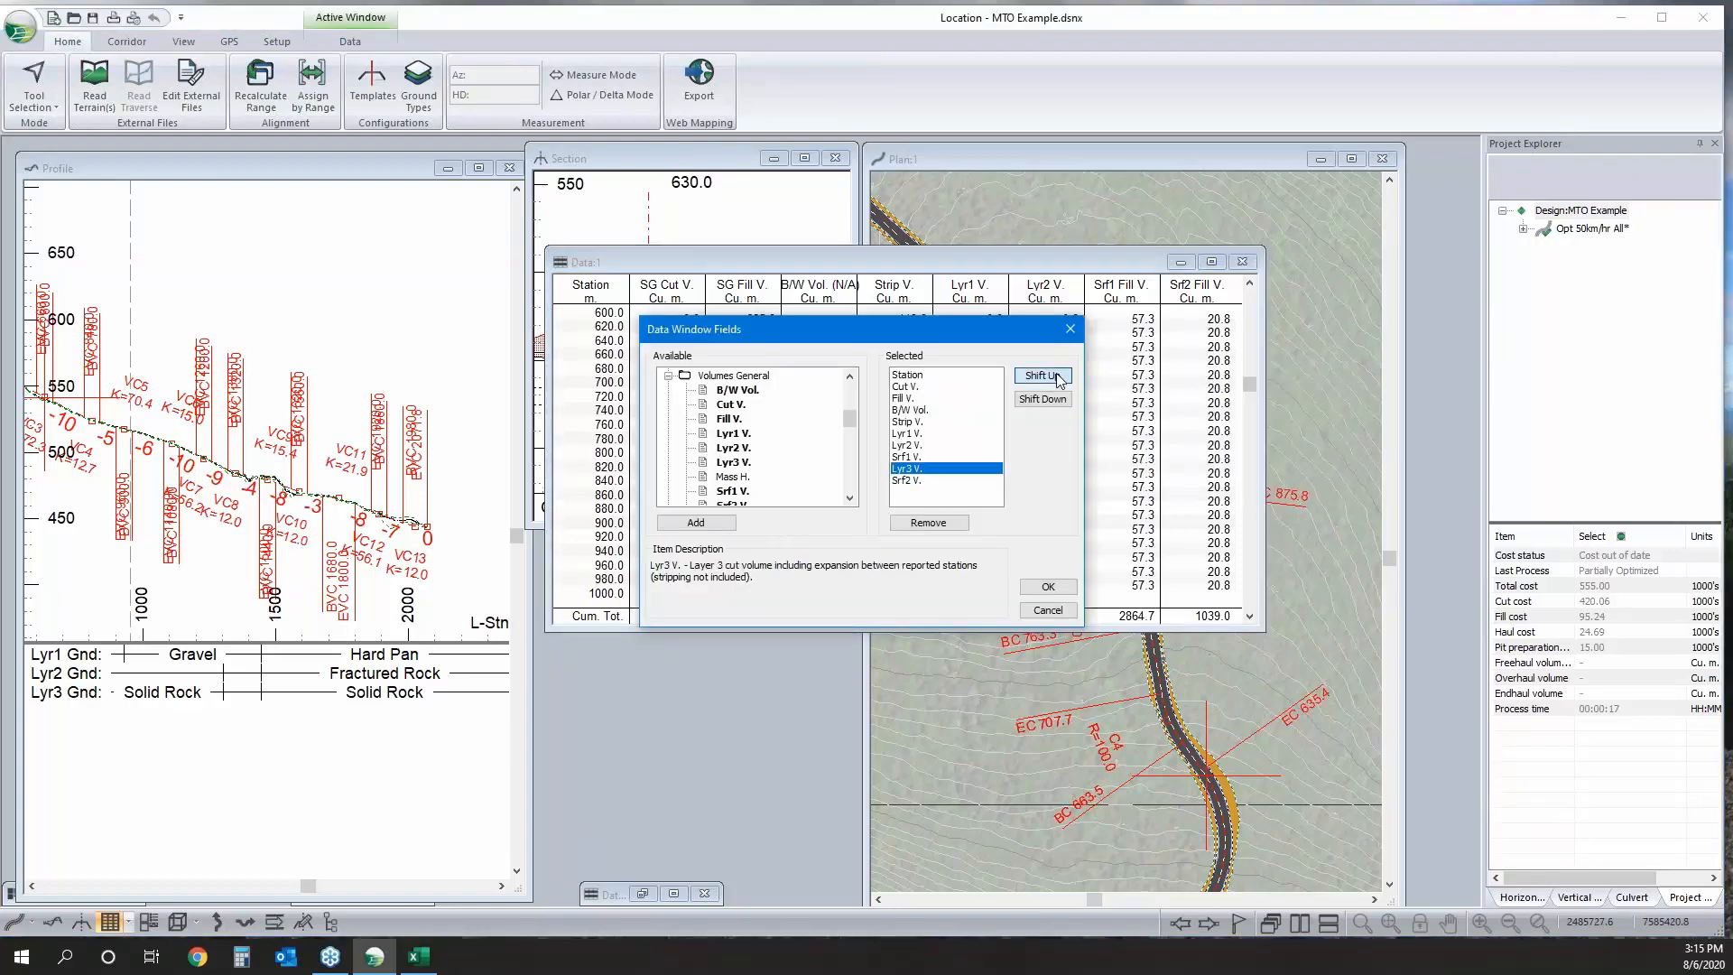
pyautogui.click(1045, 376)
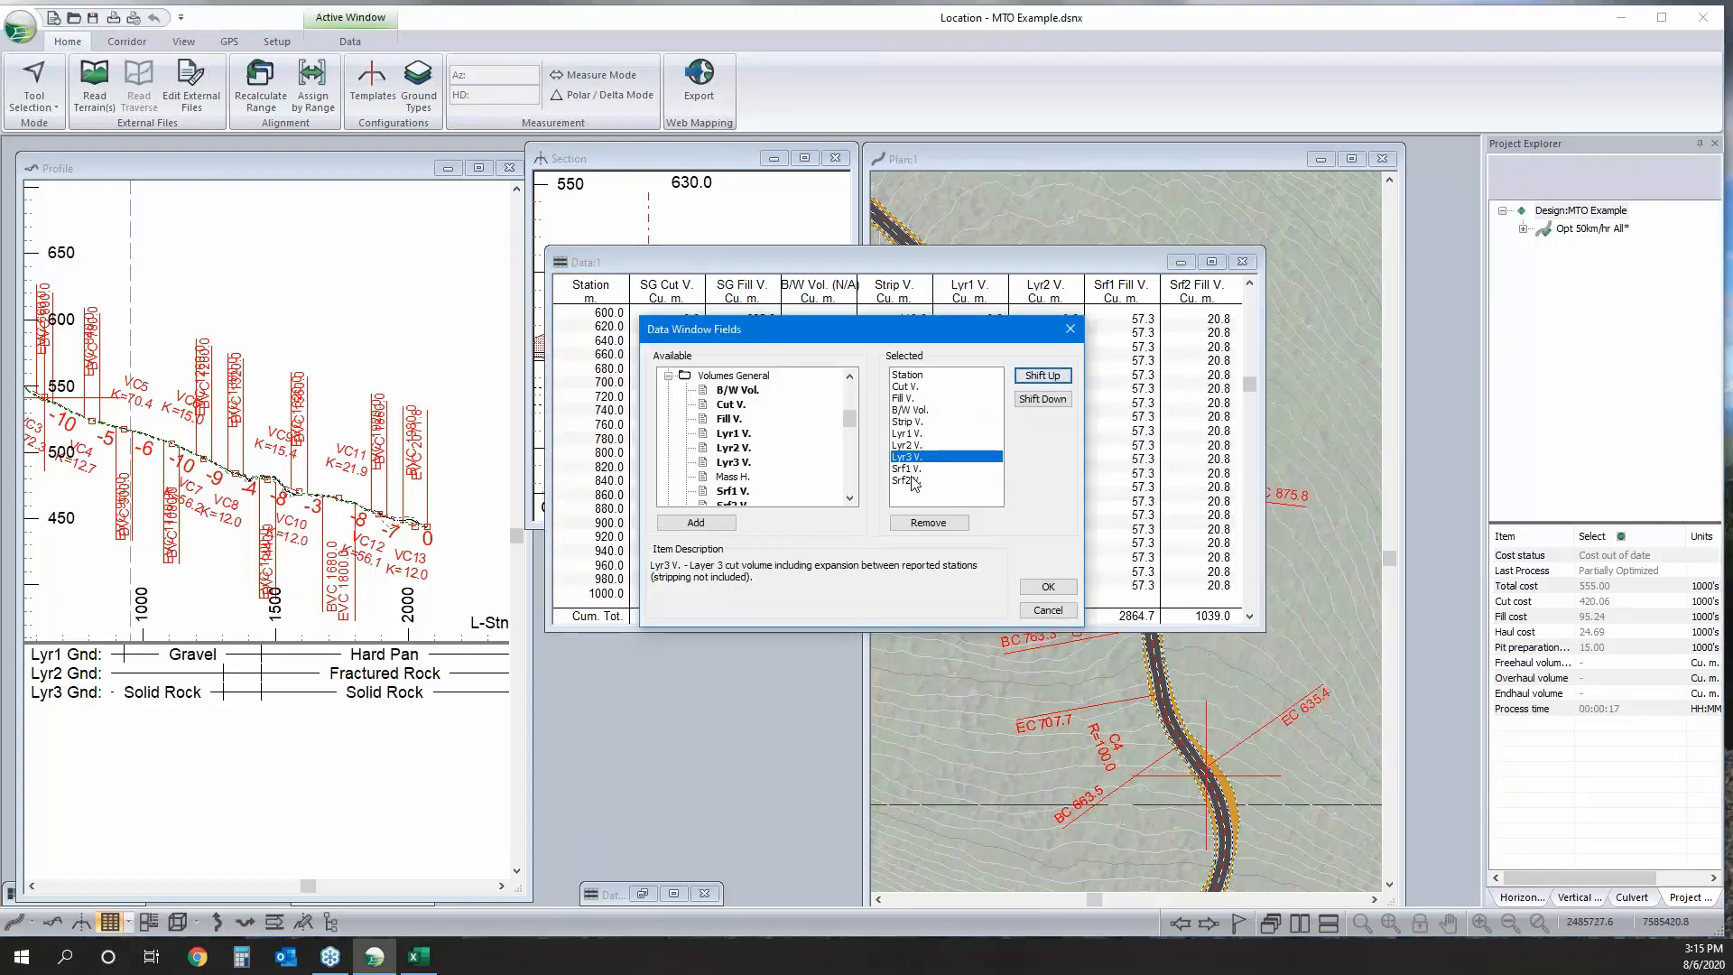
# Add the Srf10 V. surface volume field to the Data:1 report columns and apply the options.
pyautogui.scroll(-1, 736, 472)
pyautogui.scroll(-2, 737, 474)
pyautogui.doubleClick(736, 491)
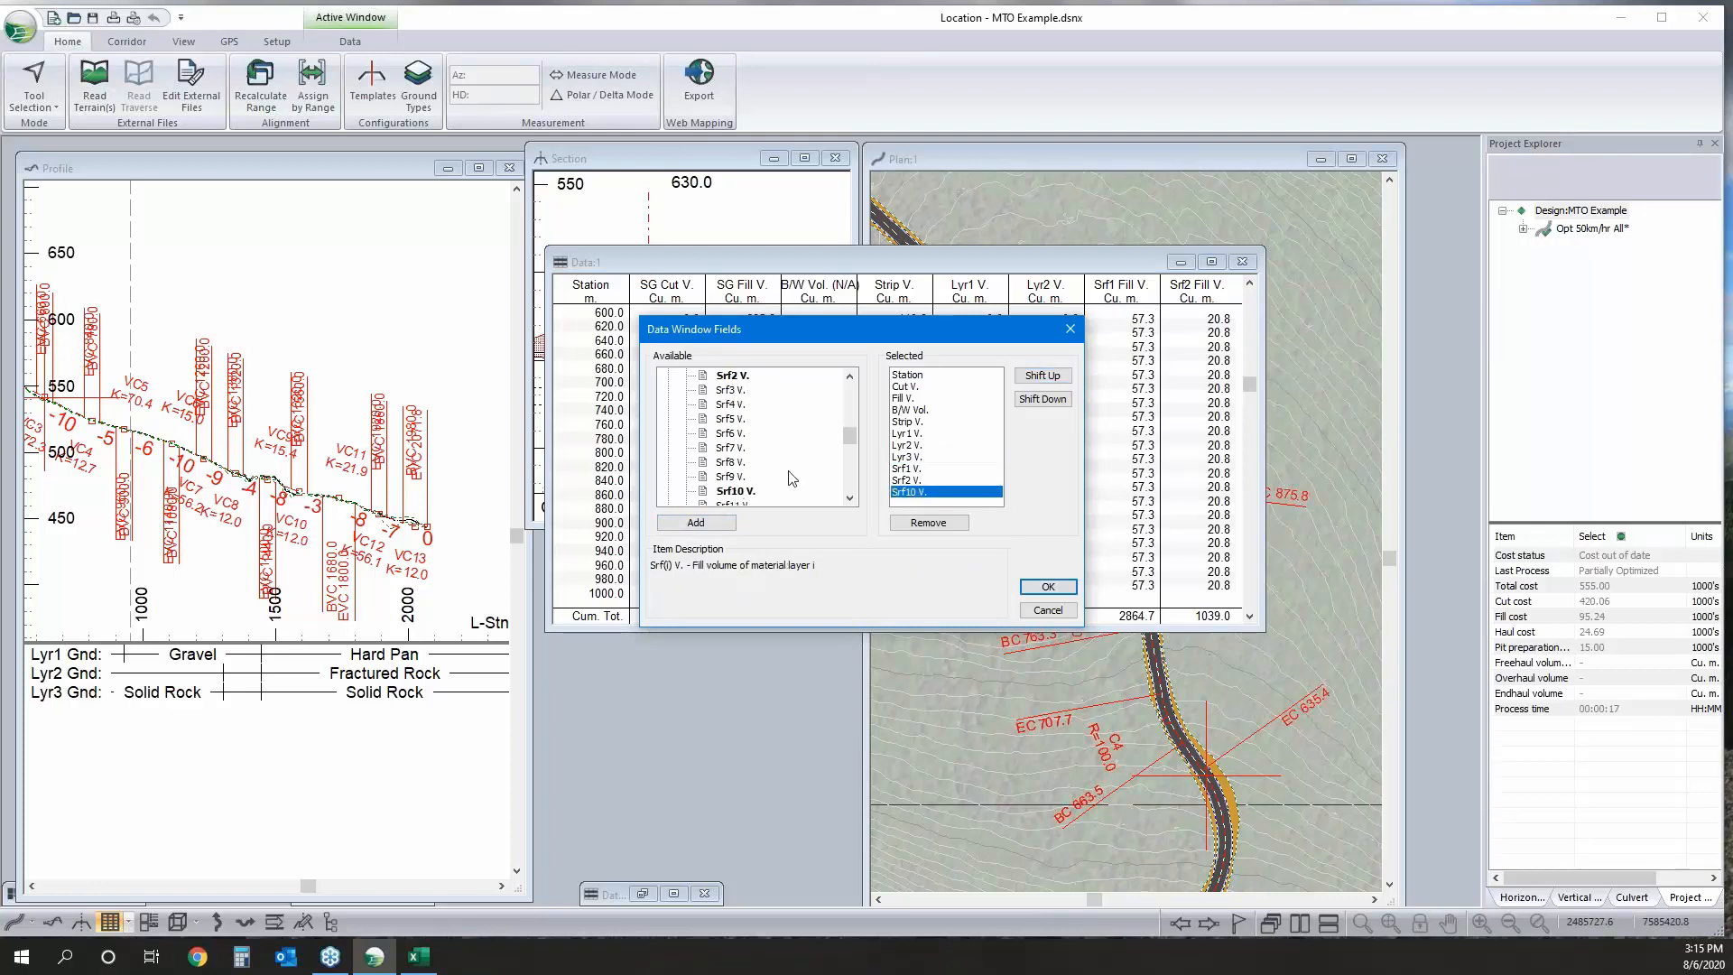
pyautogui.click(1048, 588)
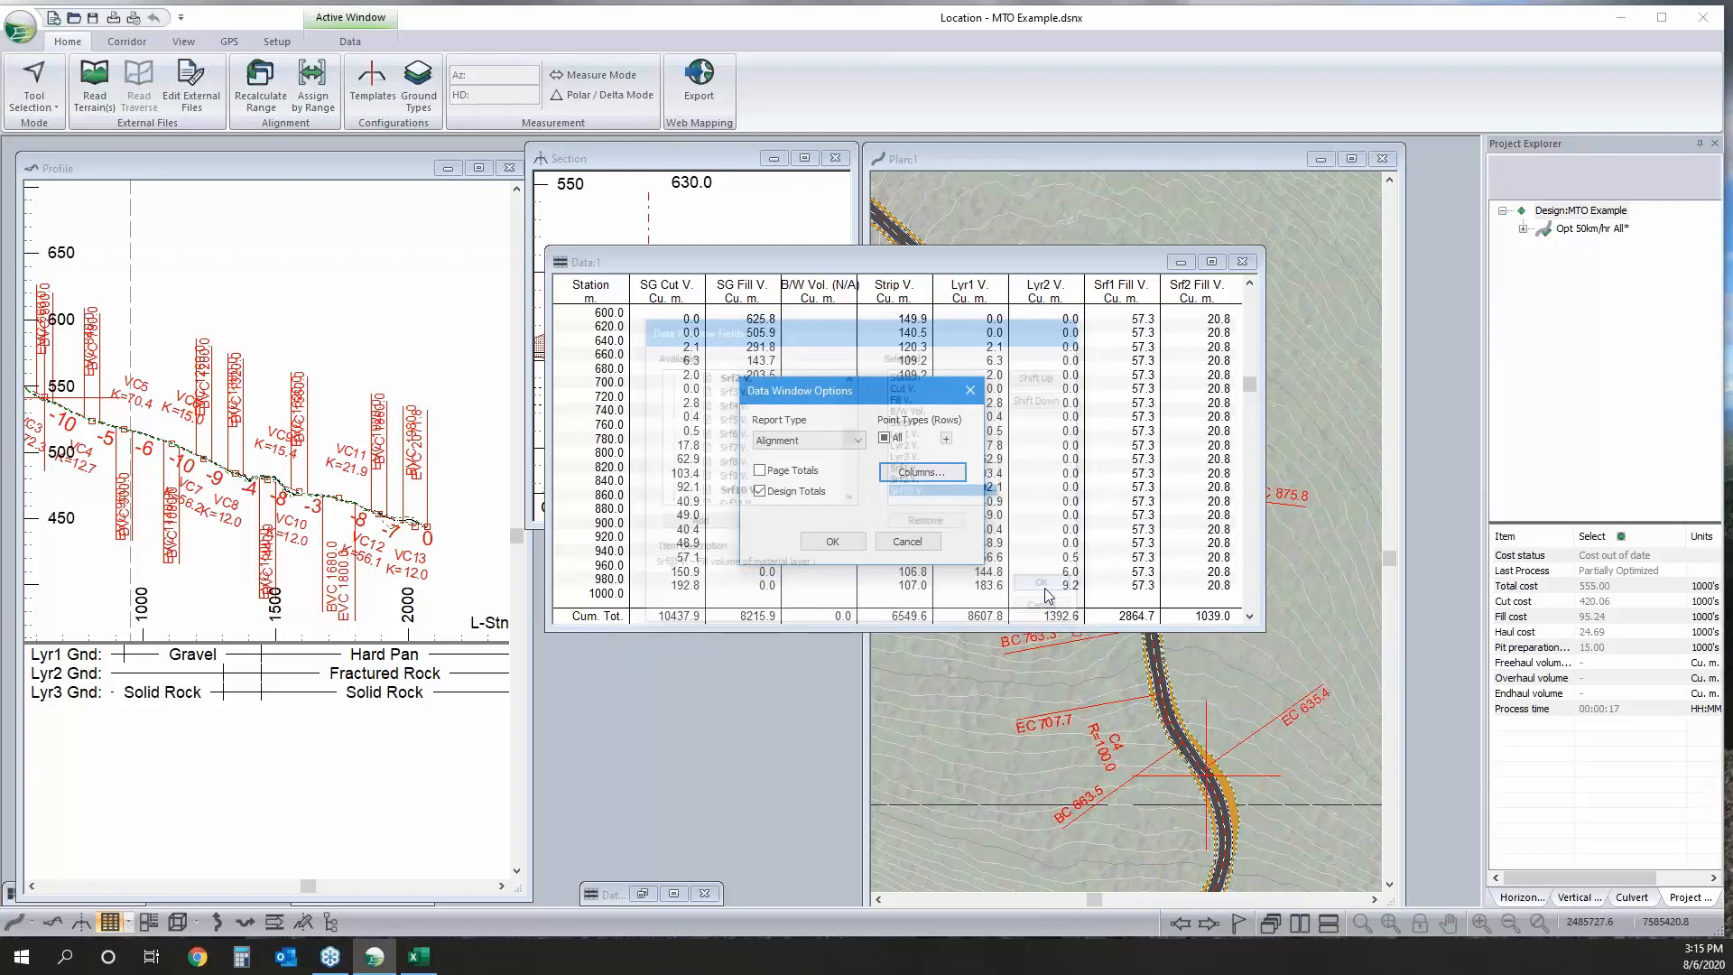
pyautogui.press('Return')
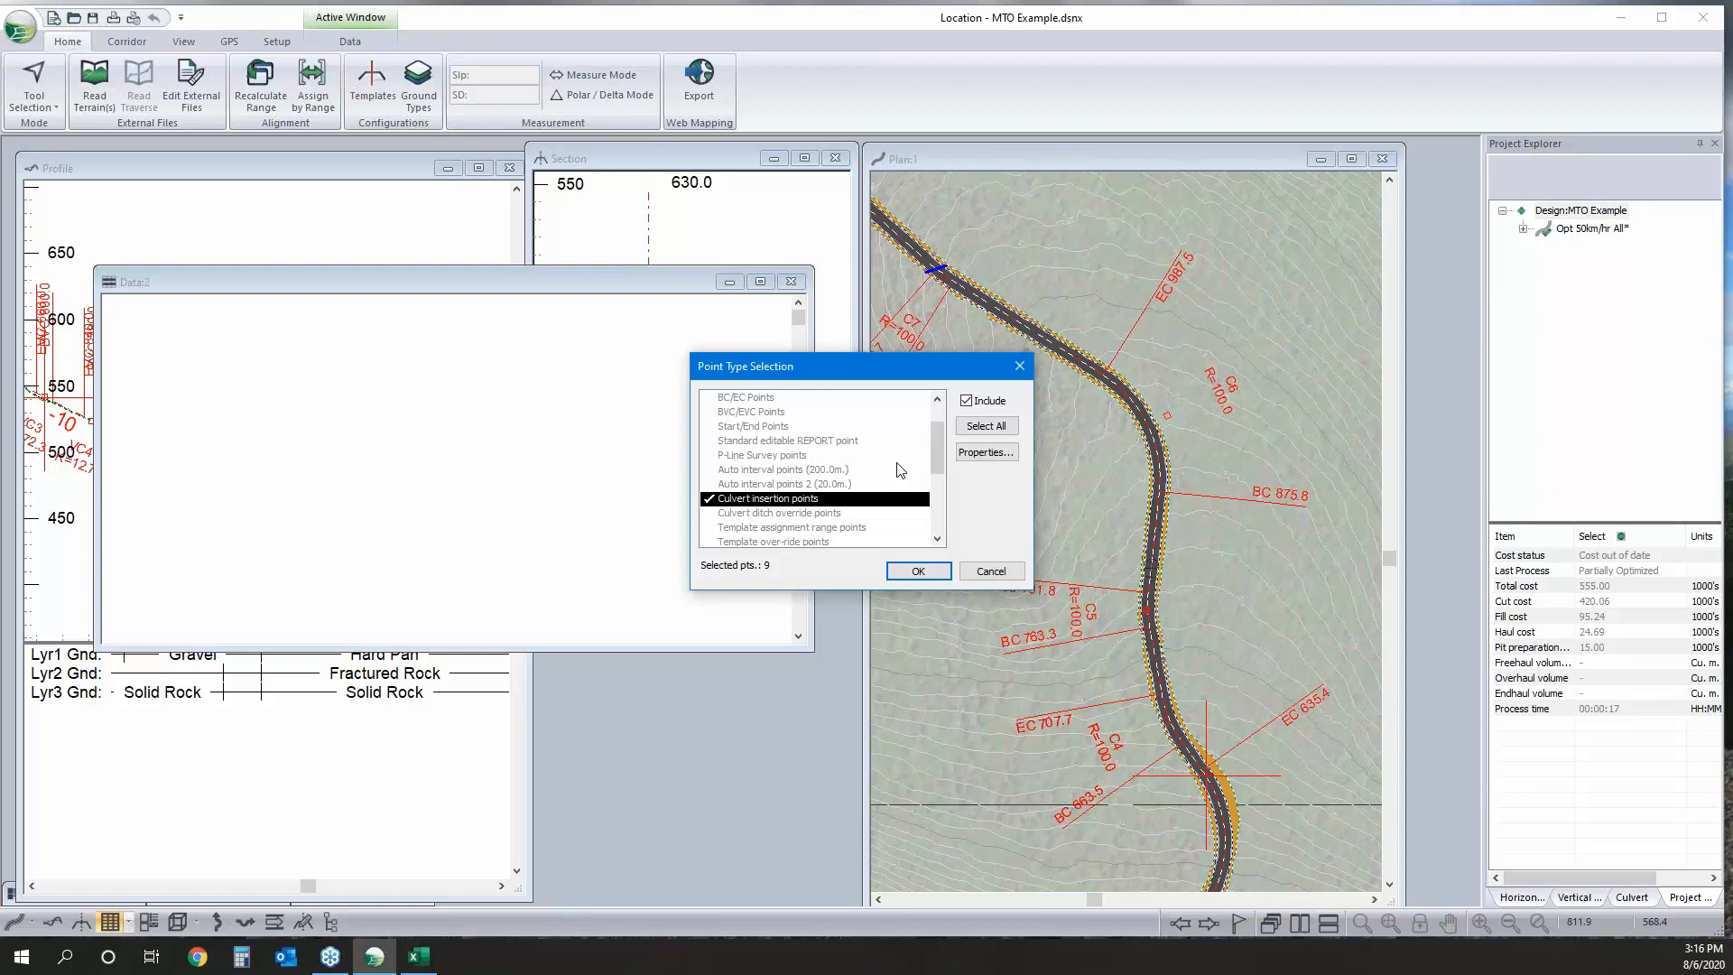
# Set up the Data:2 report for culvert insertion points with Cul DIA and Cul Len columns beside Station.
pyautogui.click(919, 571)
pyautogui.click(922, 472)
pyautogui.scroll(5, 732, 458)
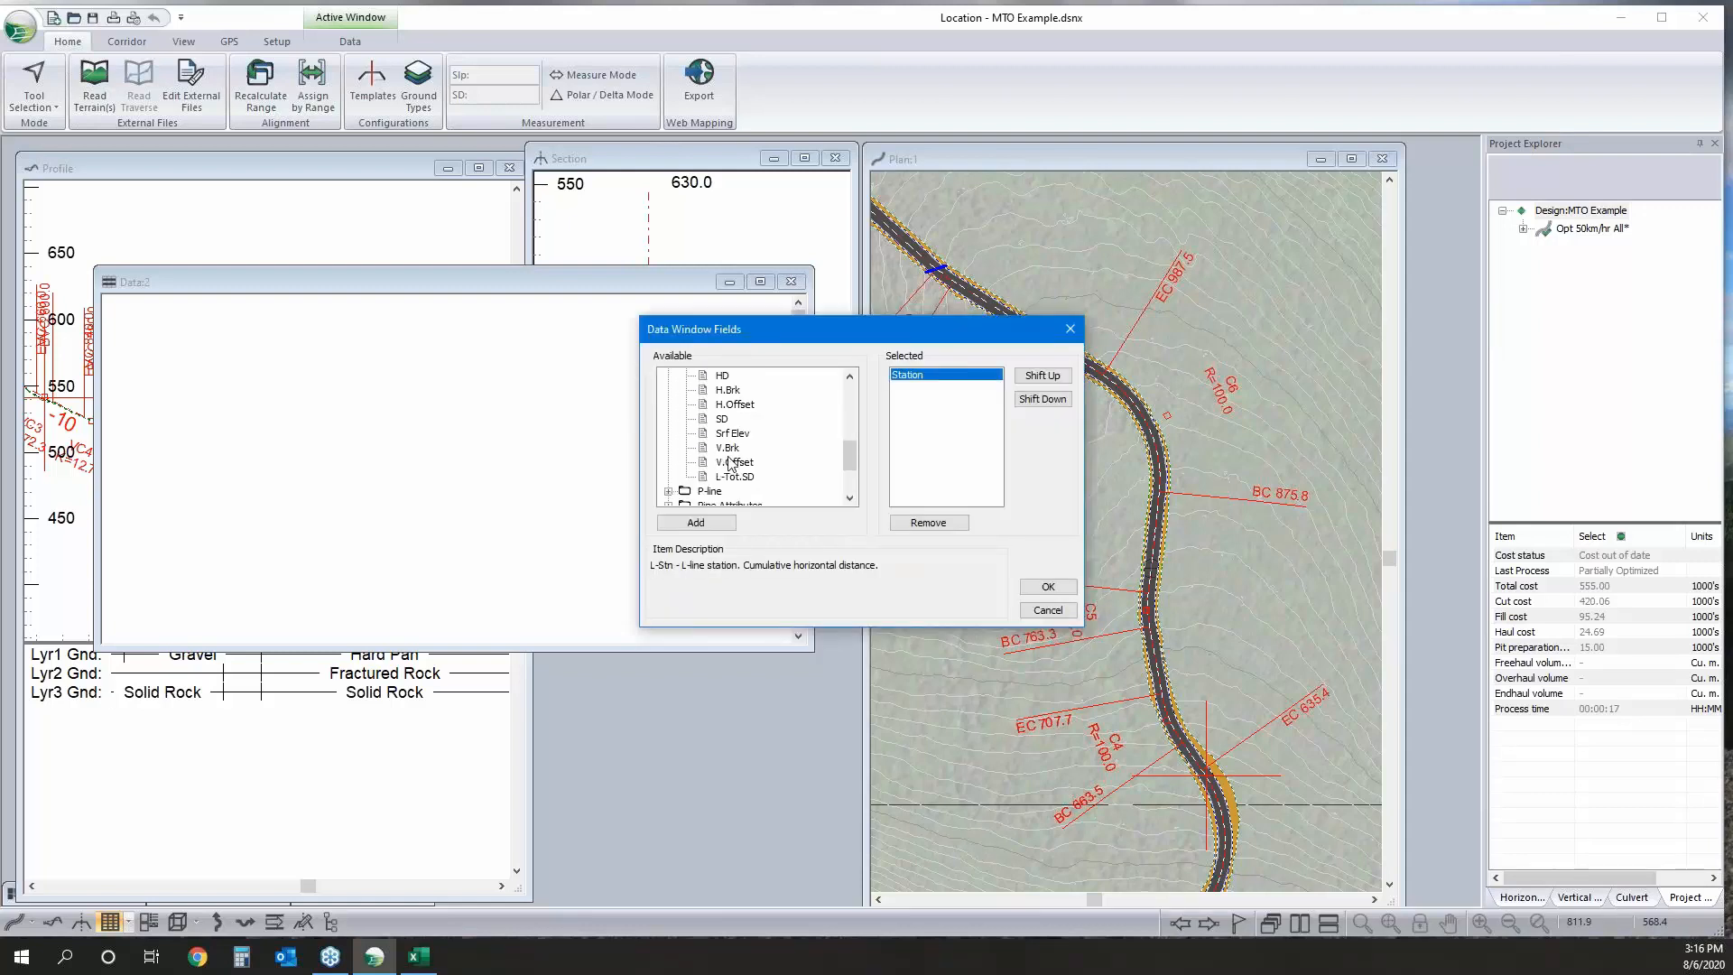
pyautogui.scroll(1, 731, 459)
pyautogui.doubleClick(718, 437)
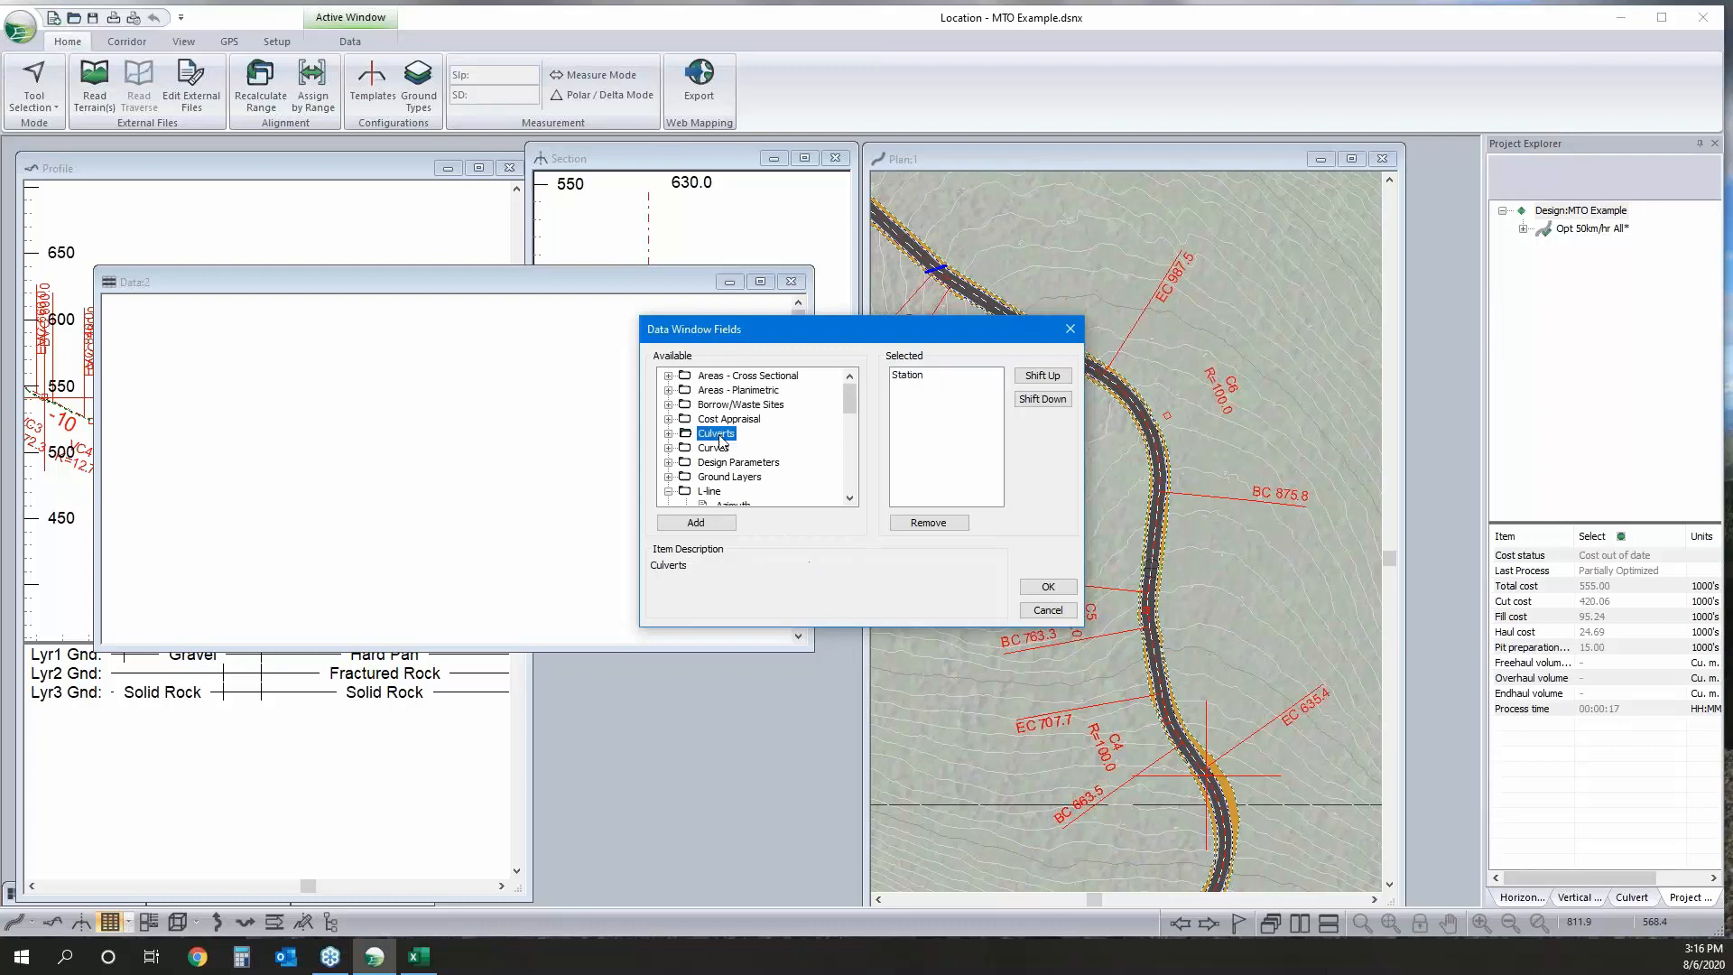
pyautogui.doubleClick(744, 435)
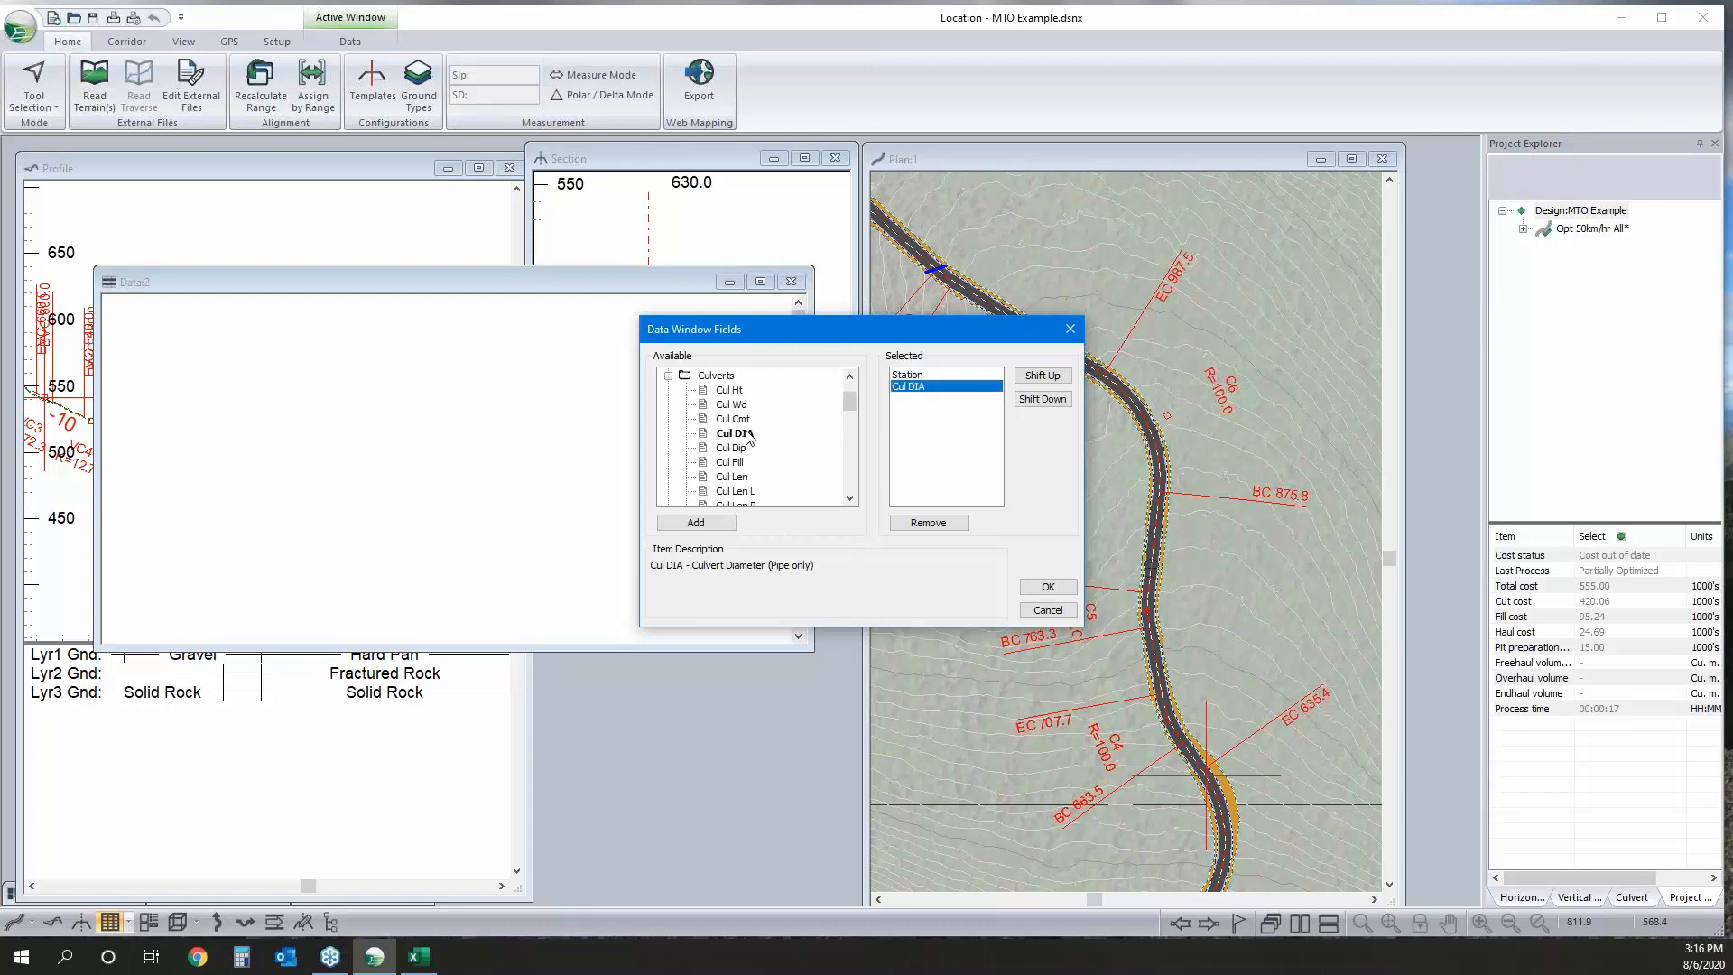
pyautogui.doubleClick(743, 478)
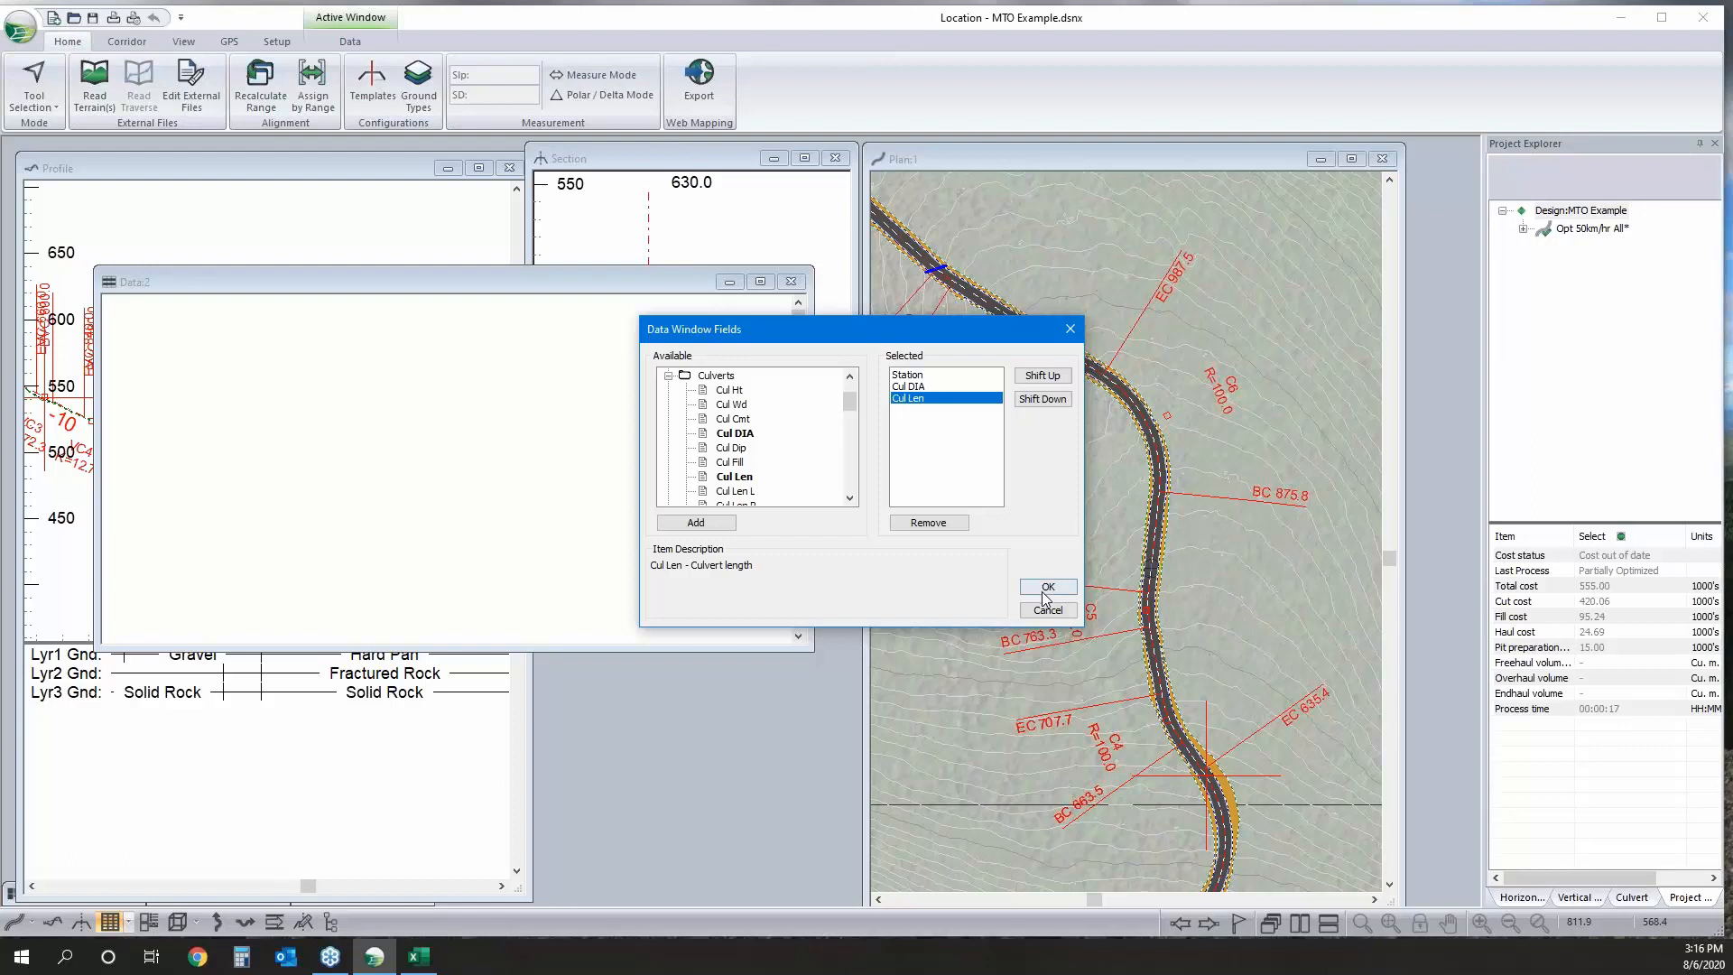
pyautogui.scroll(2, 754, 461)
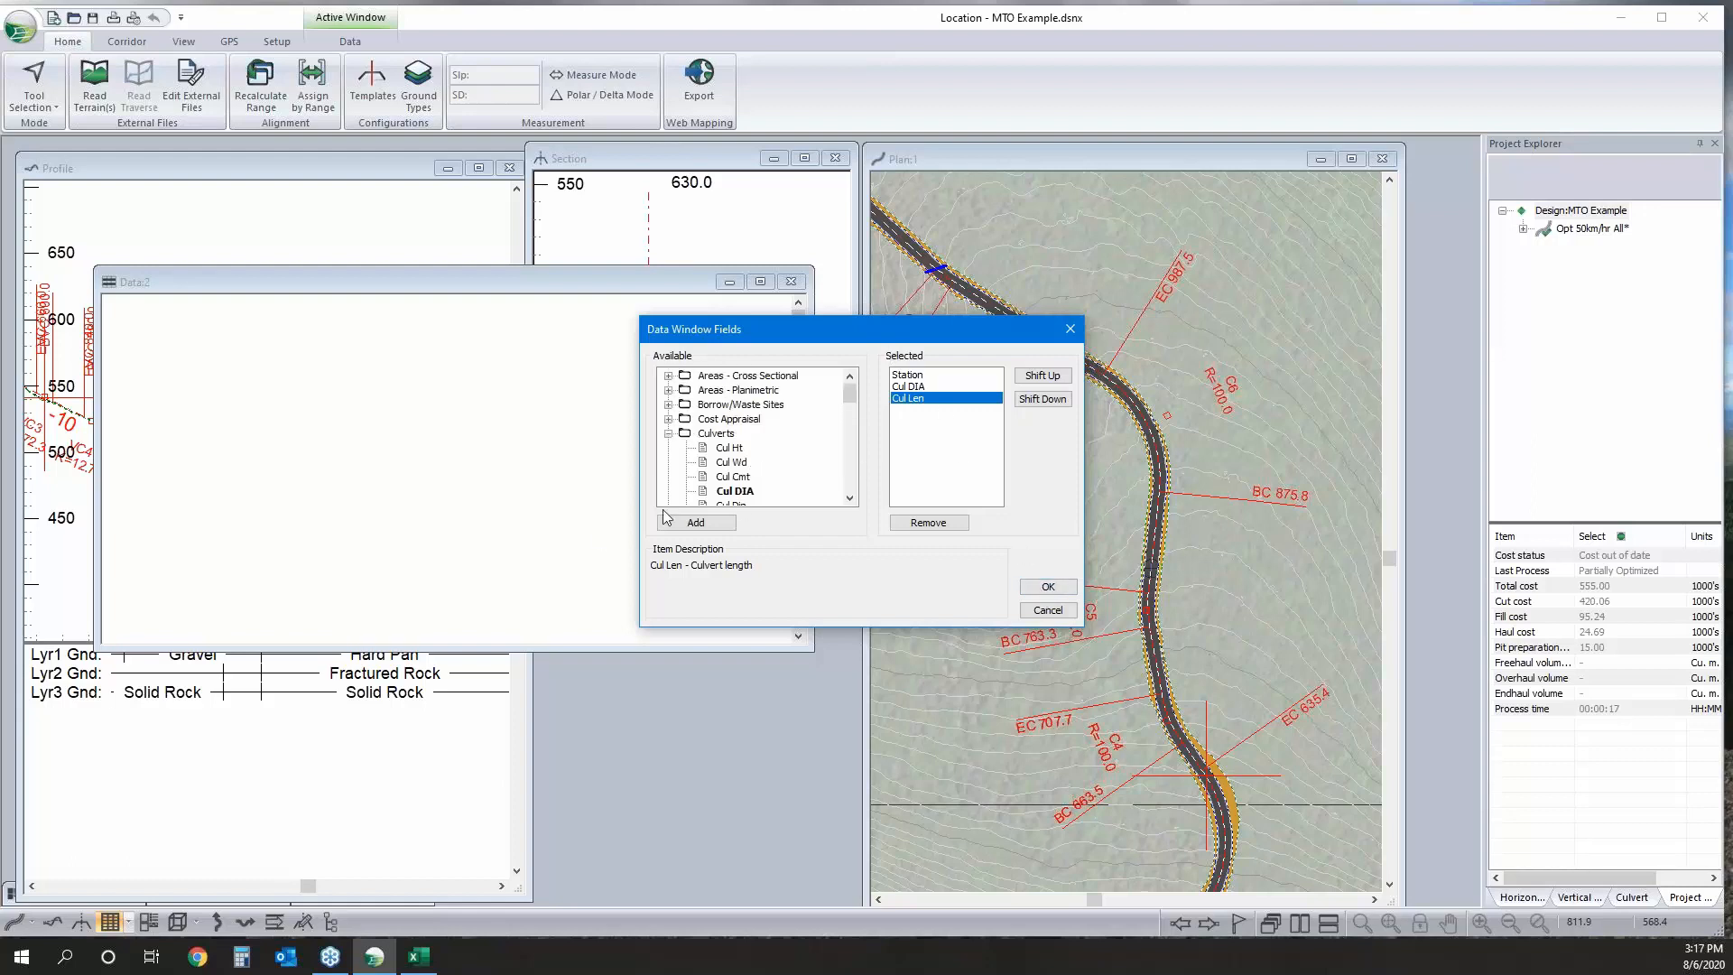
pyautogui.click(1048, 589)
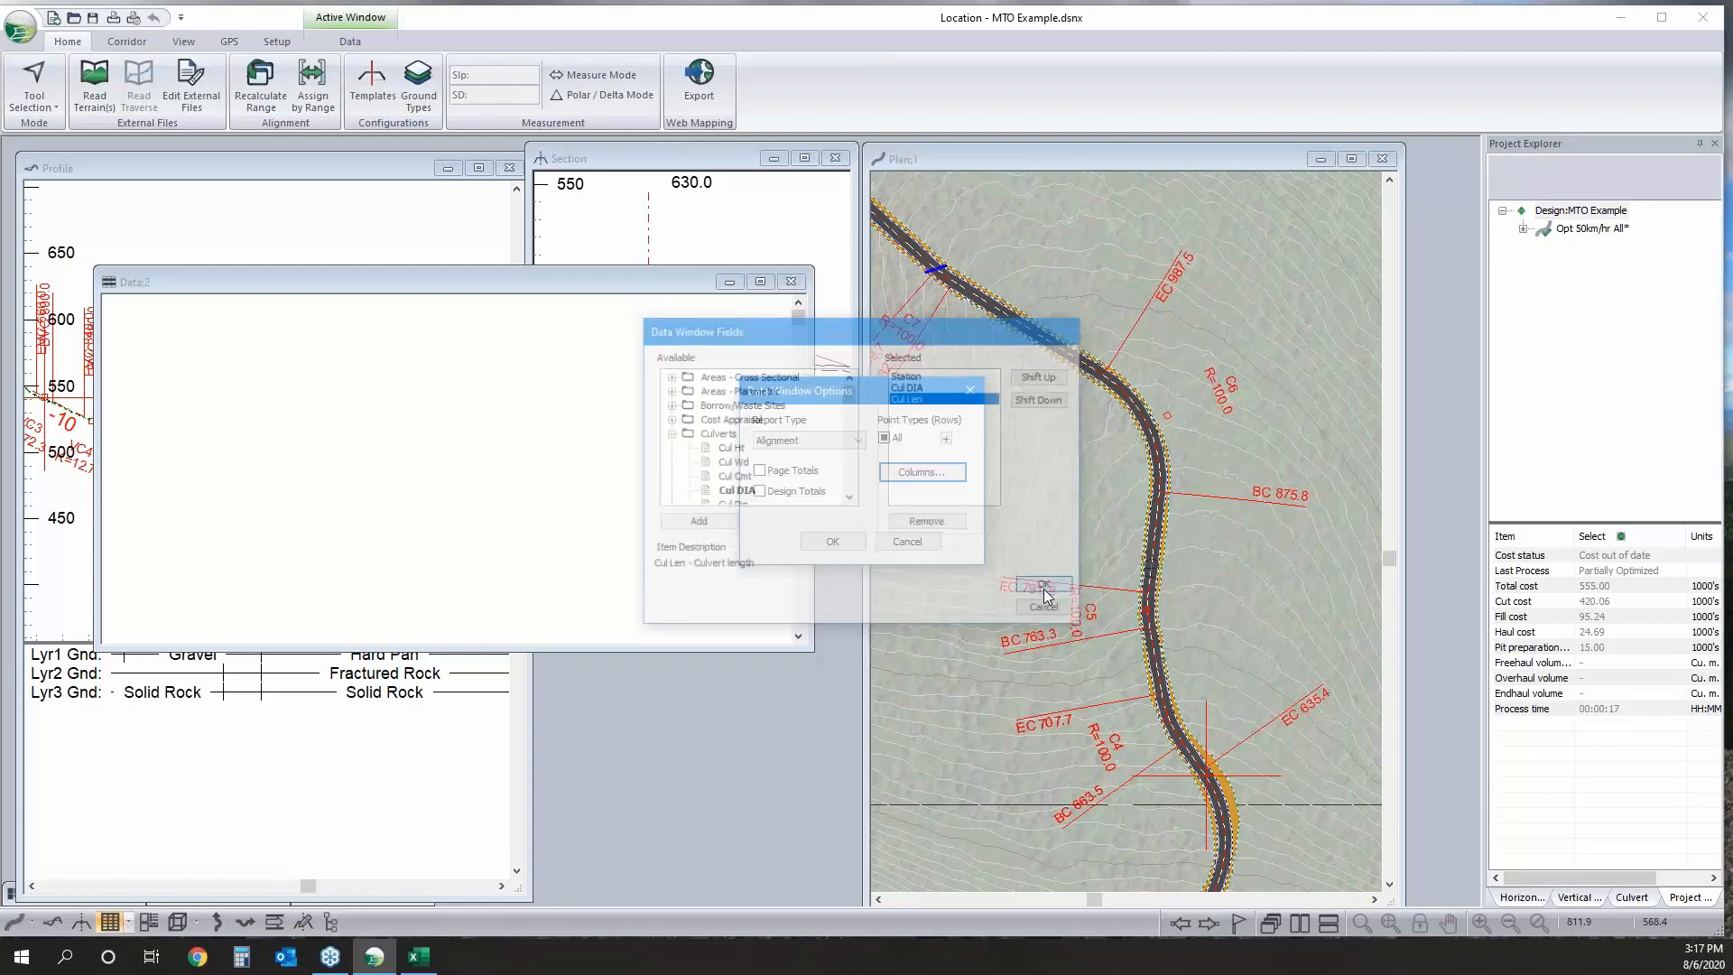
pyautogui.click(832, 541)
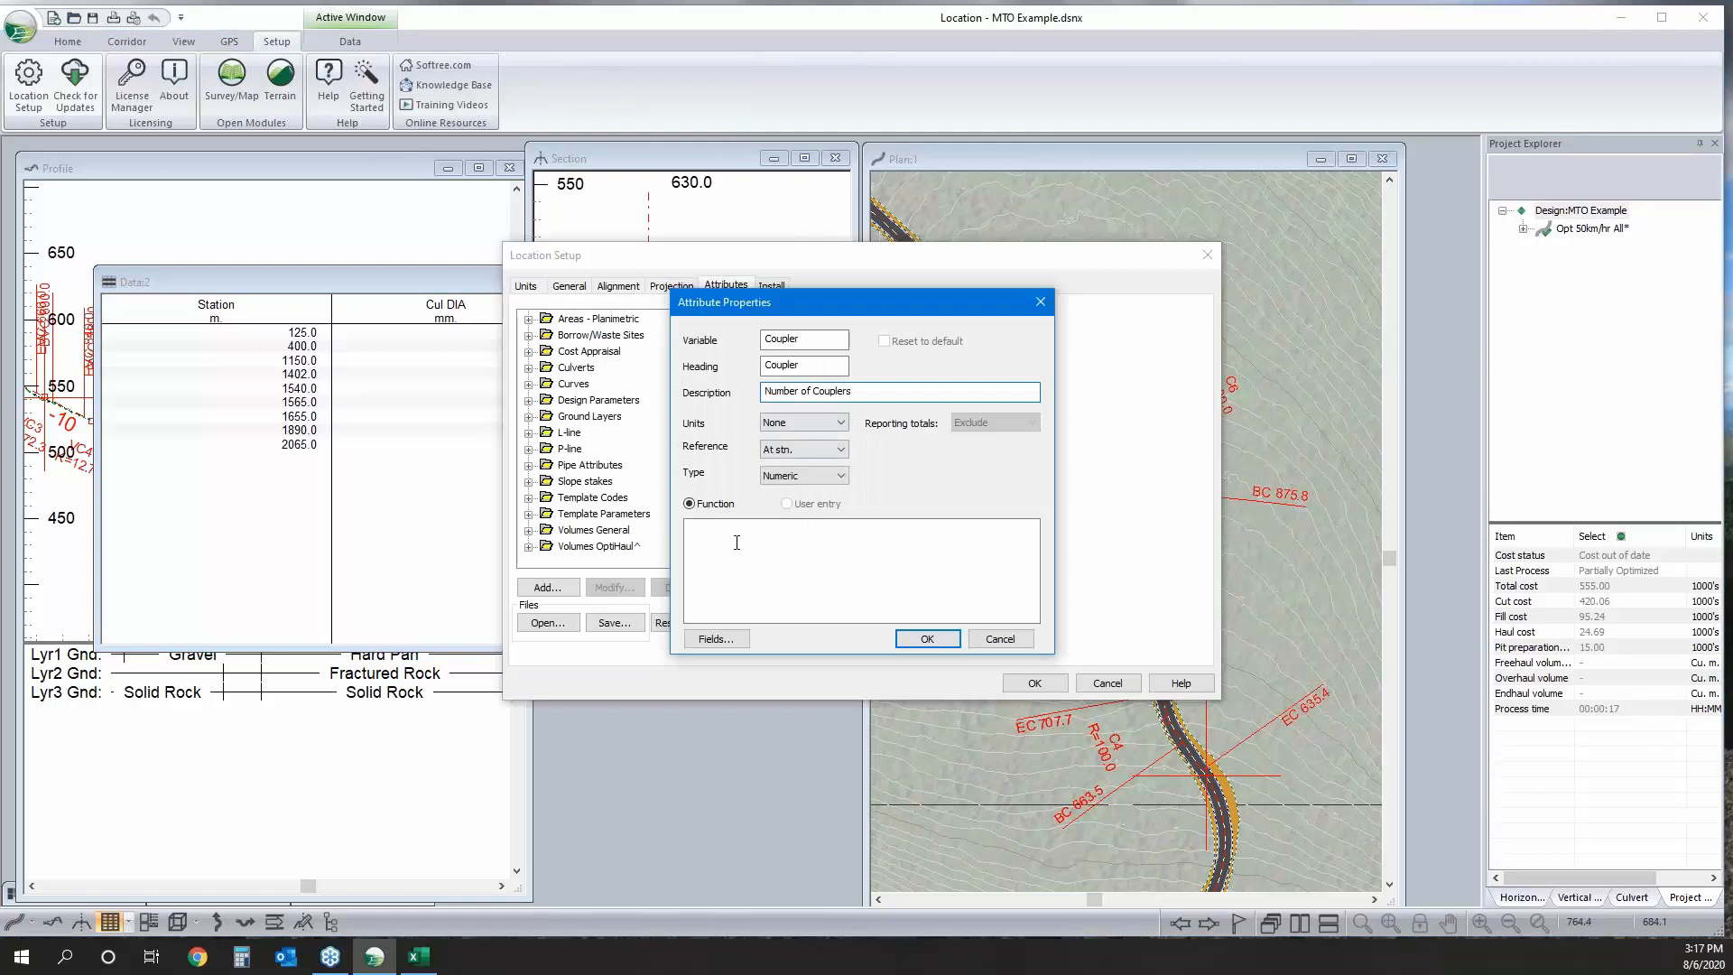
pyautogui.click(717, 639)
pyautogui.click(899, 606)
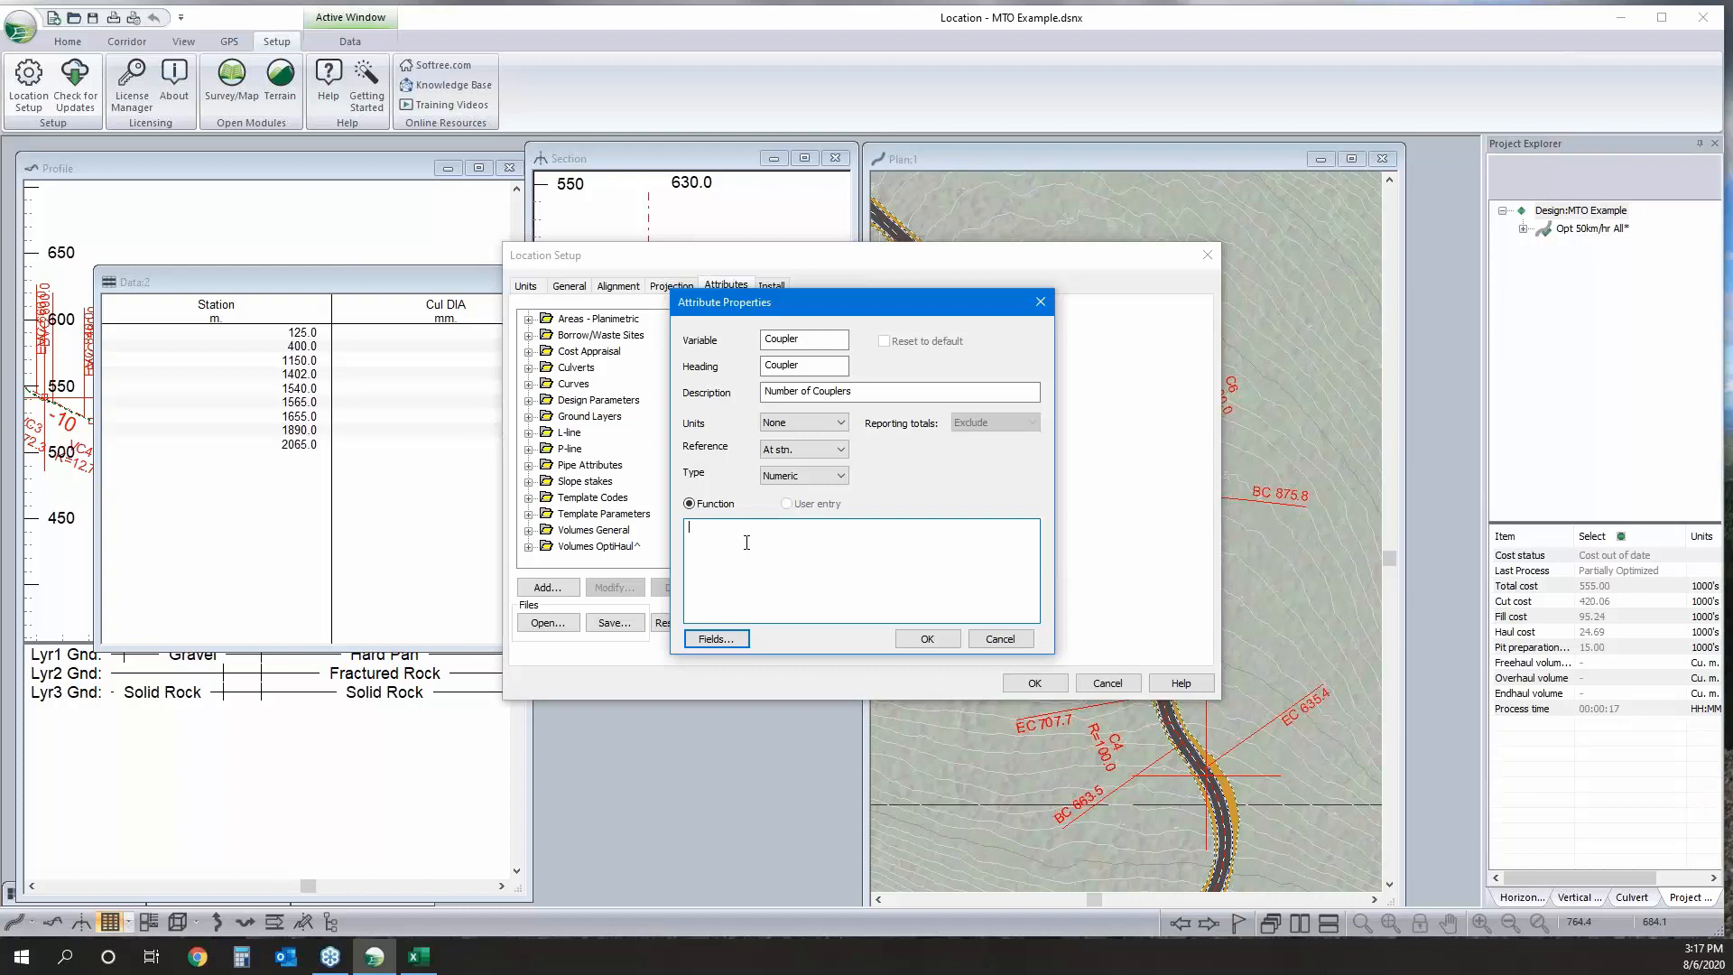
pyautogui.write('X')
pyautogui.press('BackSpace')
pyautogui.press('BackSpace')
pyautogui.press('BackSpace')
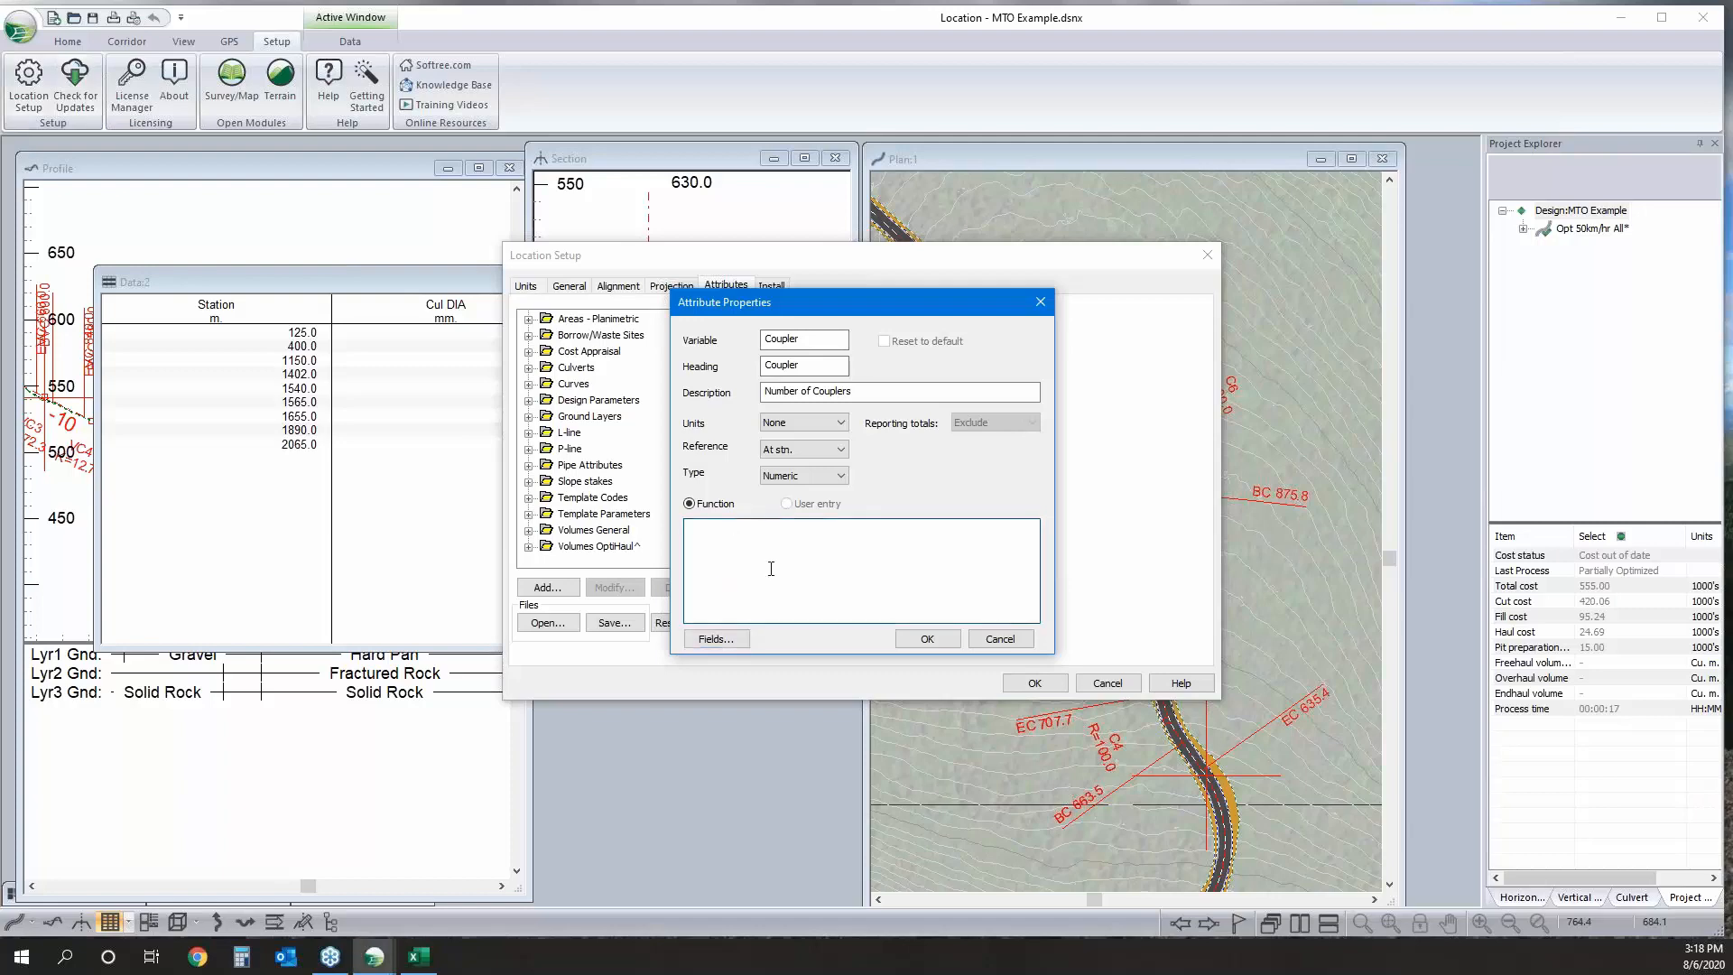
# Open the help topic on the Location Attributes dialog and read through its attribute function reference.
pyautogui.press('F1')
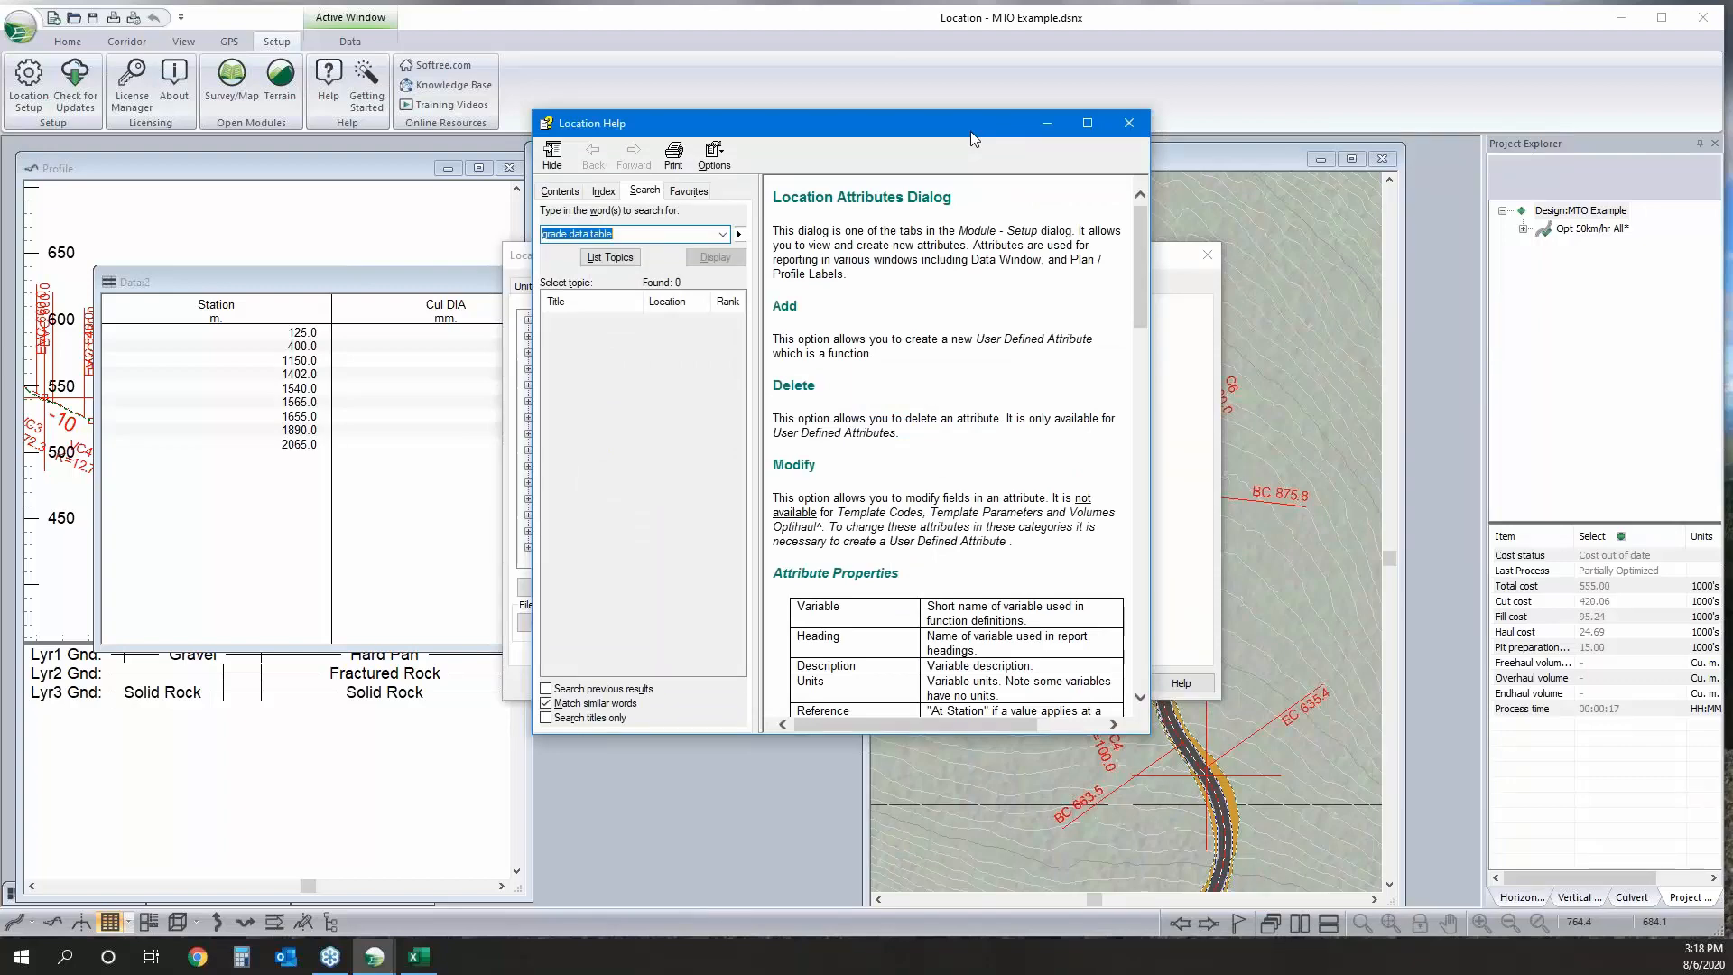
pyautogui.moveTo(972, 133); pyautogui.dragTo(916, 154)
pyautogui.scroll(-13, 921, 420)
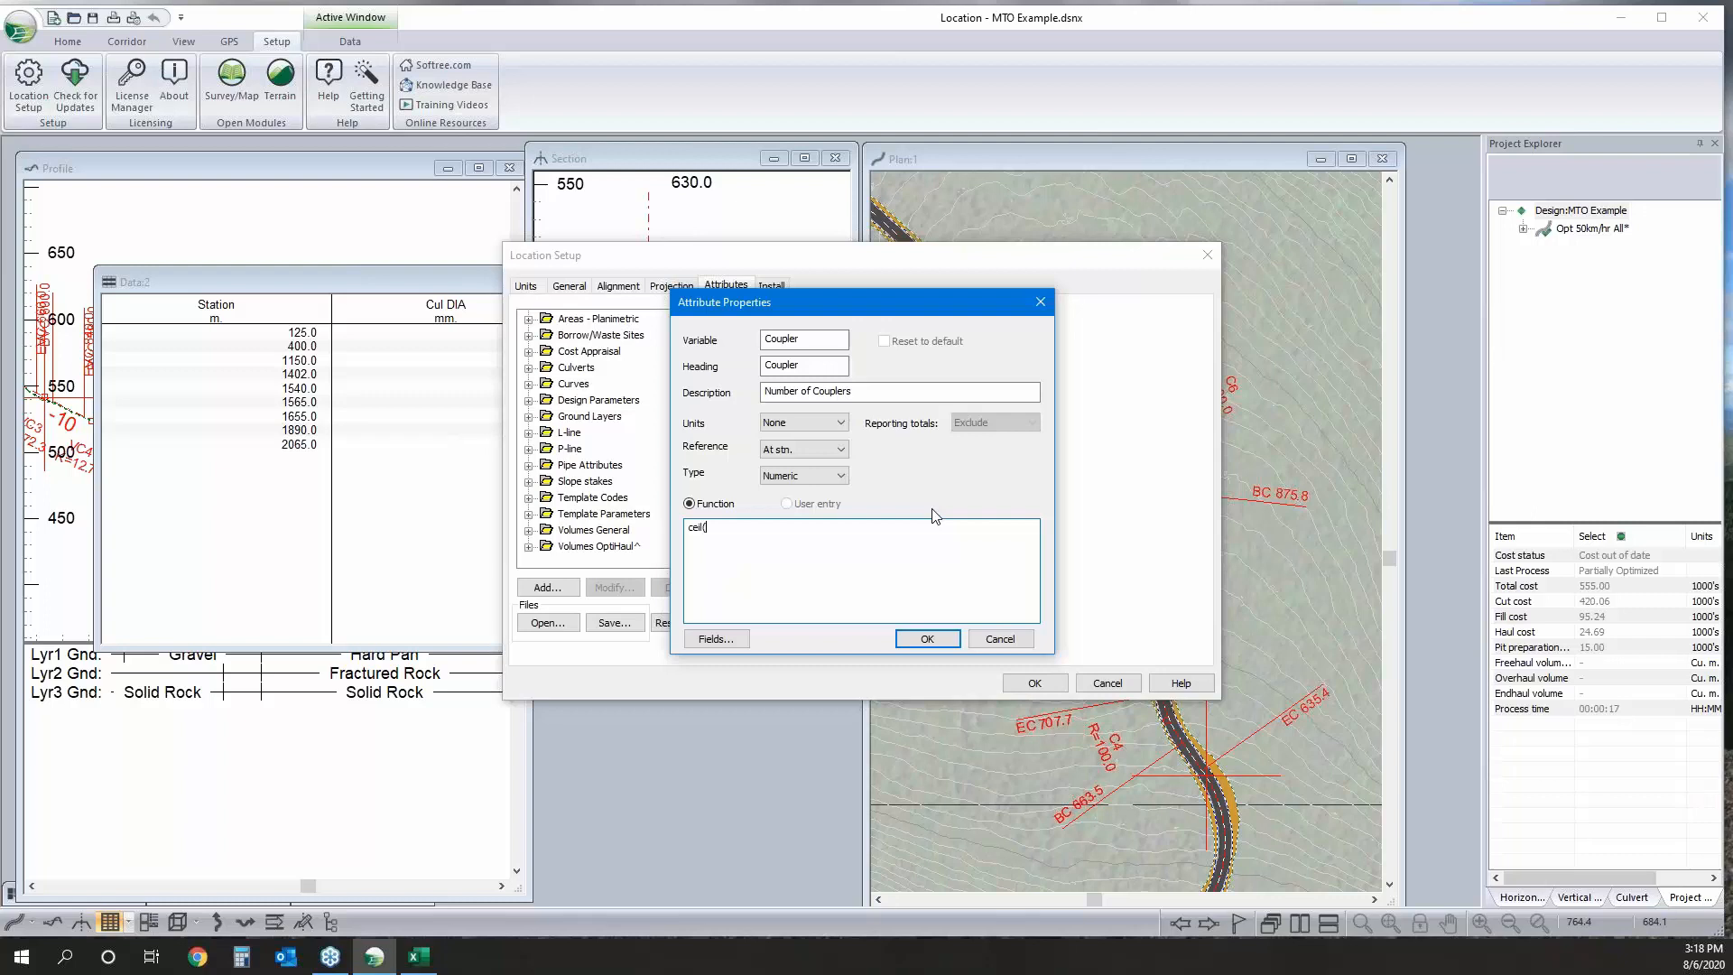
# Insert the culvert length field CulLen inside the ceil function of the Coupler attribute and close its parenthesis.
pyautogui.click(717, 639)
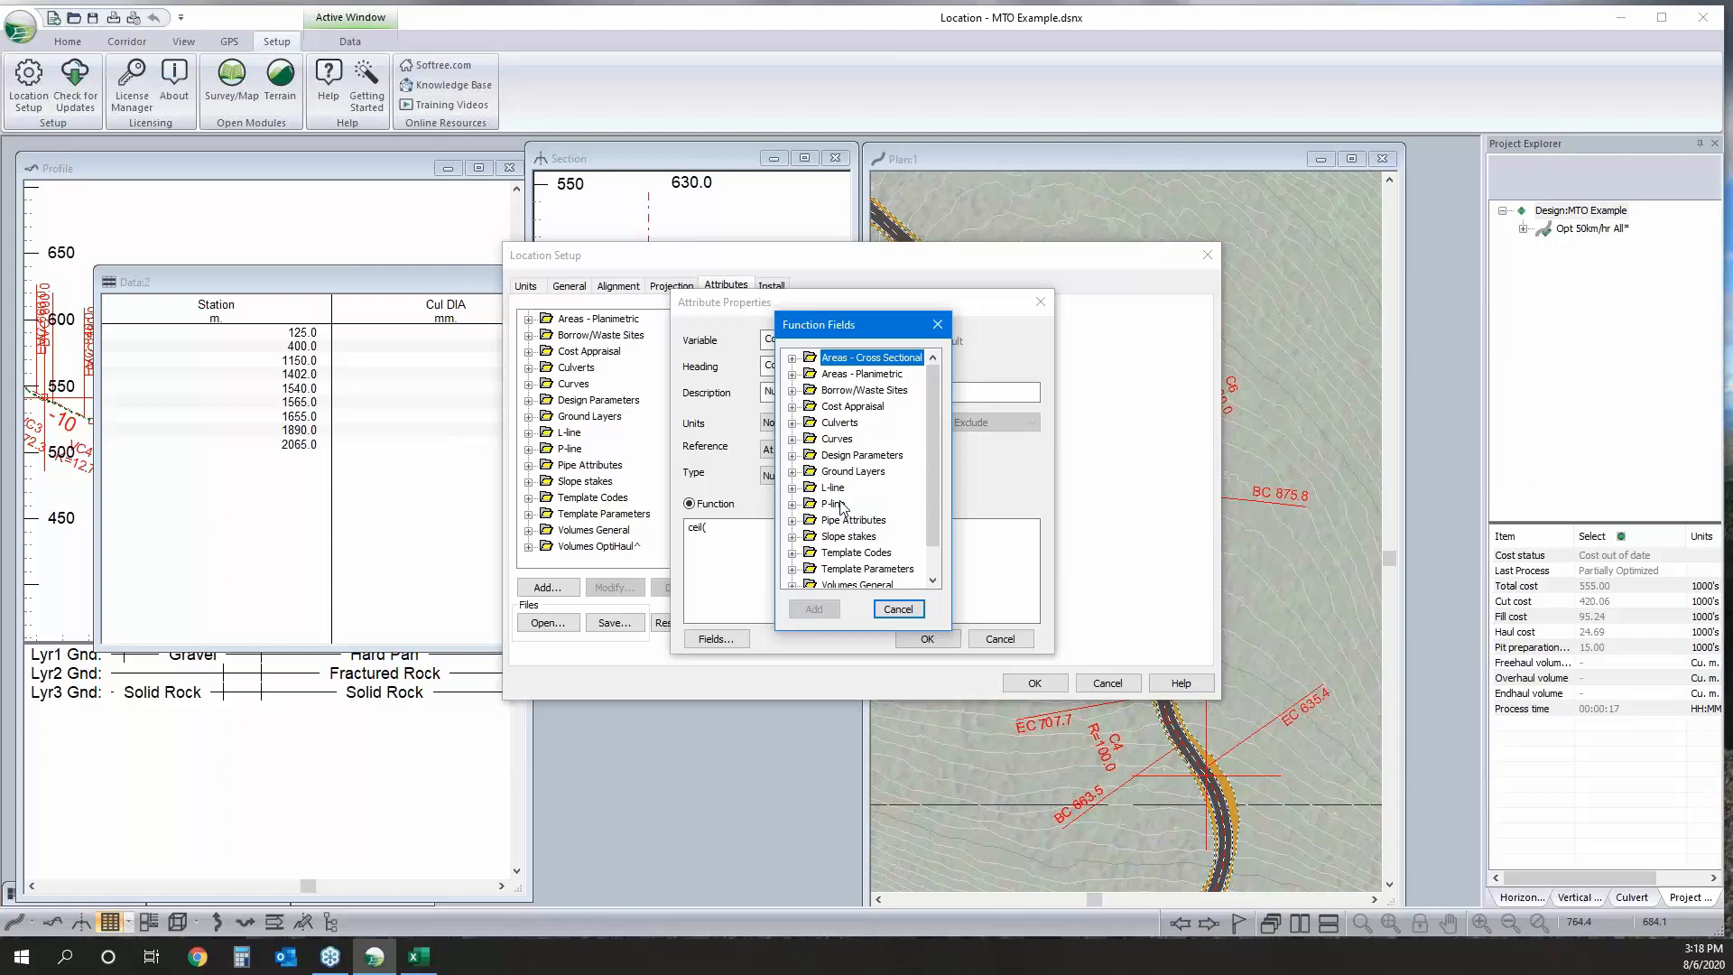
pyautogui.scroll(-1, 843, 508)
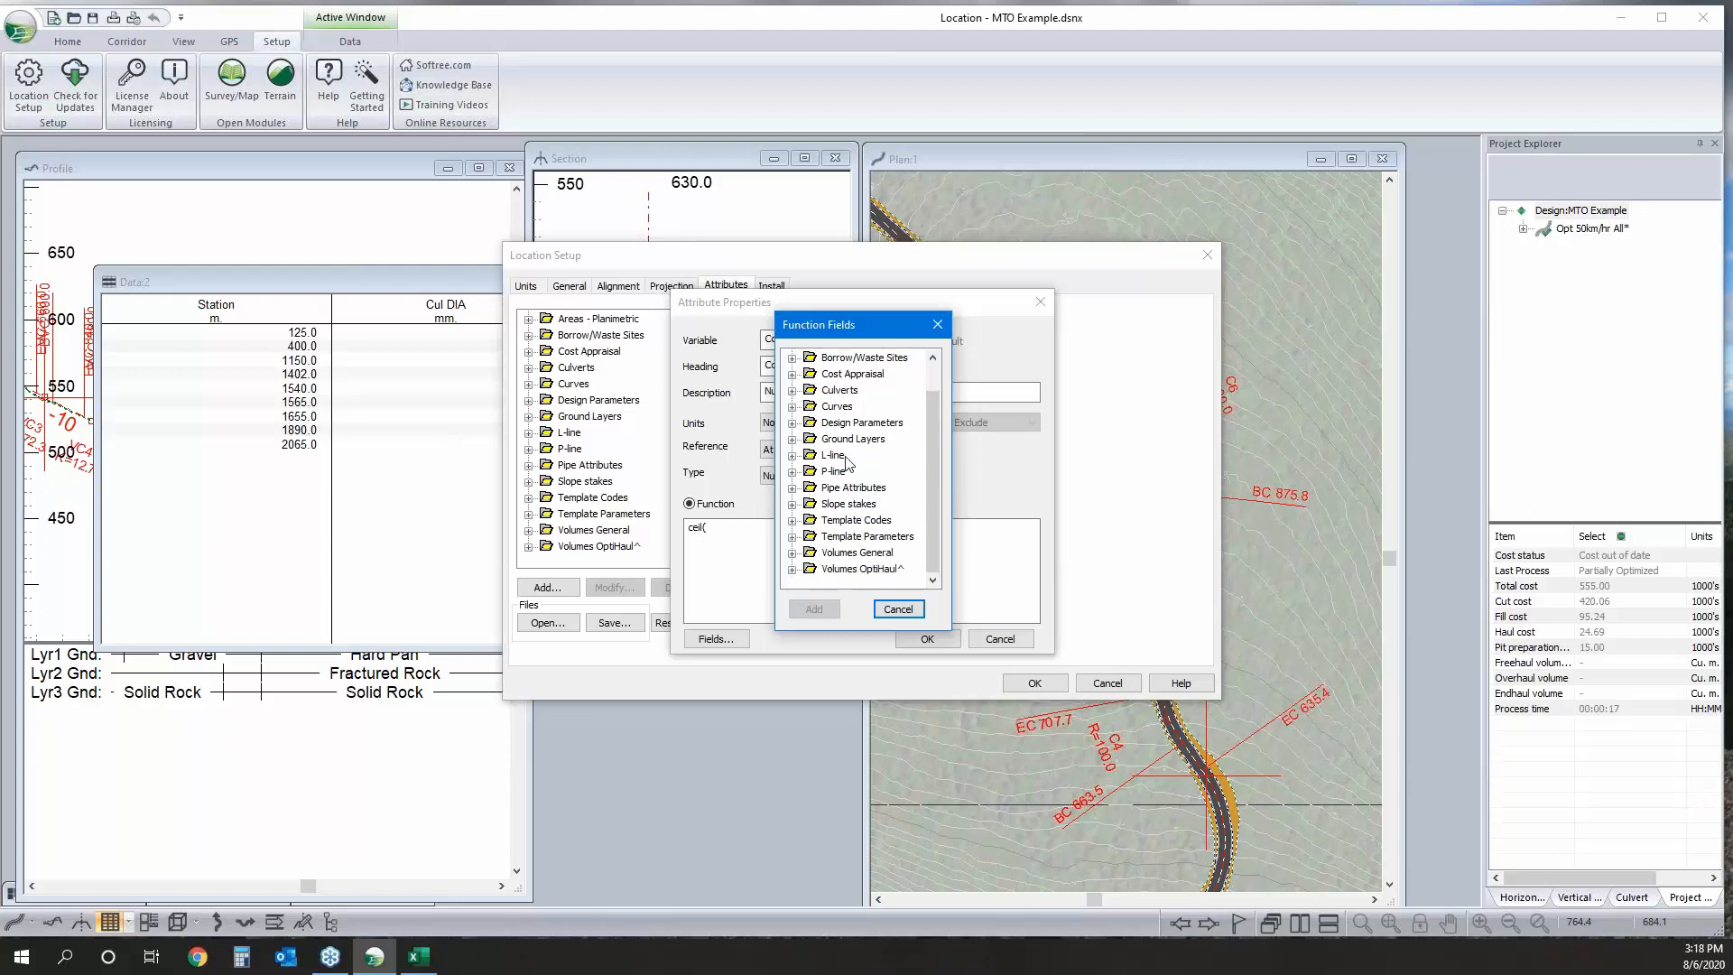
pyautogui.scroll(1, 843, 465)
pyautogui.doubleClick(841, 423)
pyautogui.doubleClick(857, 474)
pyautogui.write(')')
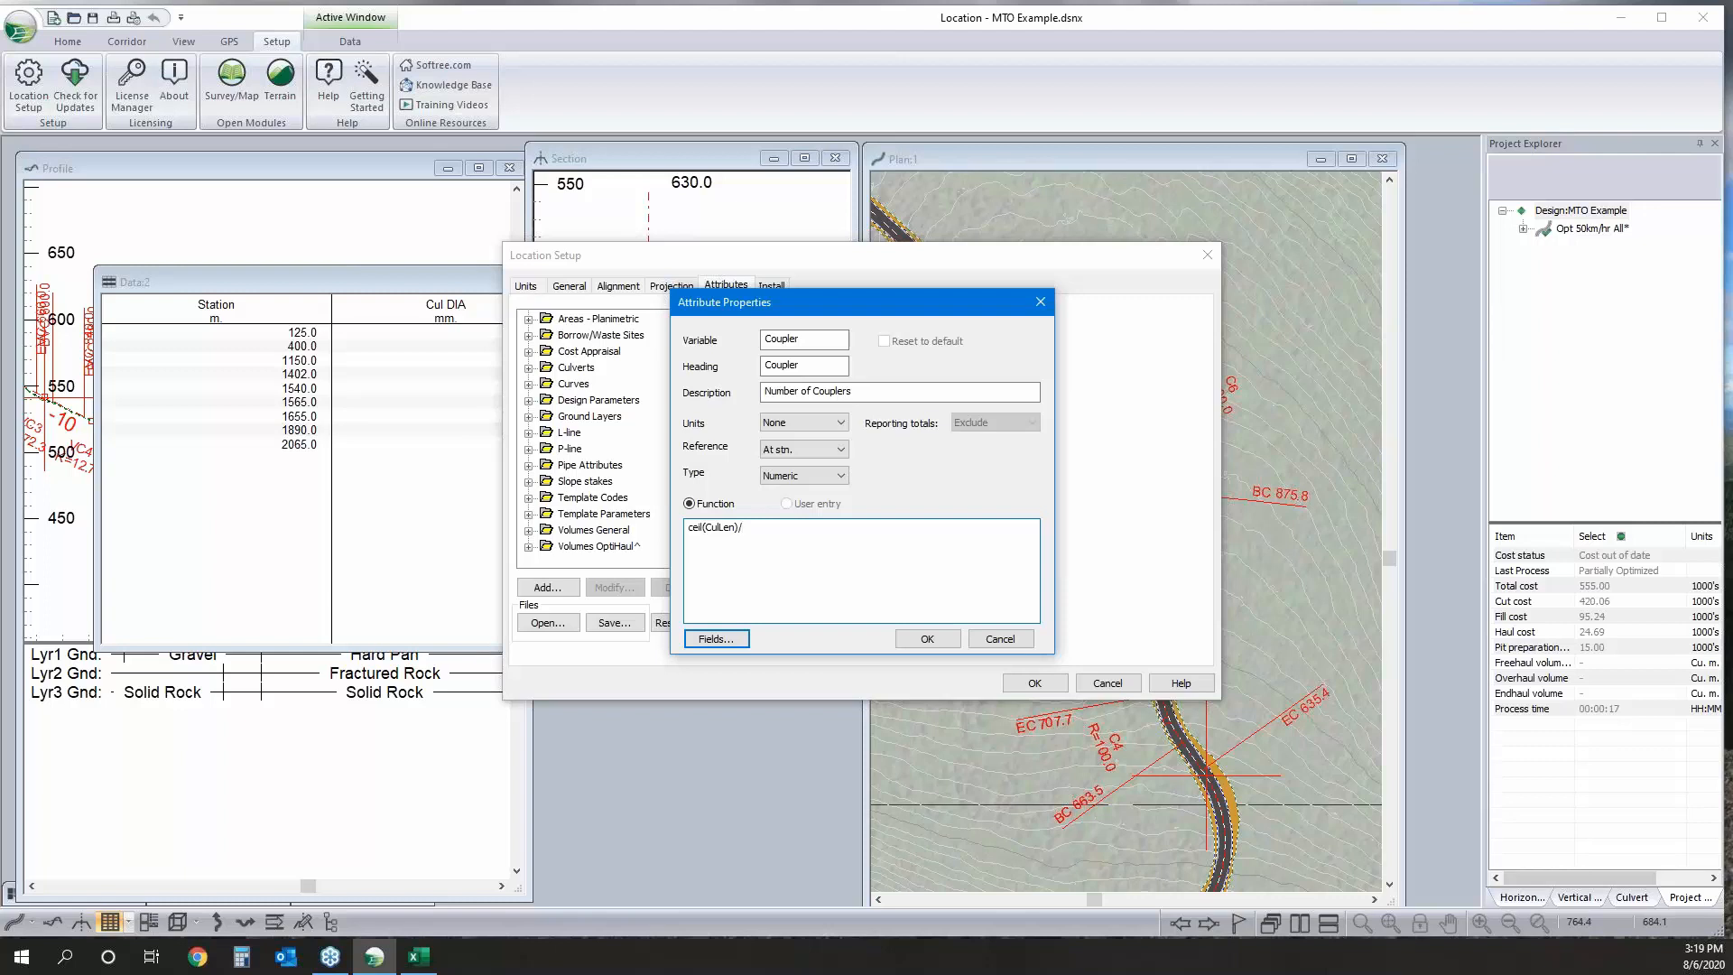
# Complete the Coupler function as floor(ceil(CulLen)/10), then save the attribute and the location setup.
pyautogui.write('/10')
pyautogui.write(')')
pyautogui.write('(')
pyautogui.write('flo')
pyautogui.write('or')
pyautogui.click(926, 639)
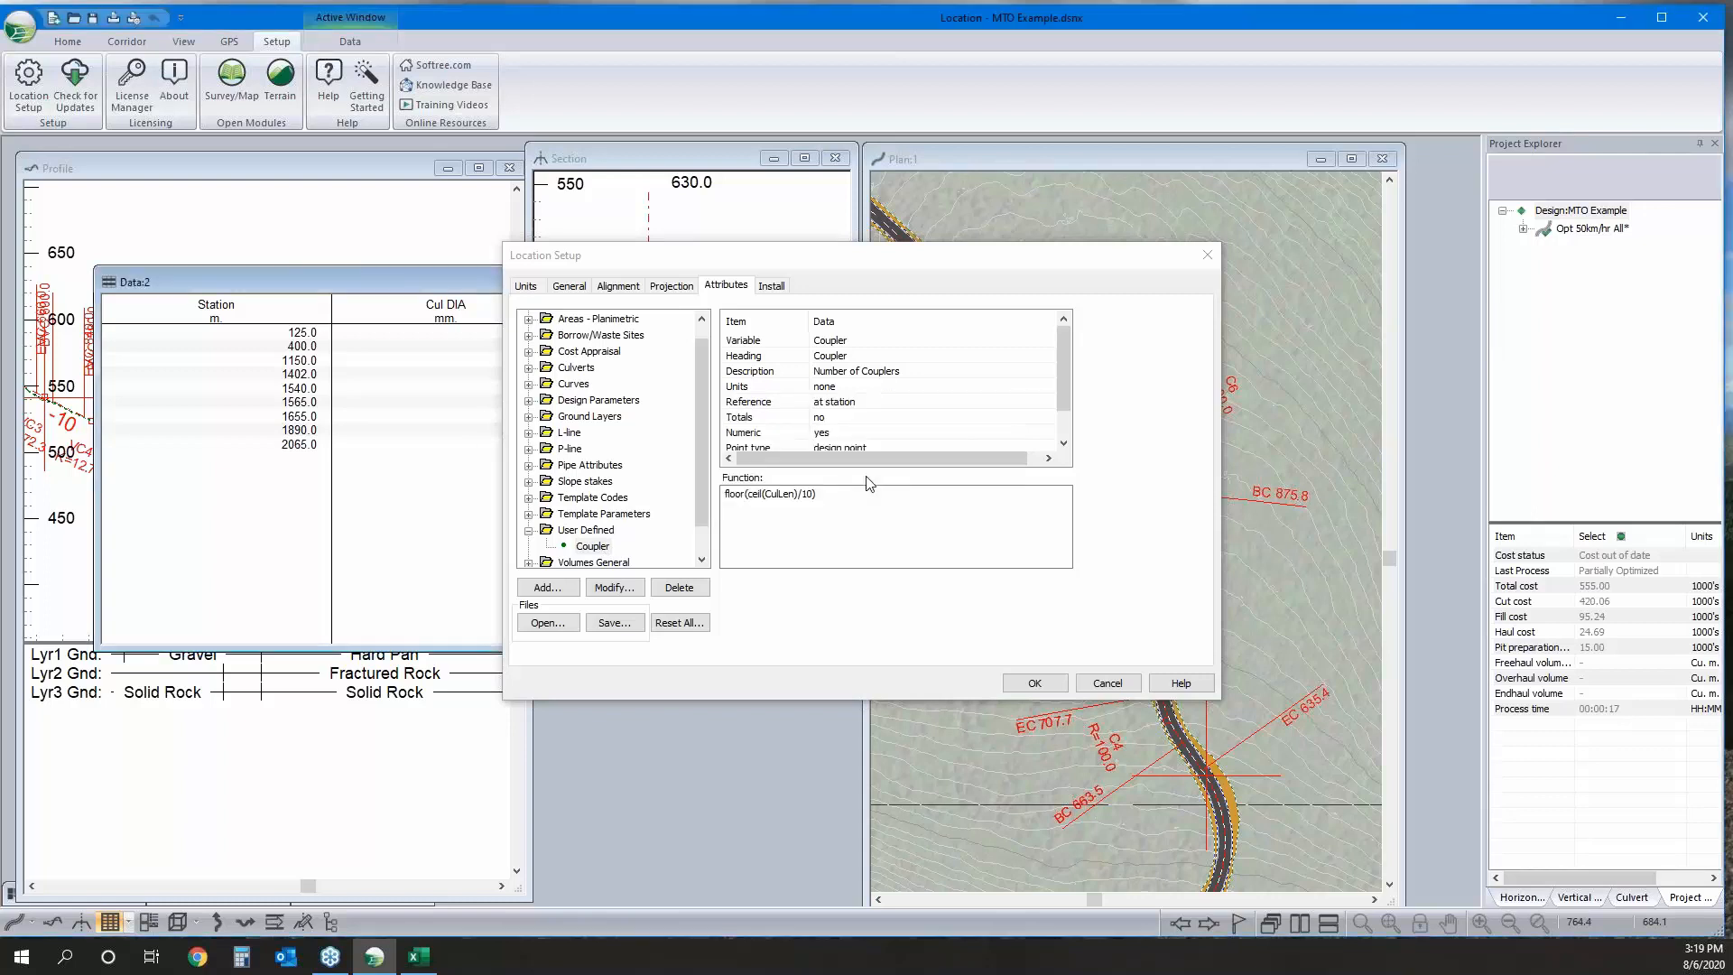
pyautogui.press('Return')
# Add the user-defined Coupler attribute as a column after Cul Len in the Data:2 culvert report.
pyautogui.rightClick(645, 401)
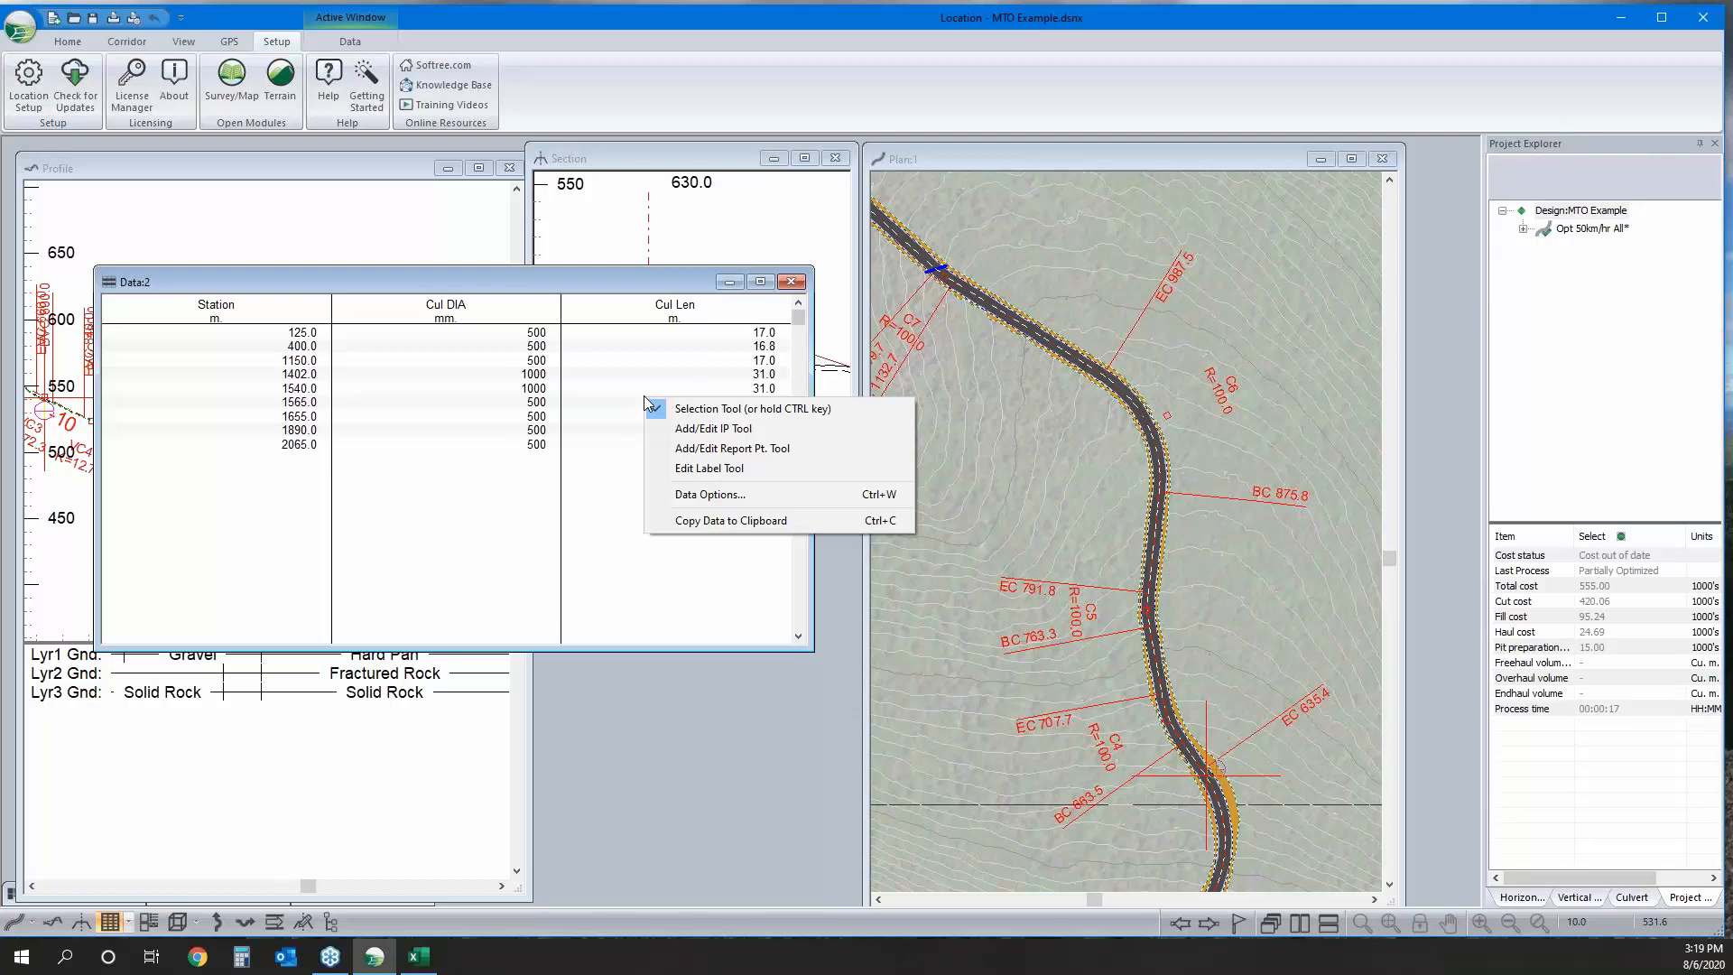
pyautogui.click(710, 494)
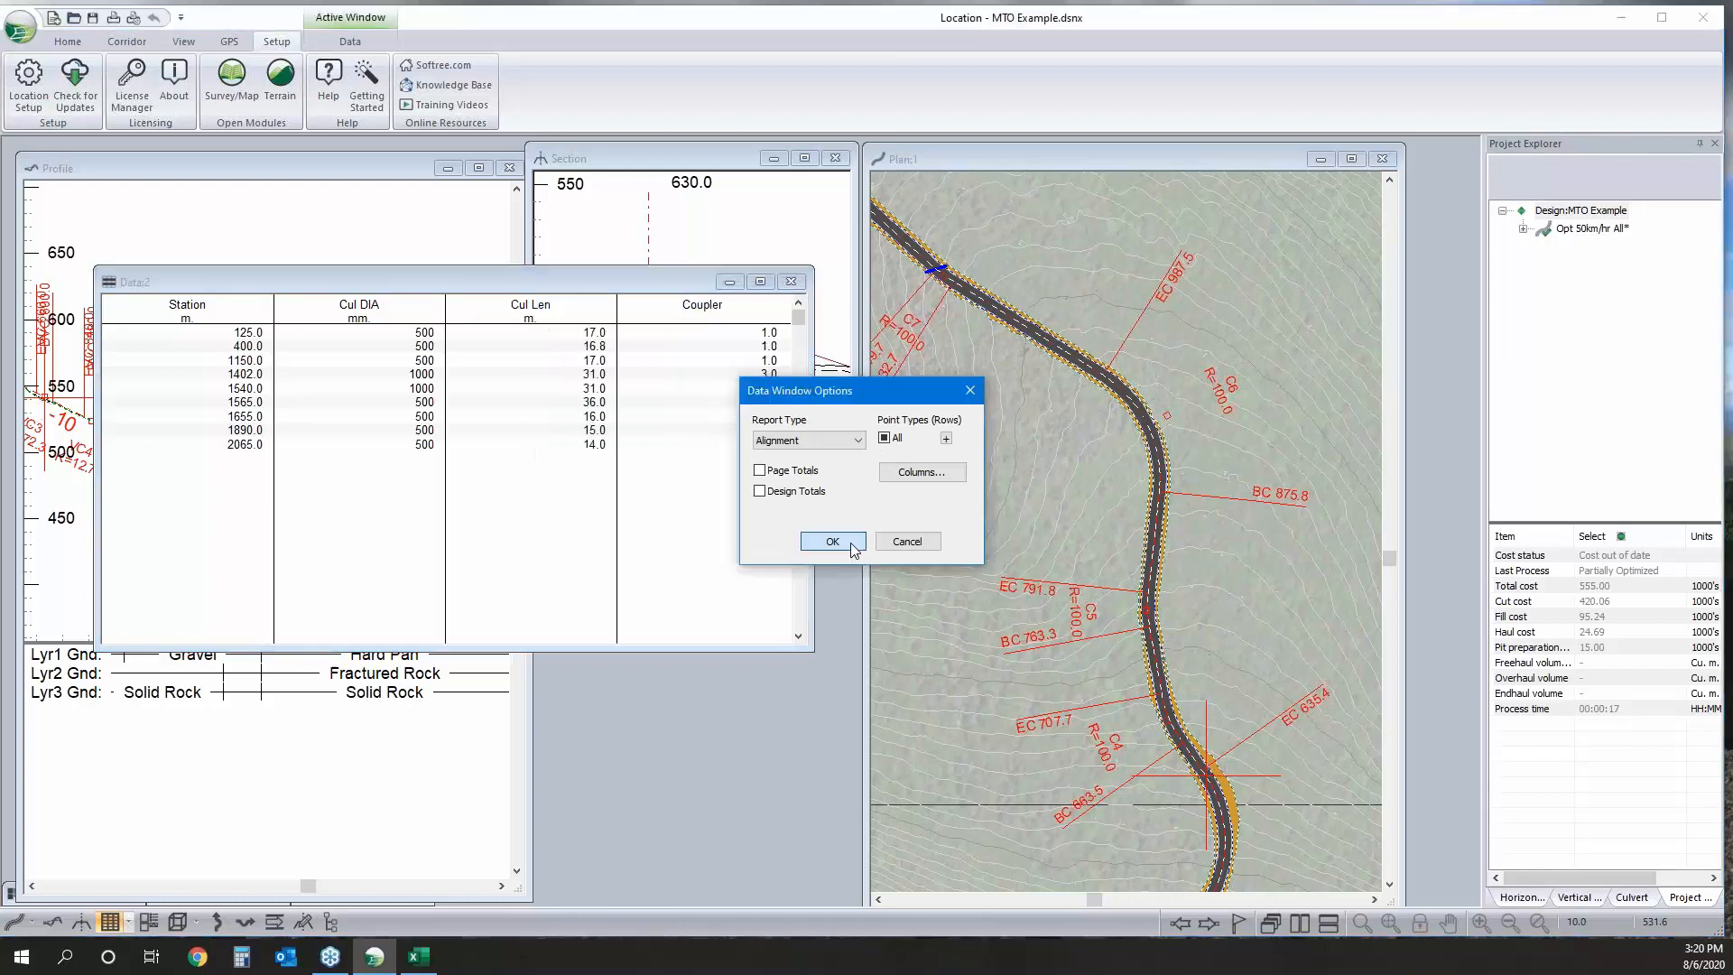
pyautogui.click(833, 541)
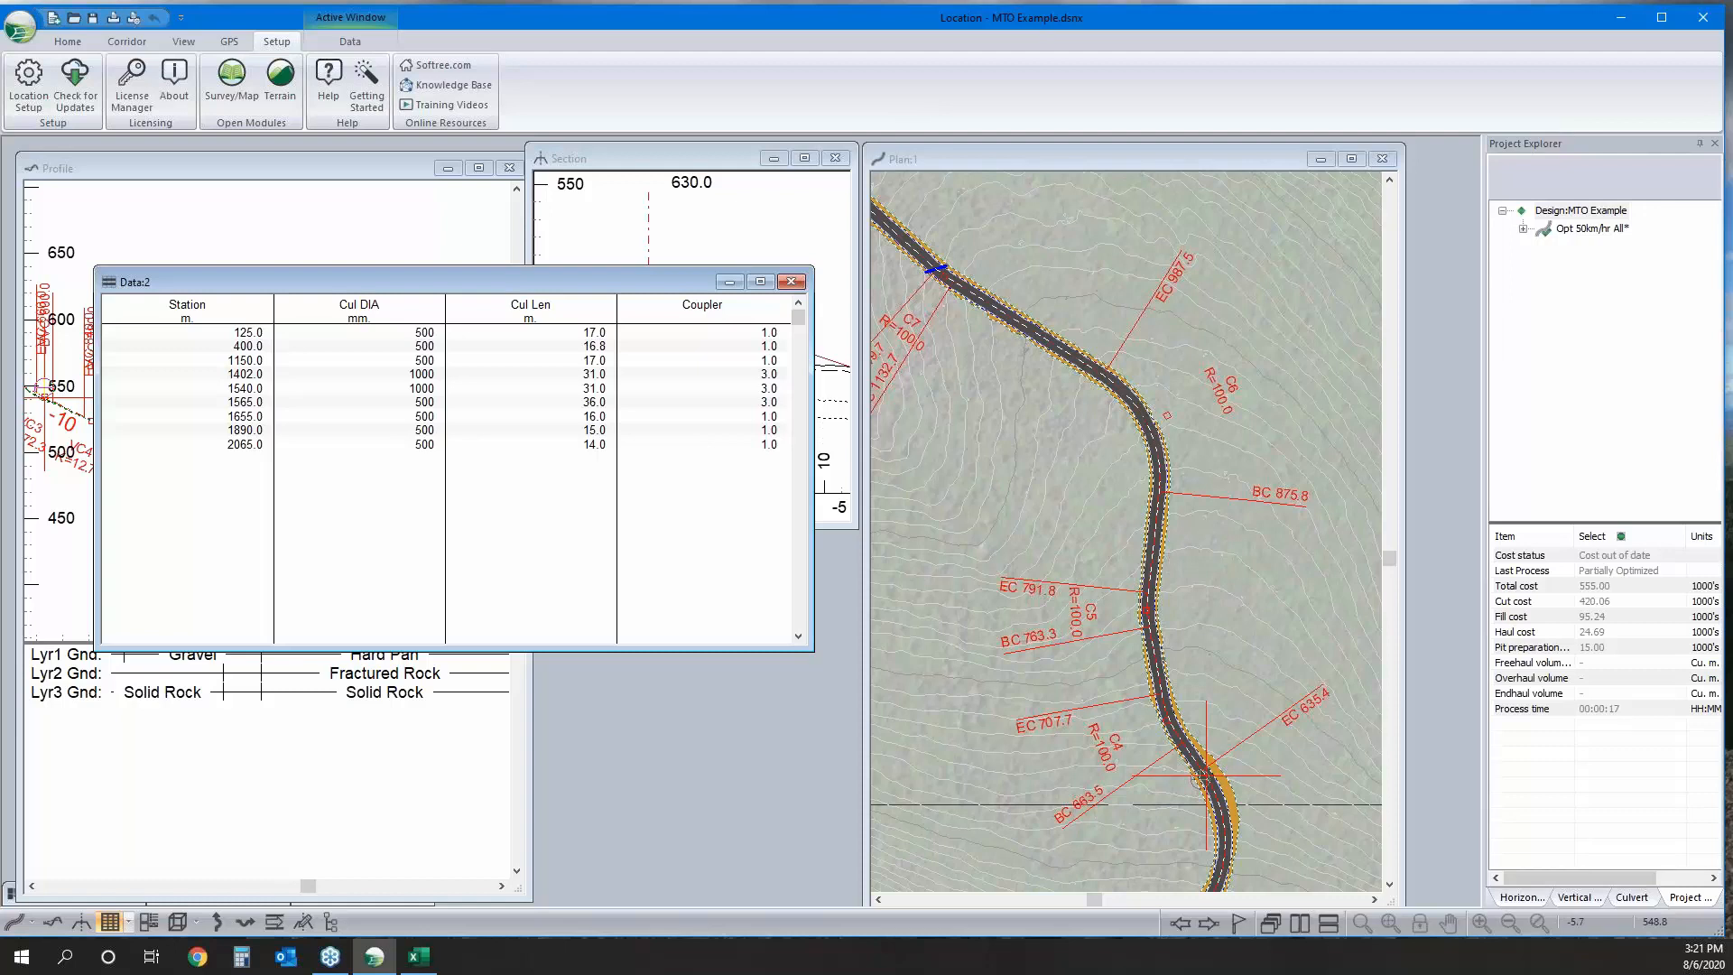
pyautogui.click(183, 41)
pyautogui.click(521, 86)
pyautogui.click(553, 187)
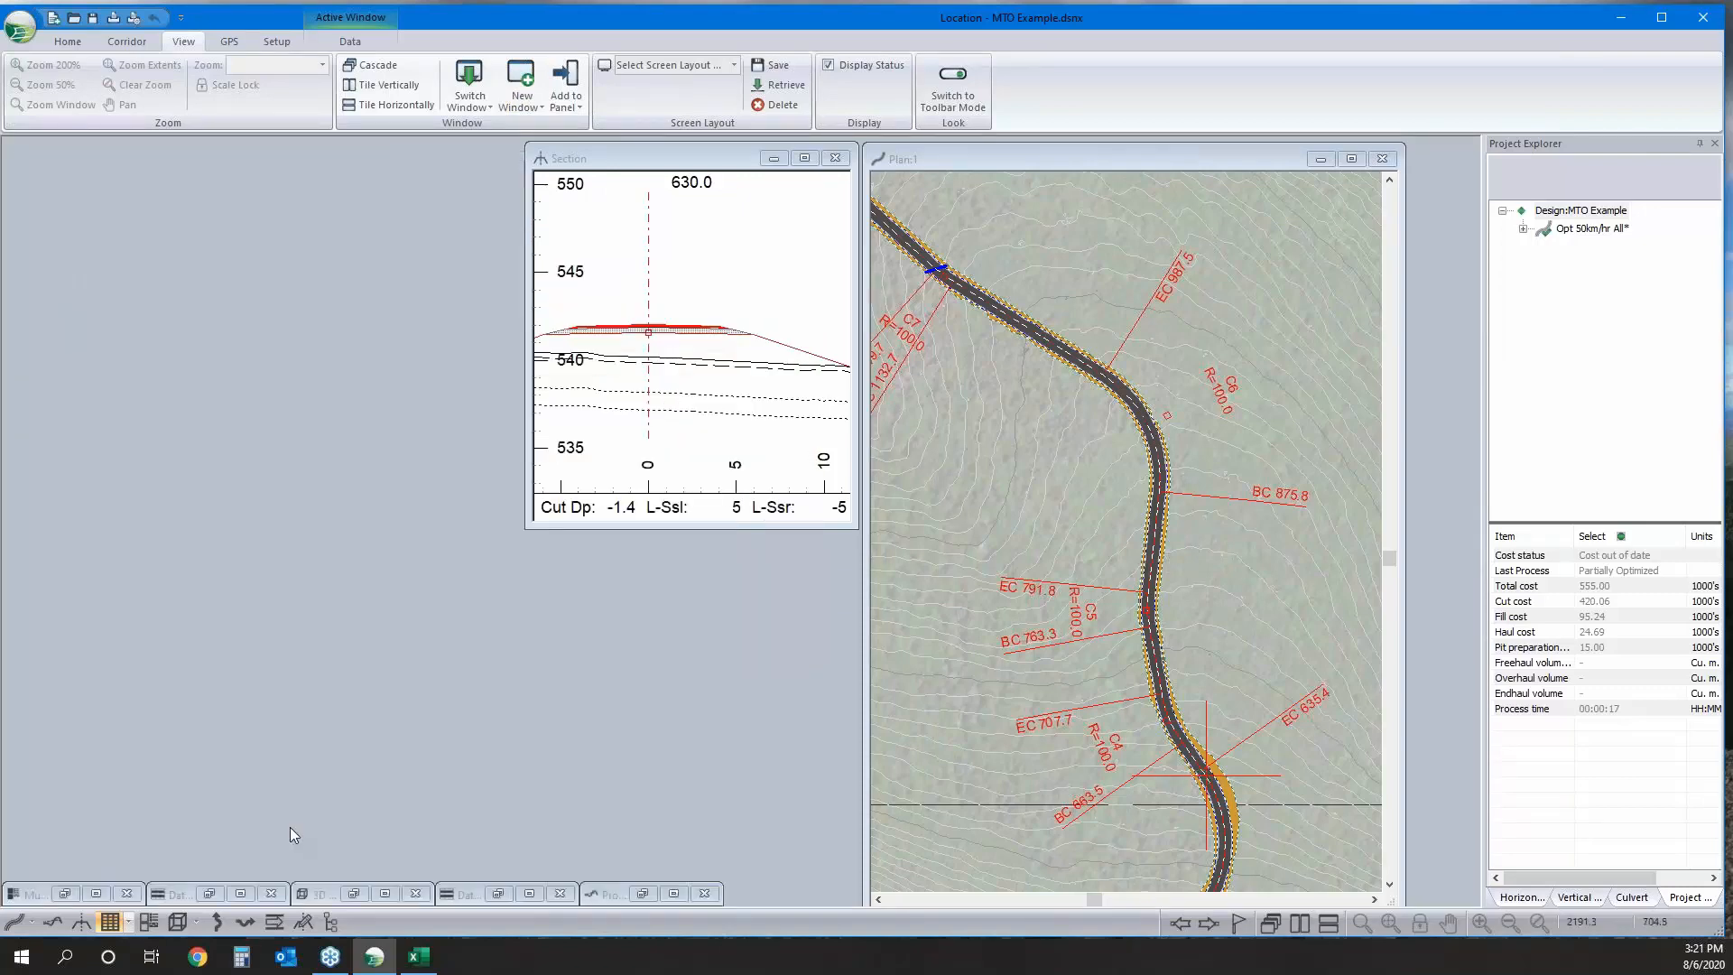
# Open the Data:1 report's column fields and read the description of Seed A. under Areas - Planimetric.
pyautogui.rightClick(984, 365)
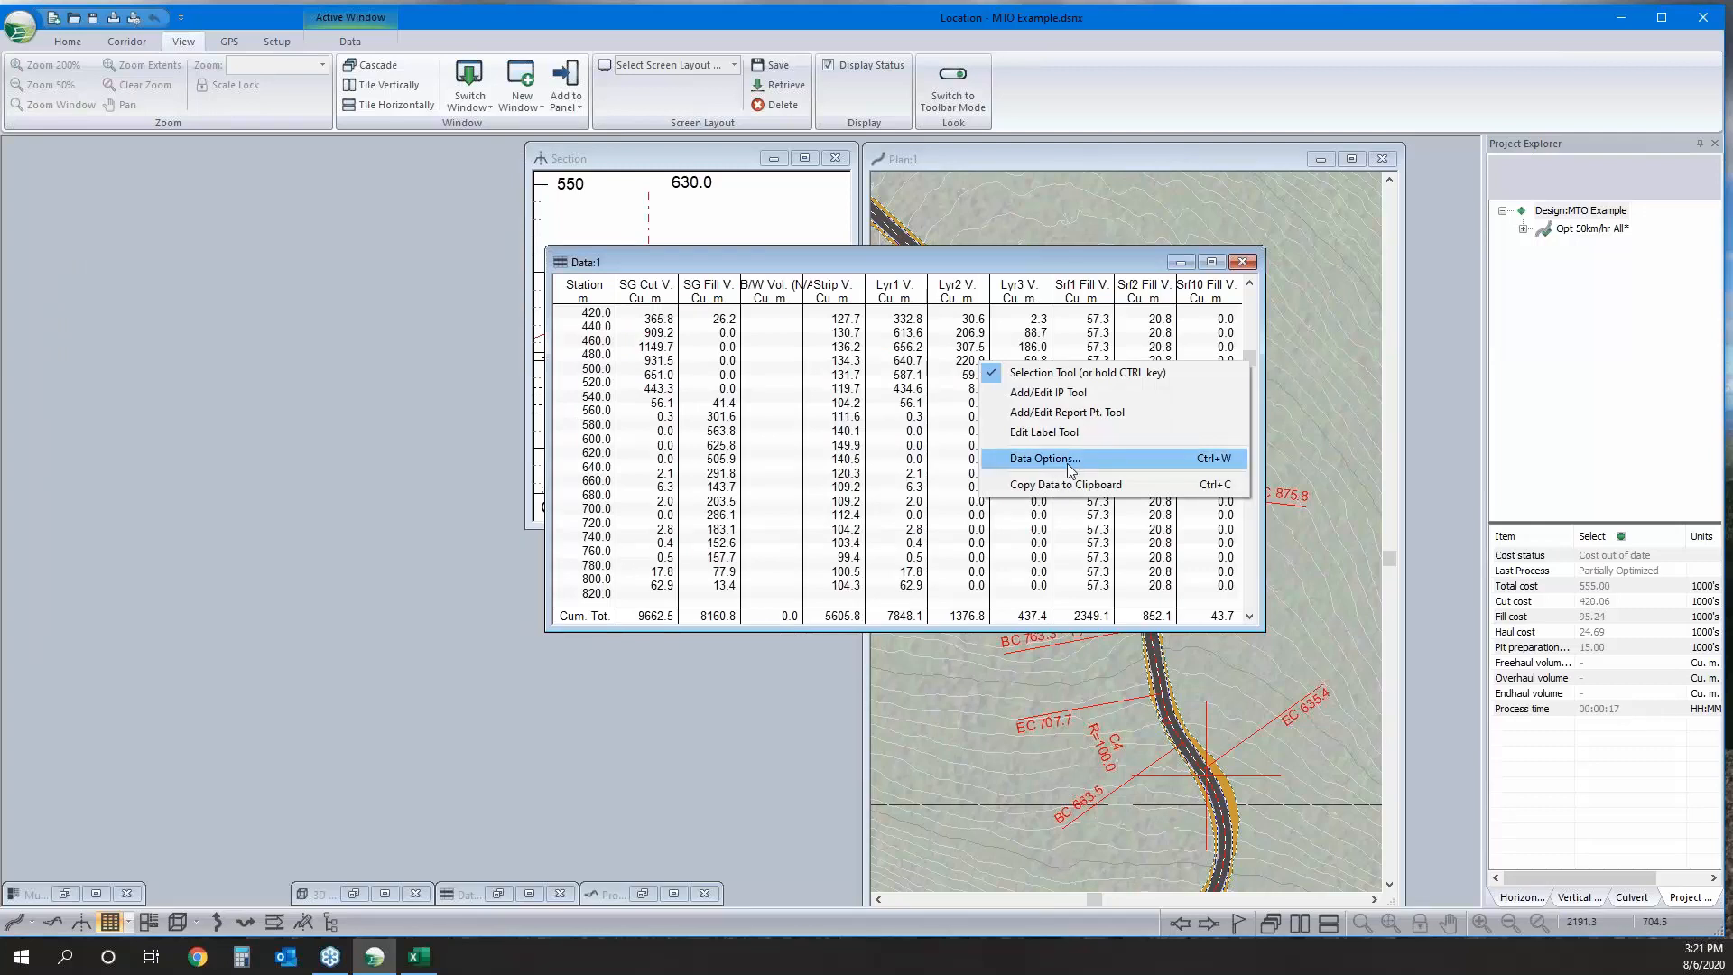
pyautogui.click(1067, 463)
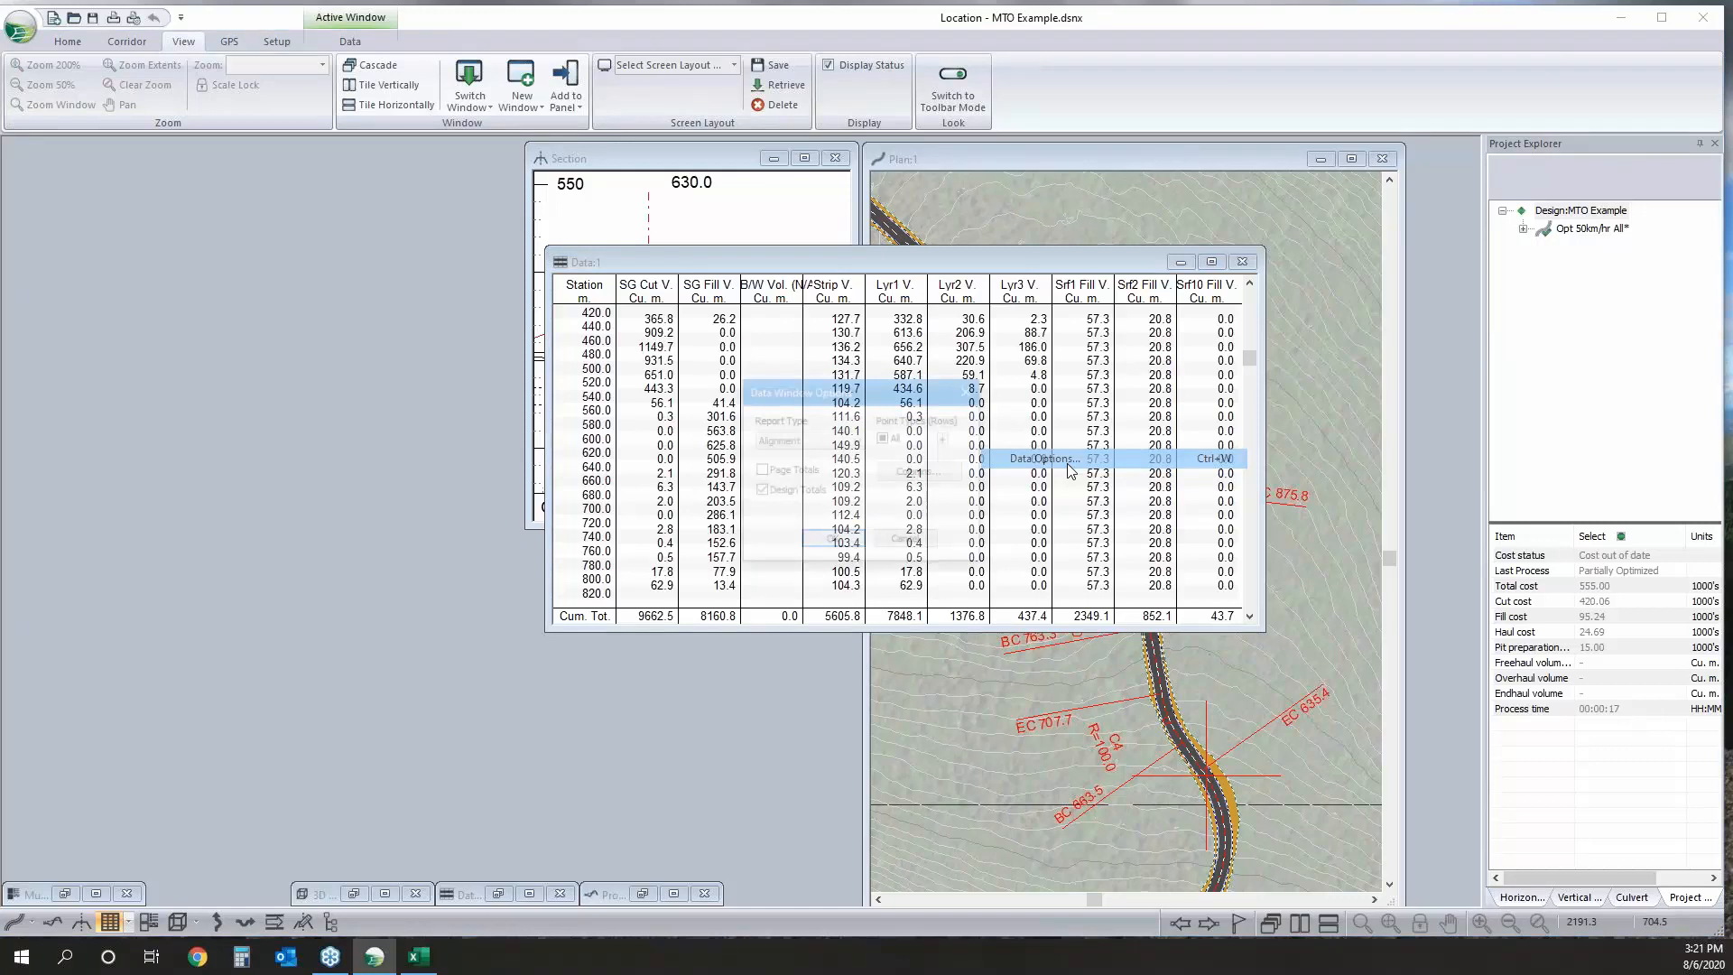
pyautogui.click(919, 472)
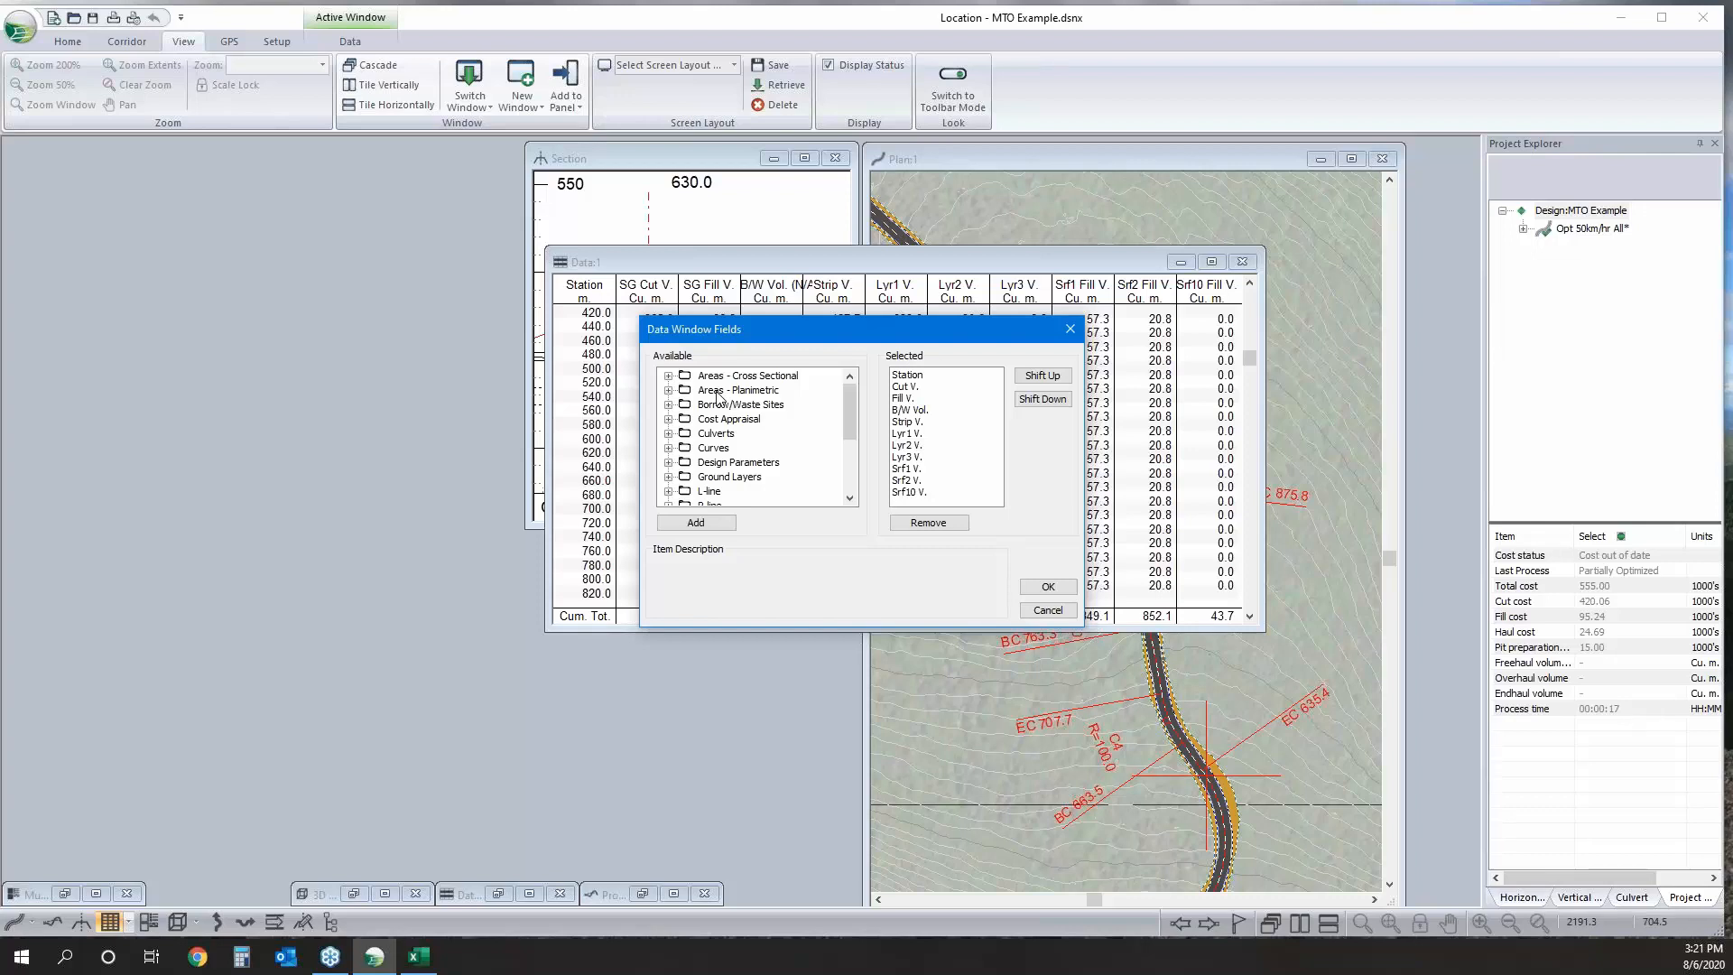
pyautogui.doubleClick(718, 391)
pyautogui.click(733, 419)
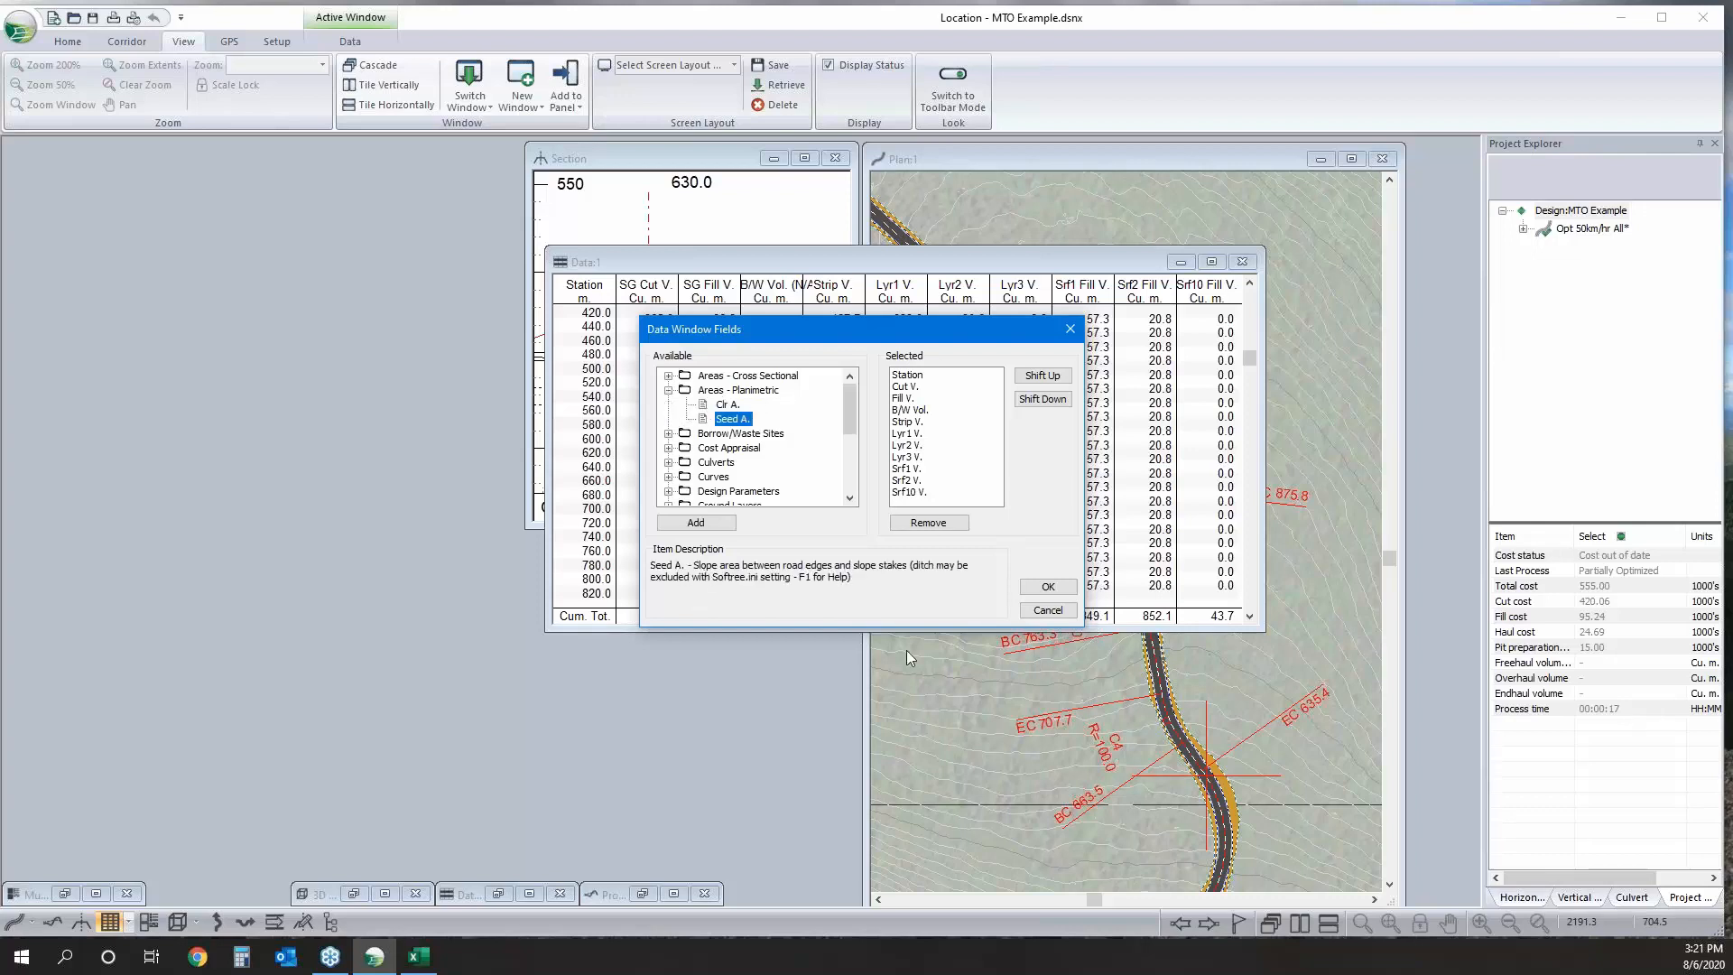
# Add Seed A. as a column in the Data:1 report and minimize the report window.
pyautogui.click(696, 523)
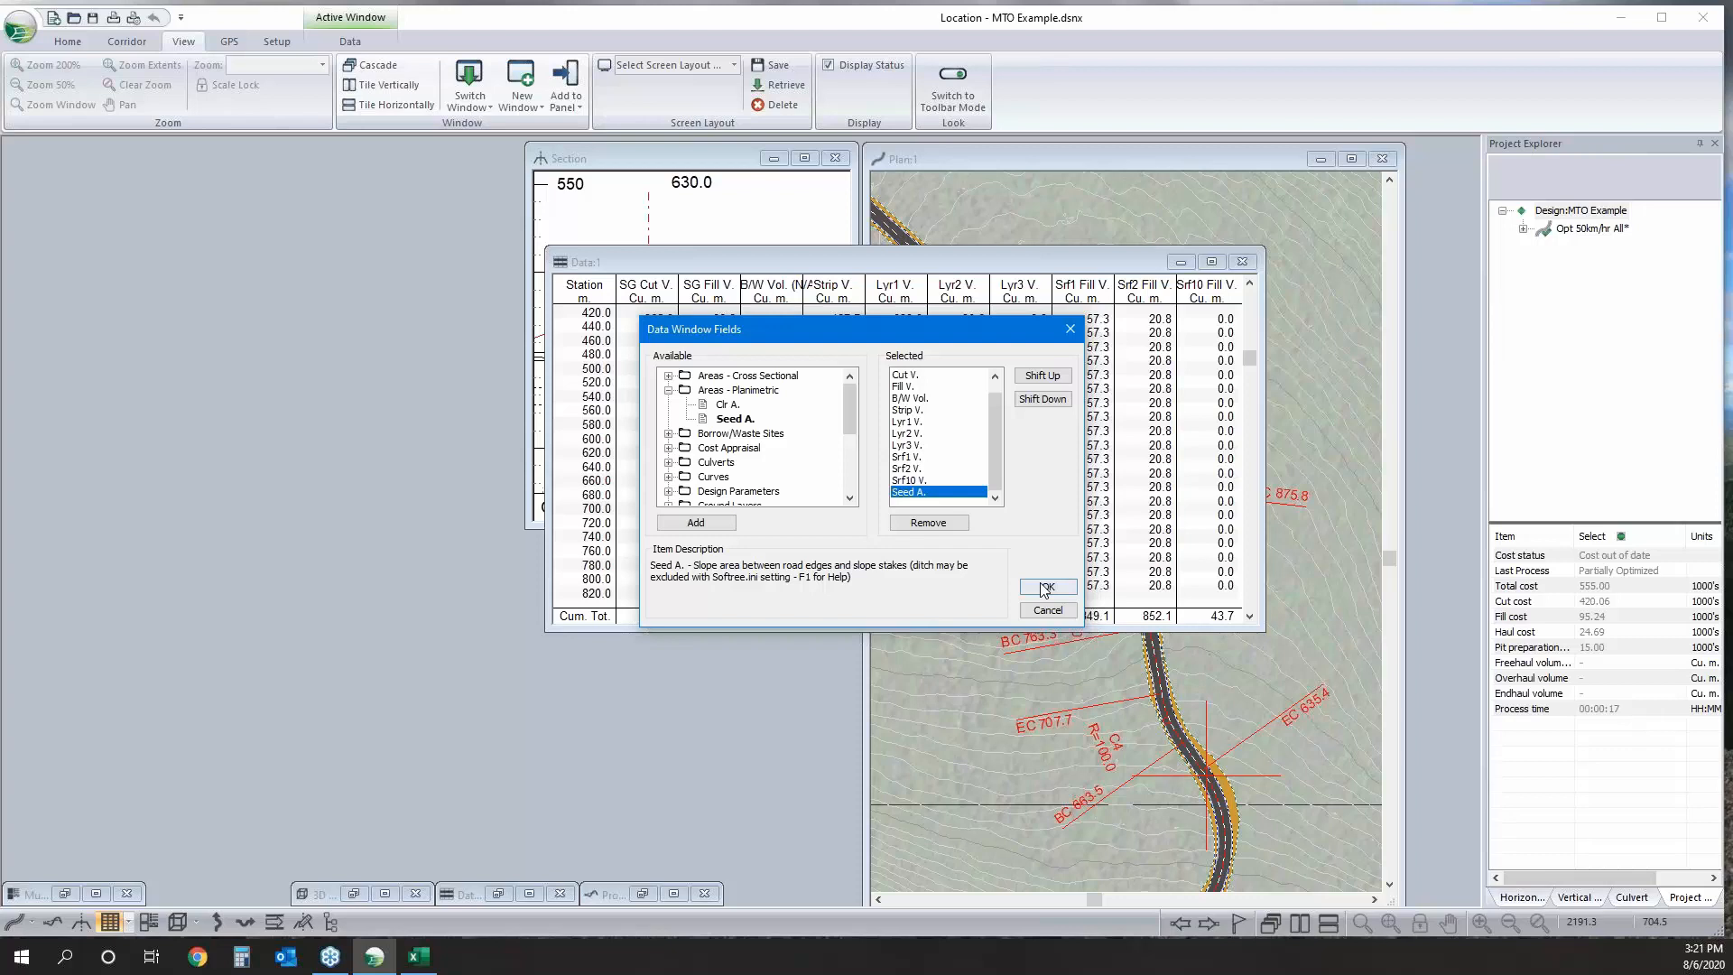
pyautogui.click(1044, 588)
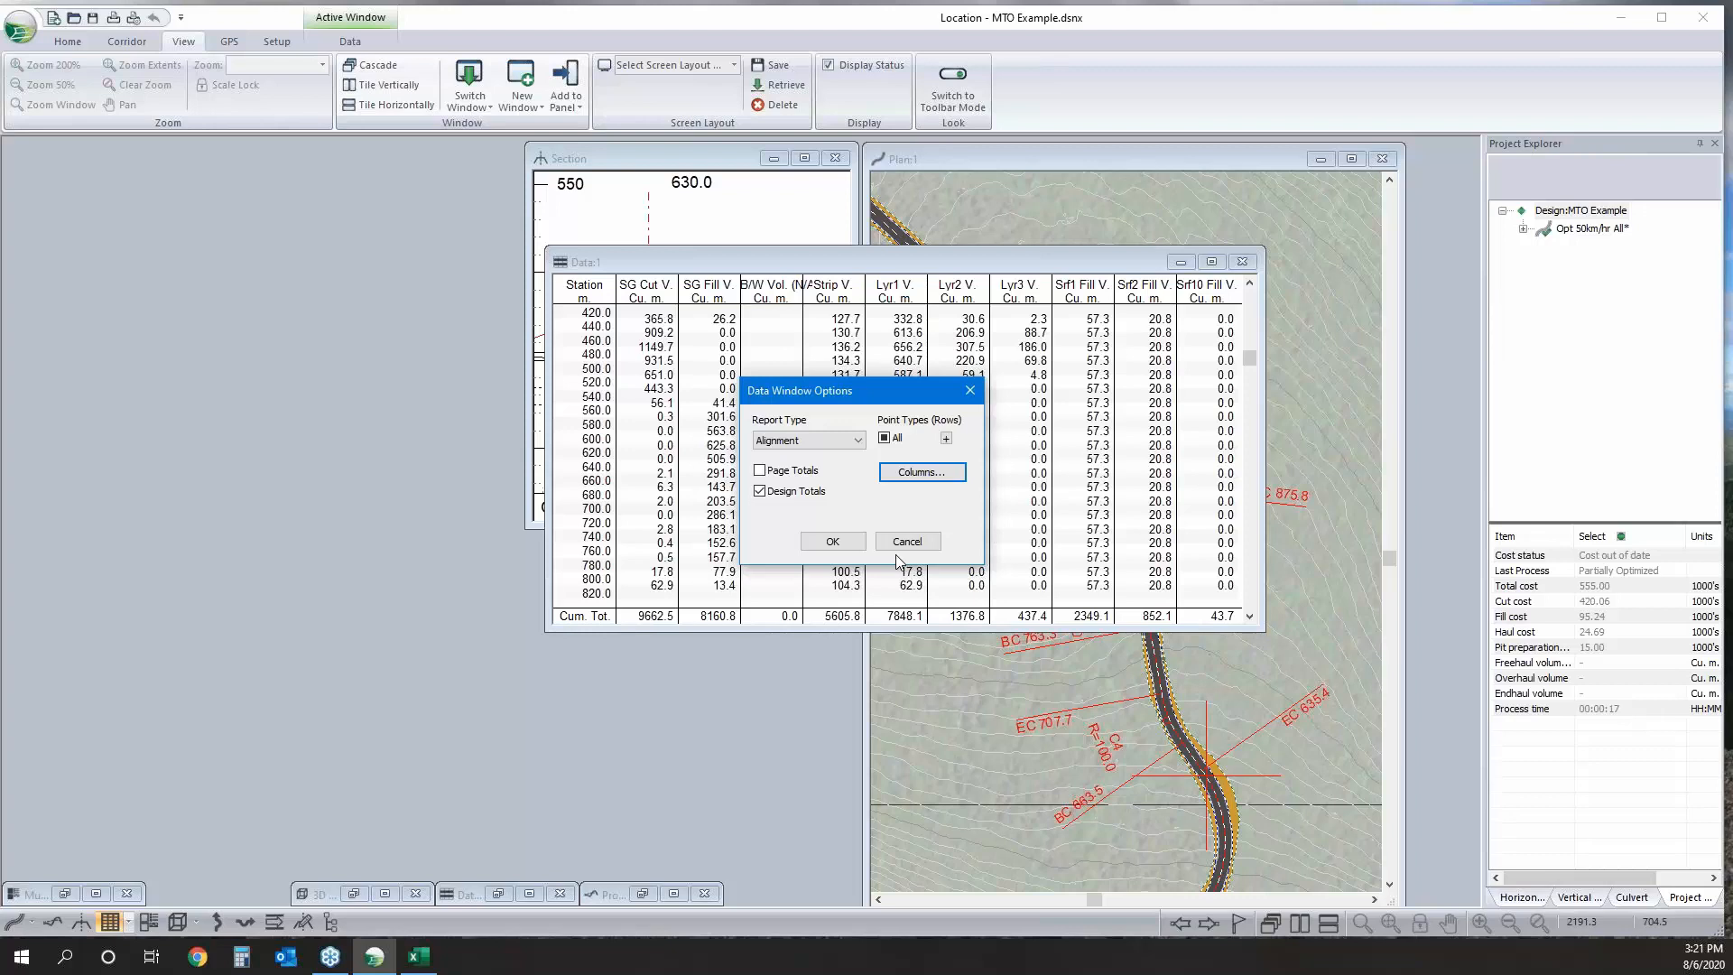
pyautogui.click(839, 544)
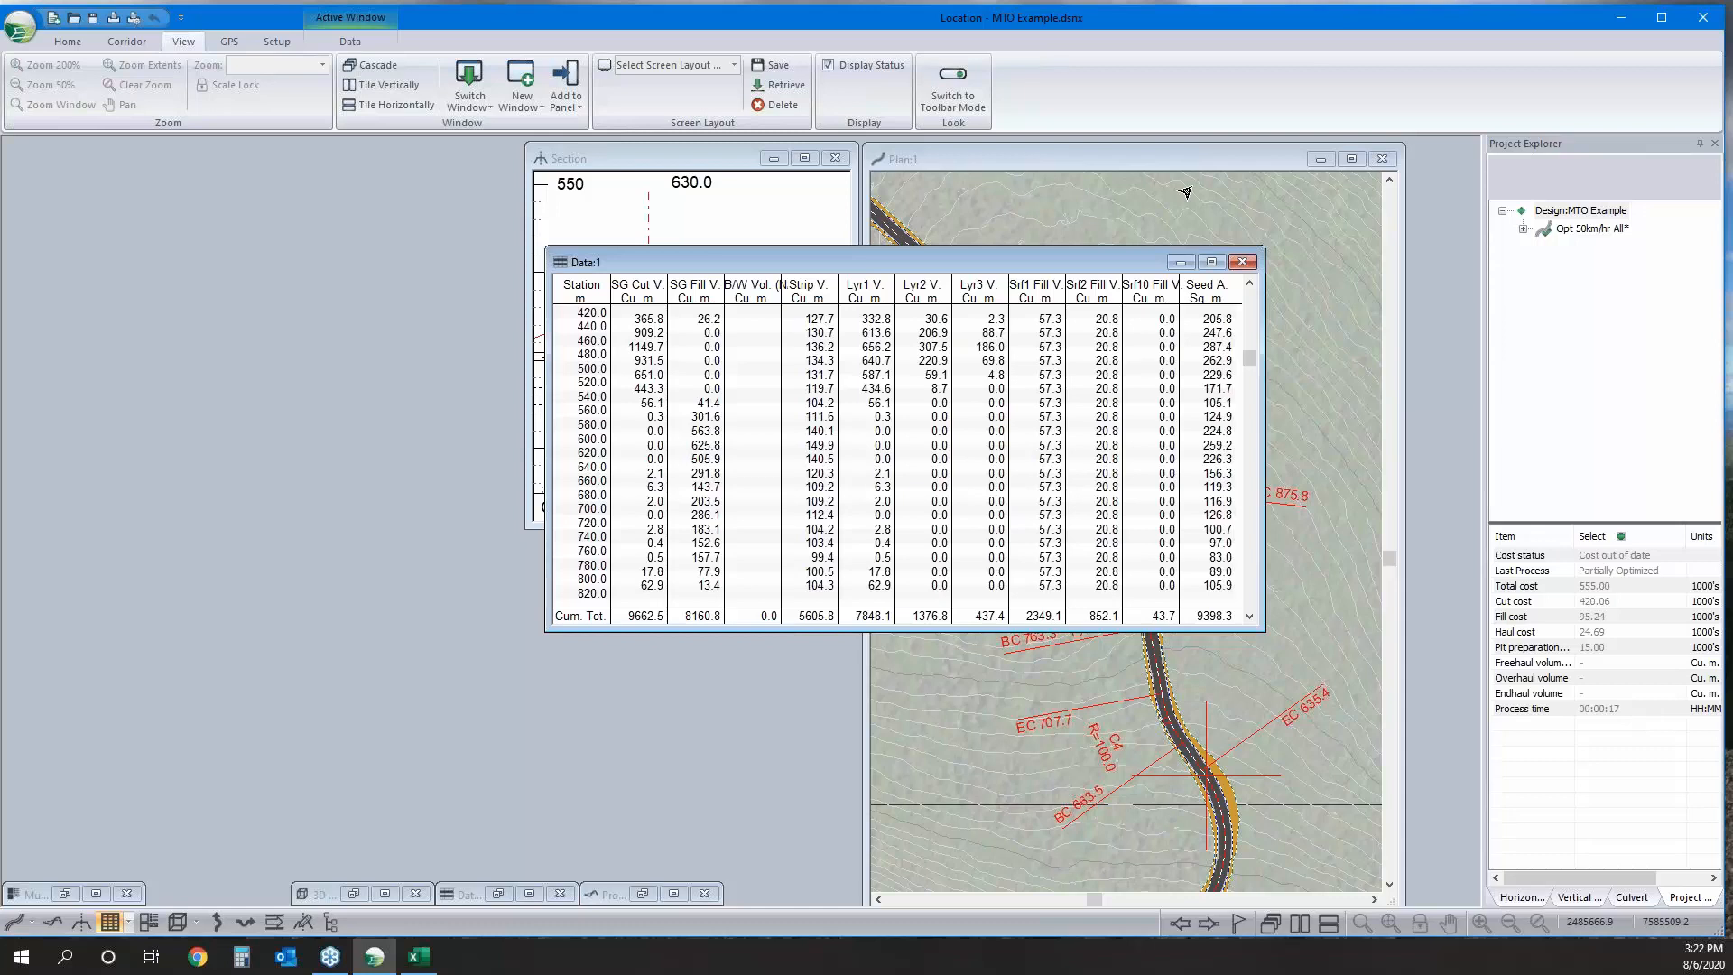
pyautogui.click(1180, 262)
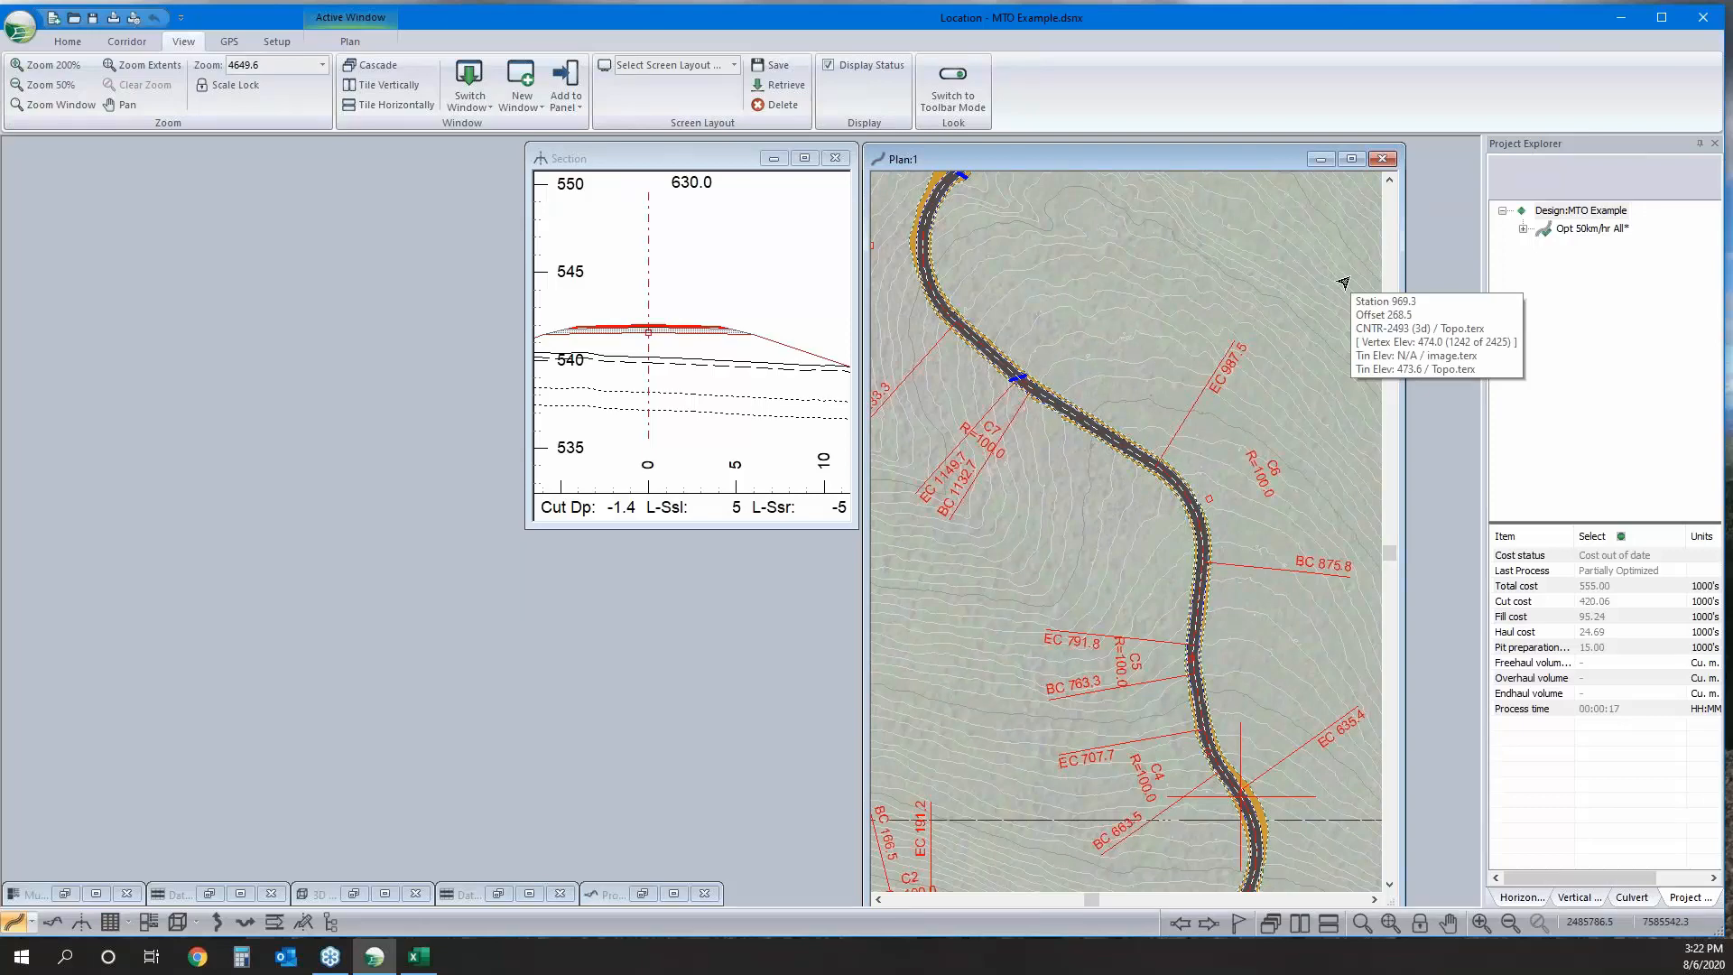
# Examine the borrow pit at station 1241.2 in the pits of Assign Parameters by Range, then close without changes.
pyautogui.scroll(2, 1067, 408)
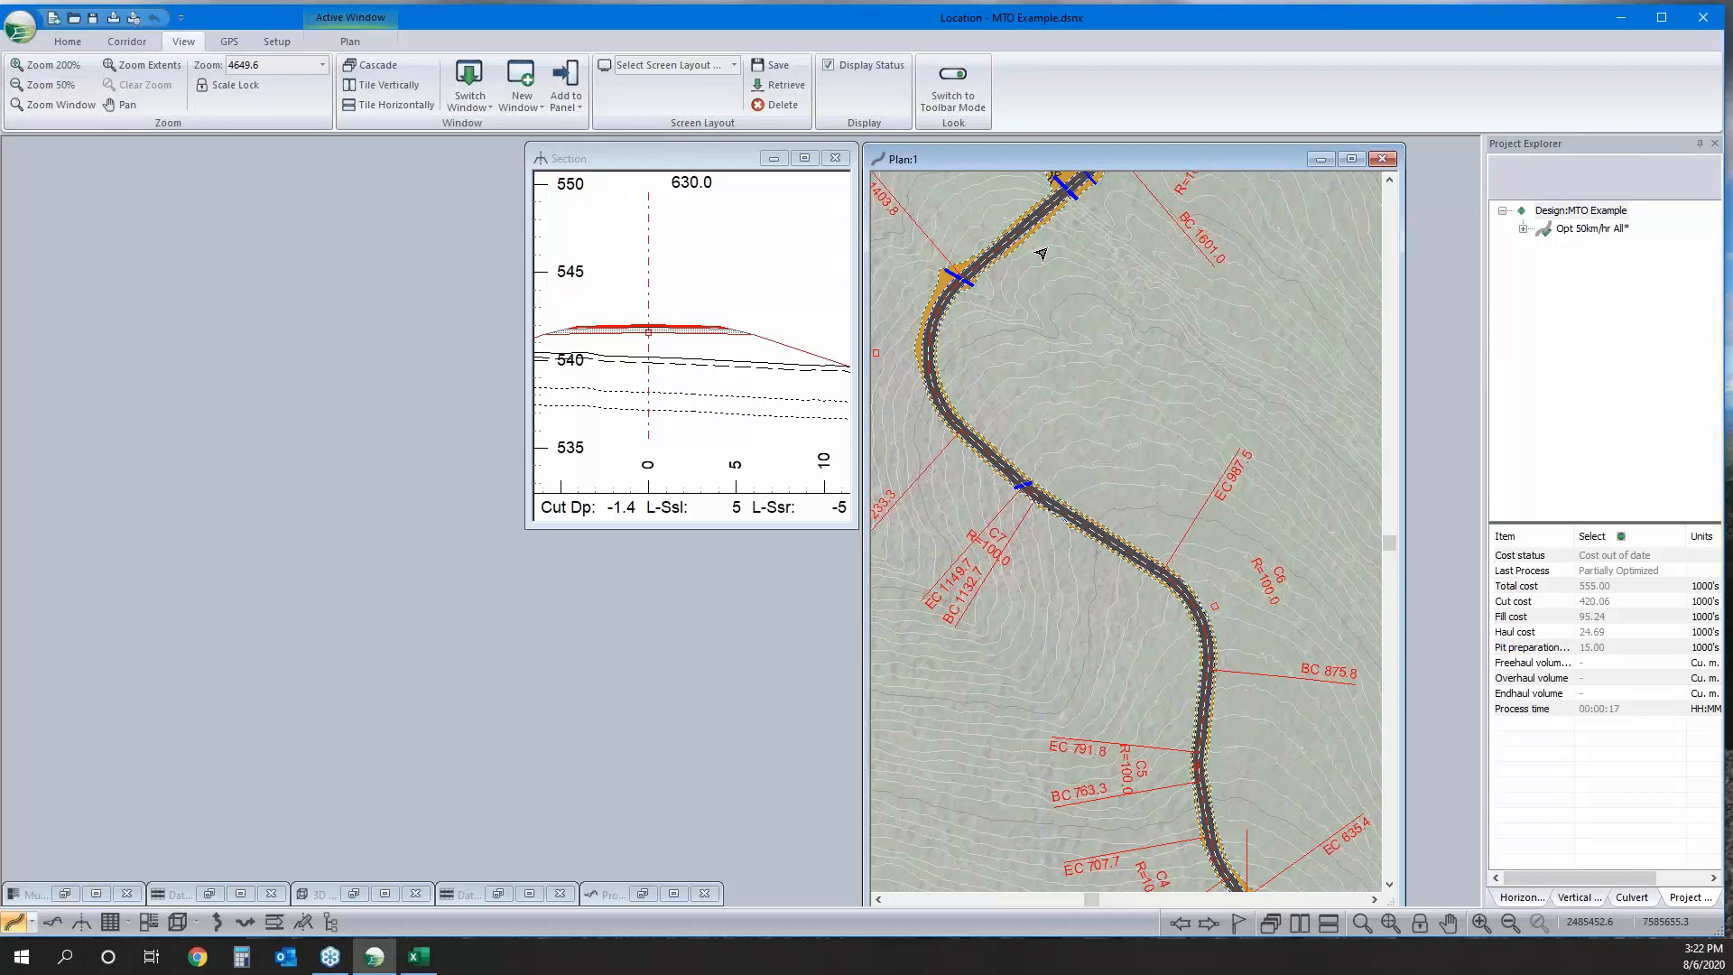
pyautogui.click(68, 41)
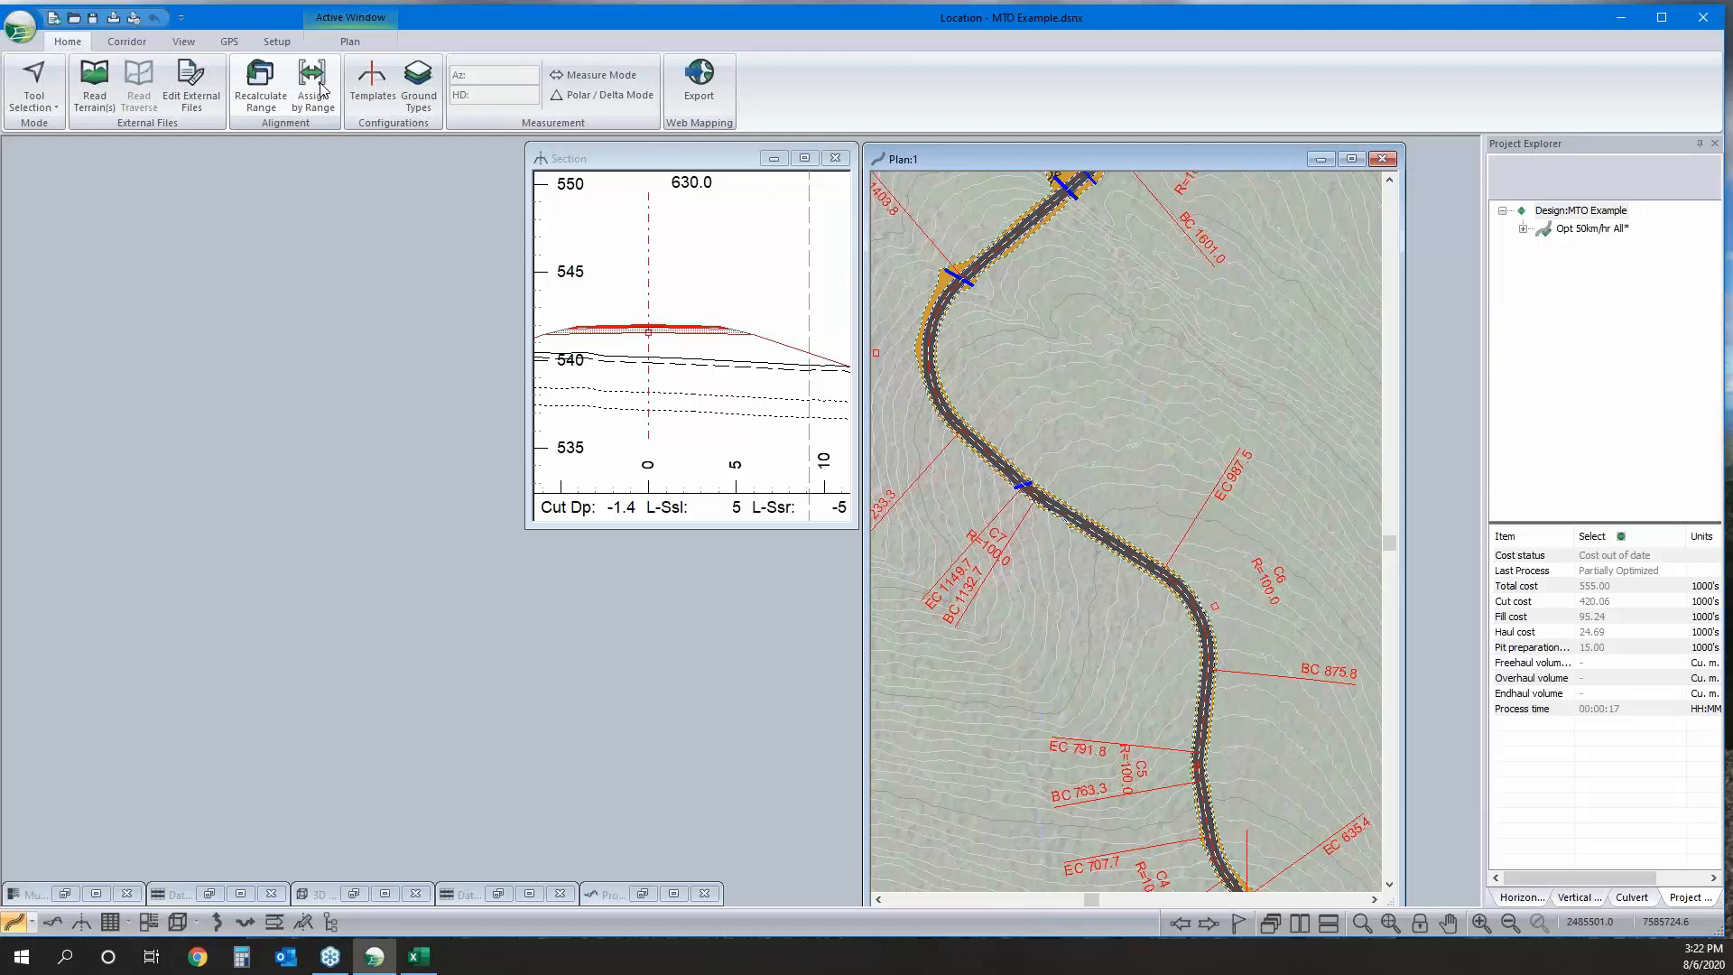
pyautogui.click(312, 81)
pyautogui.click(704, 394)
pyautogui.click(688, 384)
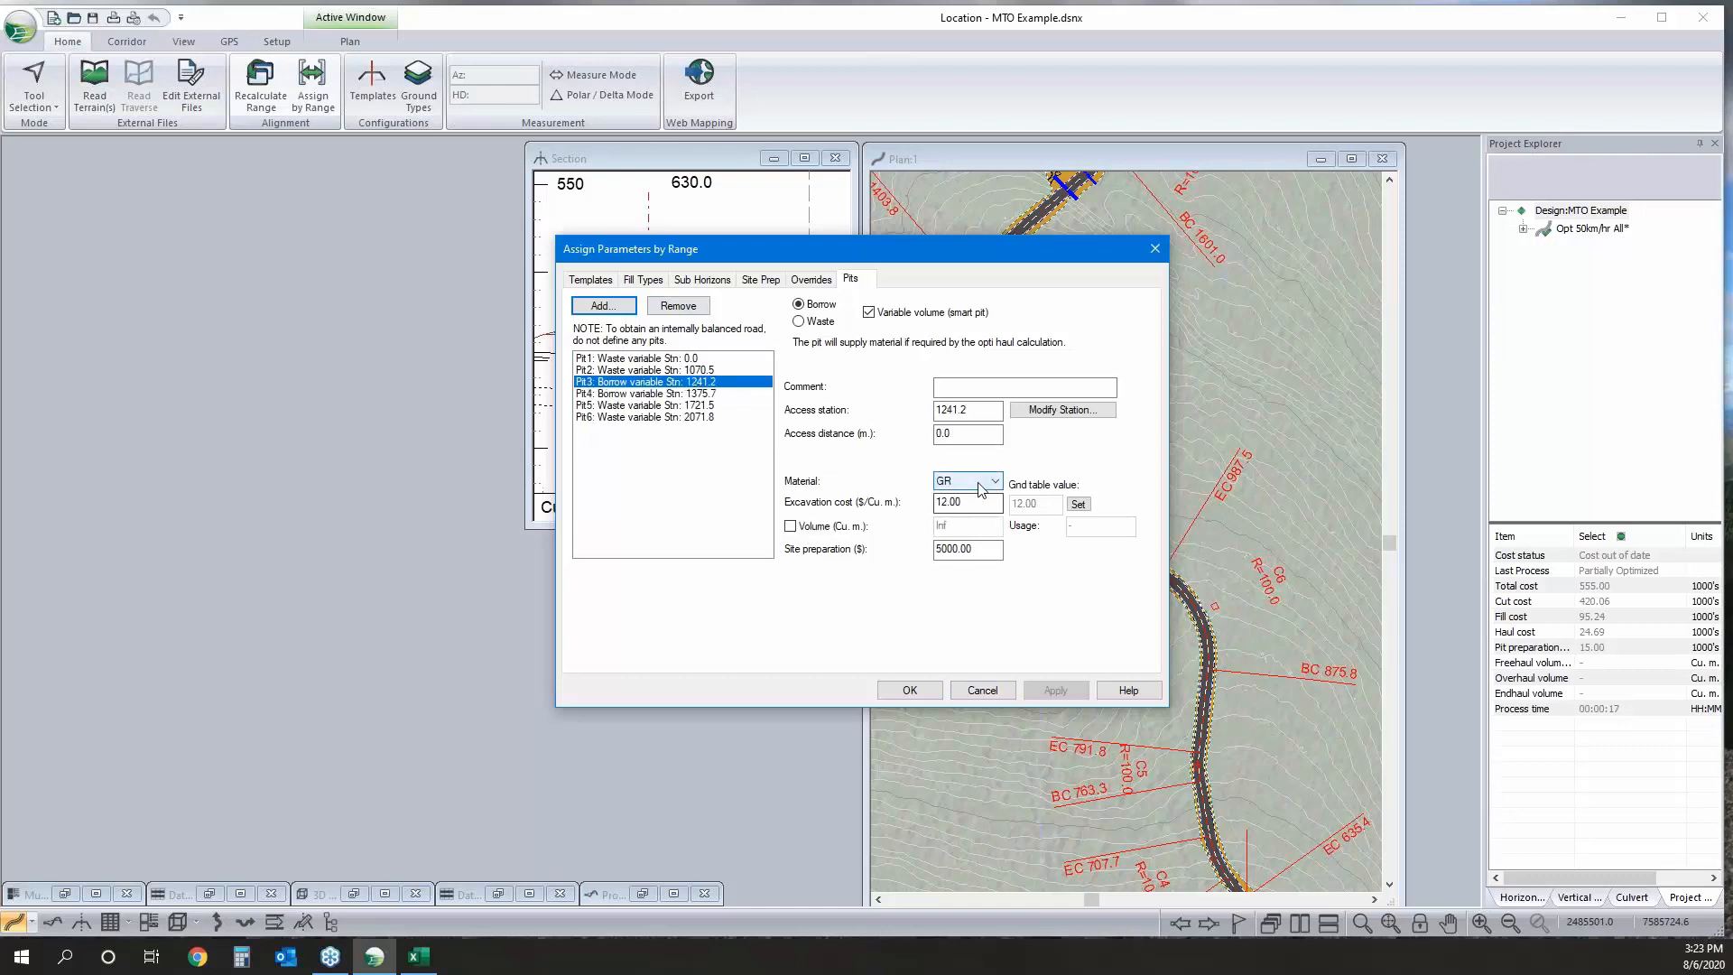
pyautogui.click(982, 691)
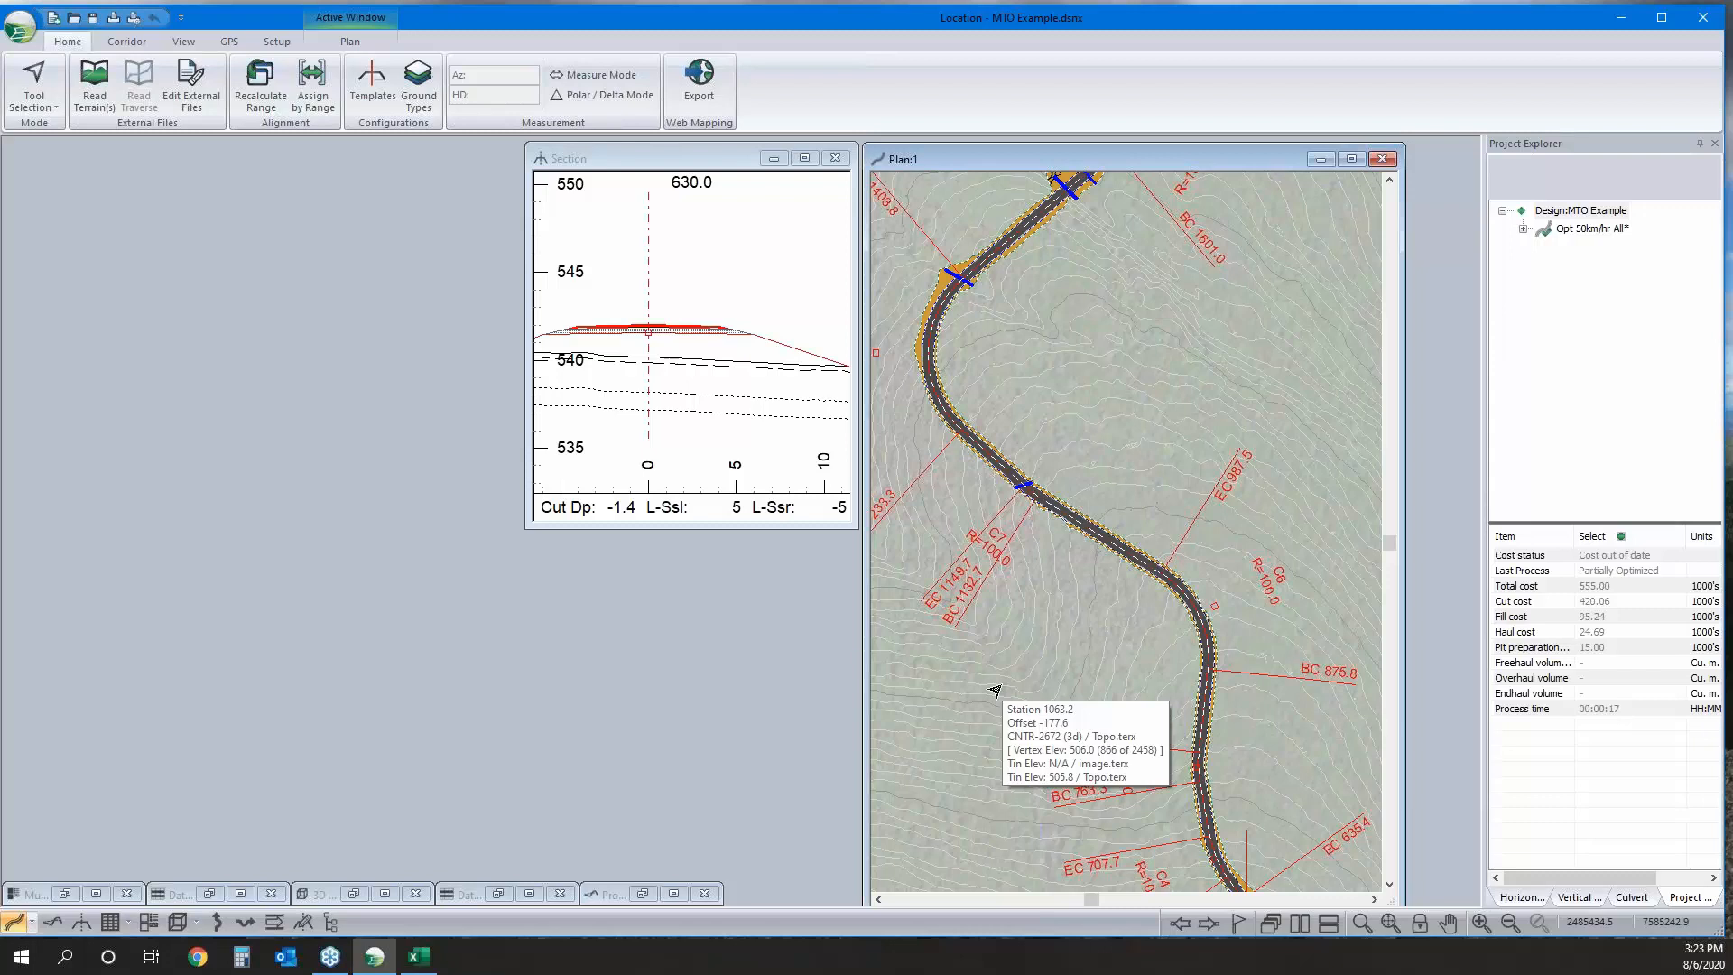
# Restore the profile window and display its mass haul diagram with free haul distance 100.0 and over haul distance 500.0.
pyautogui.click(60, 922)
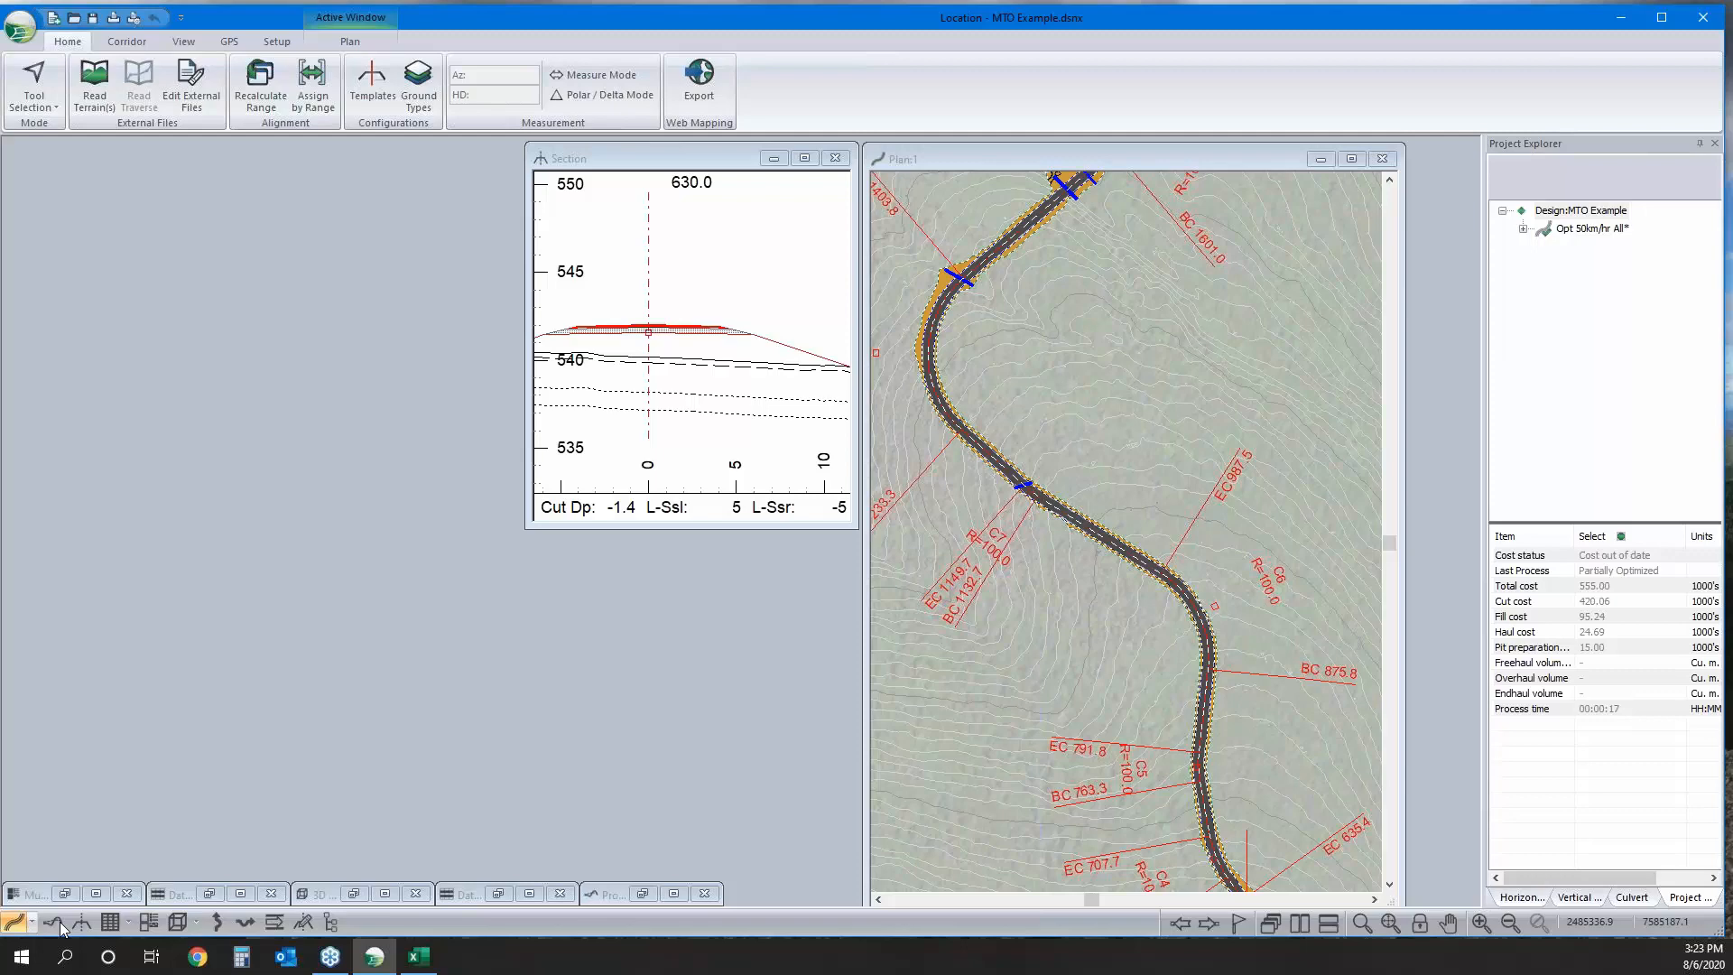
pyautogui.click(55, 922)
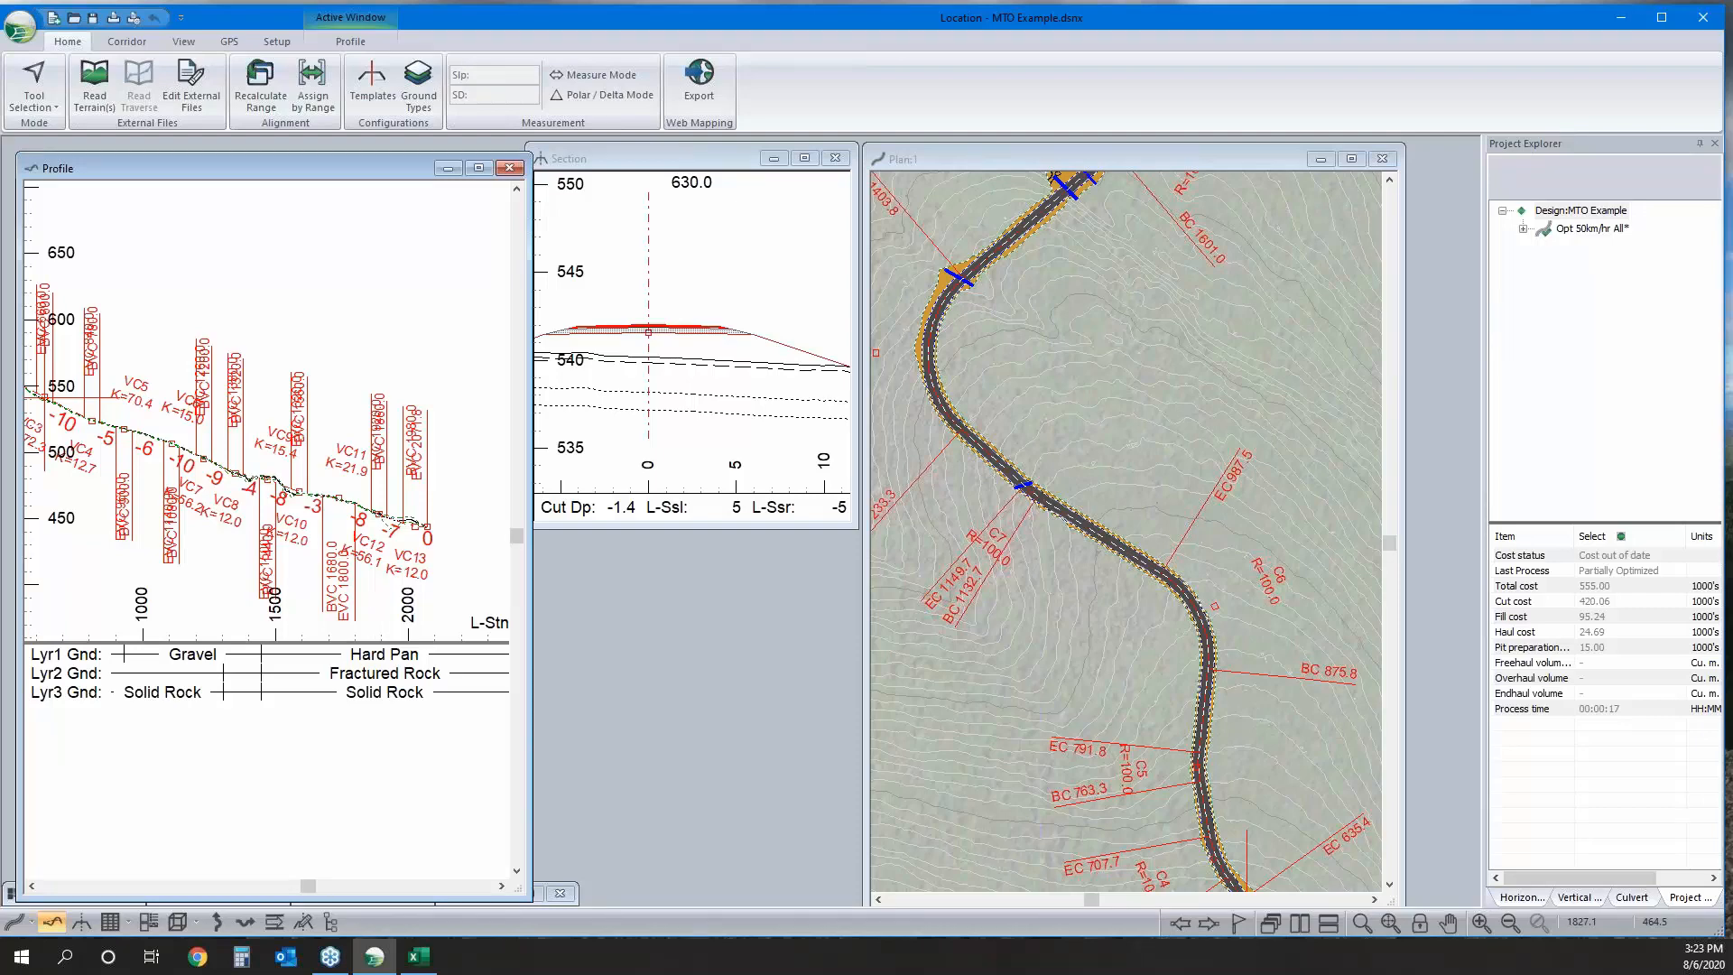
pyautogui.click(998, 545)
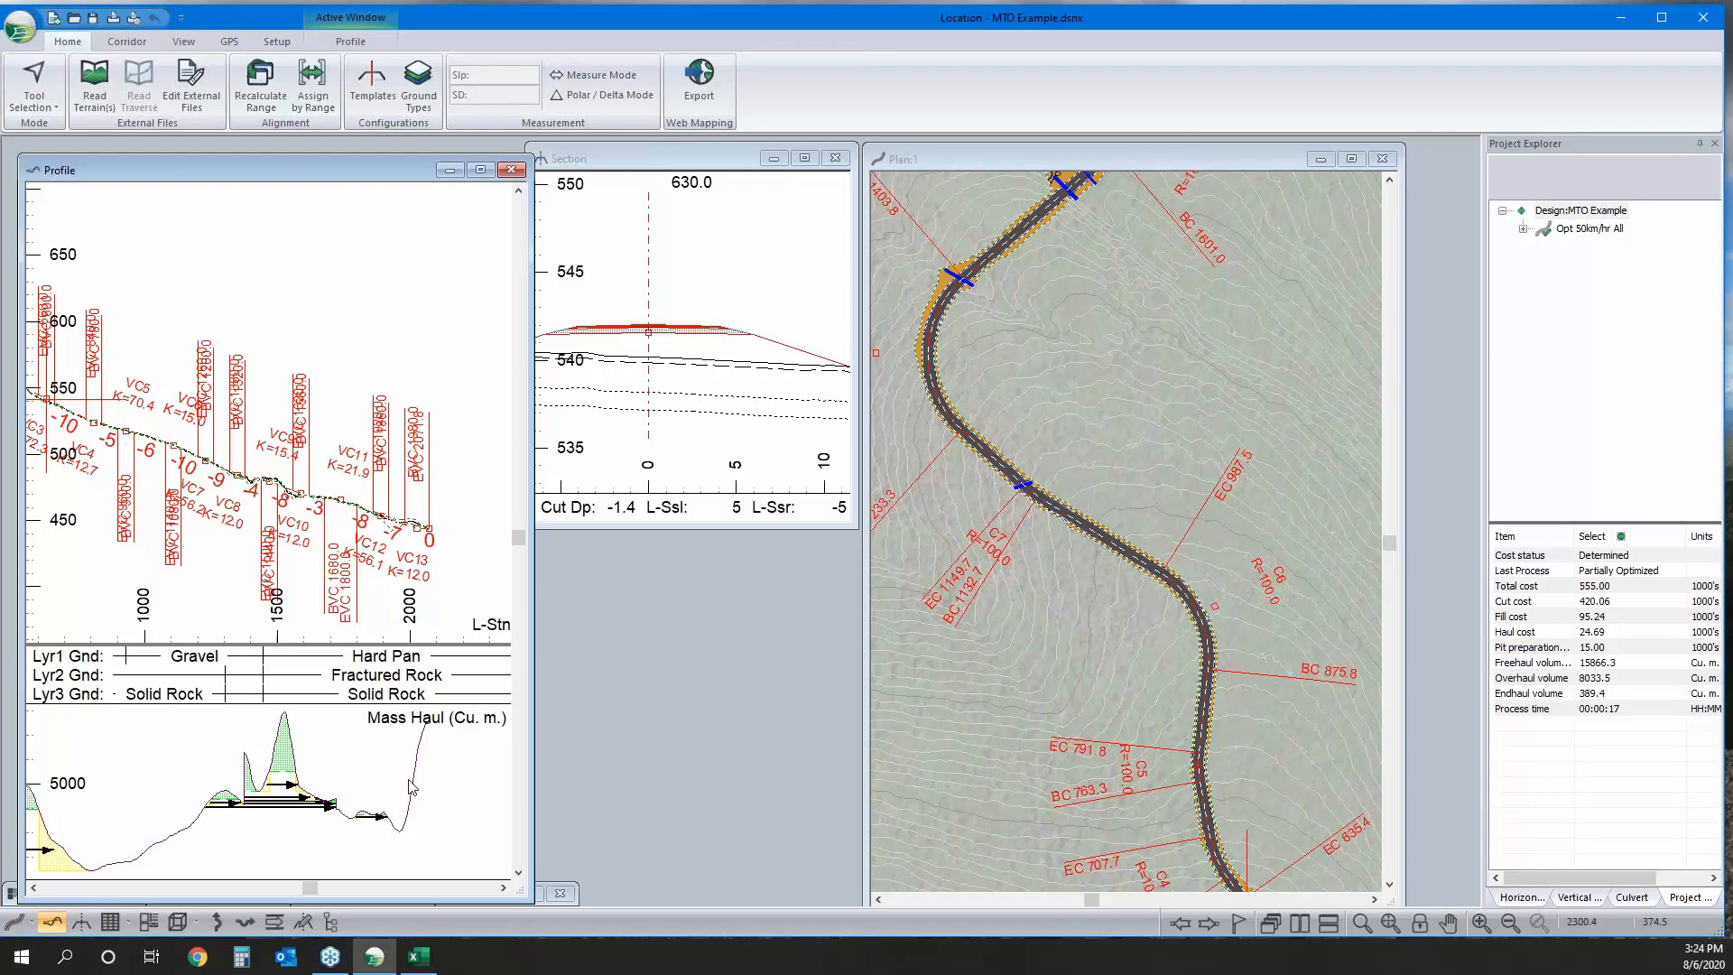
pyautogui.scroll(-2, 408, 788)
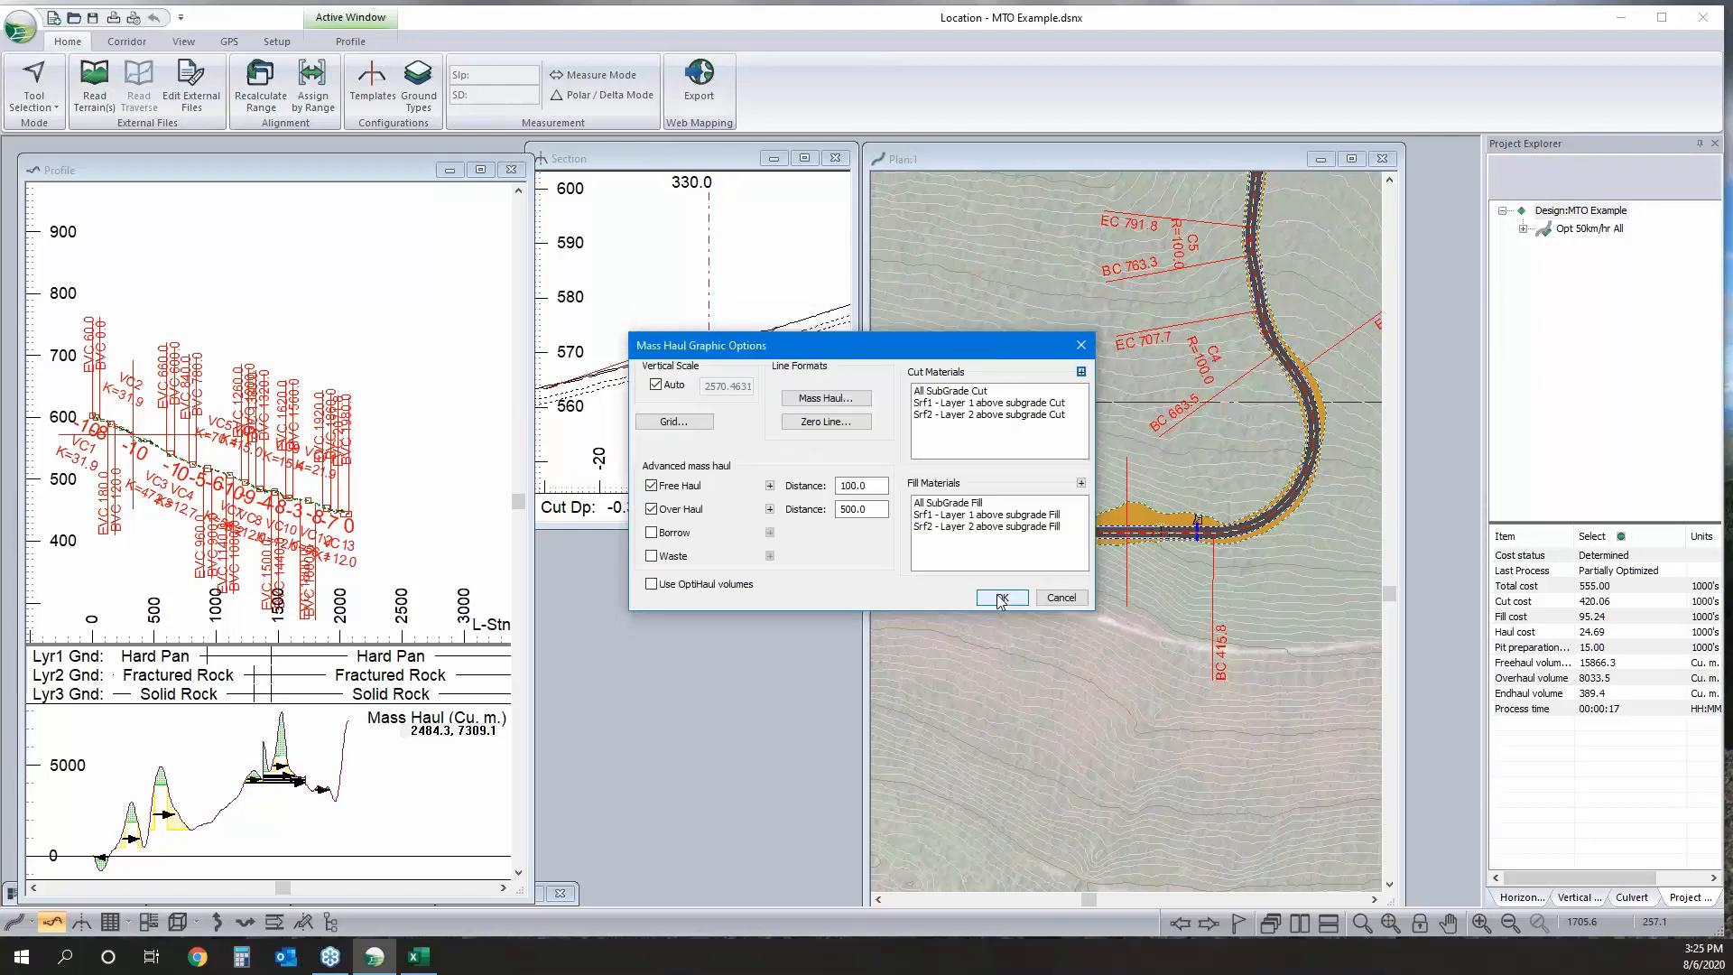
pyautogui.click(1001, 598)
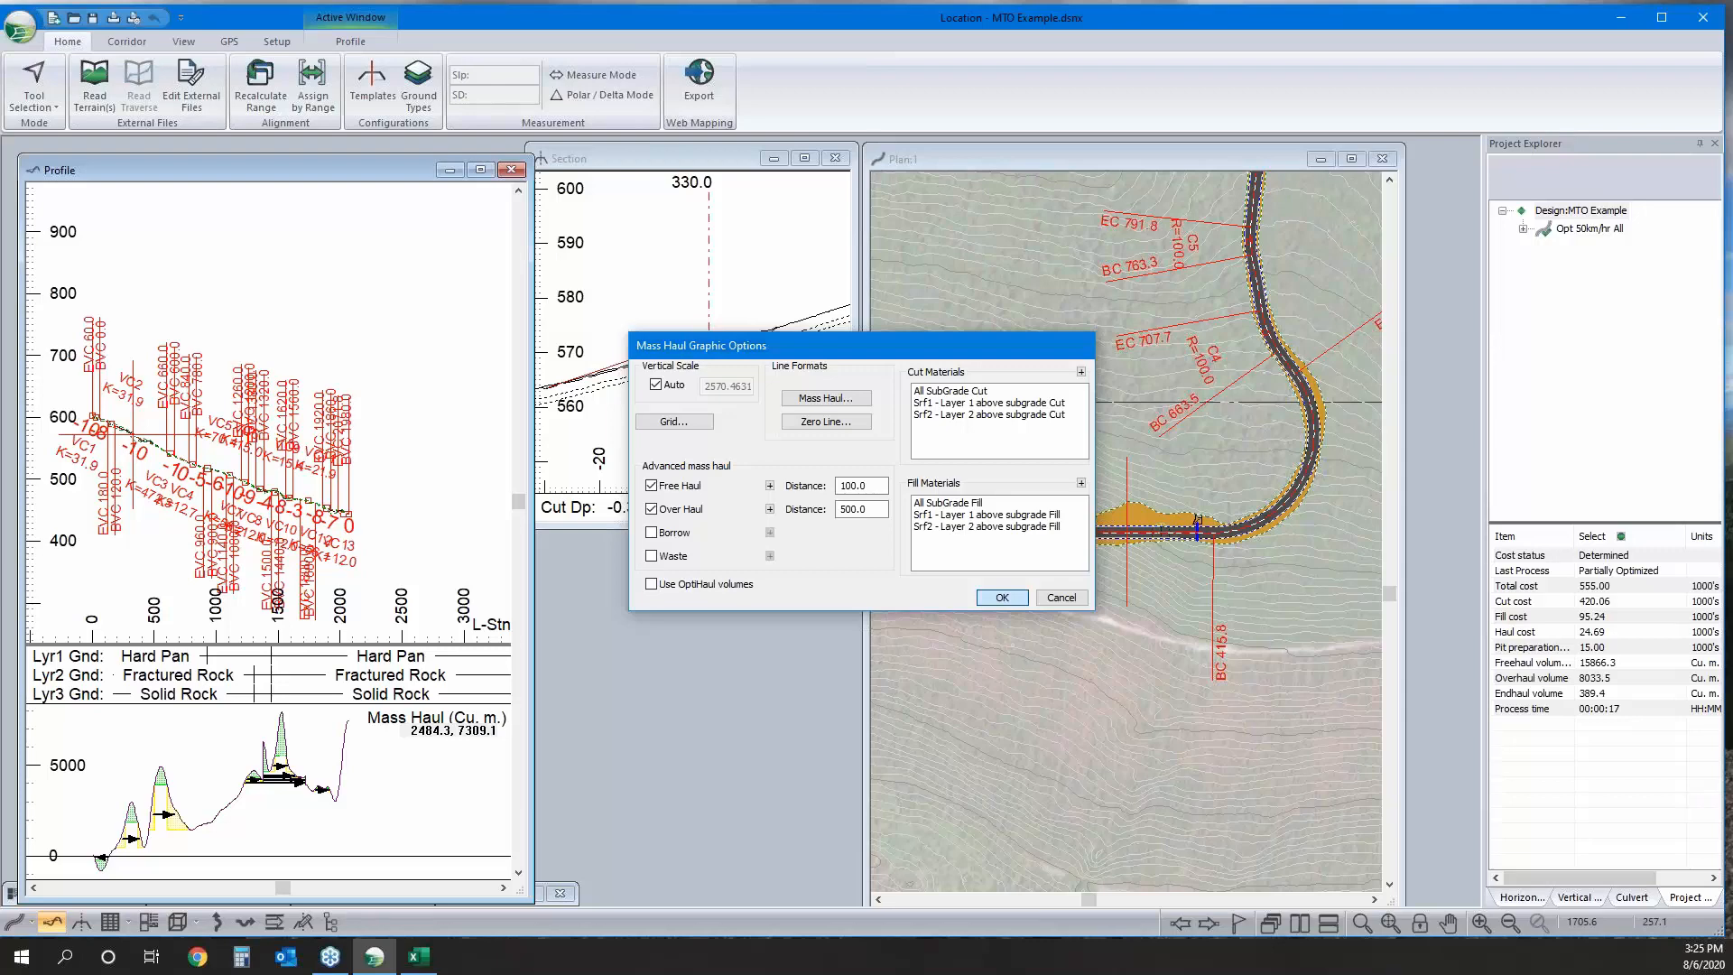
pyautogui.click(1002, 598)
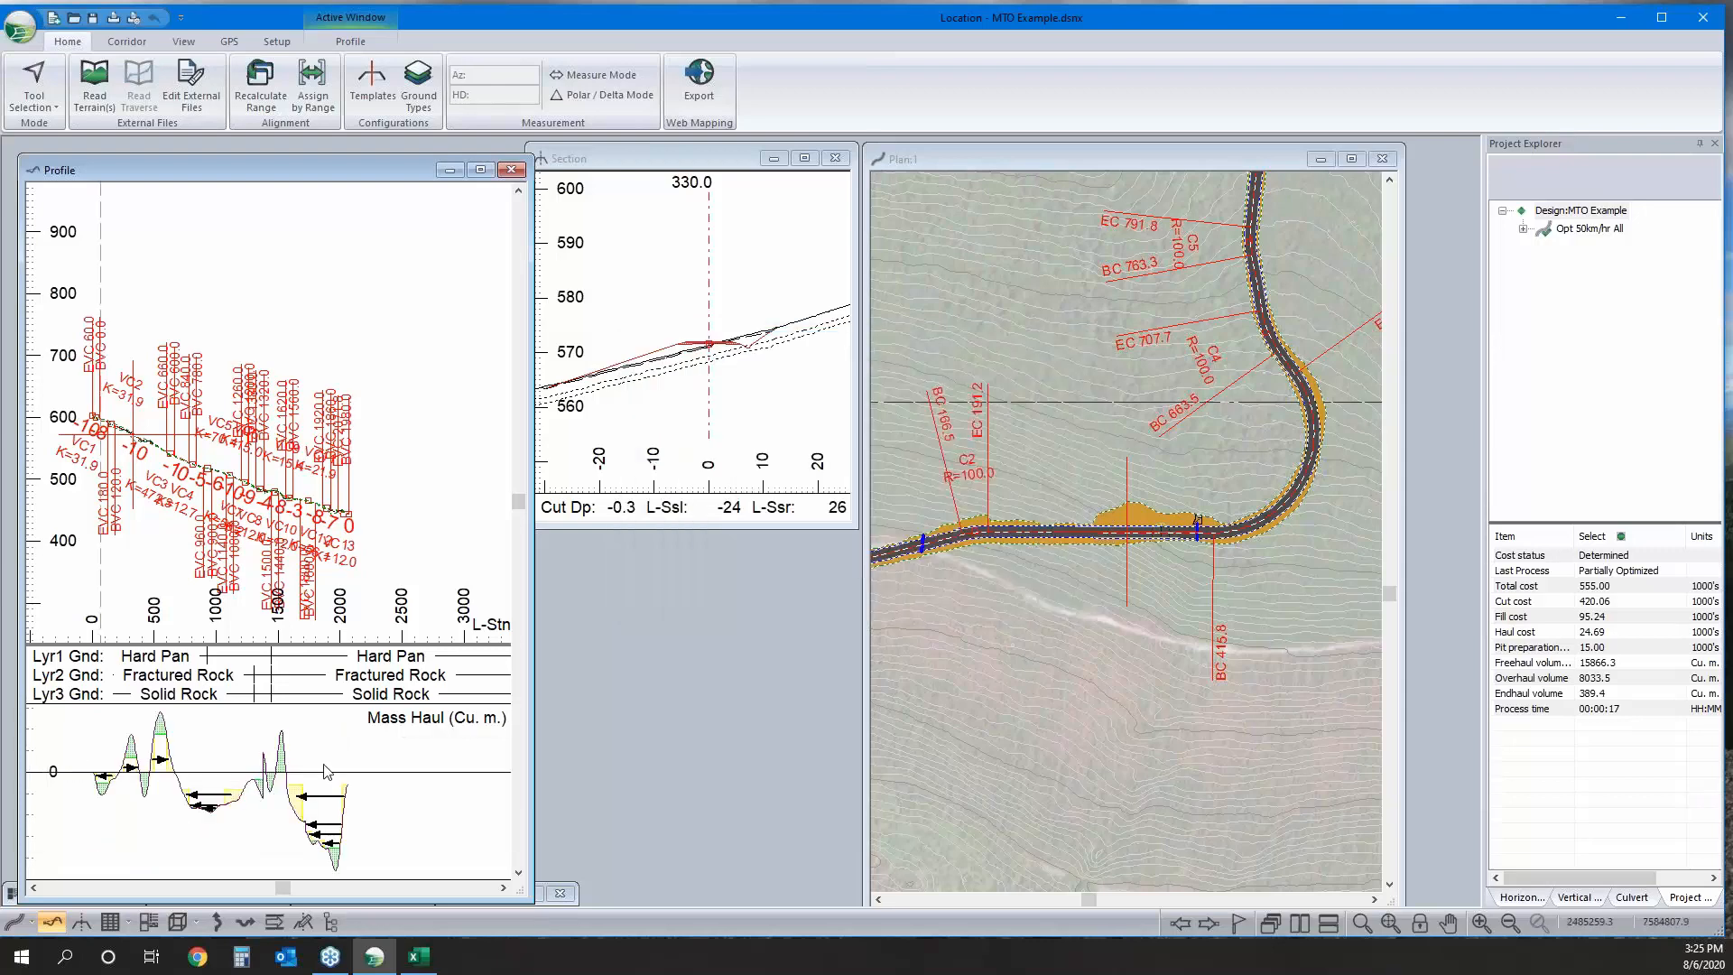
# Switch to Excel and paste the copied mass haul table into a new sheet of Book1.
pyautogui.click(416, 958)
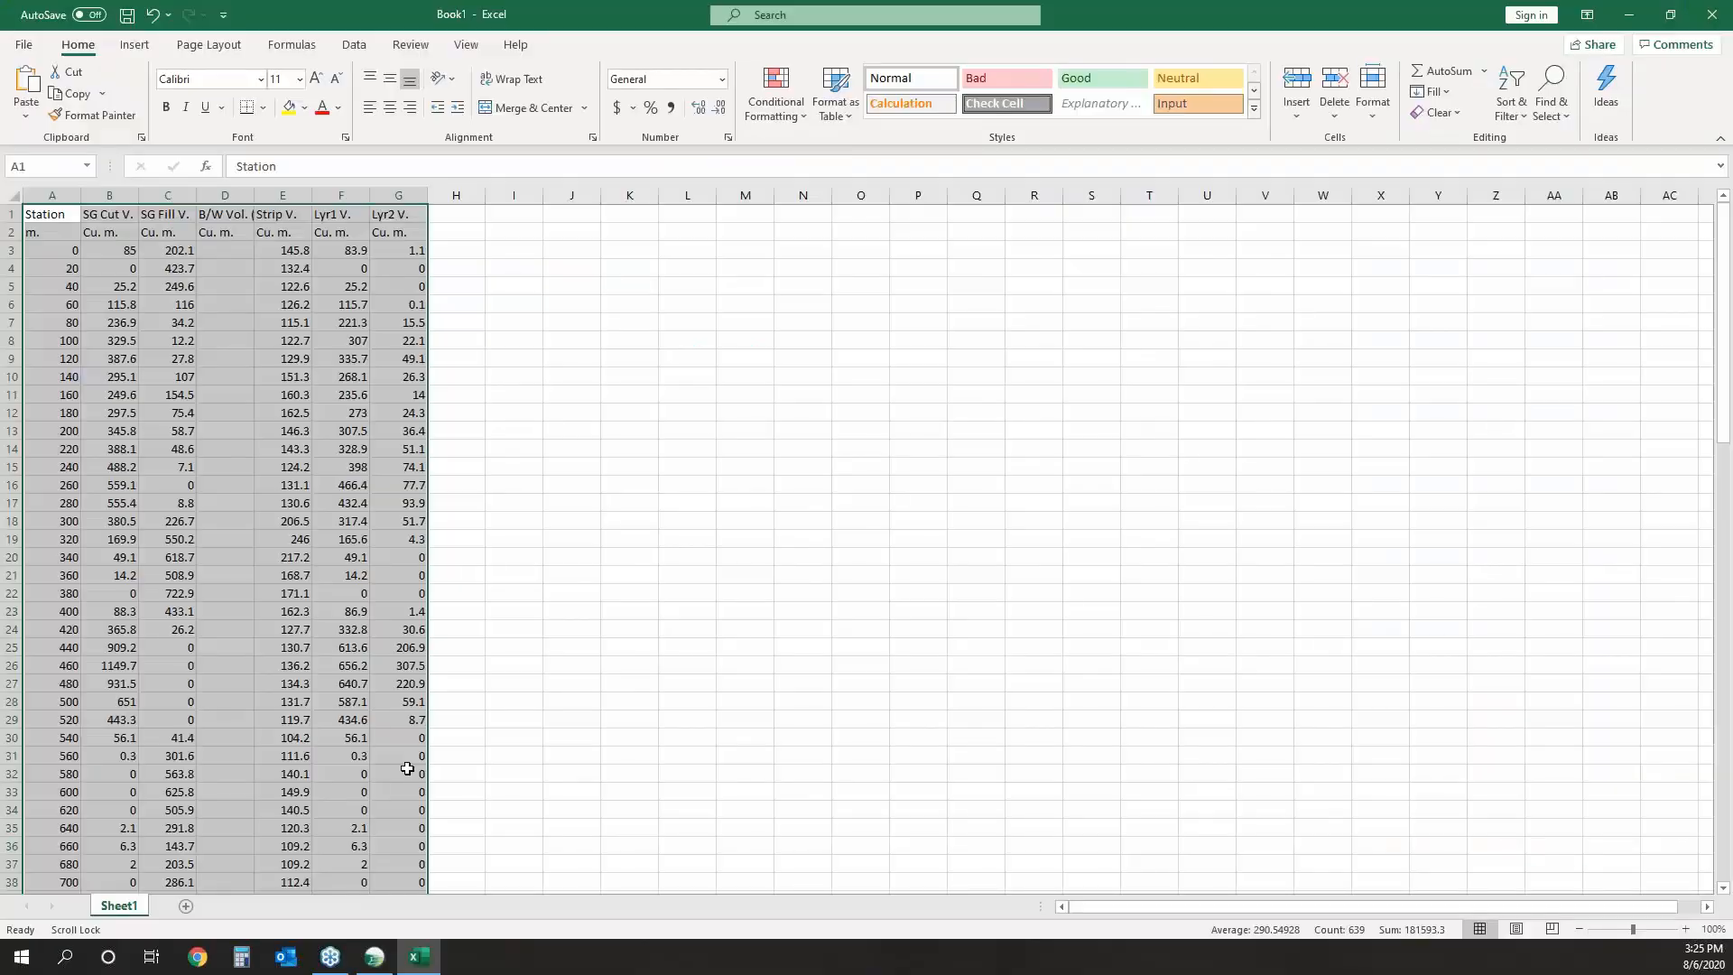
pyautogui.click(186, 905)
pyautogui.hotkey('ctrl', 'v')
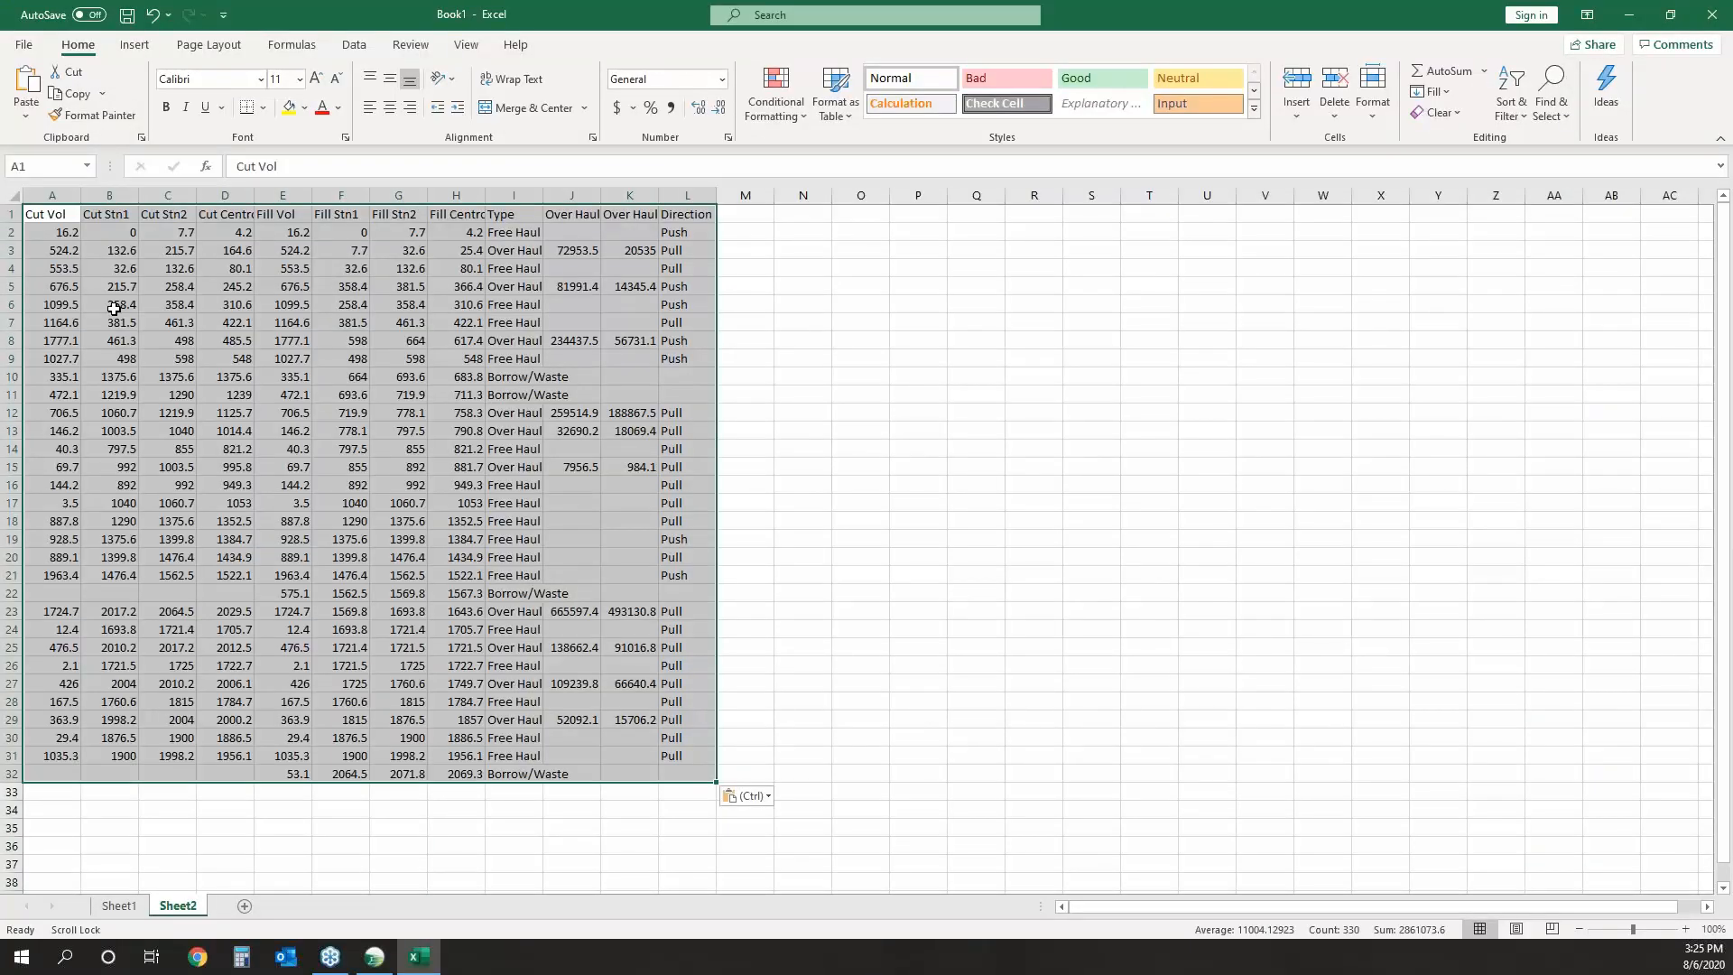
pyautogui.press('Down')
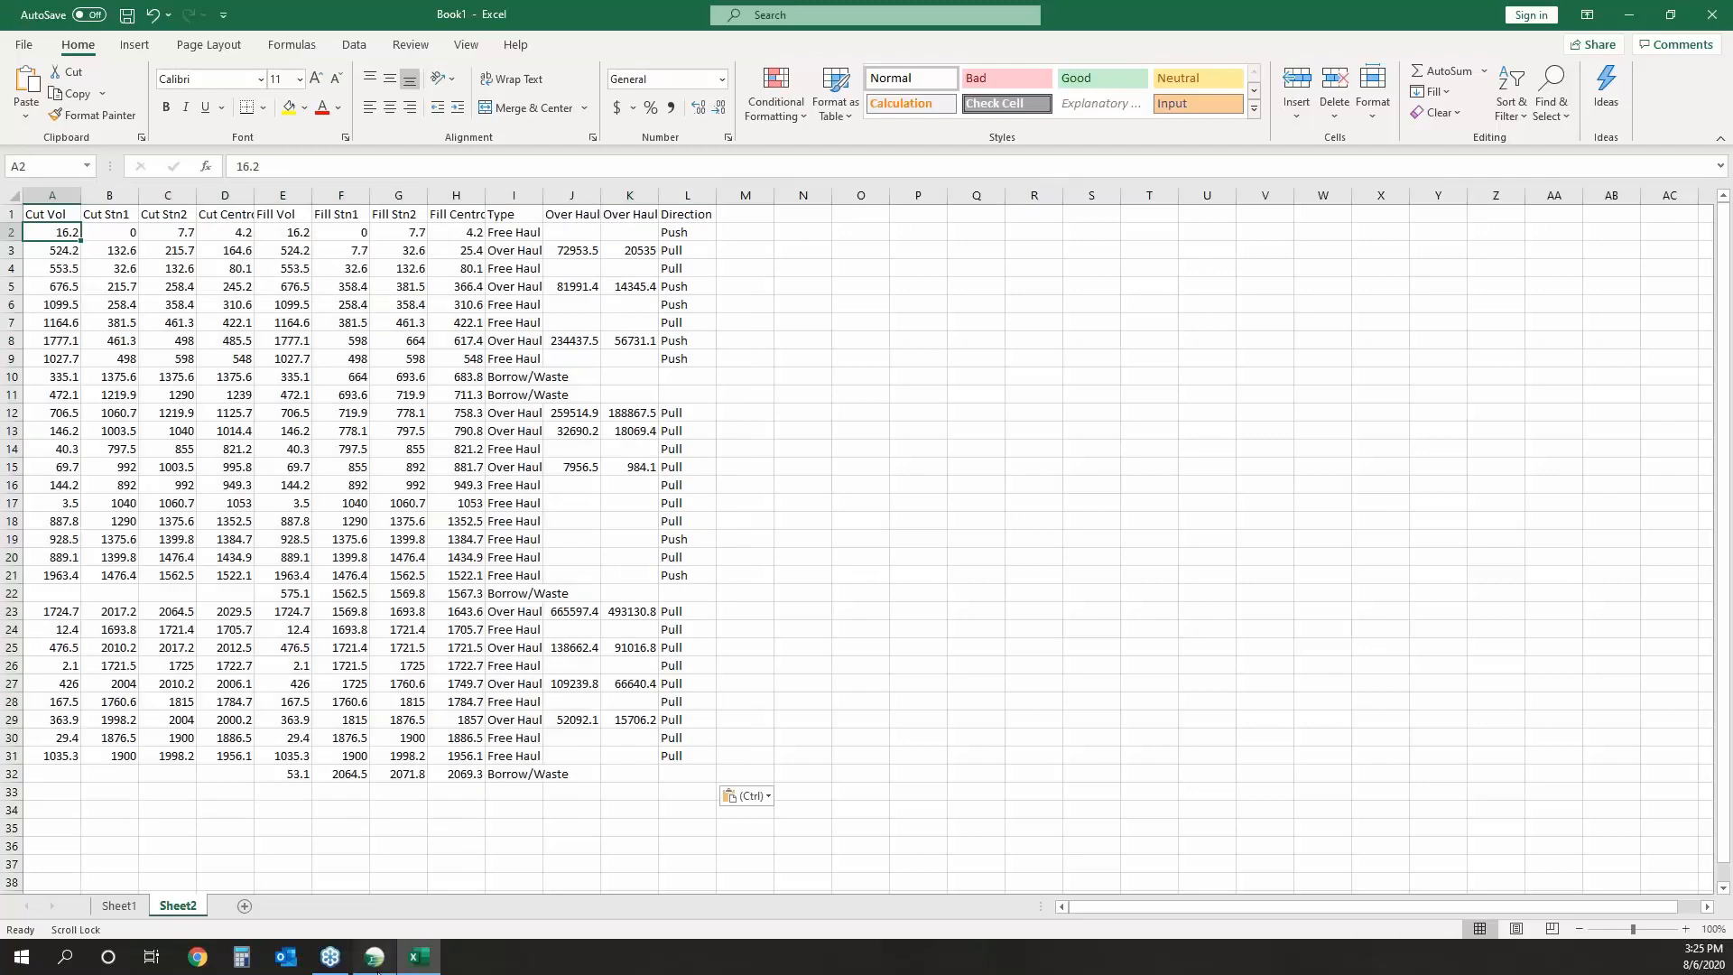
# Switch back to Location and review the over haul distance in the mass haul graphic options.
pyautogui.click(375, 958)
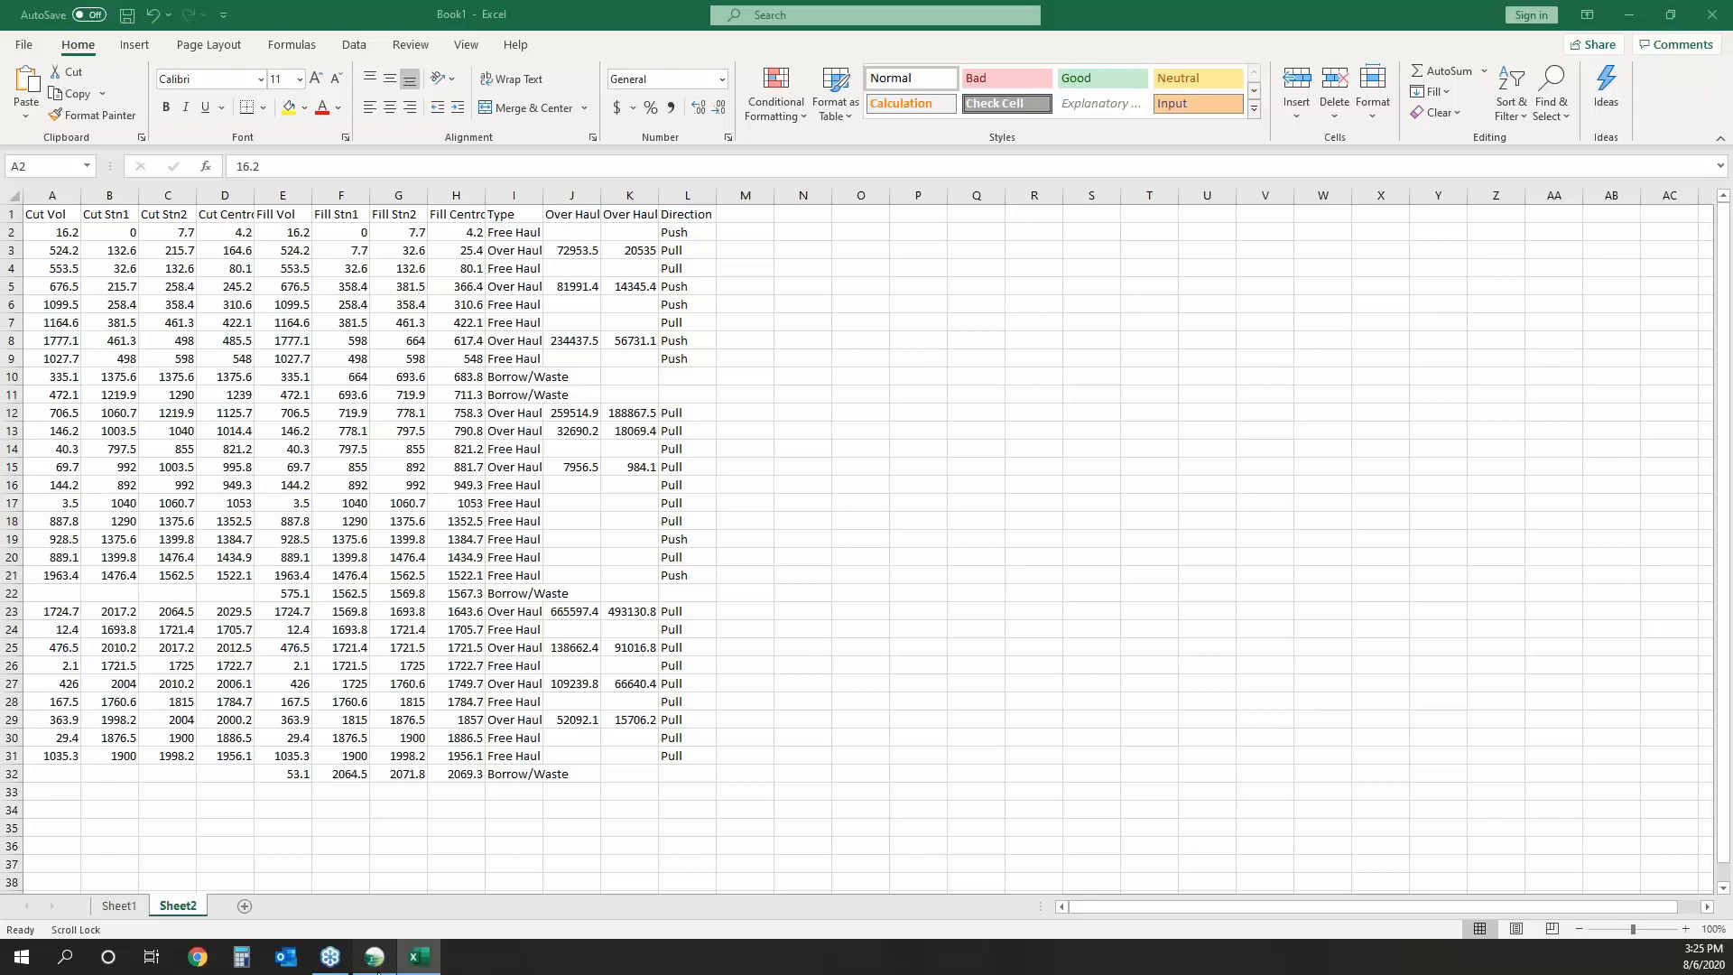
pyautogui.click(377, 962)
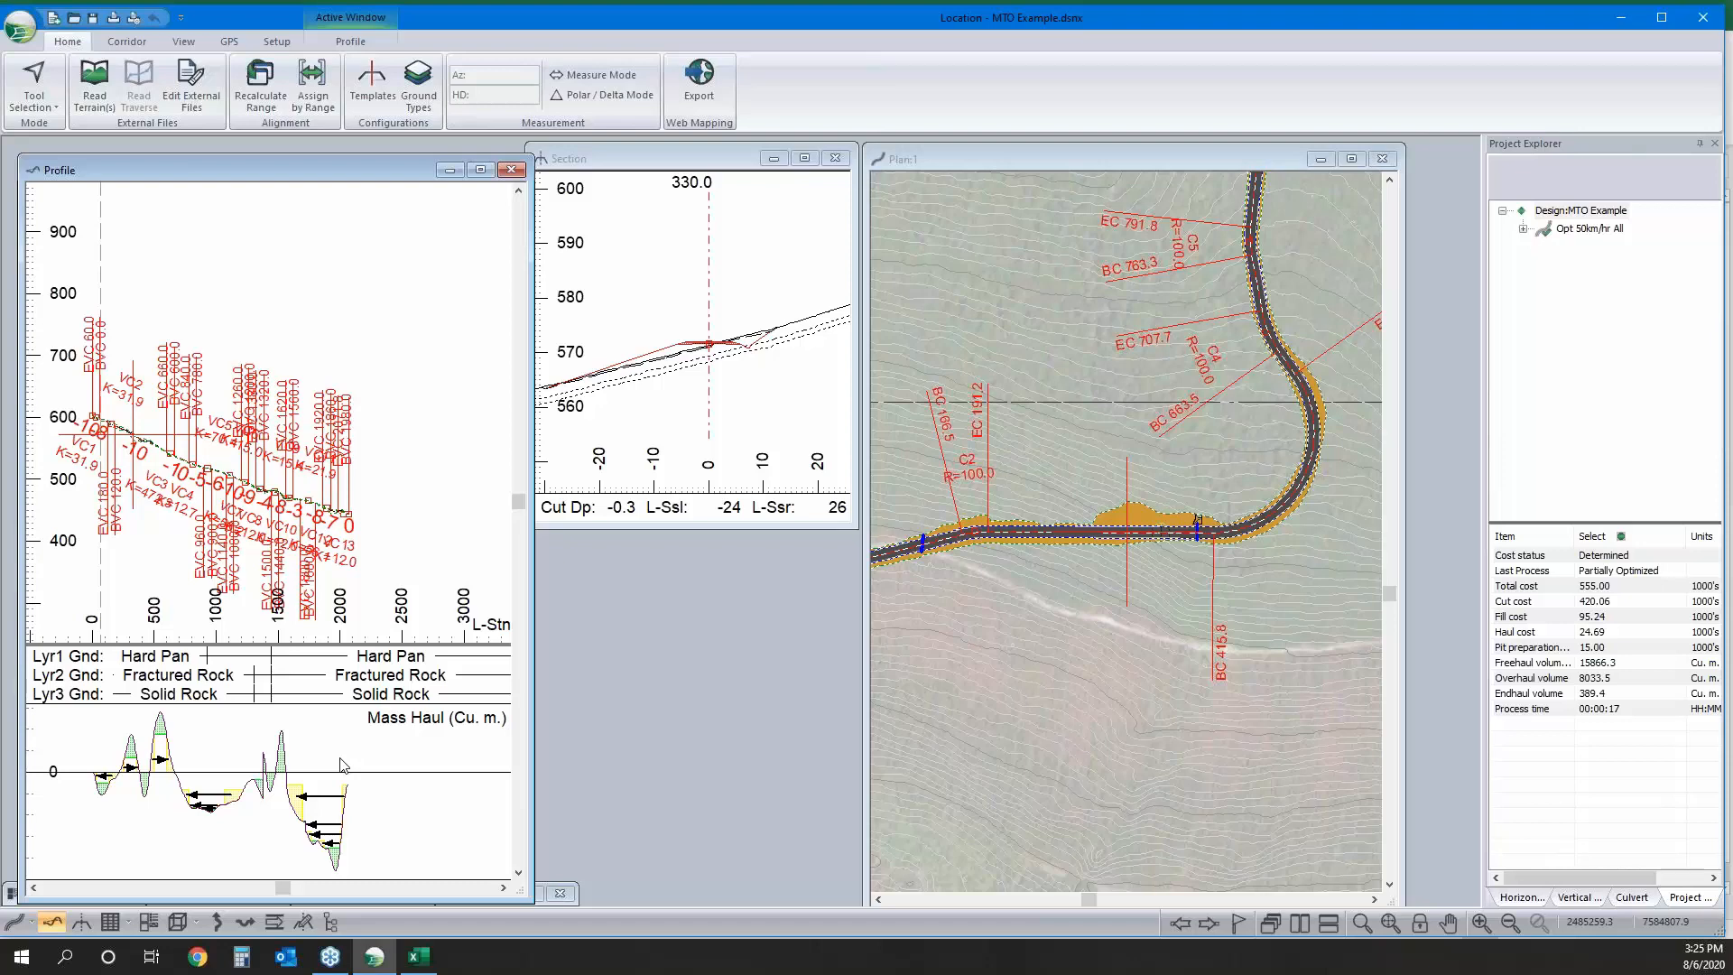
pyautogui.doubleClick(343, 765)
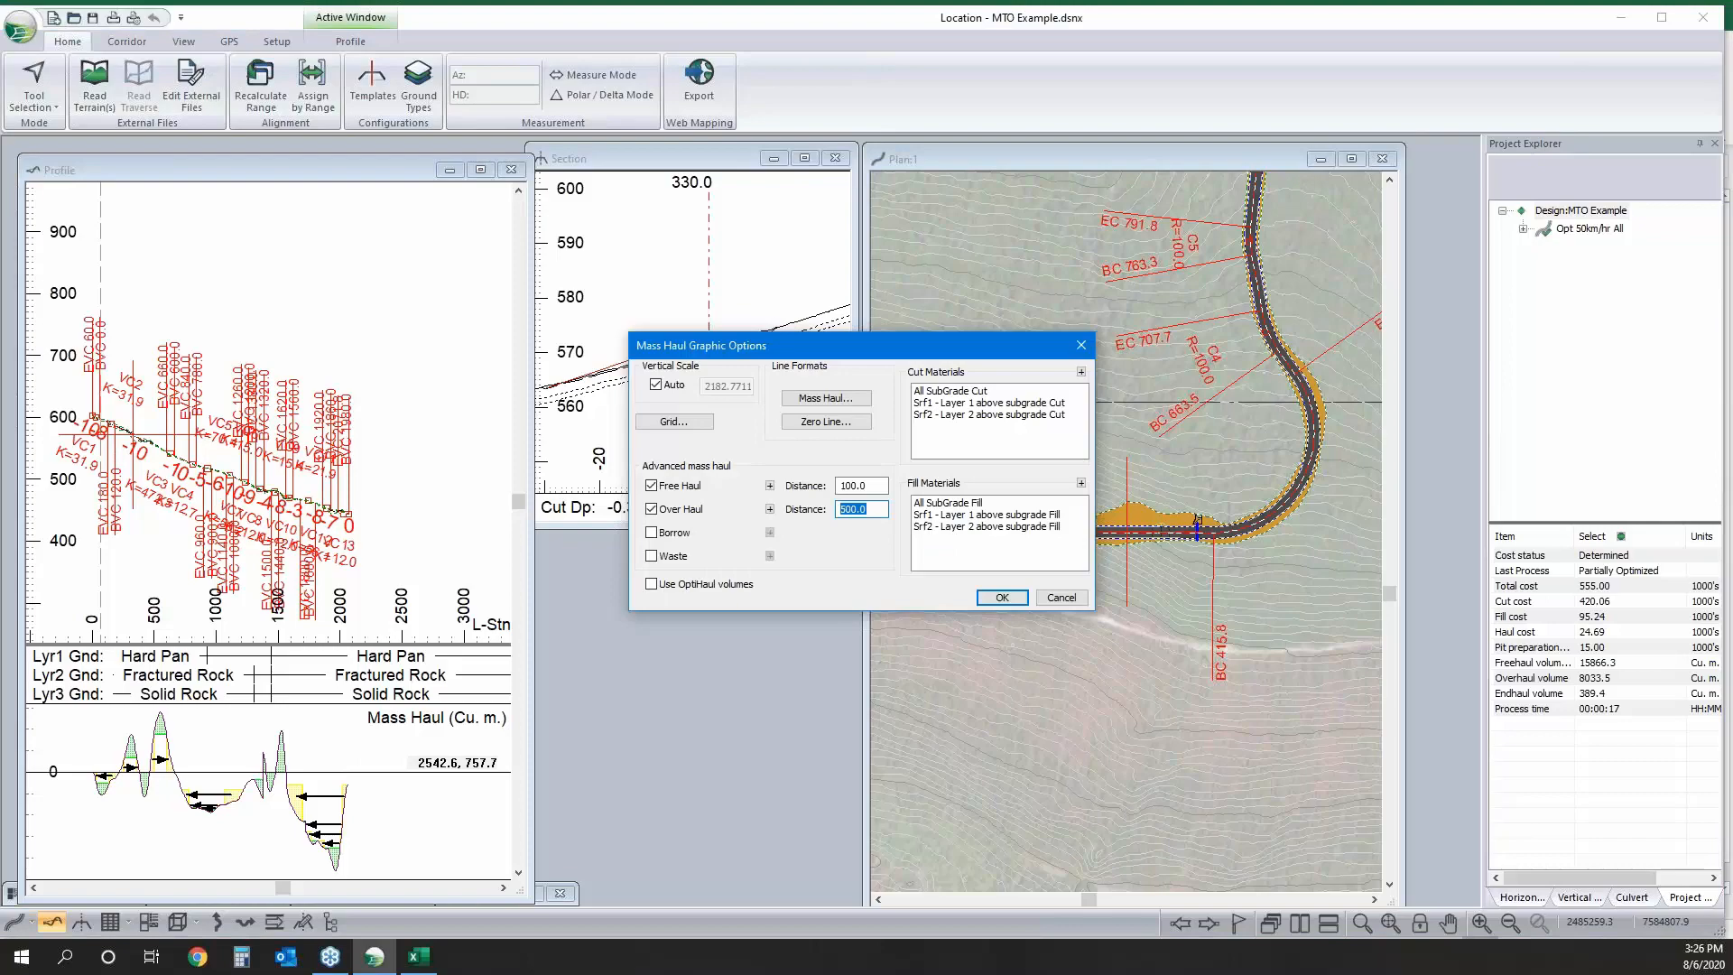
# Switch to Excel and examine the cut and fill centroids, volumes and haul direction in the first rows of the mass haul table.
pyautogui.hotkey('alt', 'Tab')
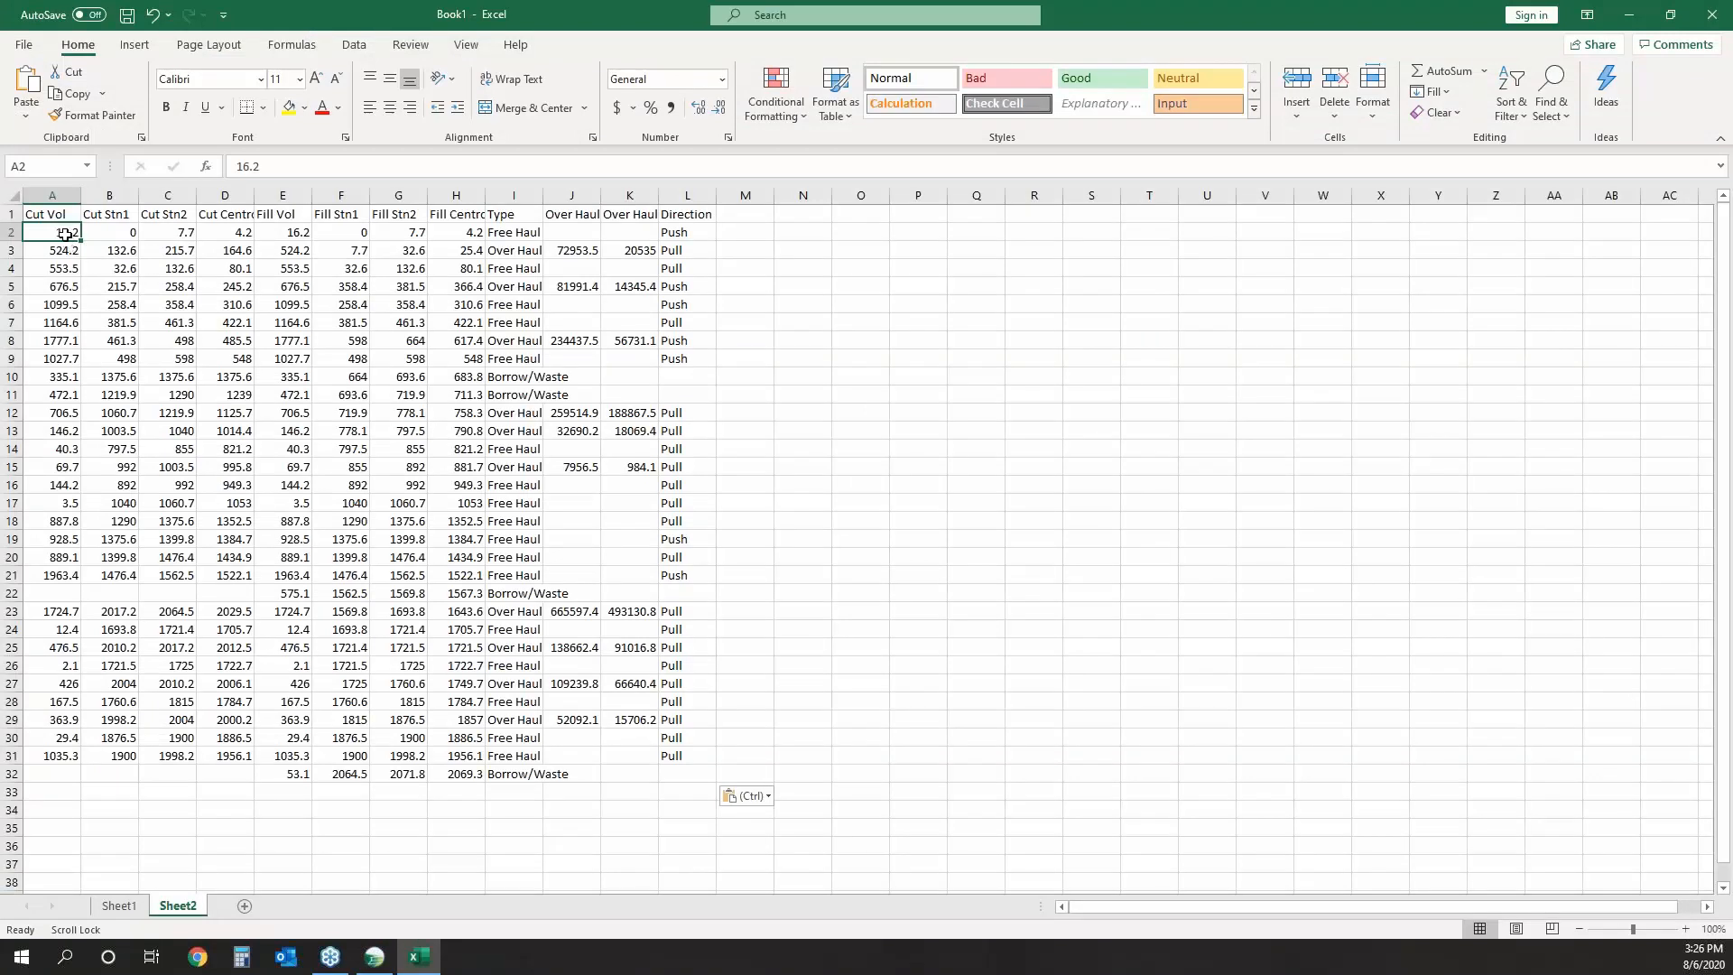
pyautogui.click(457, 232)
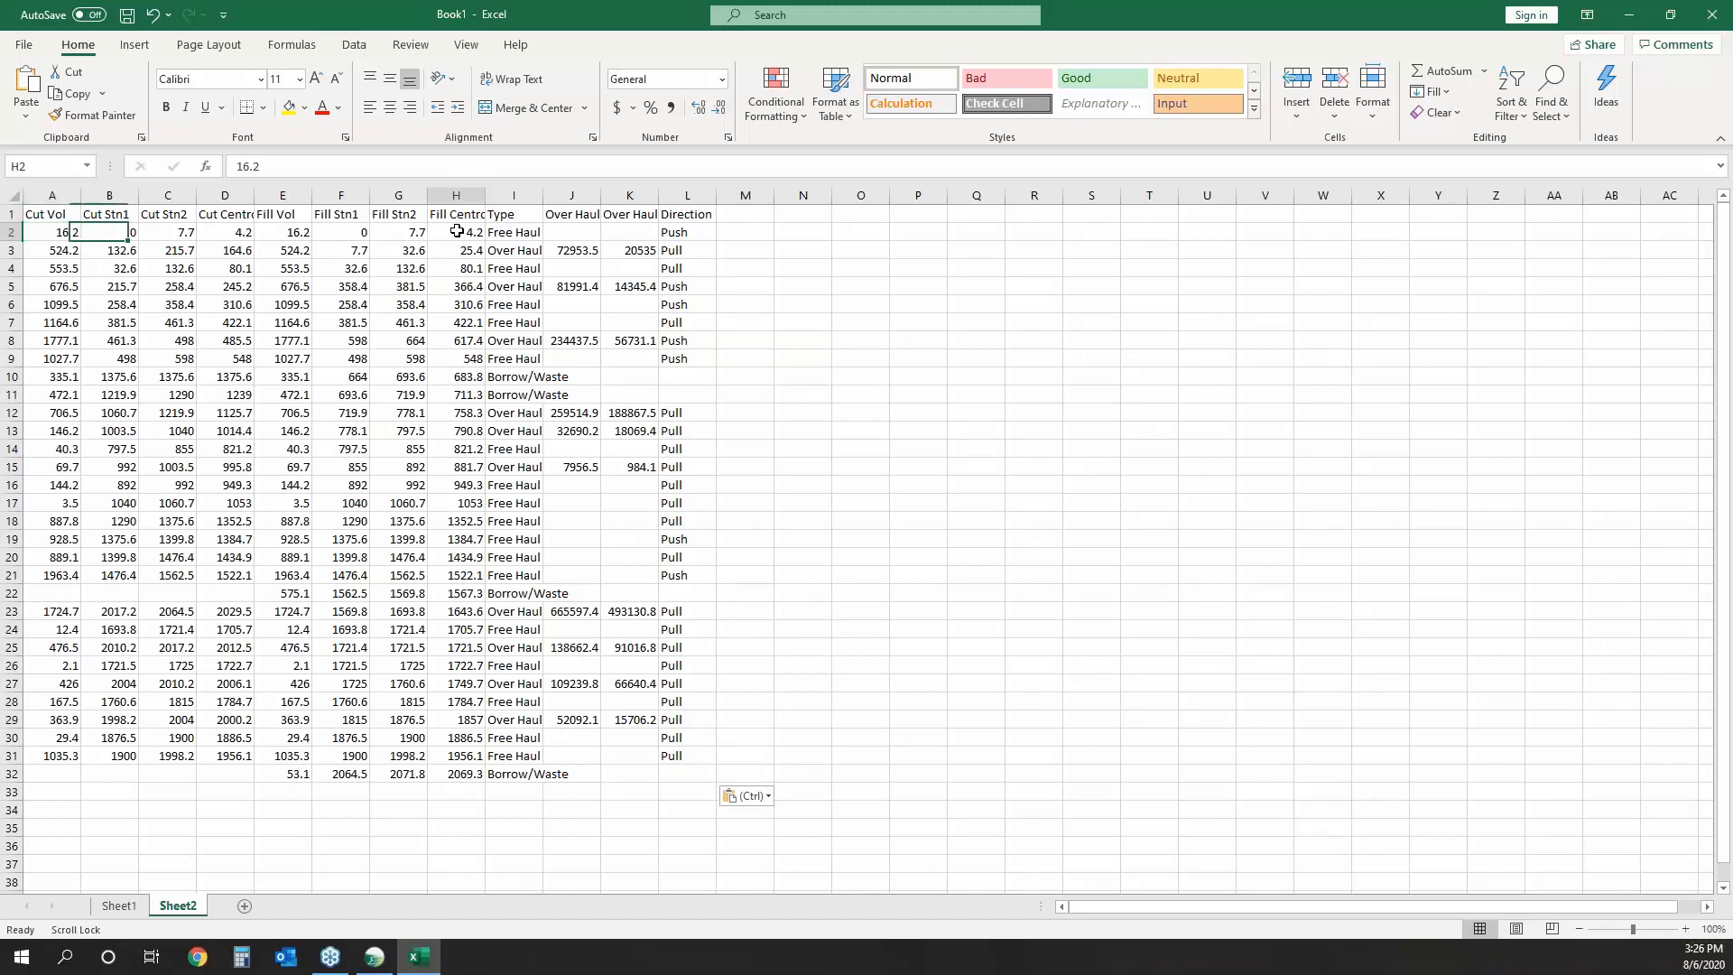
pyautogui.click(231, 257)
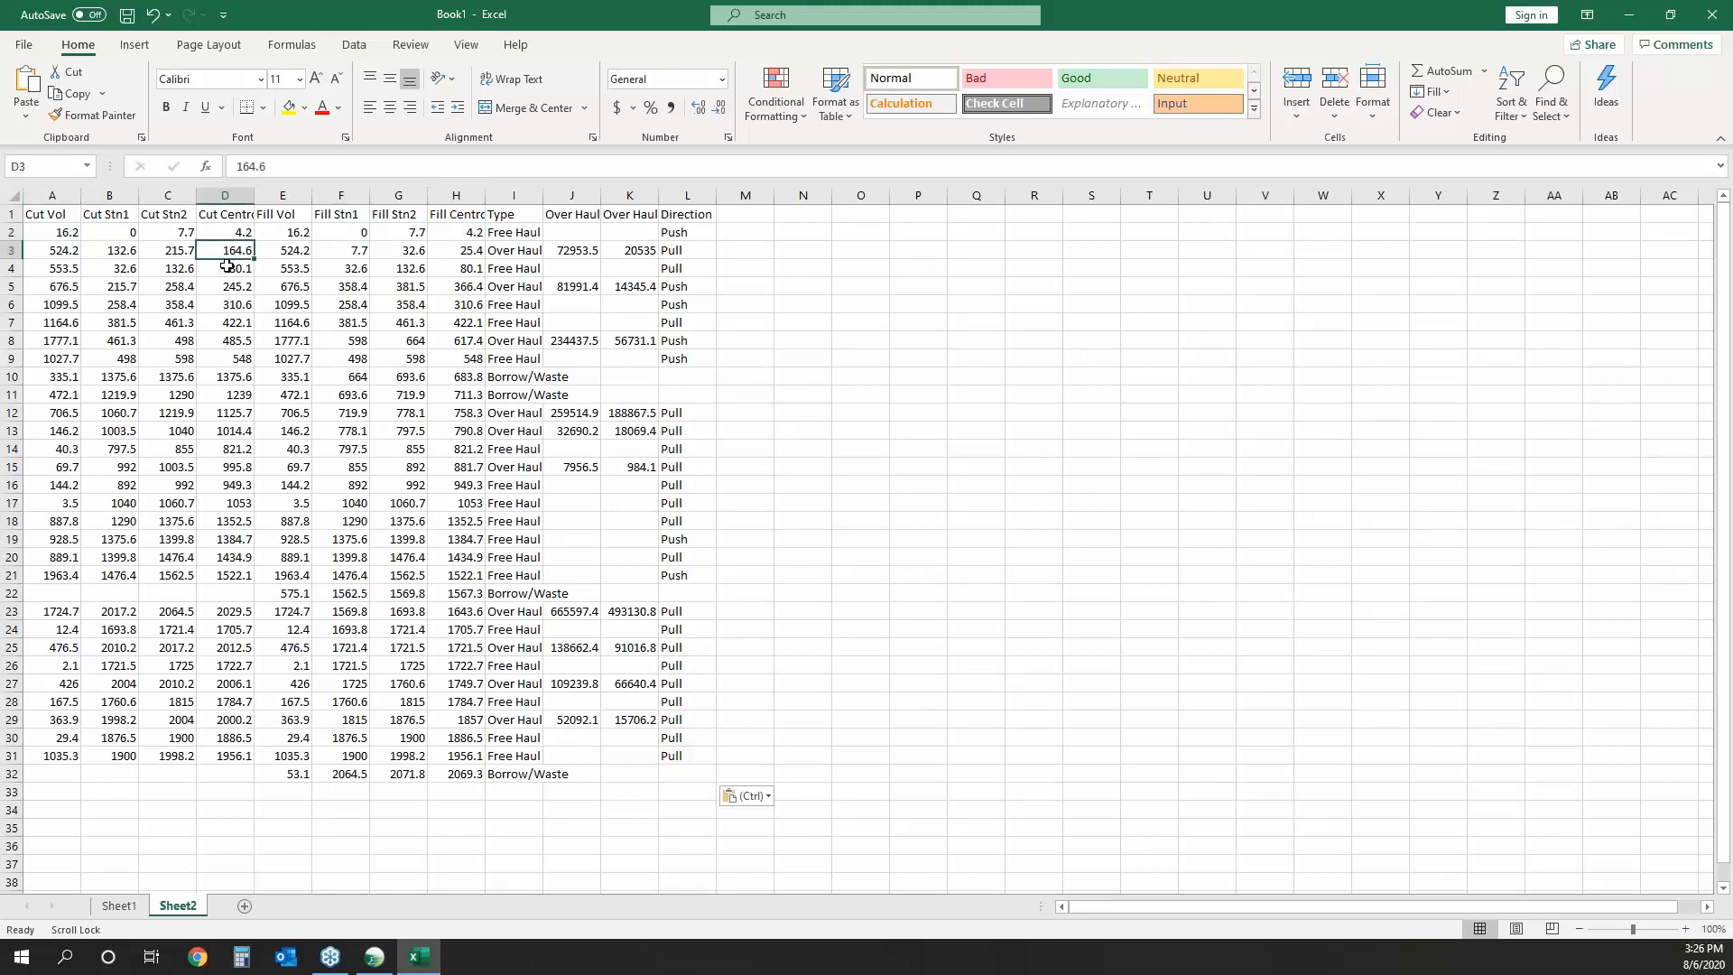
pyautogui.click(473, 268)
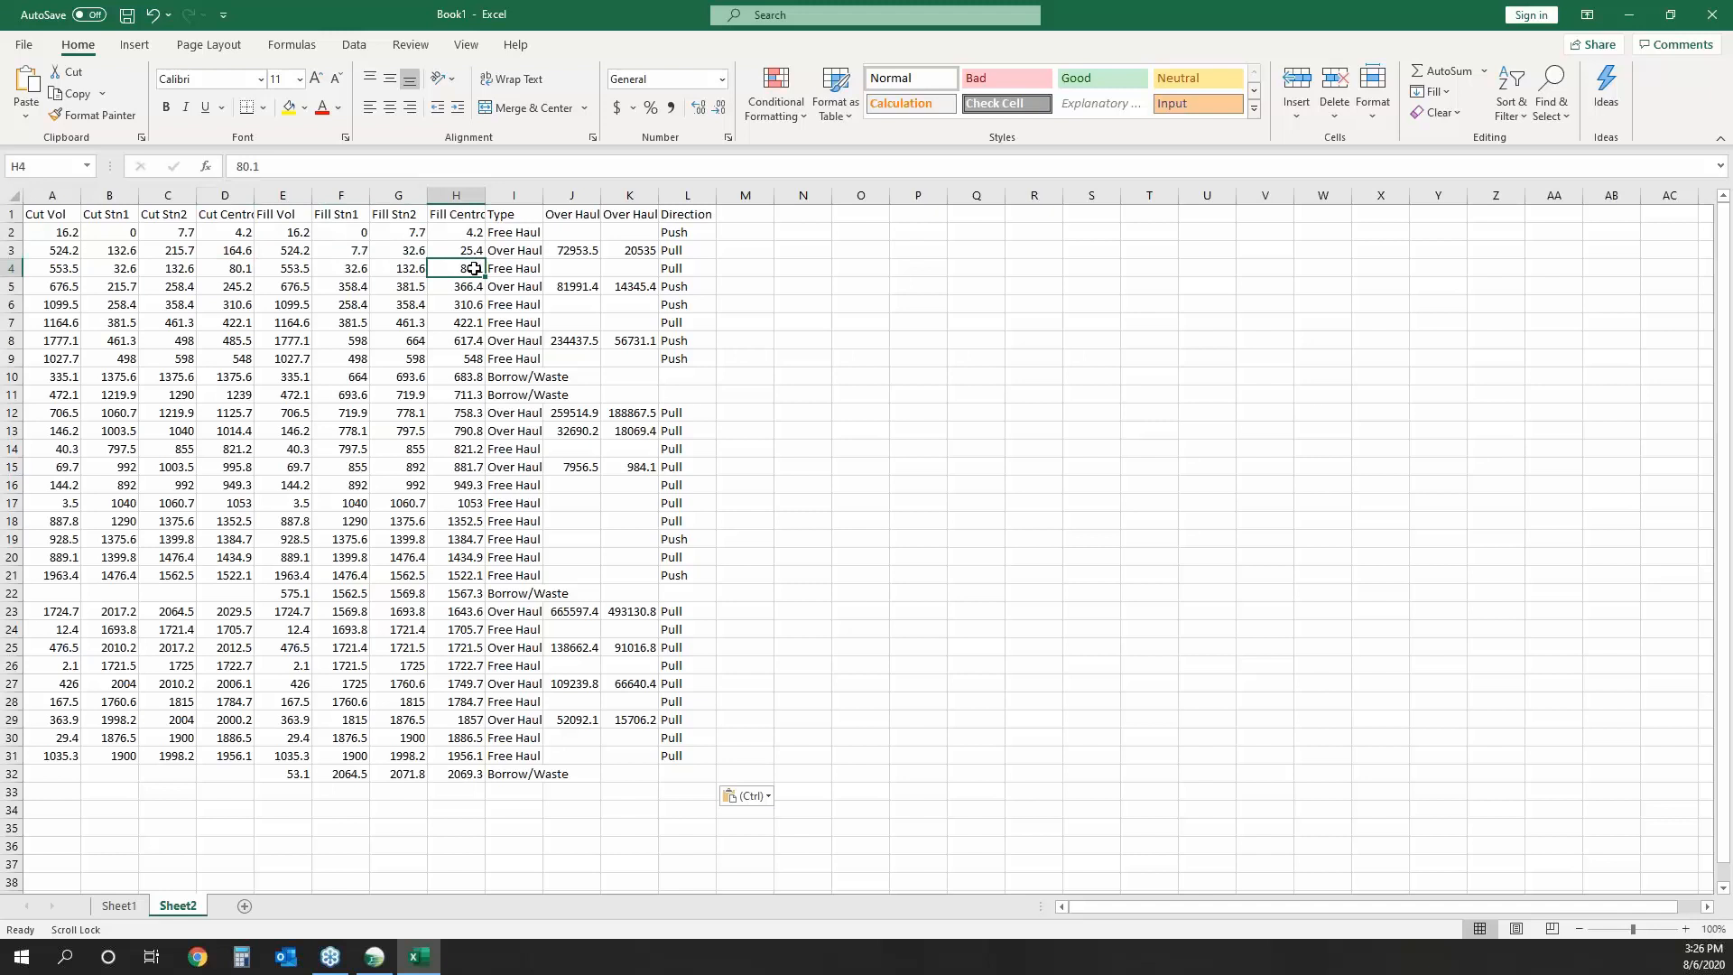
pyautogui.click(54, 252)
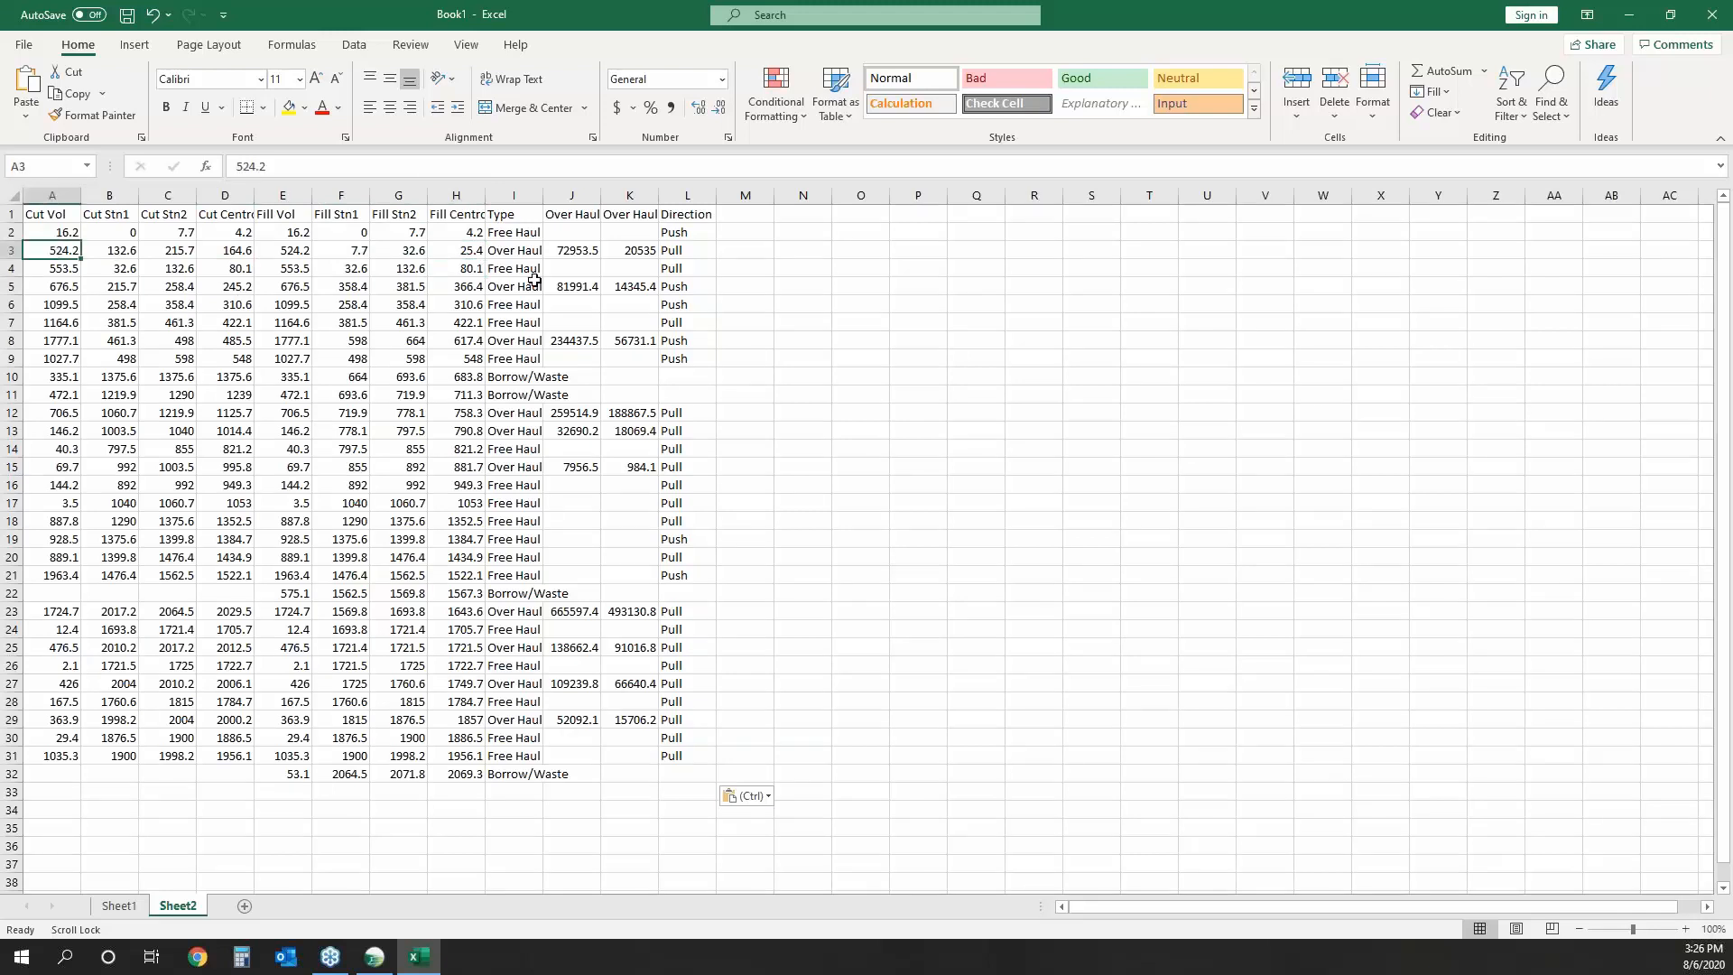
pyautogui.click(682, 250)
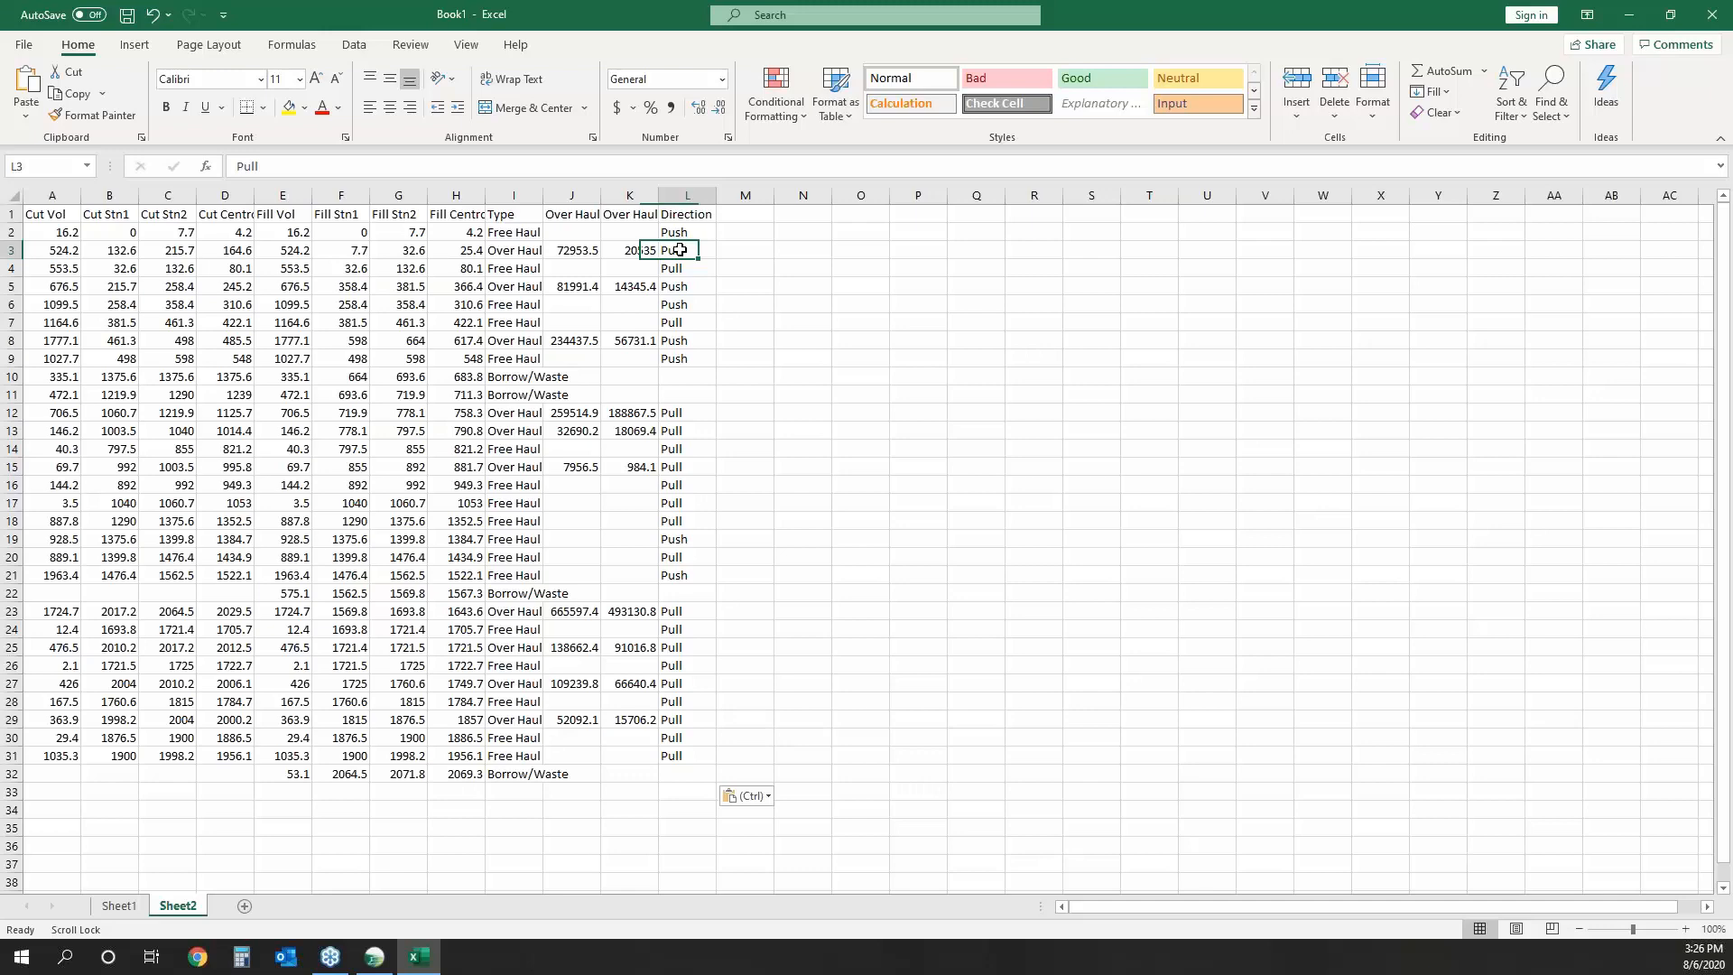
# Switch back to Location and enable Use OptiHaul volumes for the mass haul diagram.
pyautogui.click(373, 957)
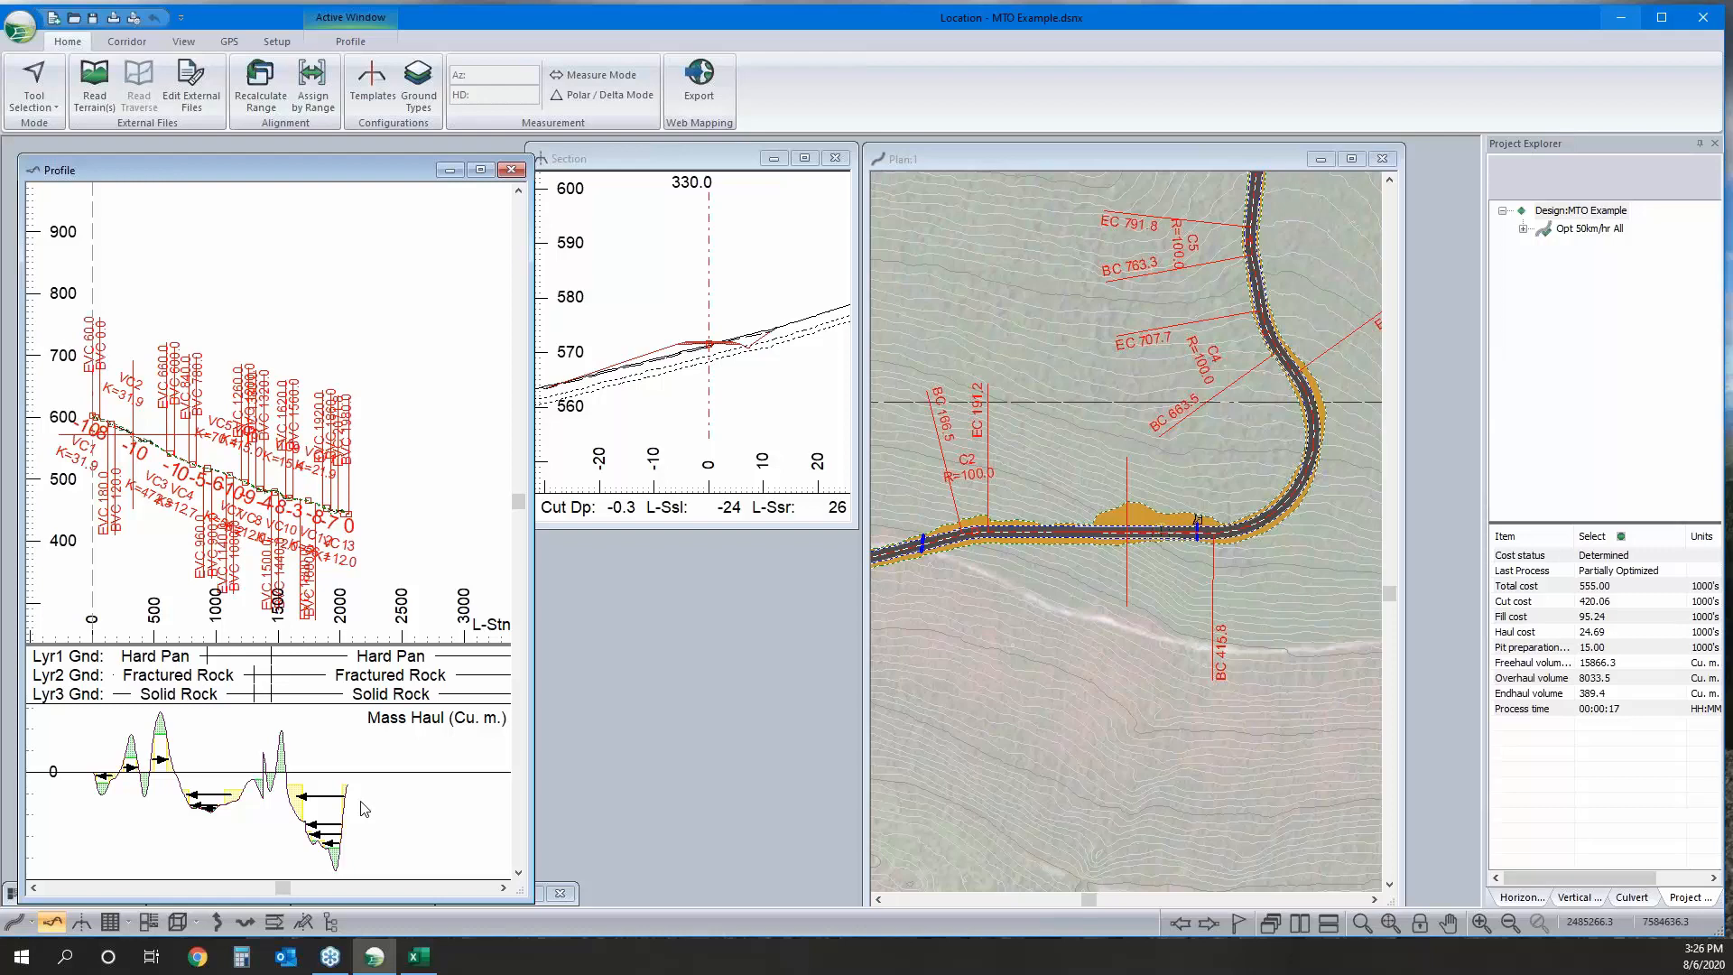
pyautogui.doubleClick(364, 808)
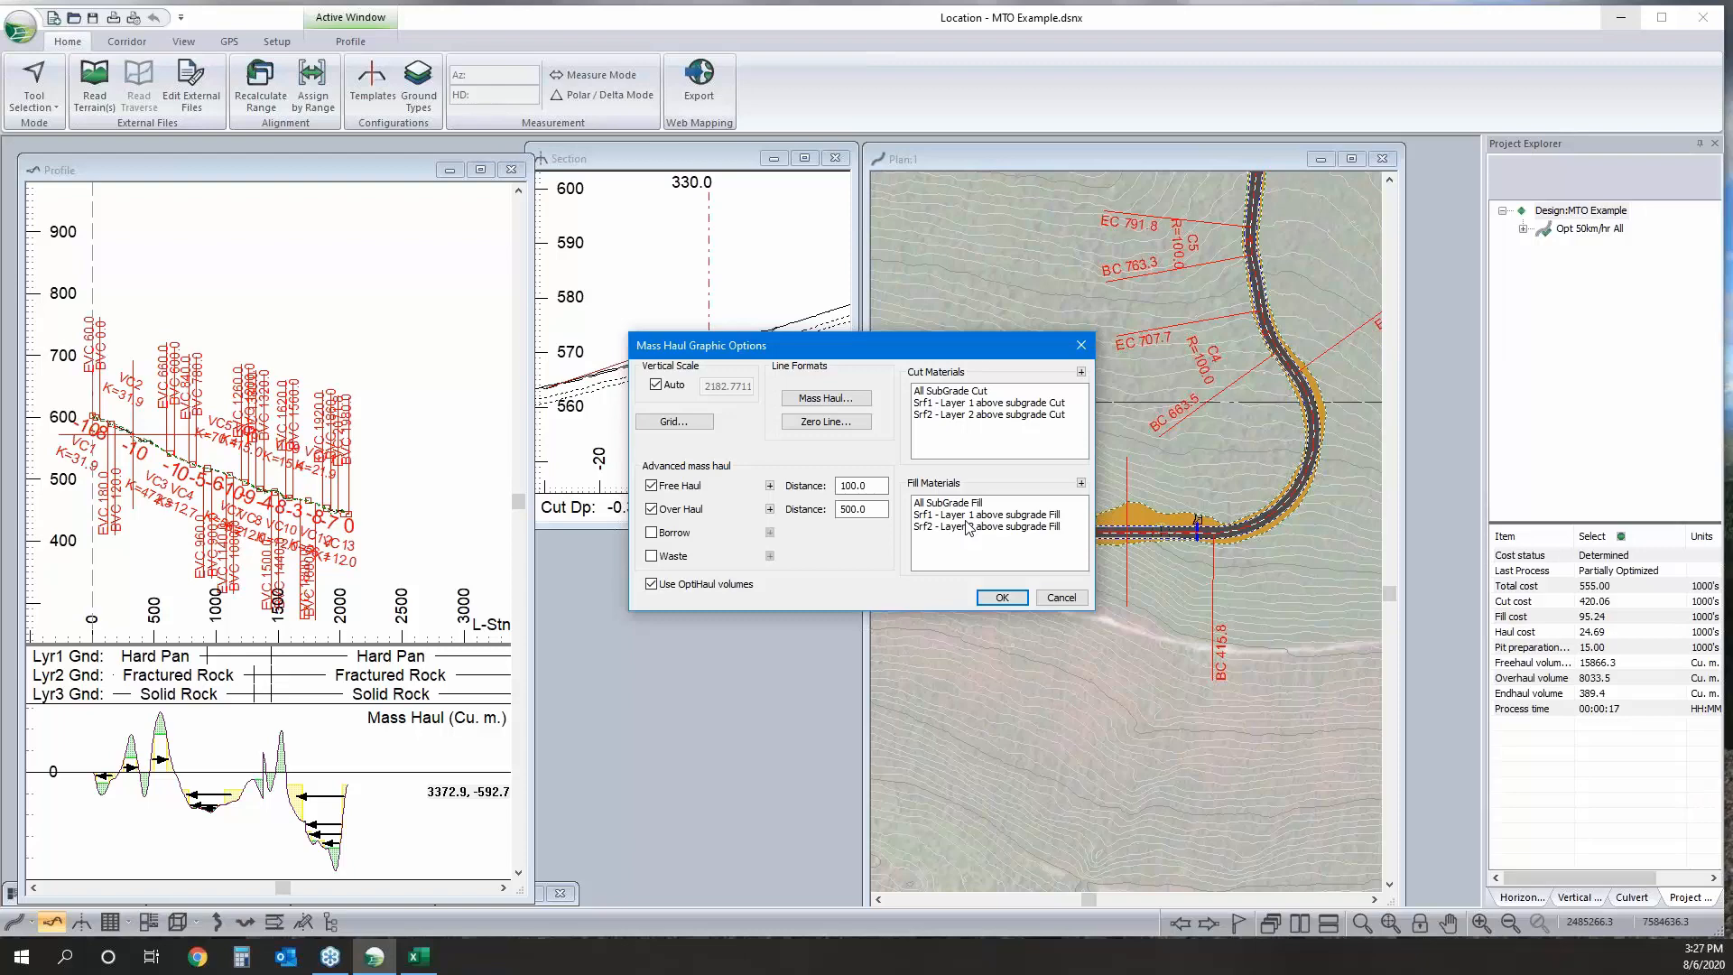
pyautogui.press('Return')
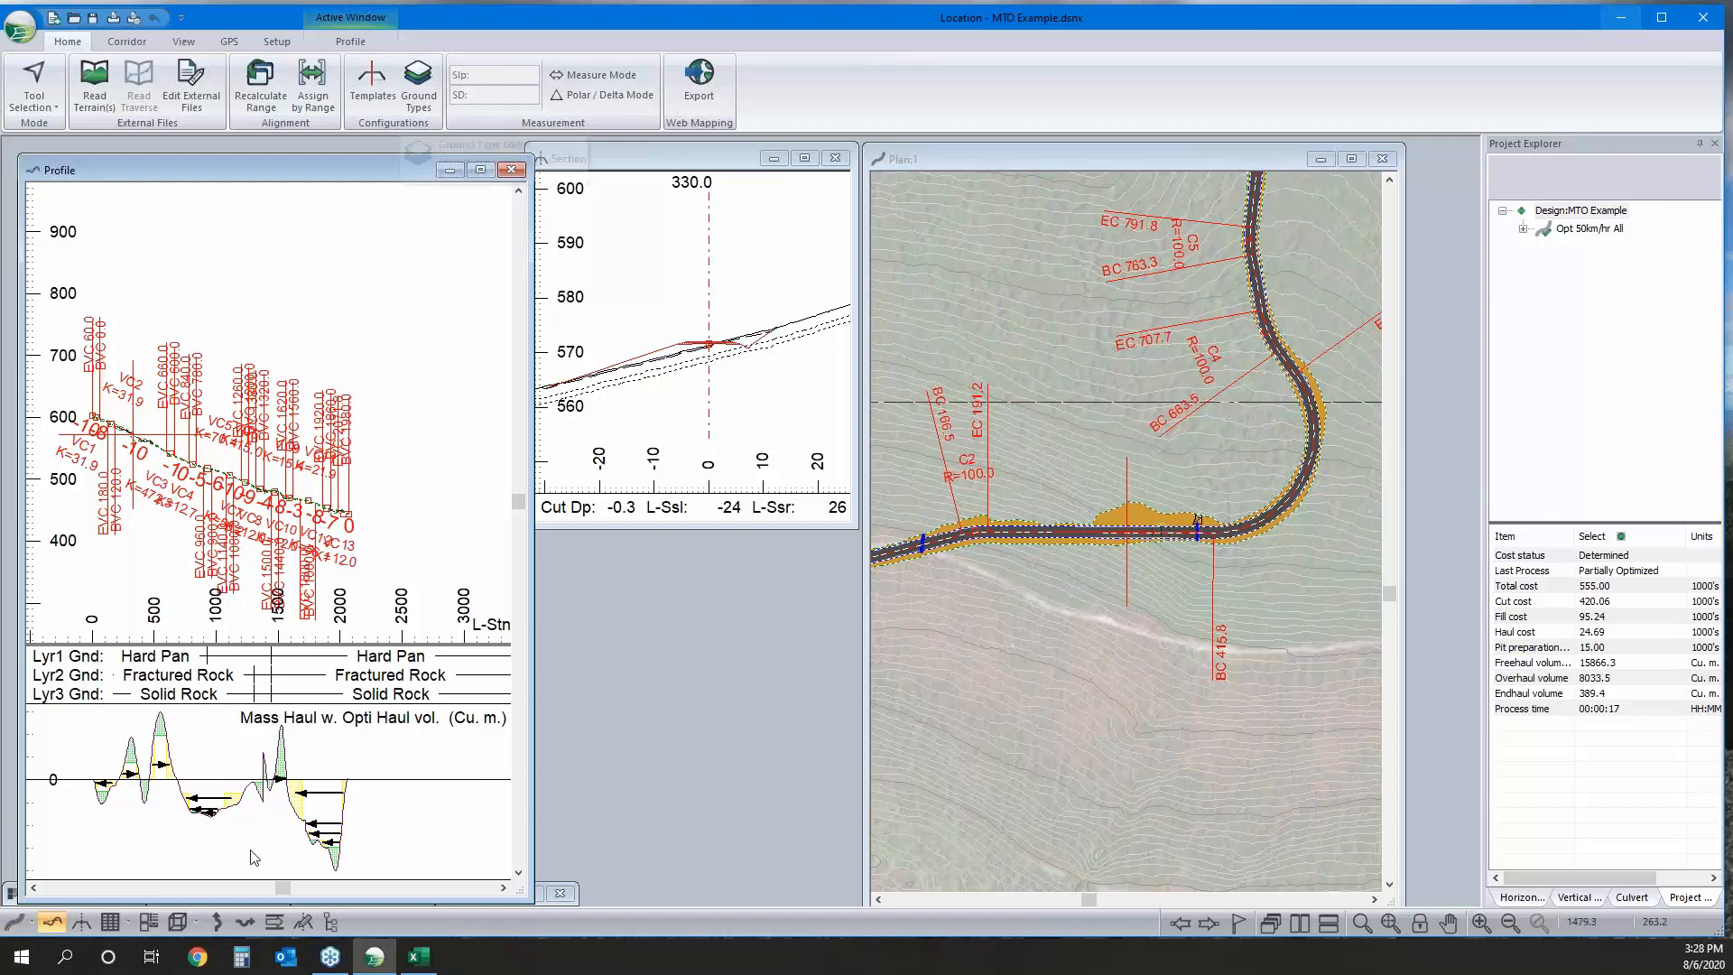
pyautogui.scroll(2, 252, 853)
pyautogui.moveTo(287, 442); pyautogui.dragTo(297, 455, button='middle')
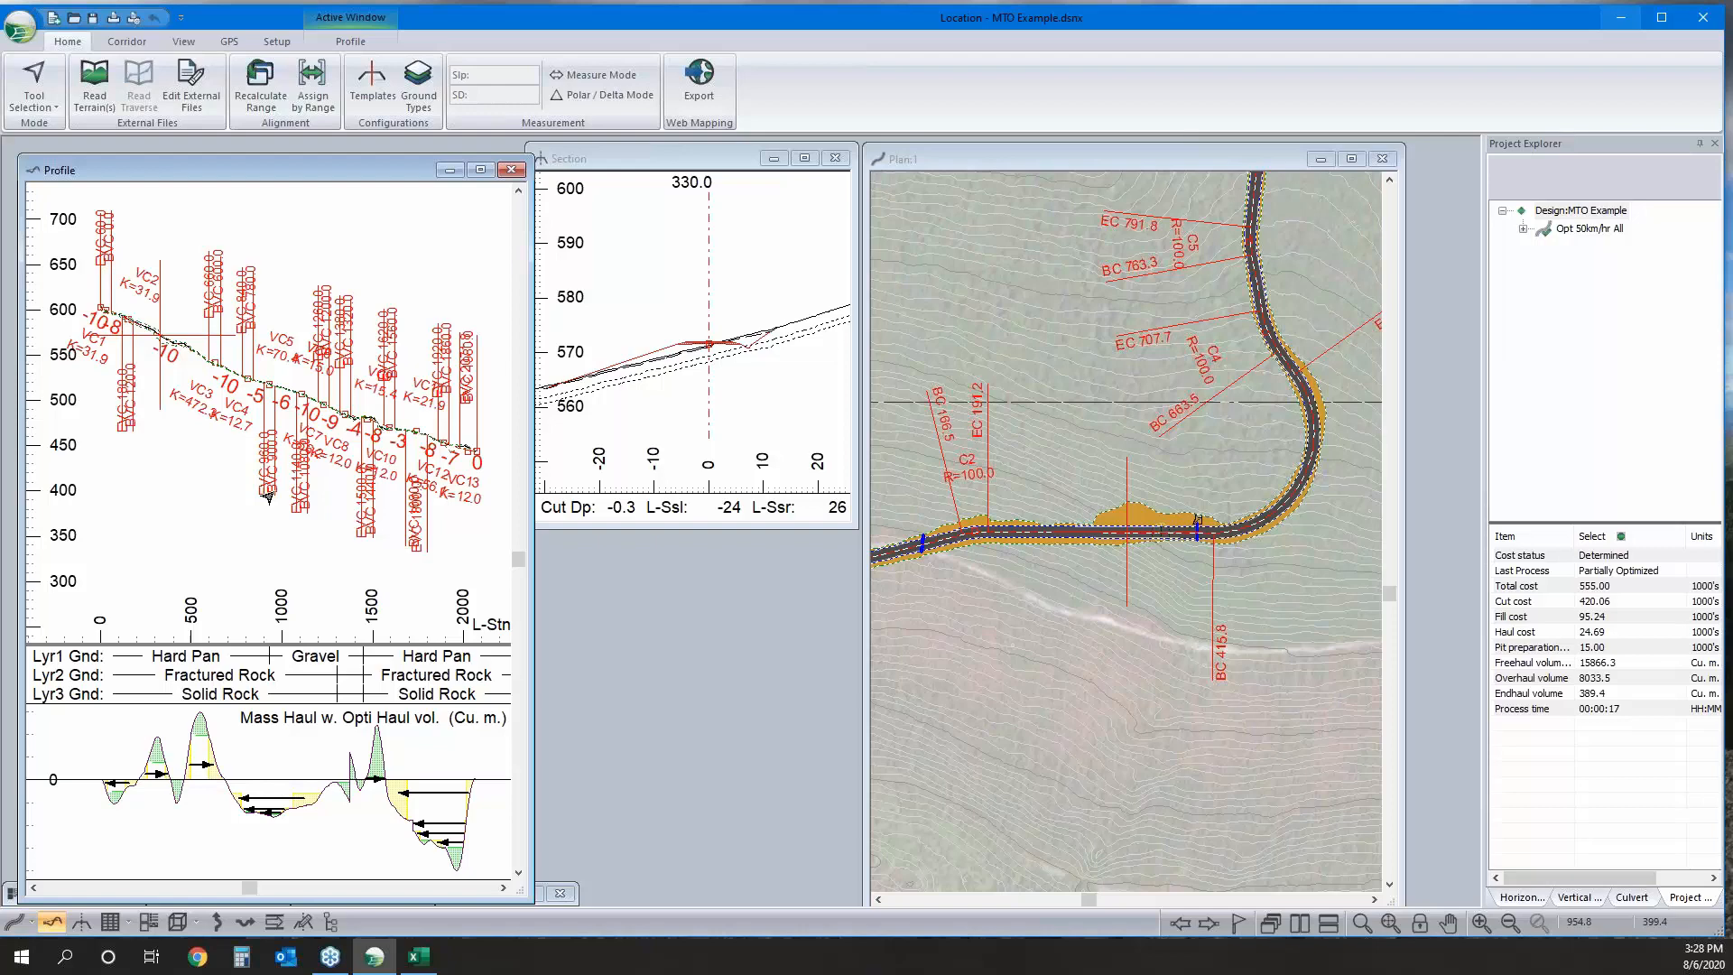
pyautogui.scroll(3, 233, 423)
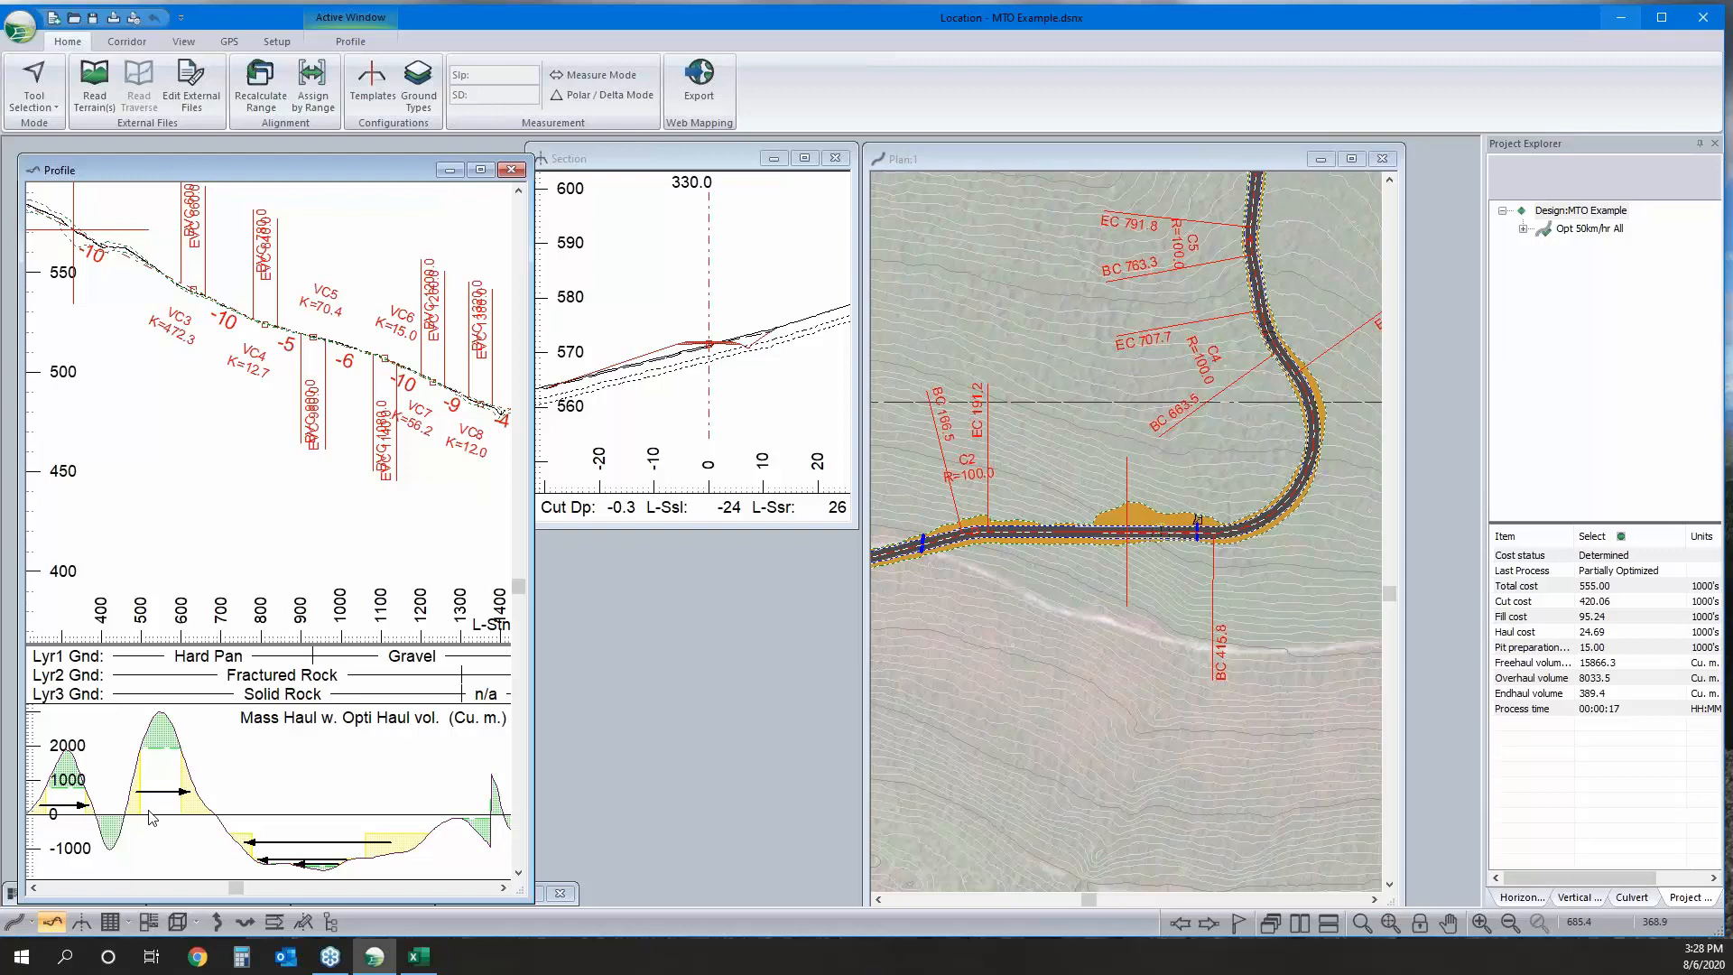
# Review the handling costs and quality factor of the Well Graded 1 inch minus ground type used by the template materials, without making changes.
pyautogui.click(418, 86)
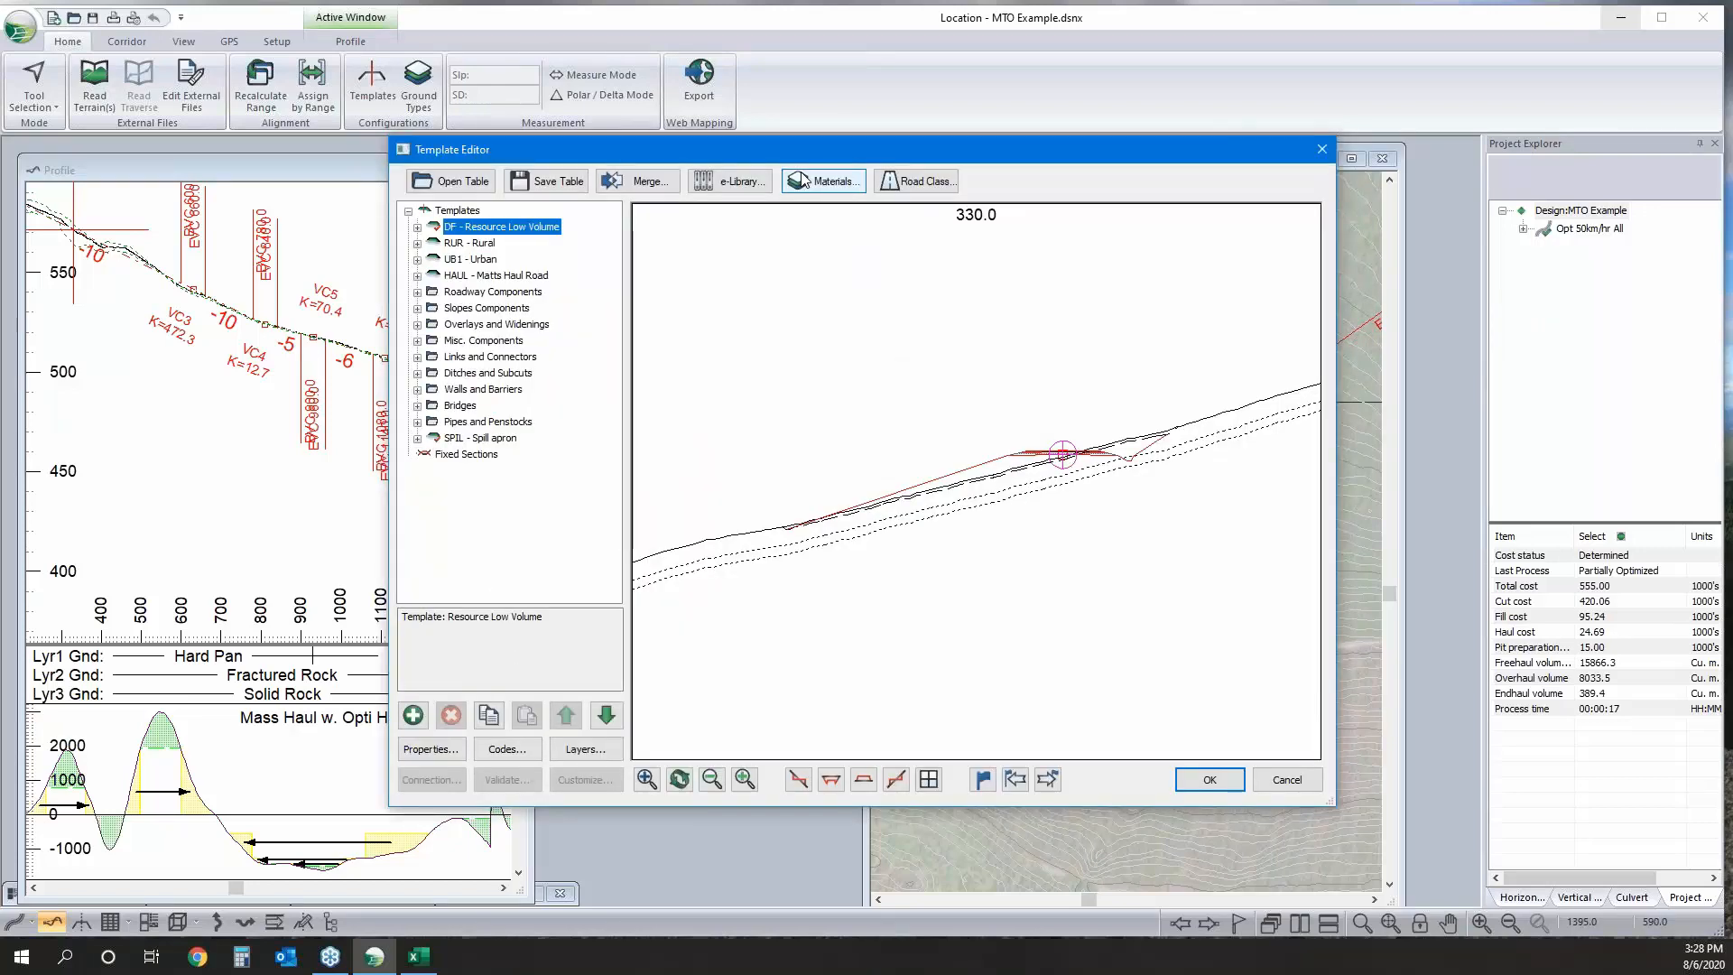
pyautogui.click(804, 181)
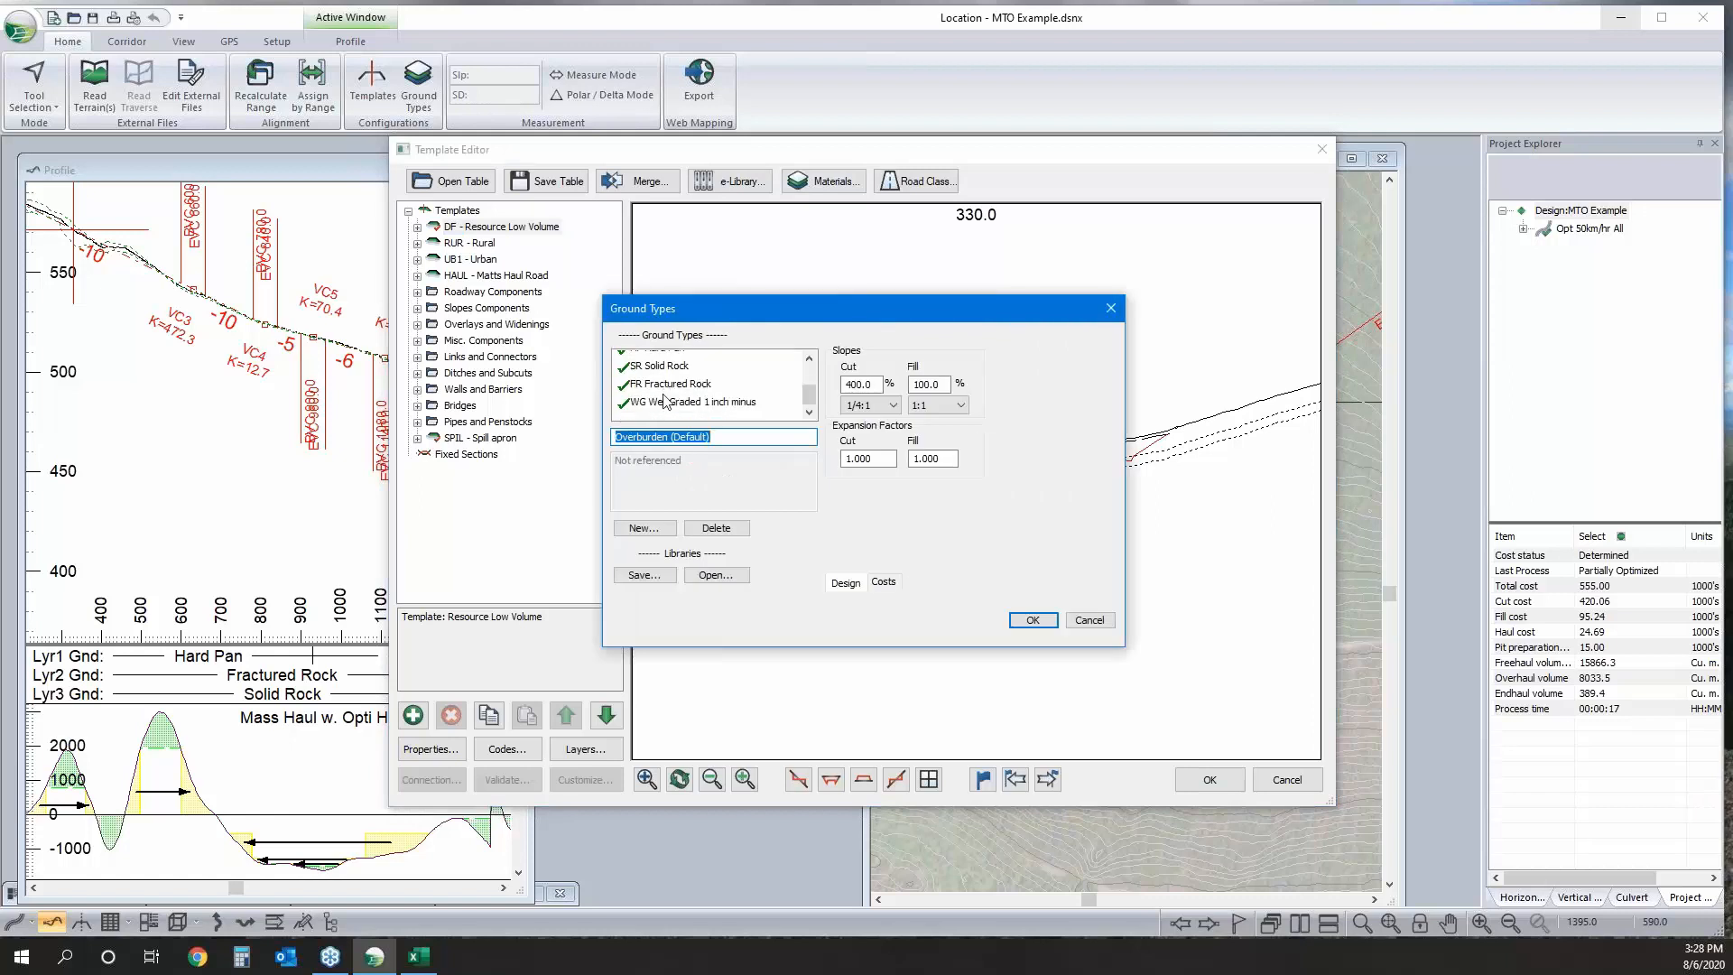
pyautogui.scroll(-1, 665, 401)
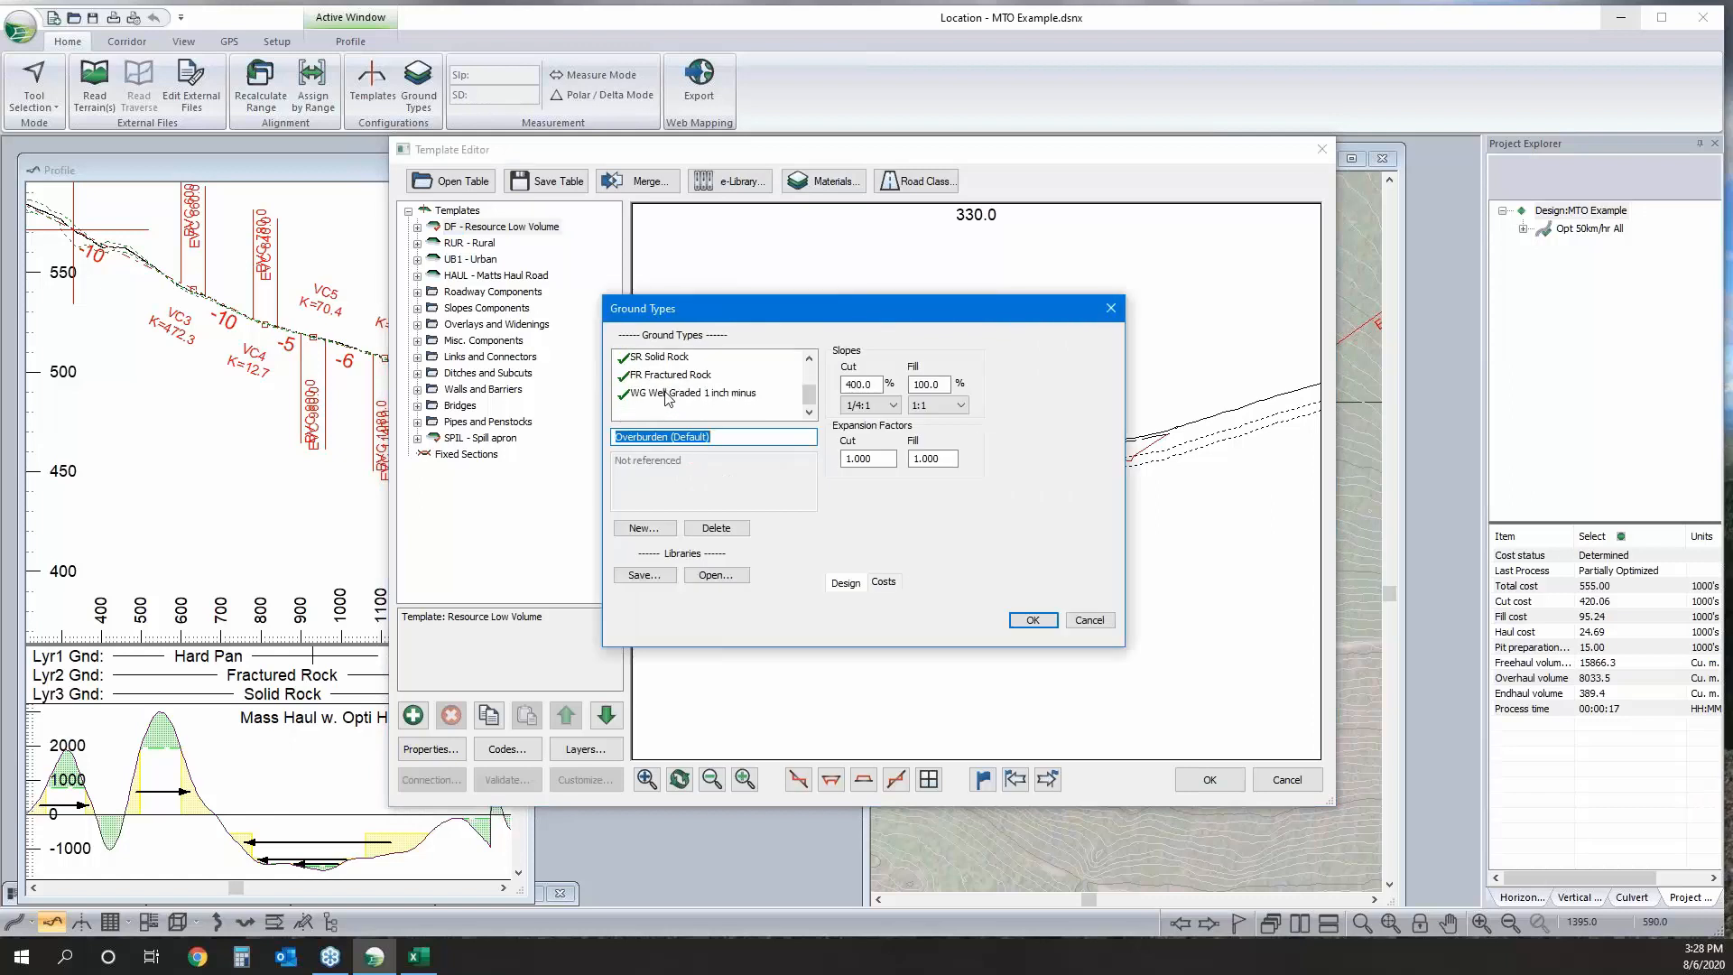
pyautogui.click(667, 393)
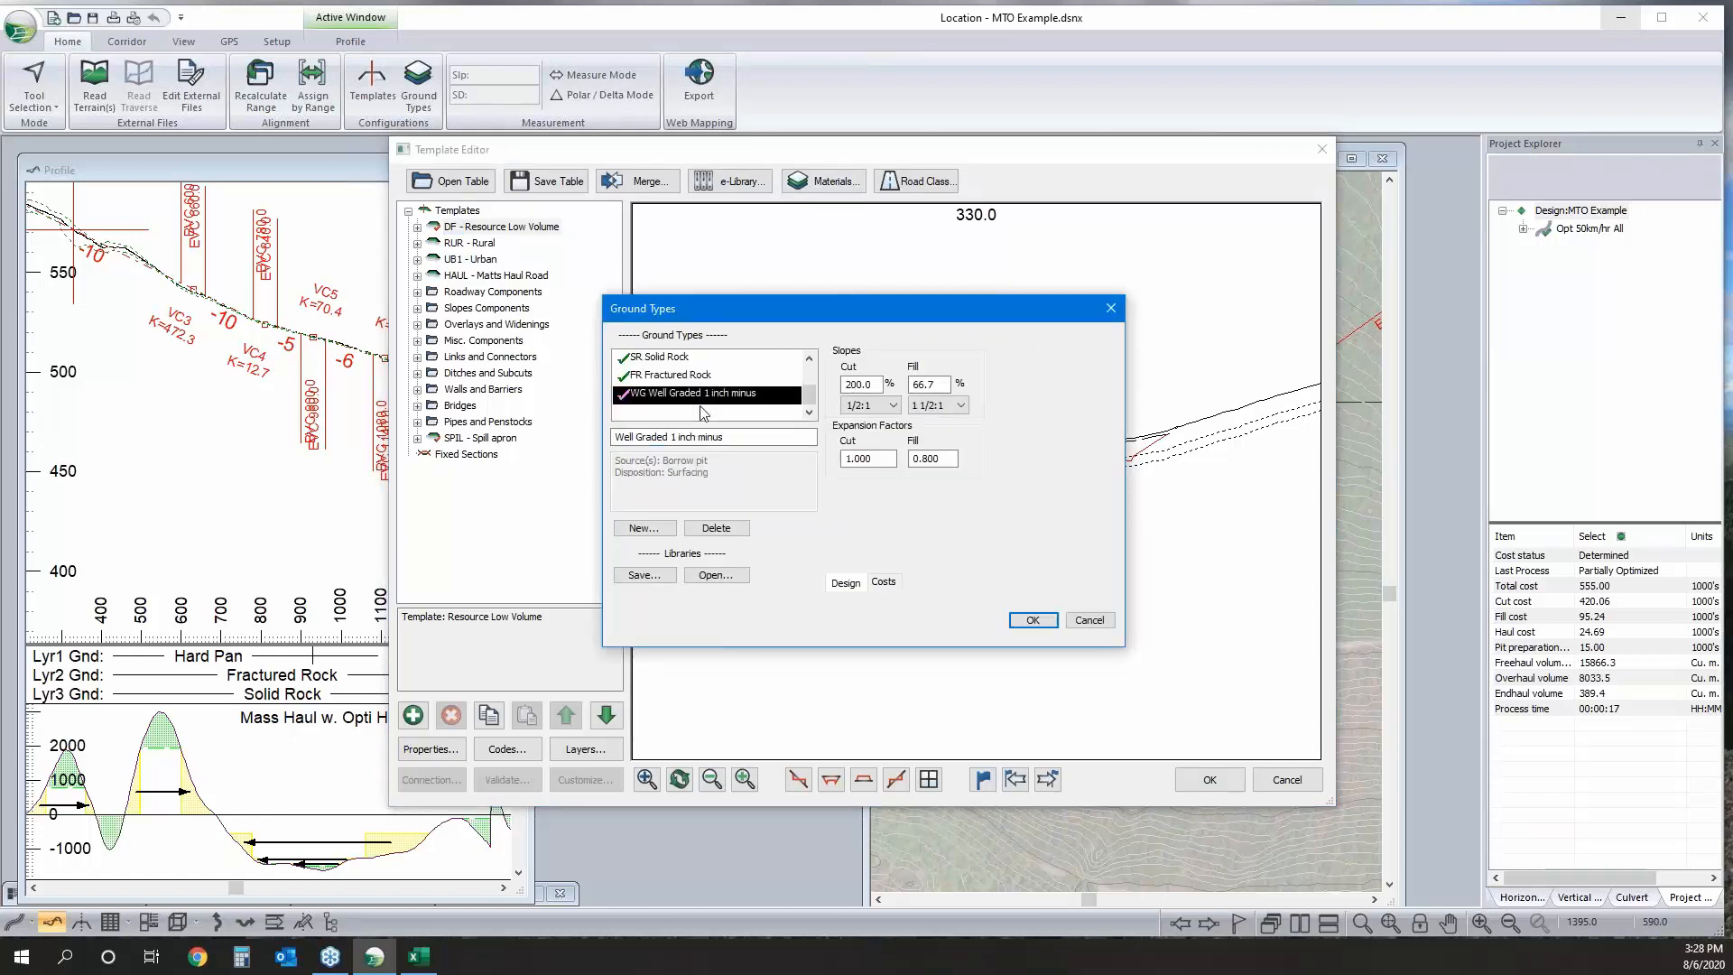
pyautogui.click(883, 582)
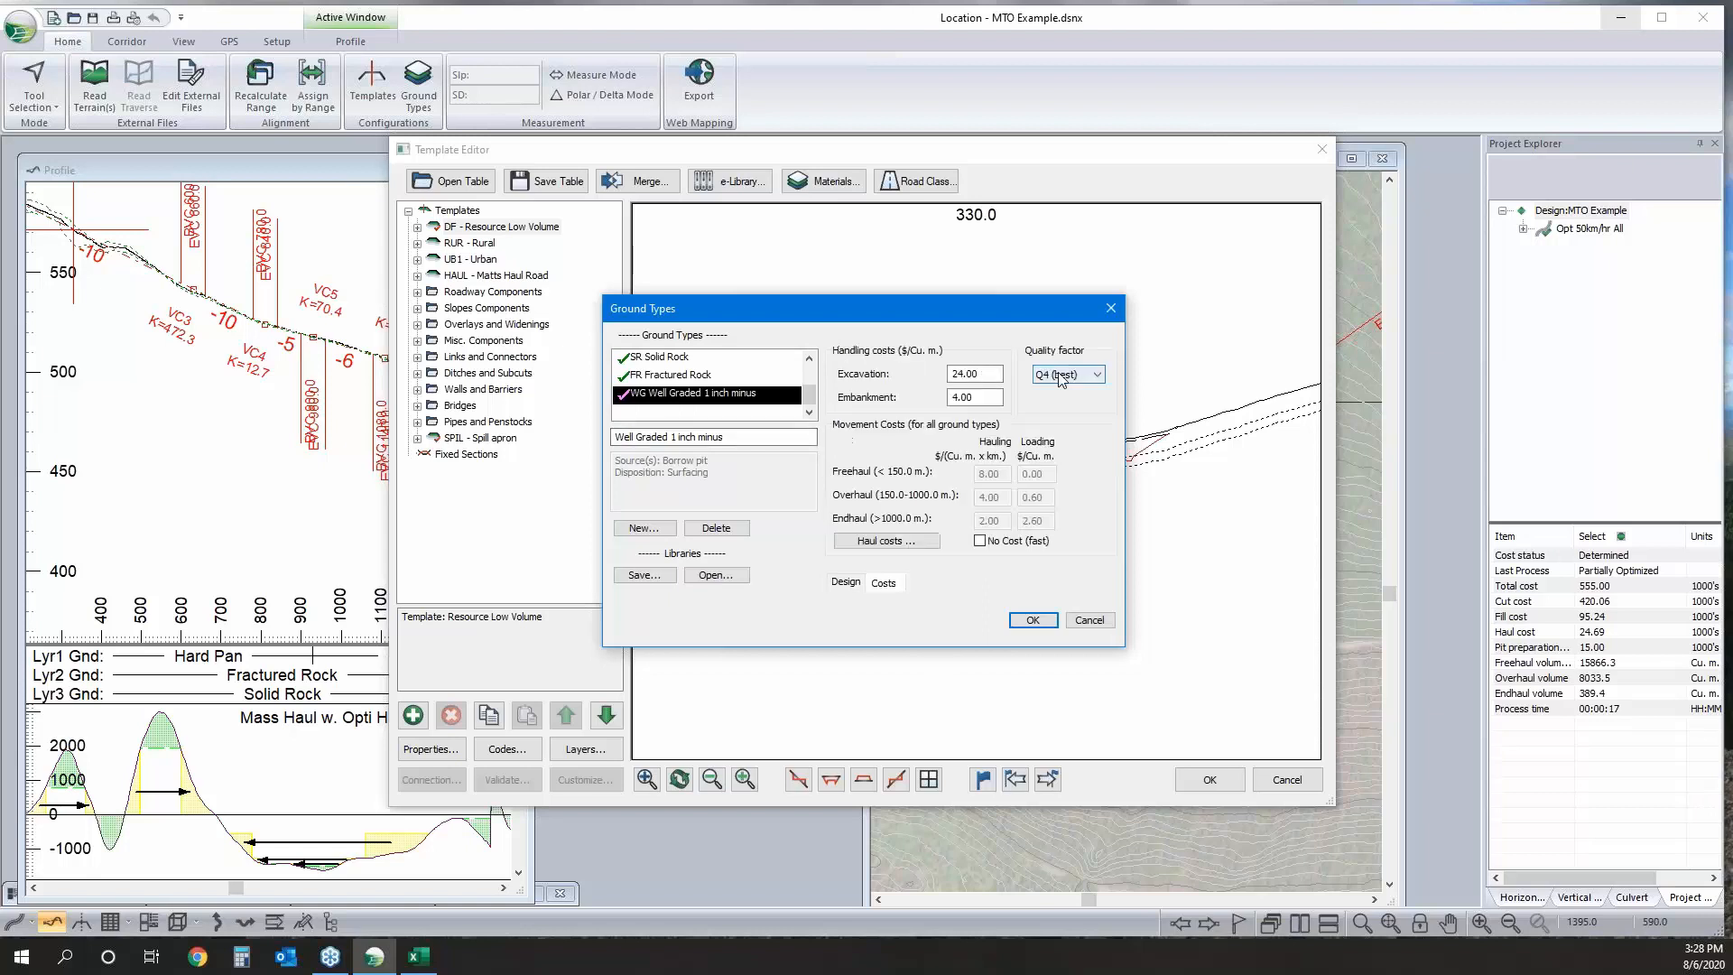
pyautogui.click(1089, 620)
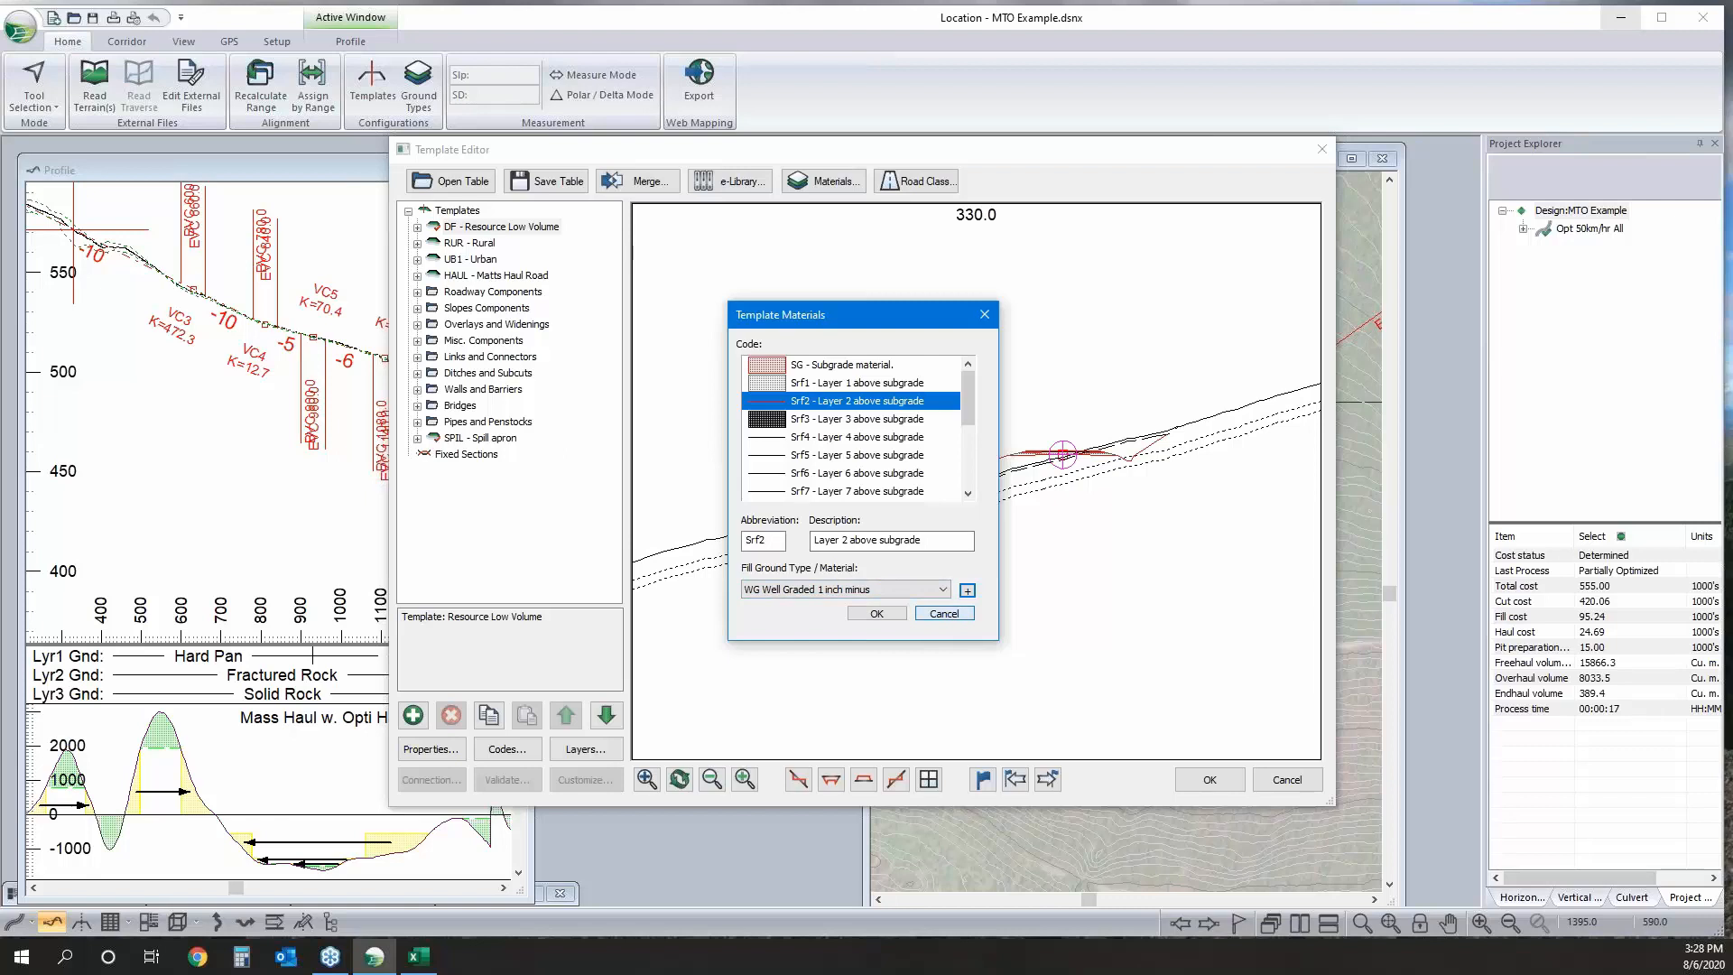
pyautogui.click(944, 613)
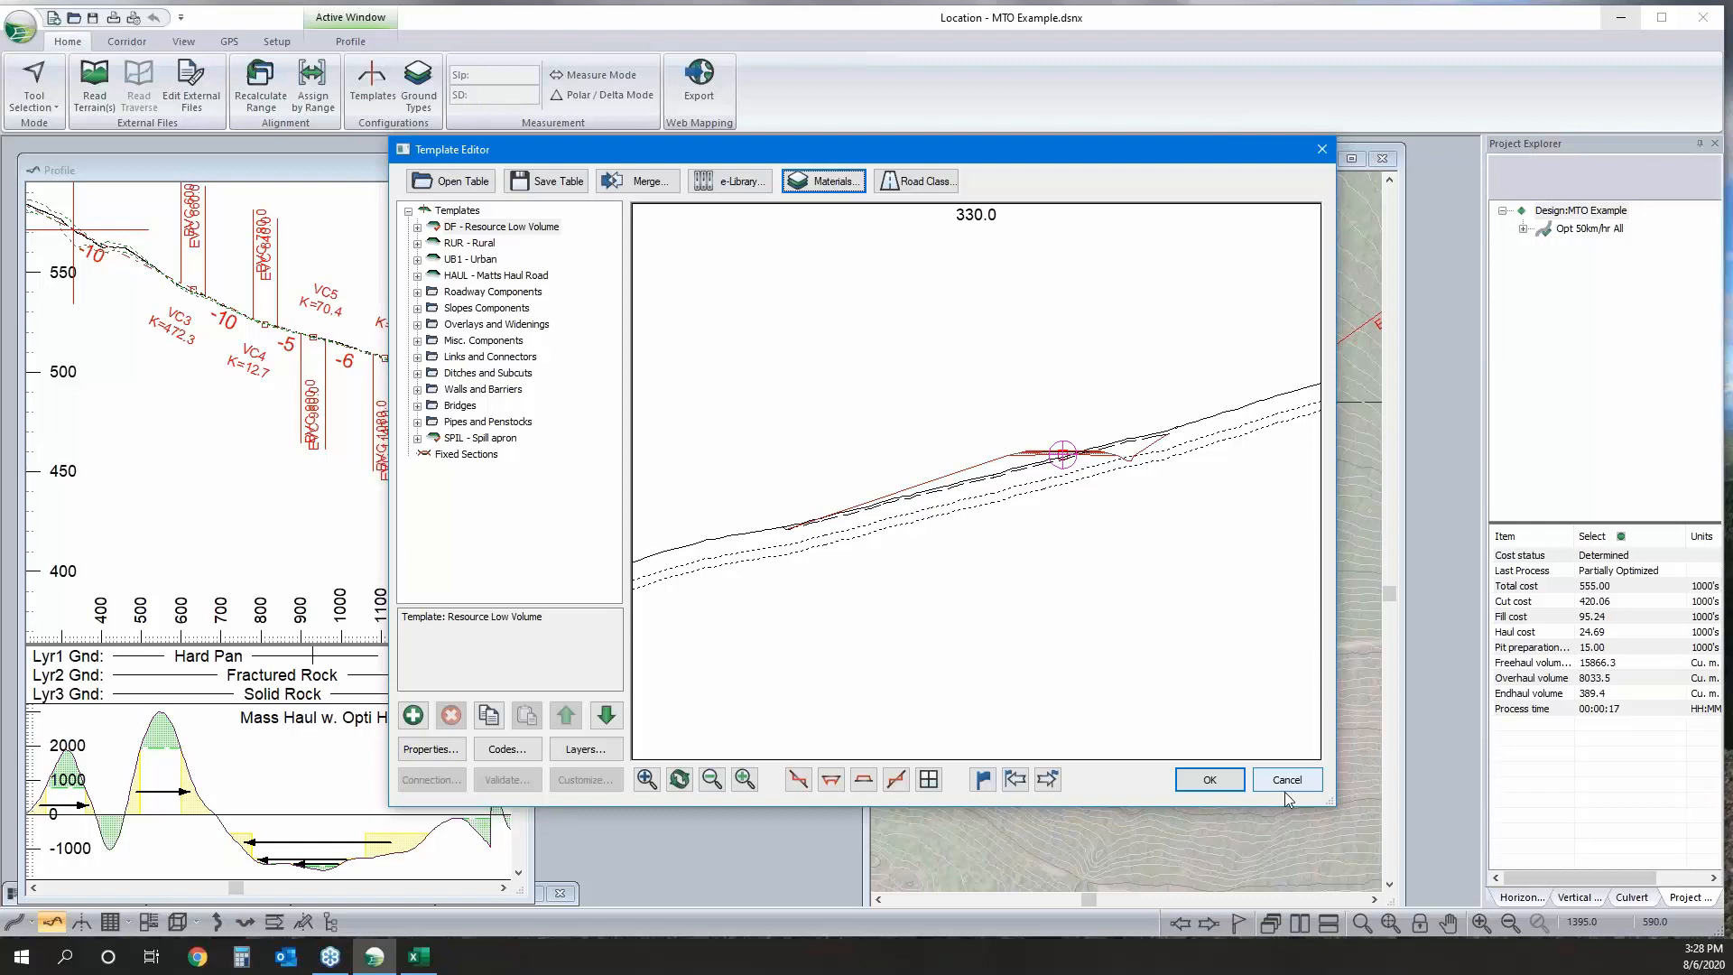
pyautogui.click(1286, 793)
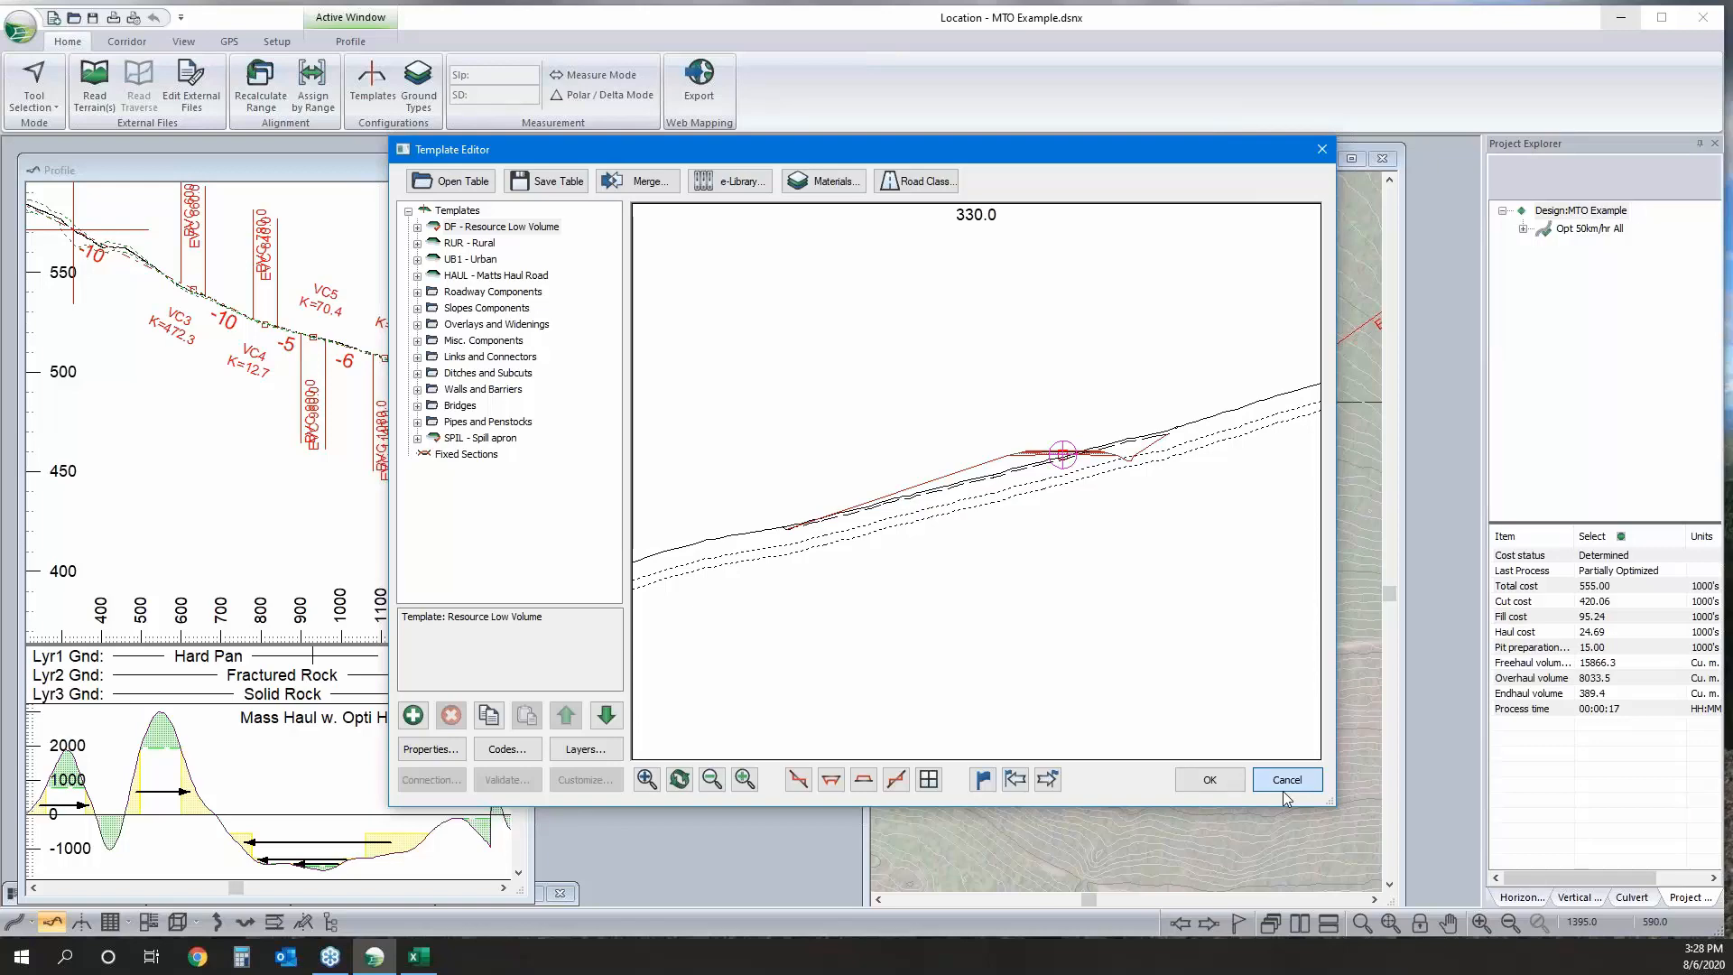
pyautogui.click(1285, 789)
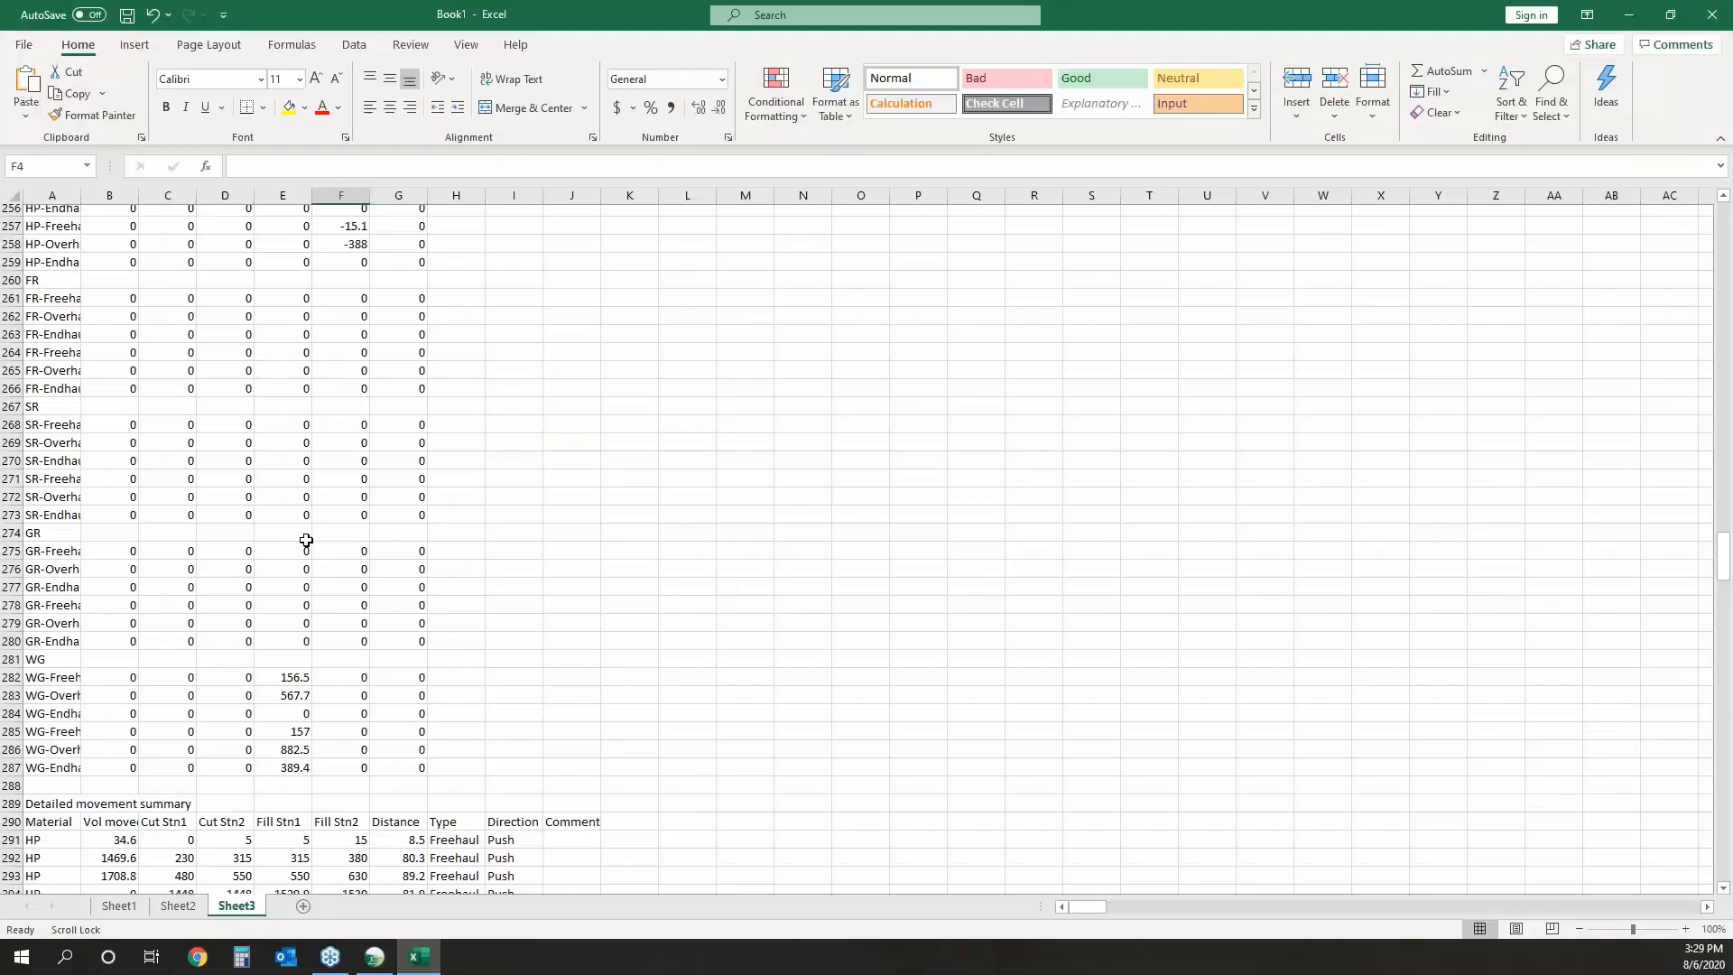
# In Excel, examine the volumes, stations, distances and haul types in the Detailed movement summary on Sheet3 through its last rows.
pyautogui.scroll(-9, 306, 542)
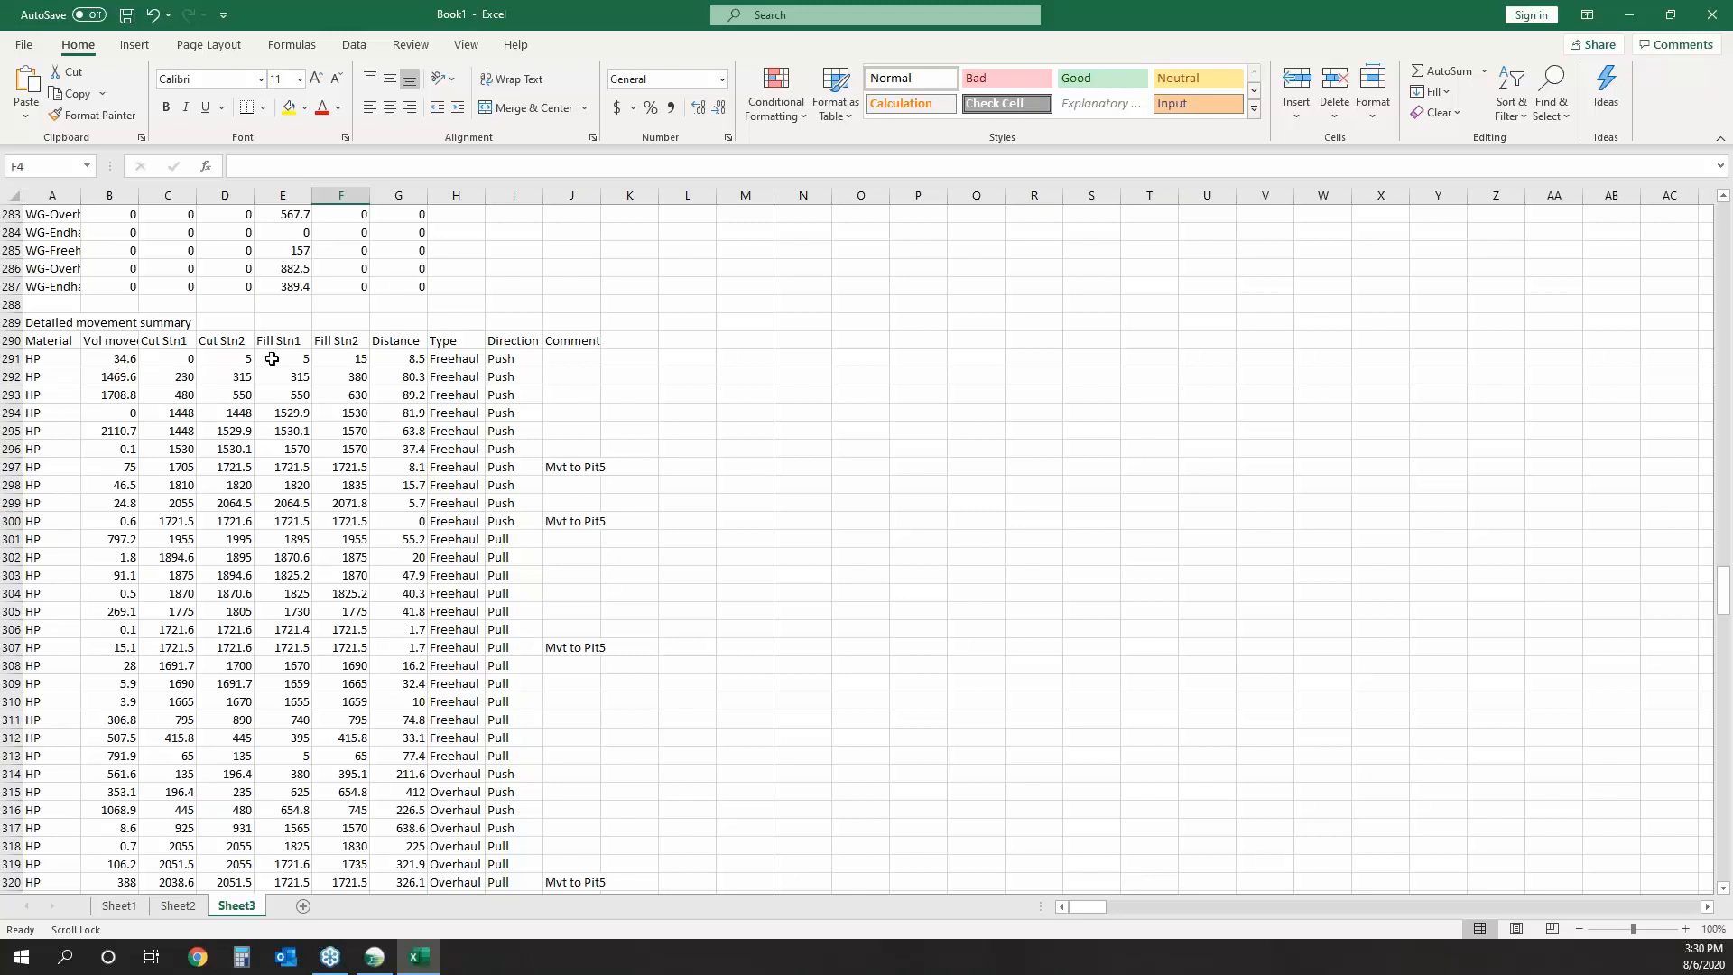
pyautogui.click(403, 385)
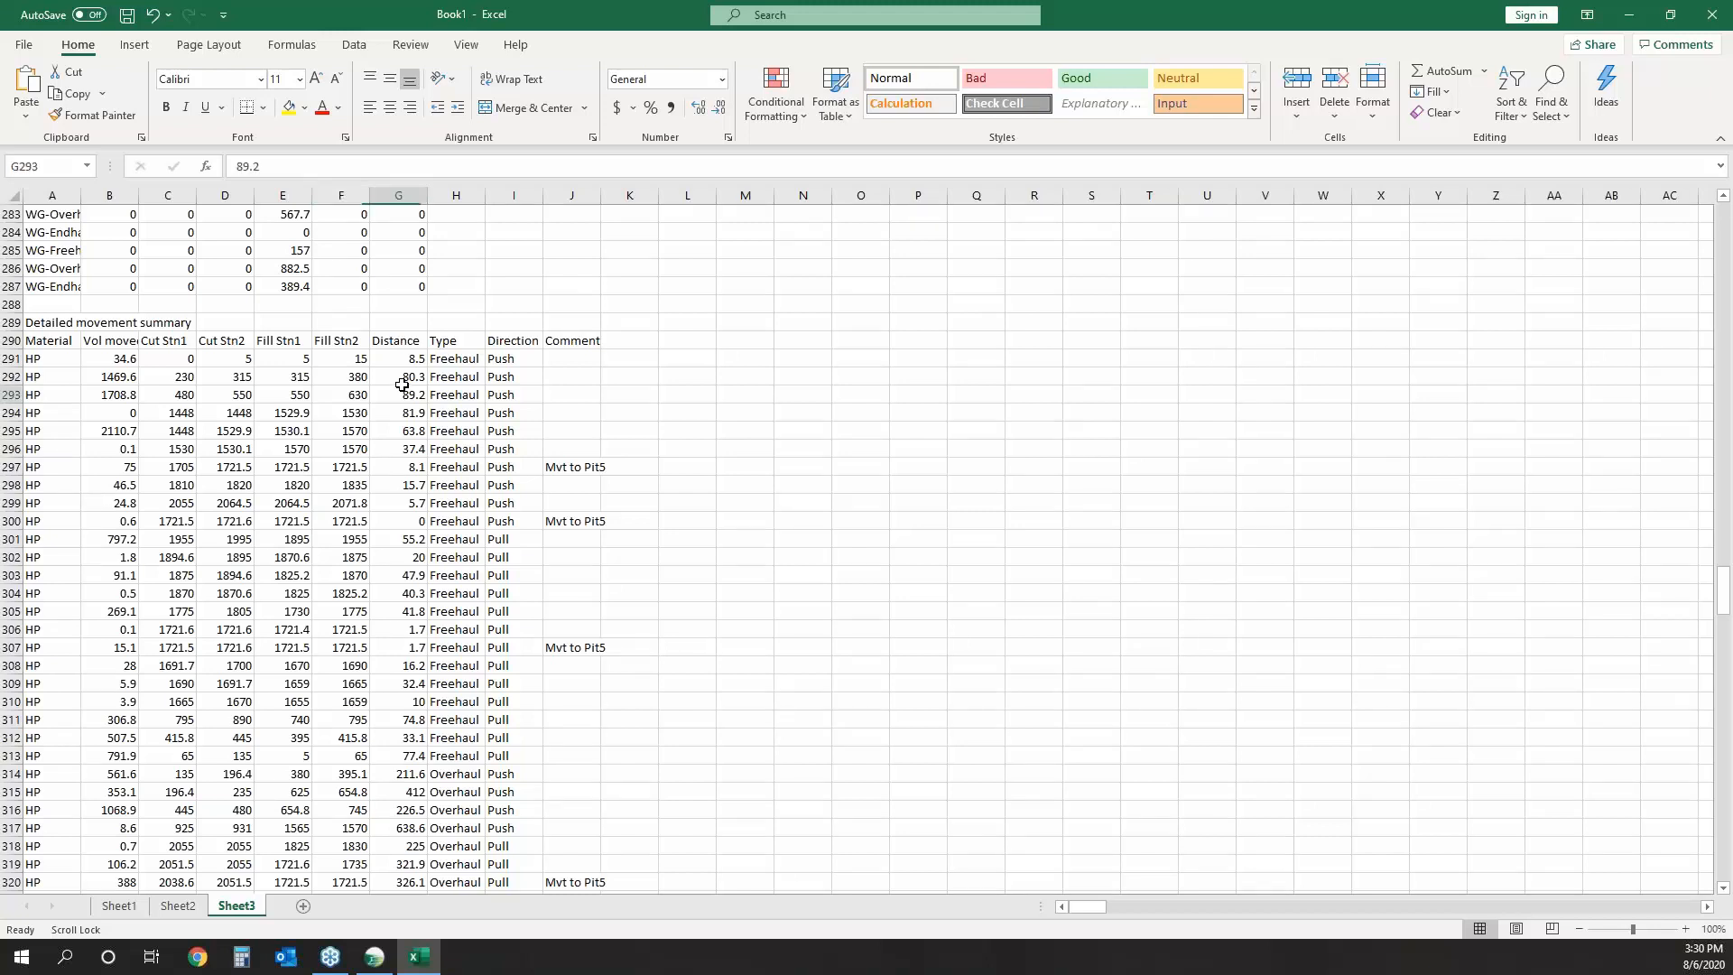
pyautogui.moveTo(402, 386); pyautogui.dragTo(402, 383)
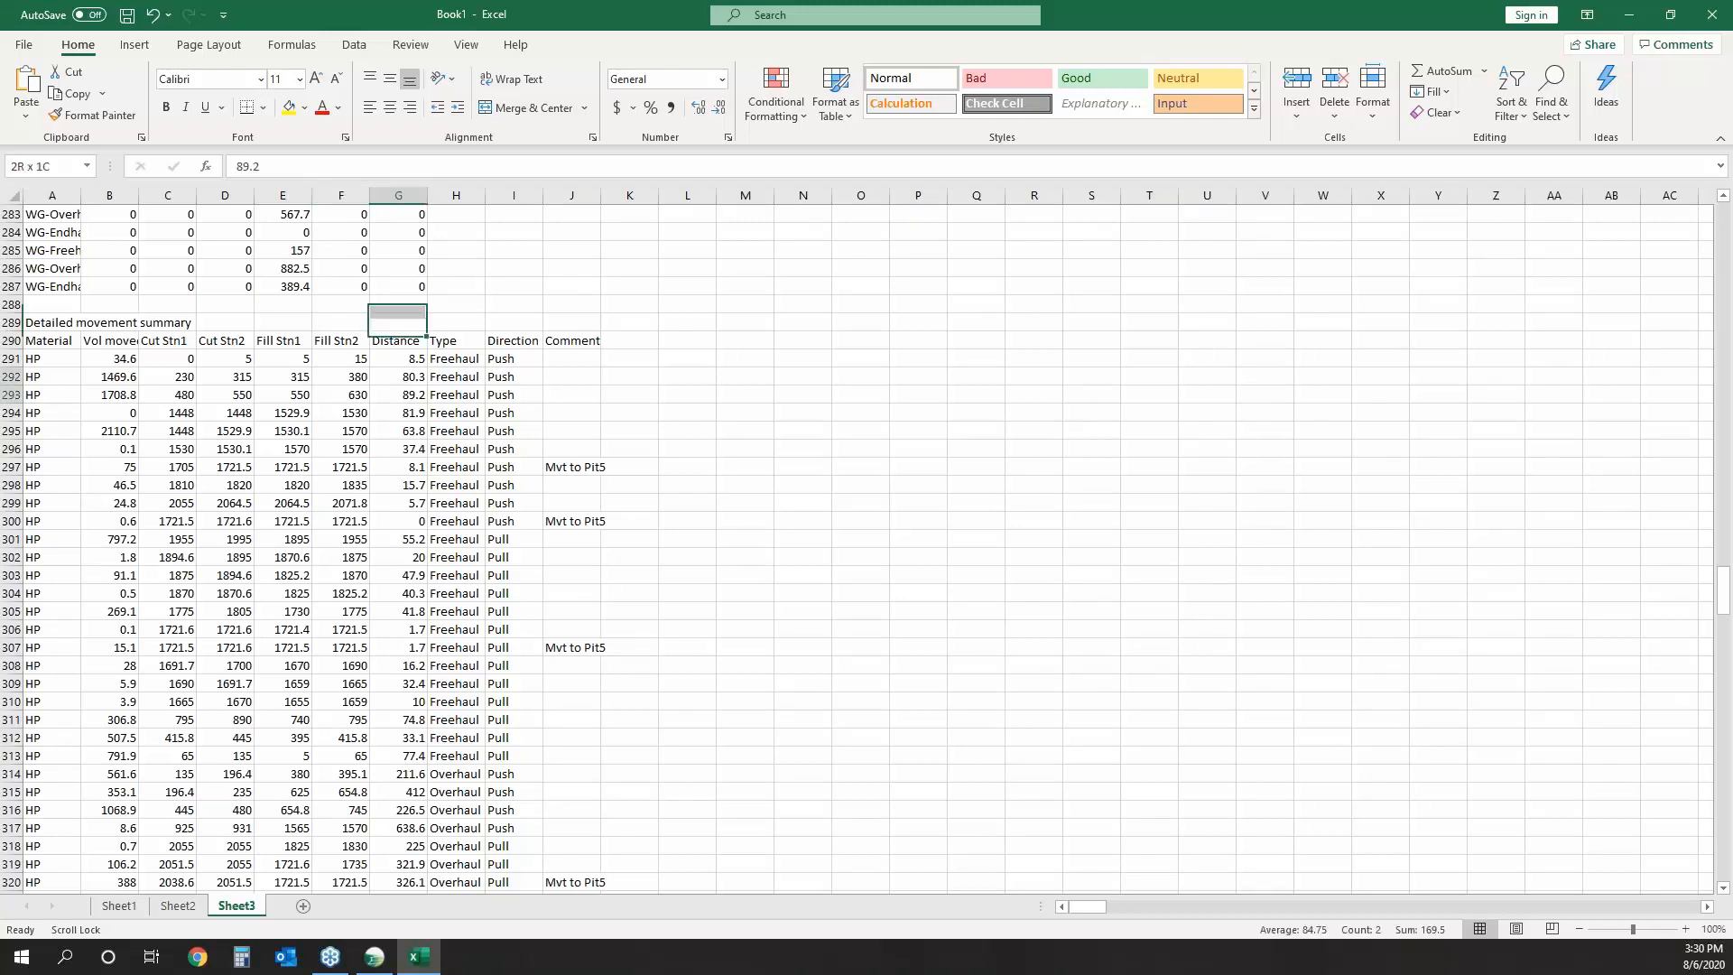
pyautogui.click(119, 377)
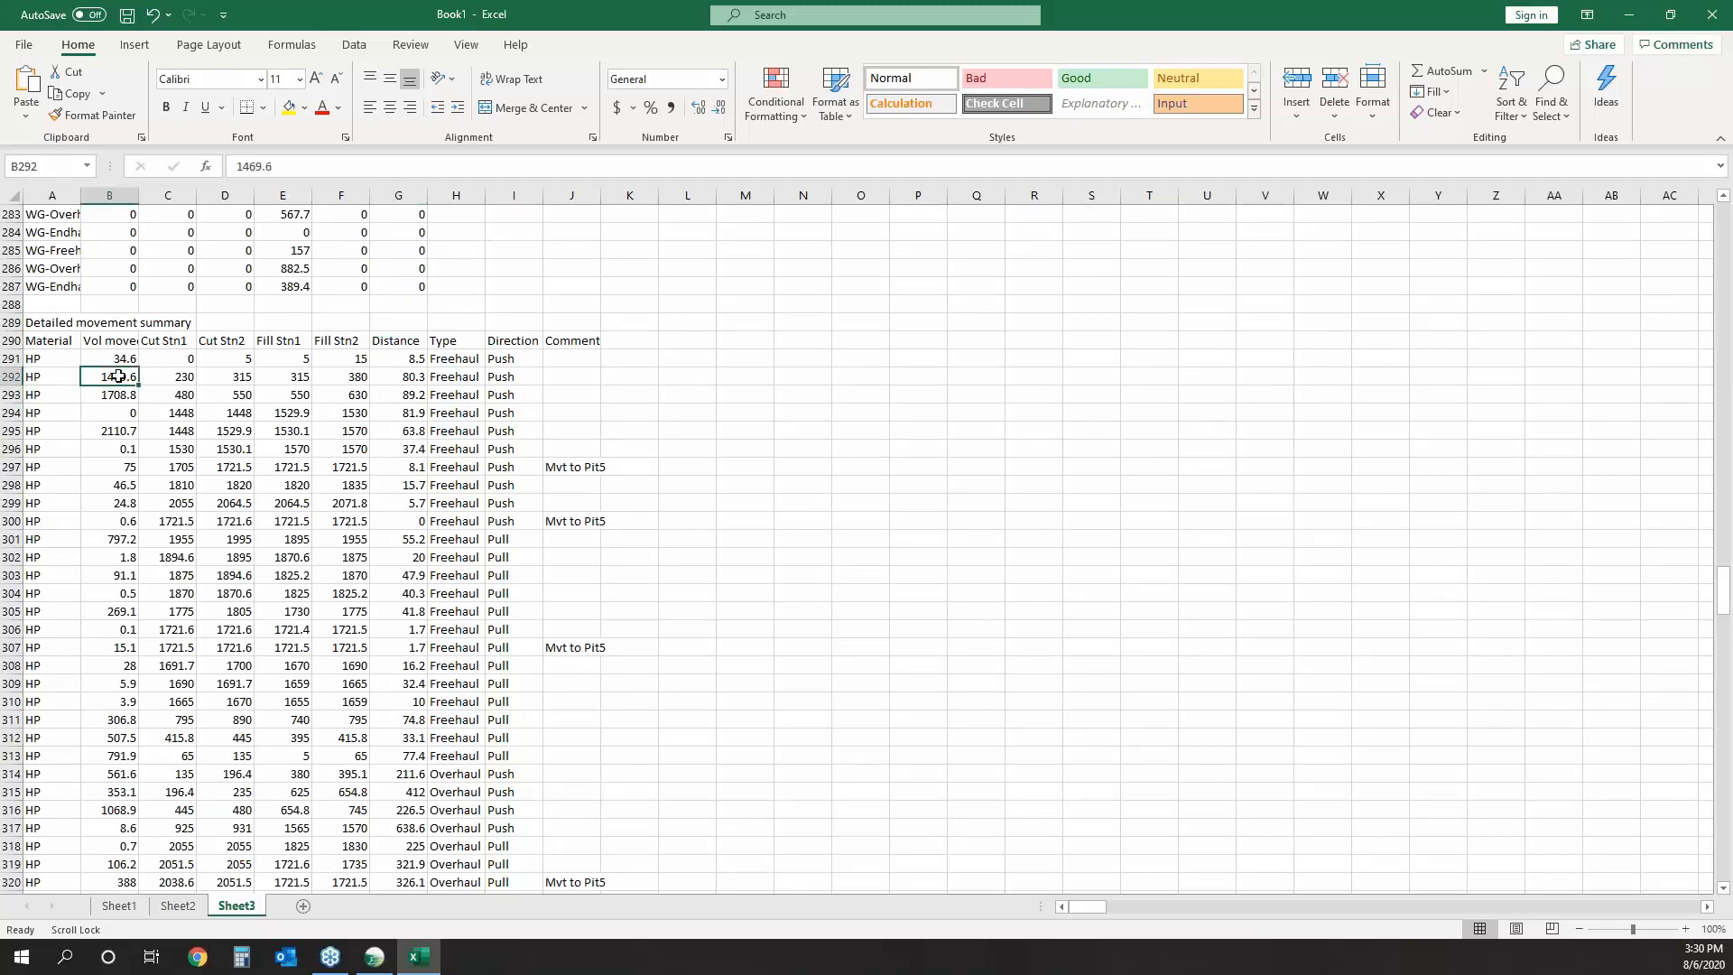
pyautogui.scroll(-20, 348, 663)
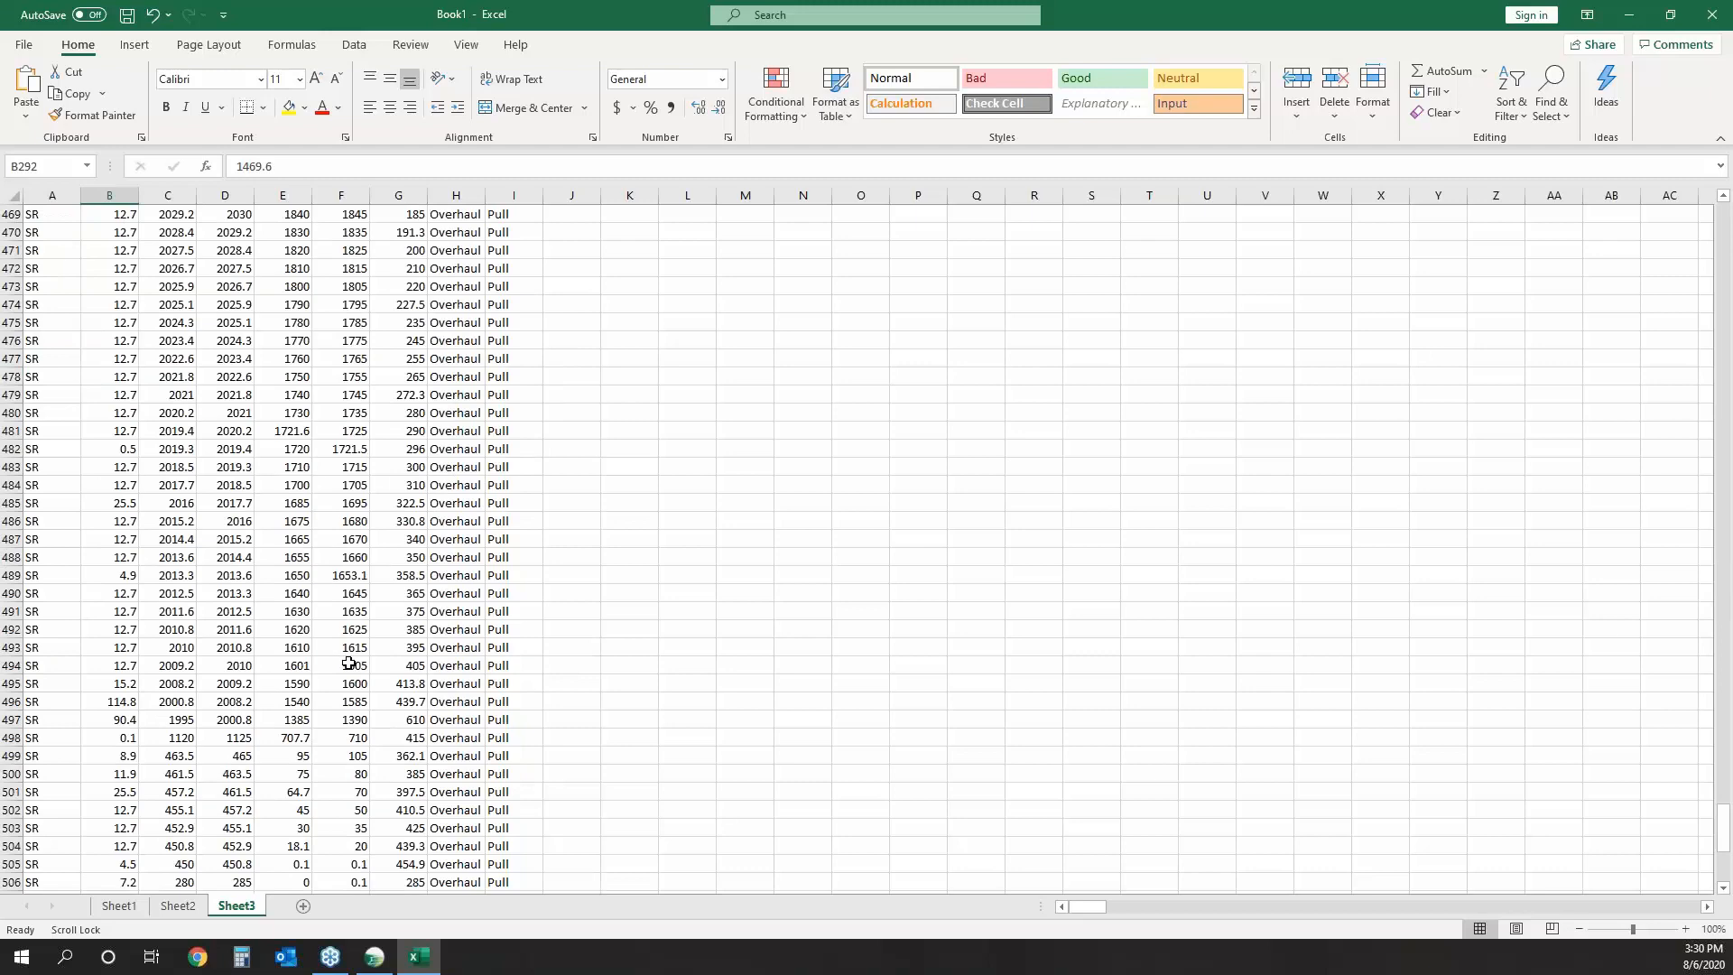
pyautogui.scroll(-10, 349, 663)
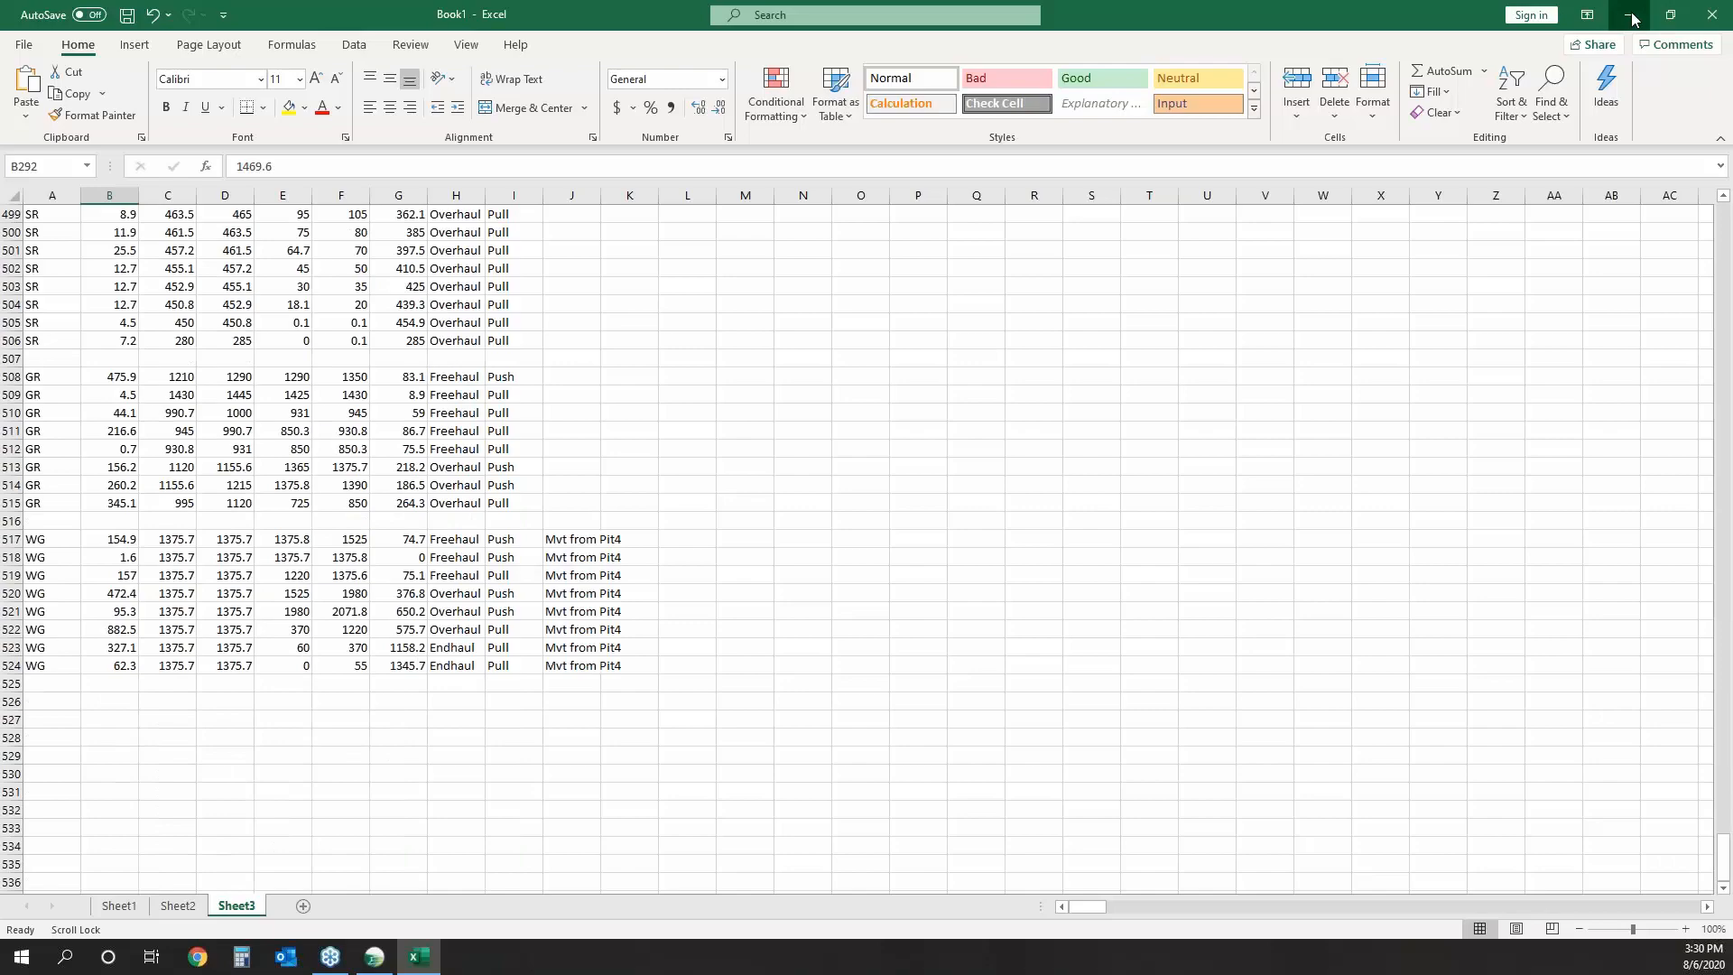
# Switch back to Location and add the Mass Haul sub-window below the profile on the Multi-Plot plan and profile page.
pyautogui.click(1630, 15)
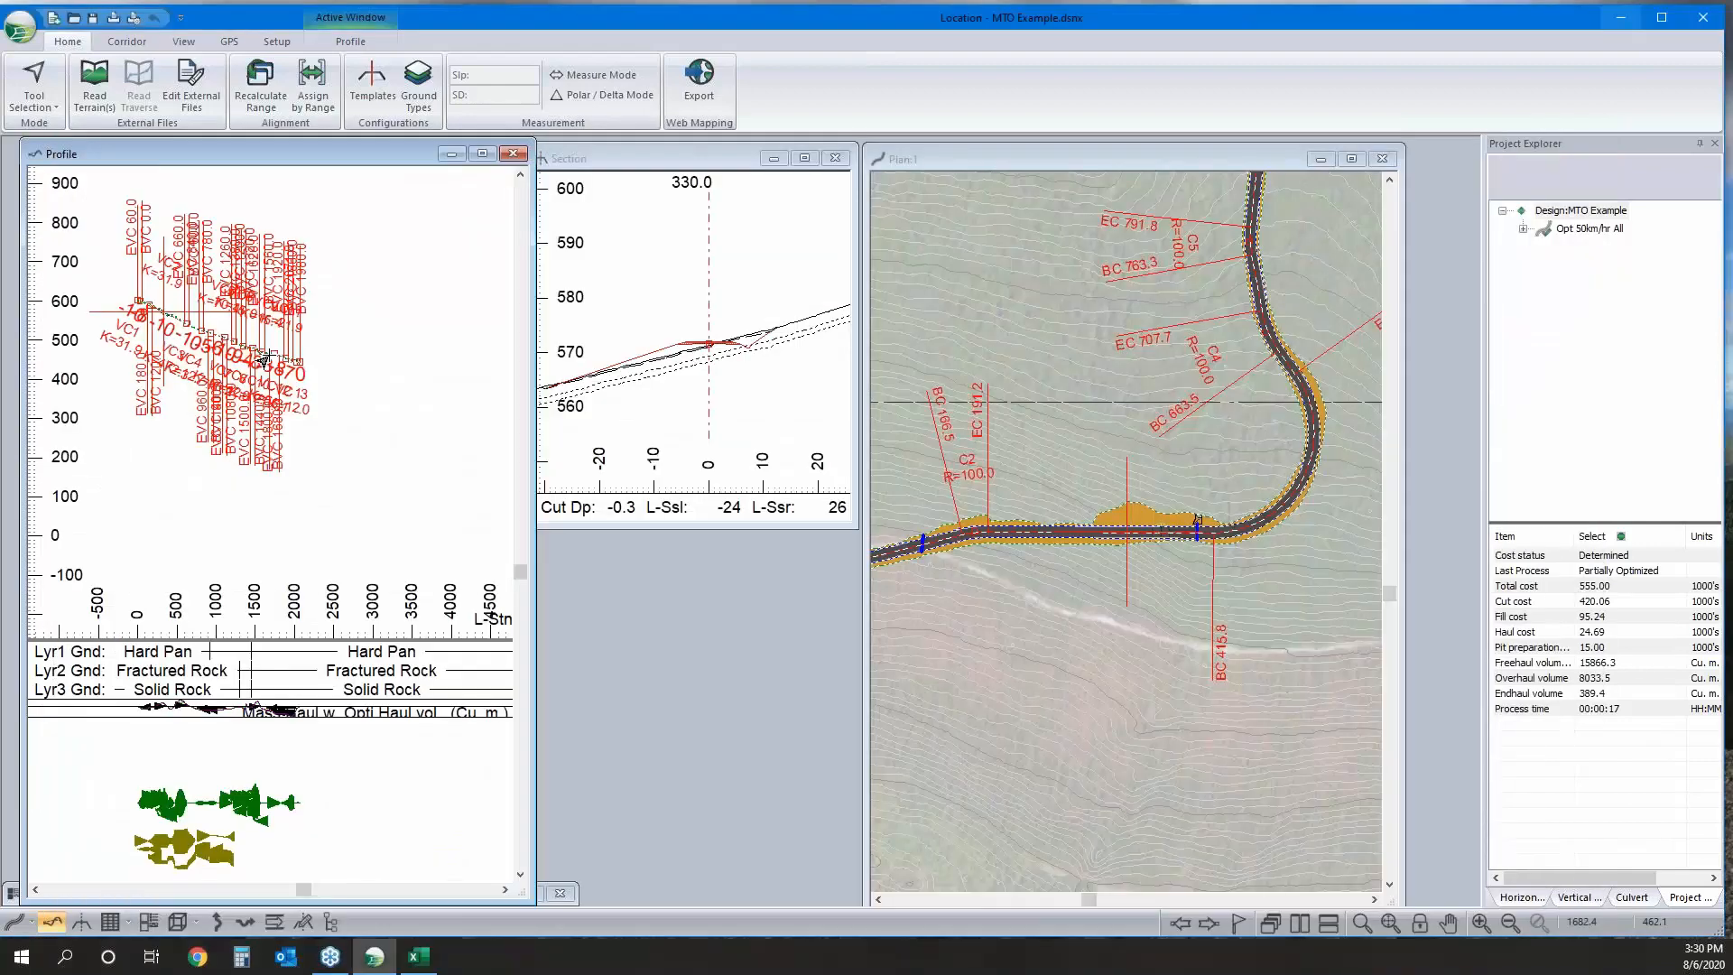
pyautogui.scroll(1, 262, 362)
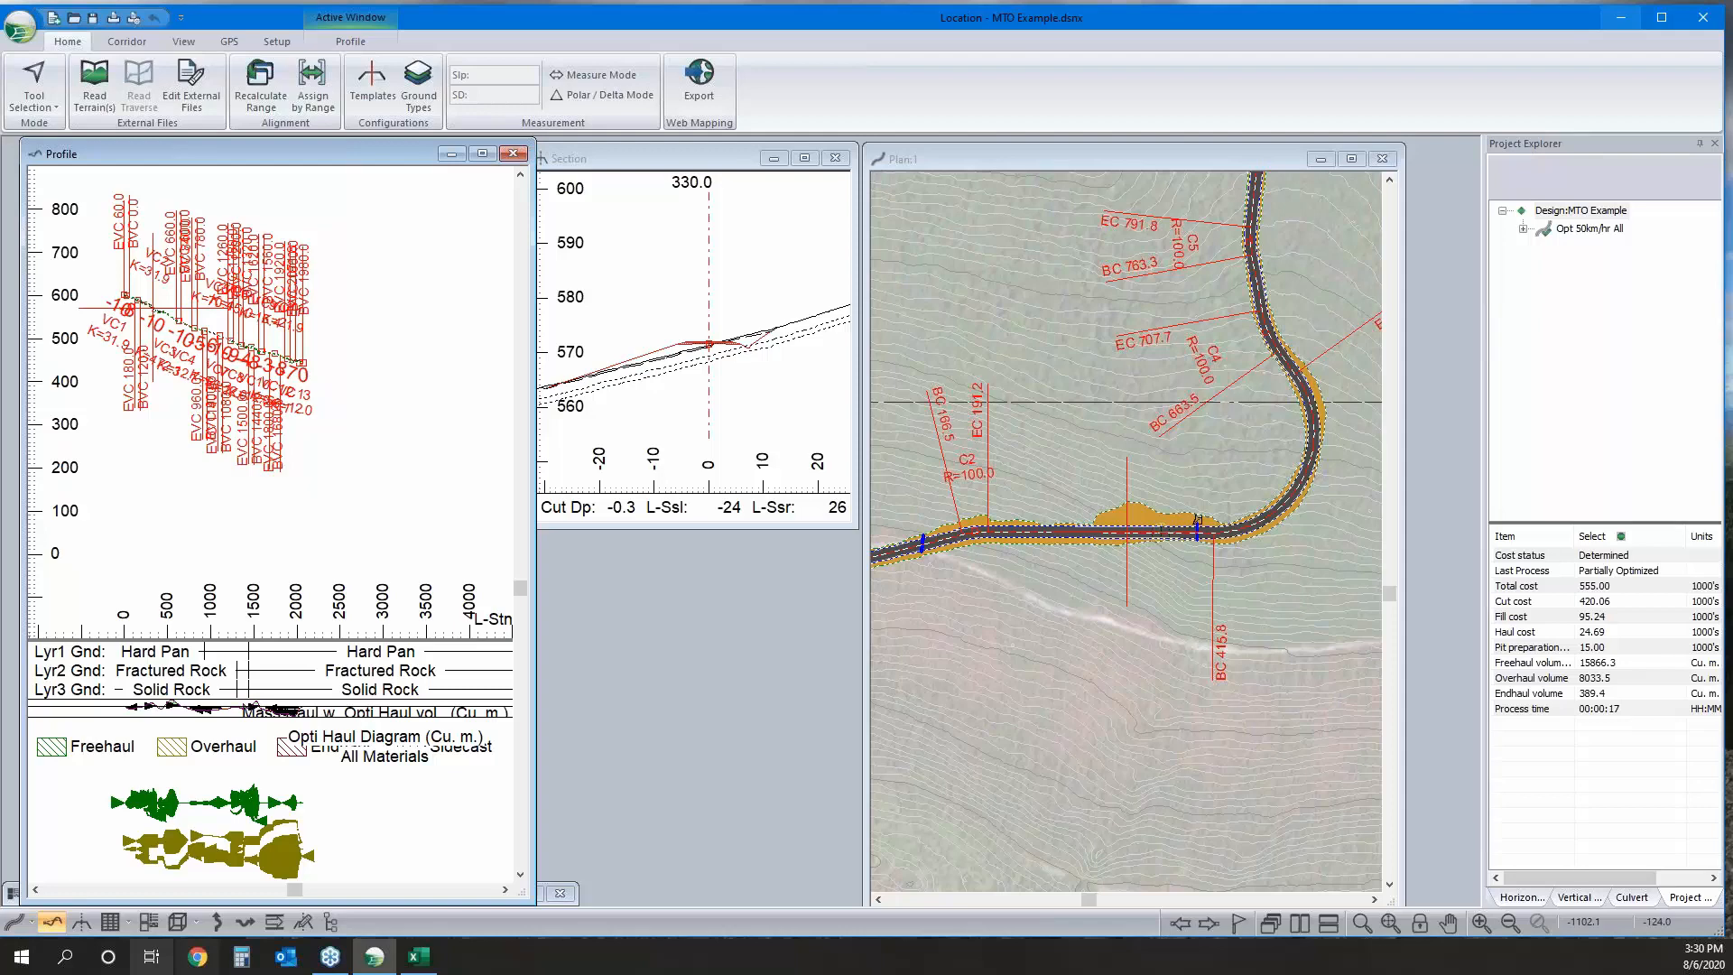
pyautogui.click(149, 923)
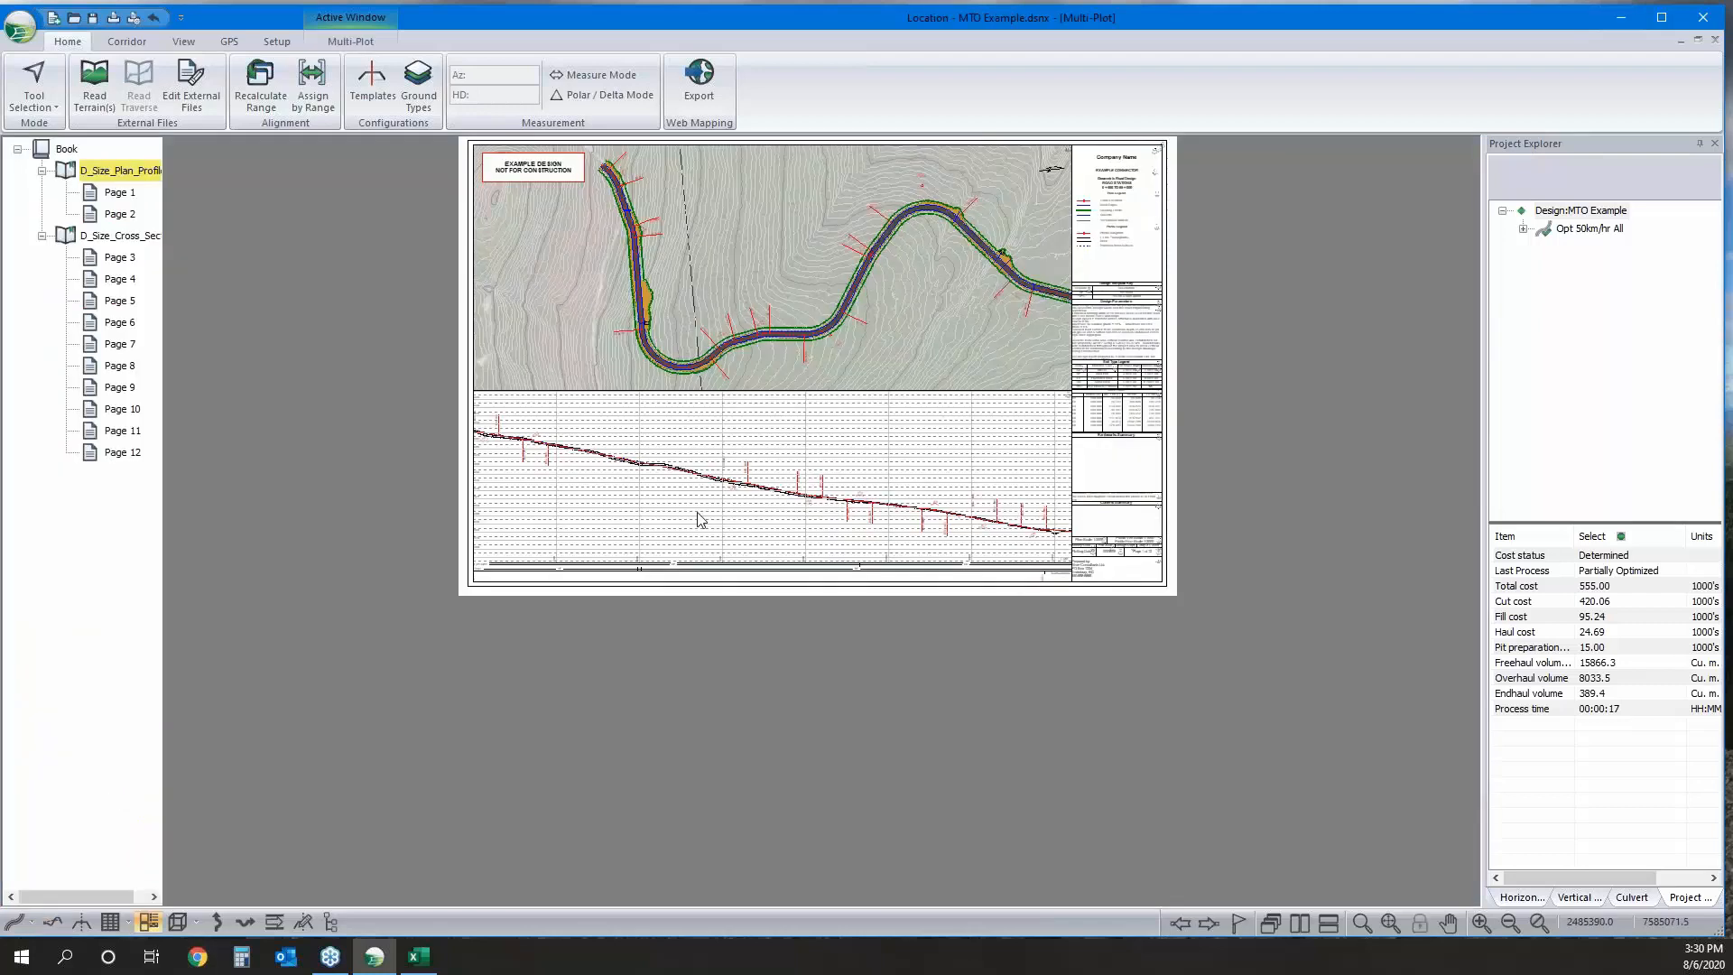
pyautogui.doubleClick(700, 519)
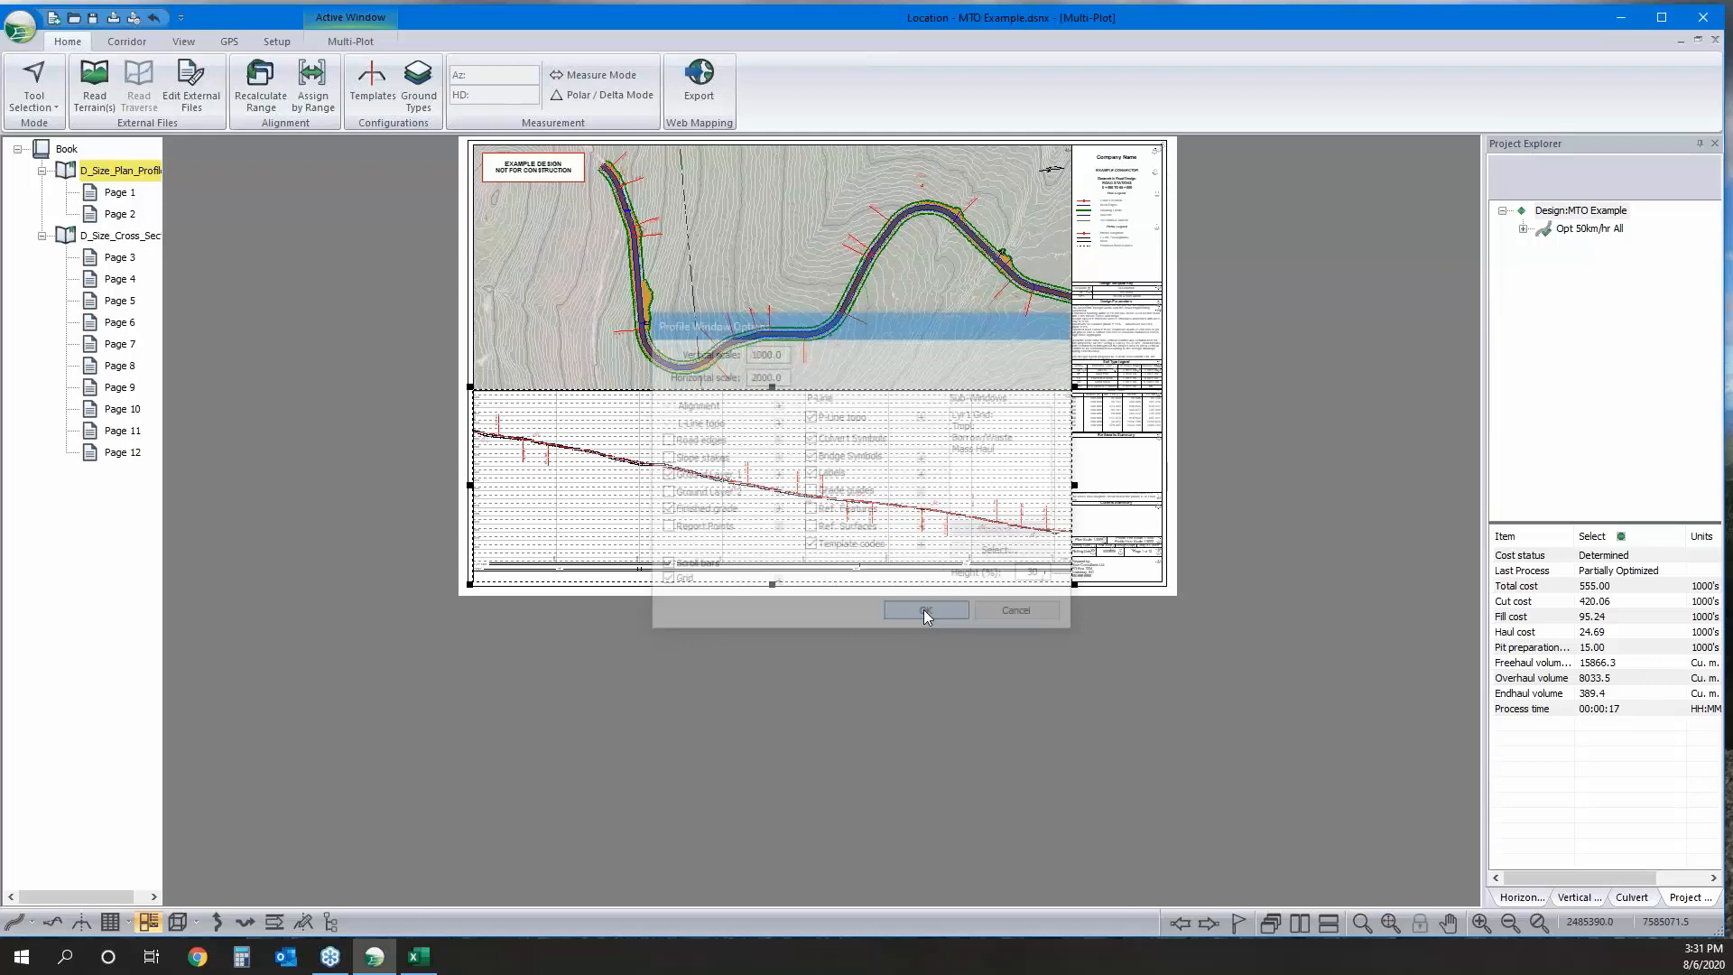
pyautogui.click(923, 609)
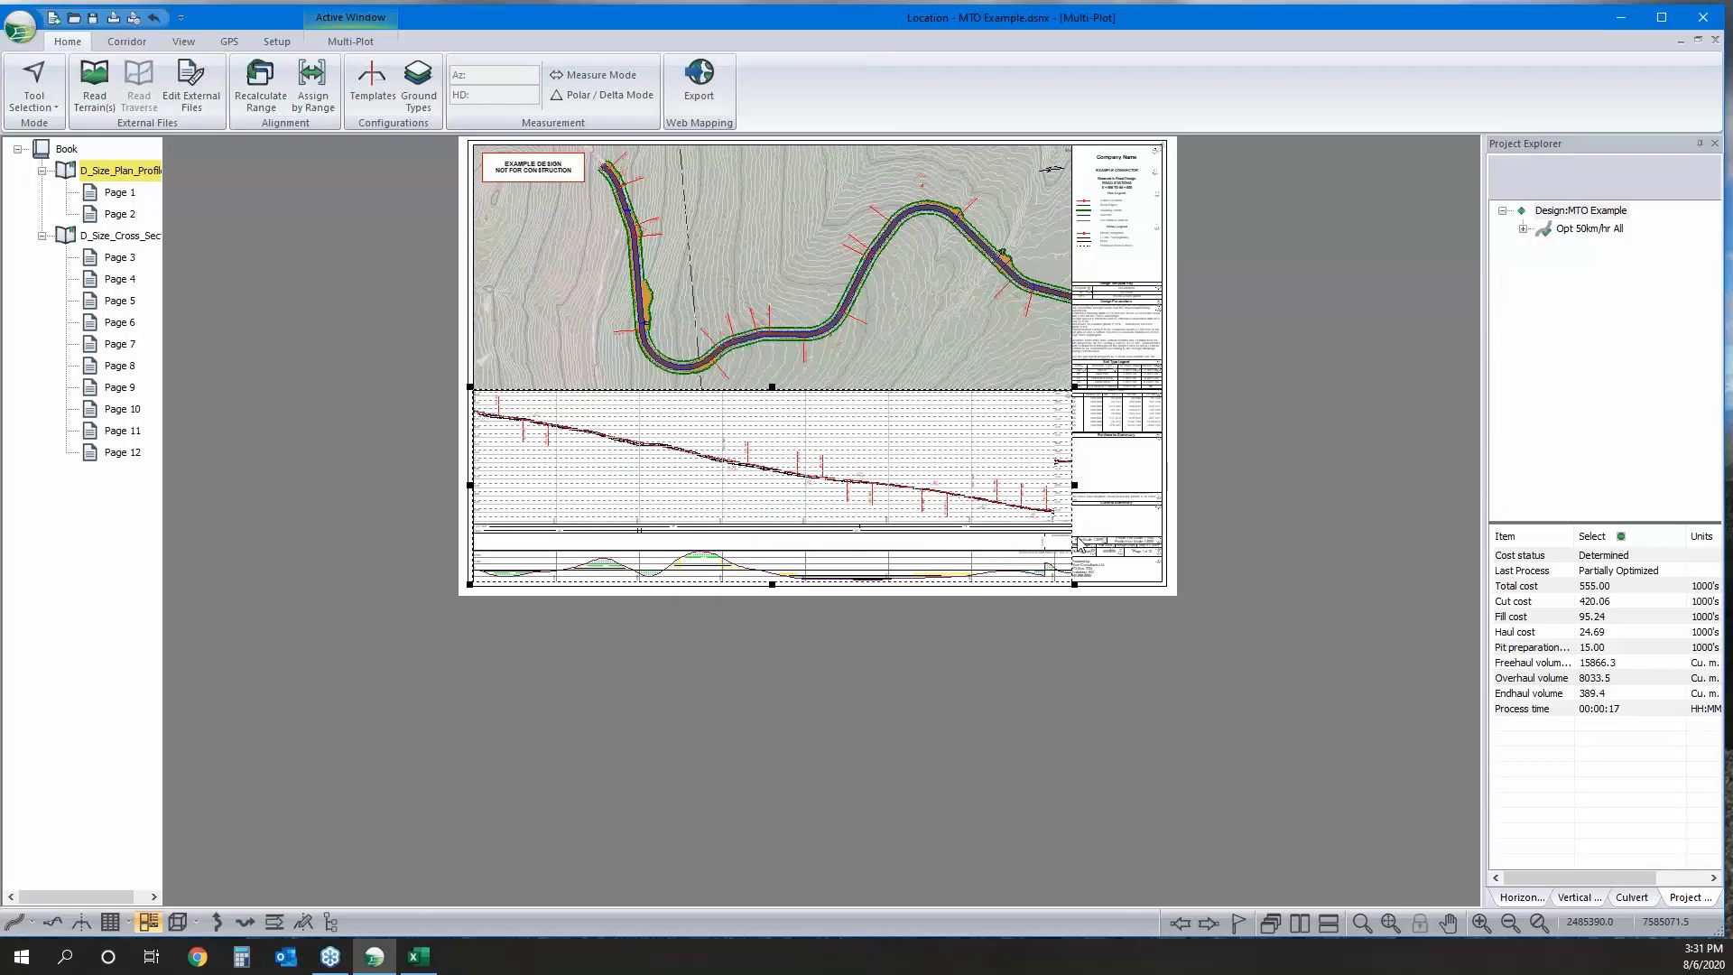
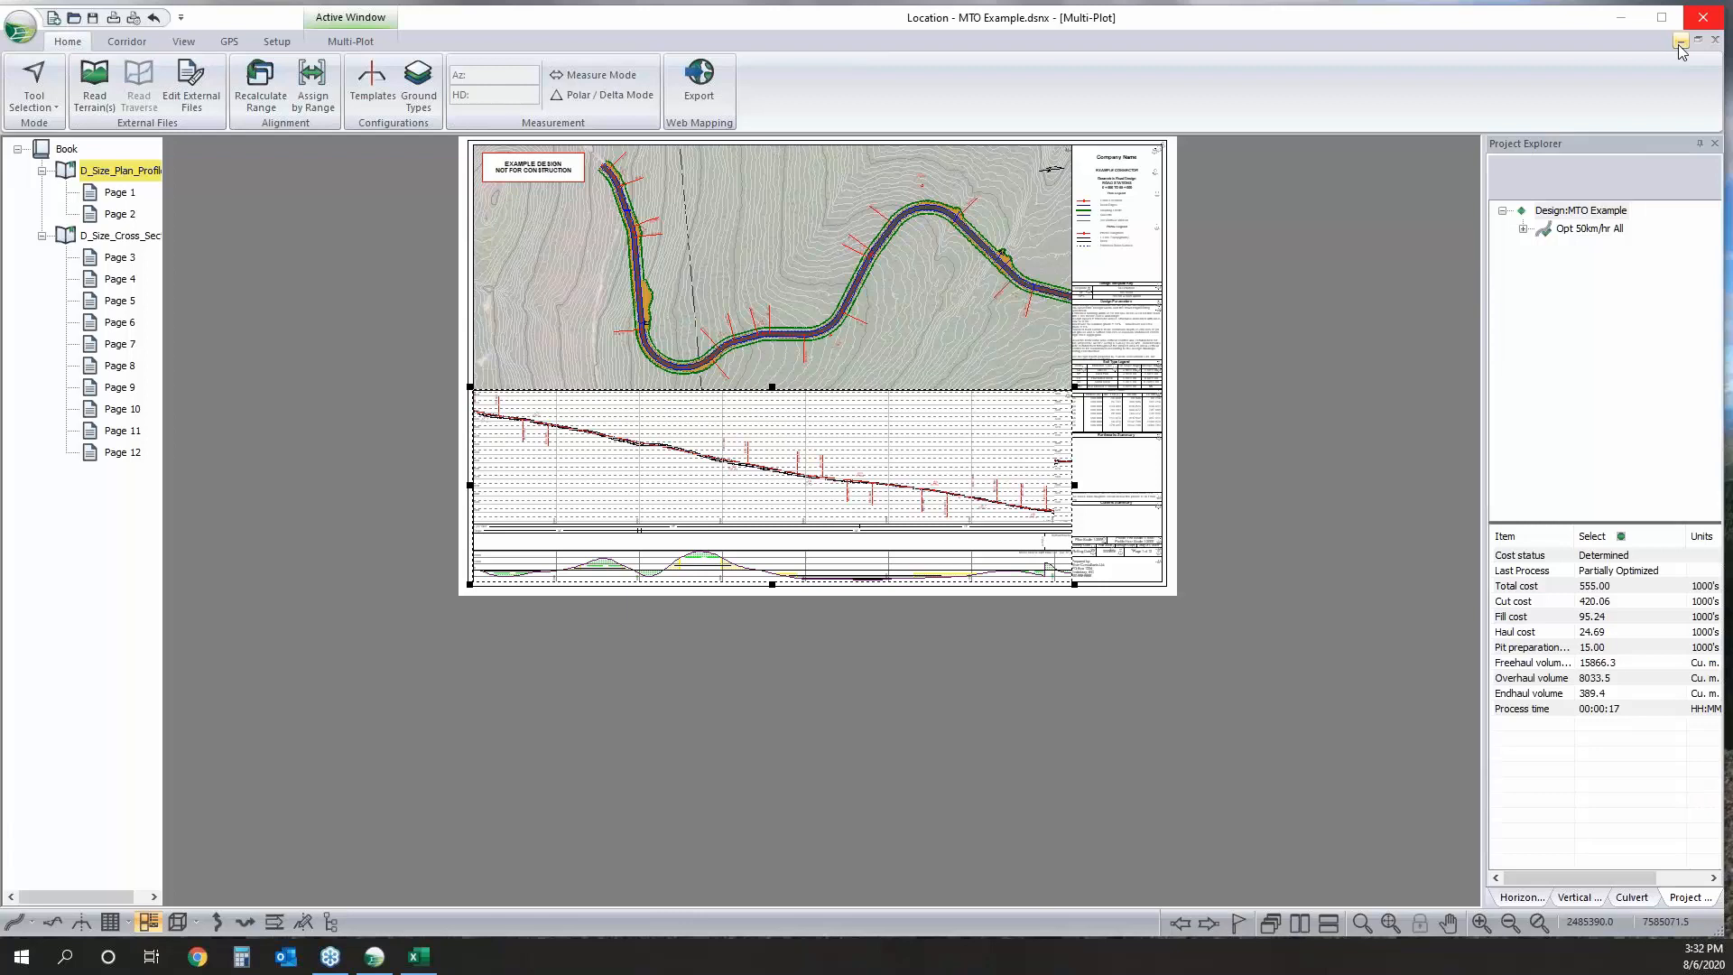
# Return from Multi-Plot to the design windows and examine the screen layout files in the RoadEng9 folder without saving a layout.
pyautogui.click(1681, 42)
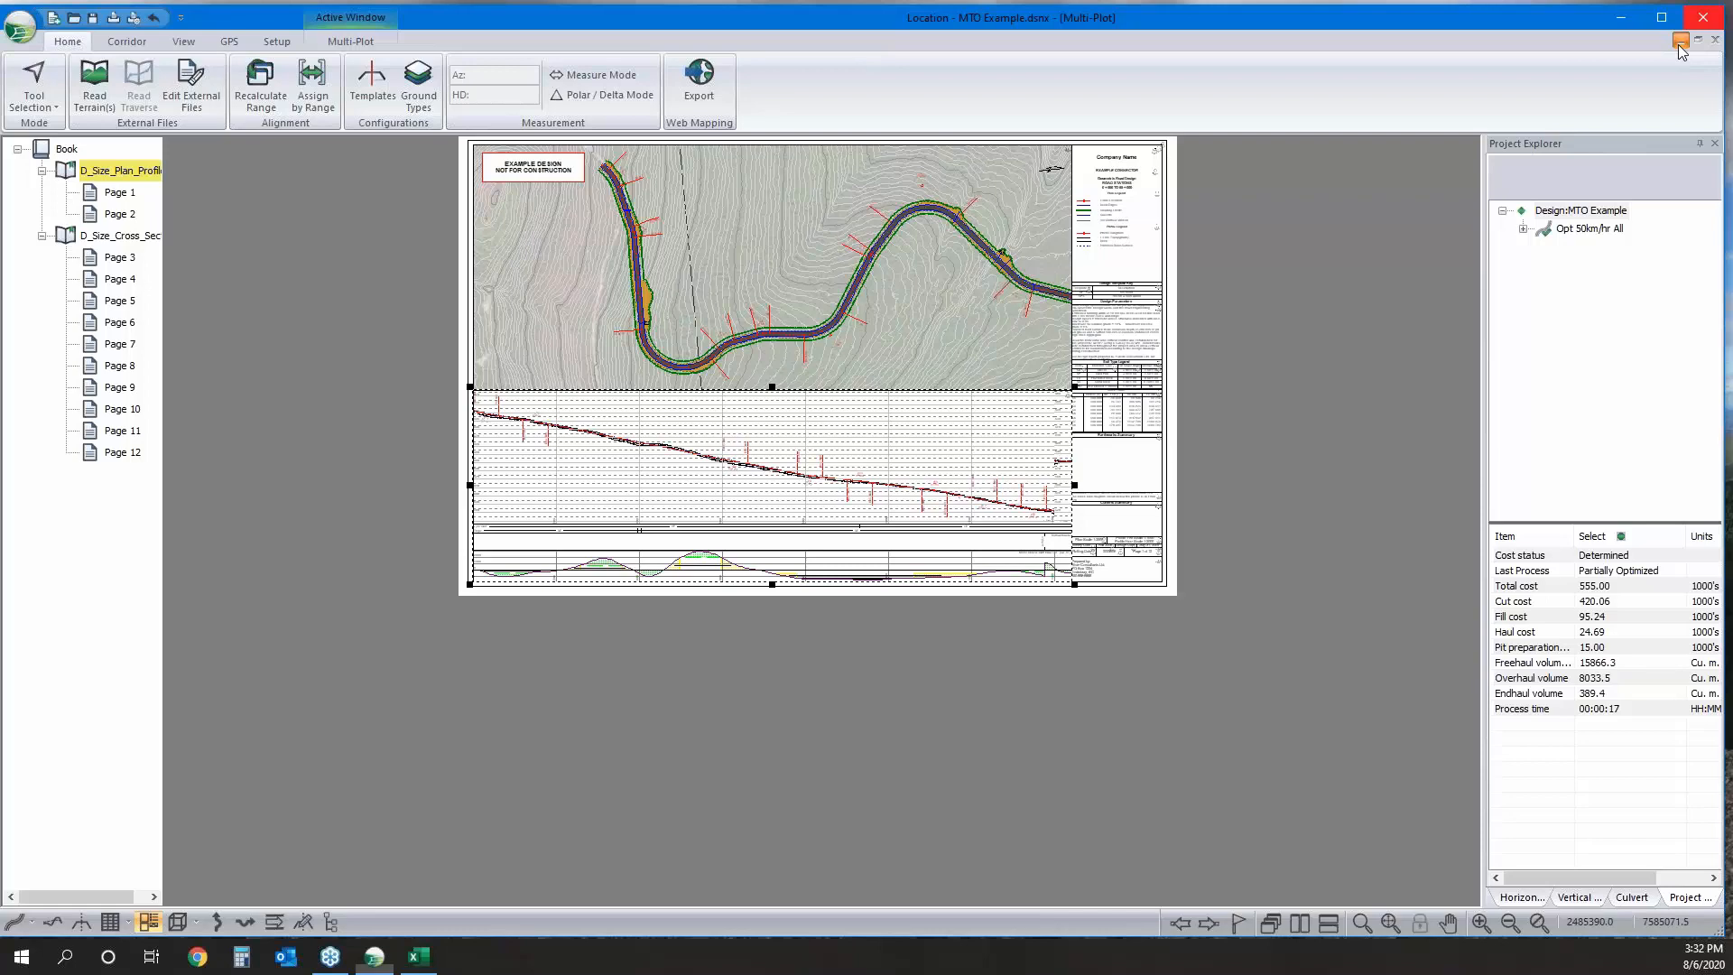
pyautogui.click(1681, 43)
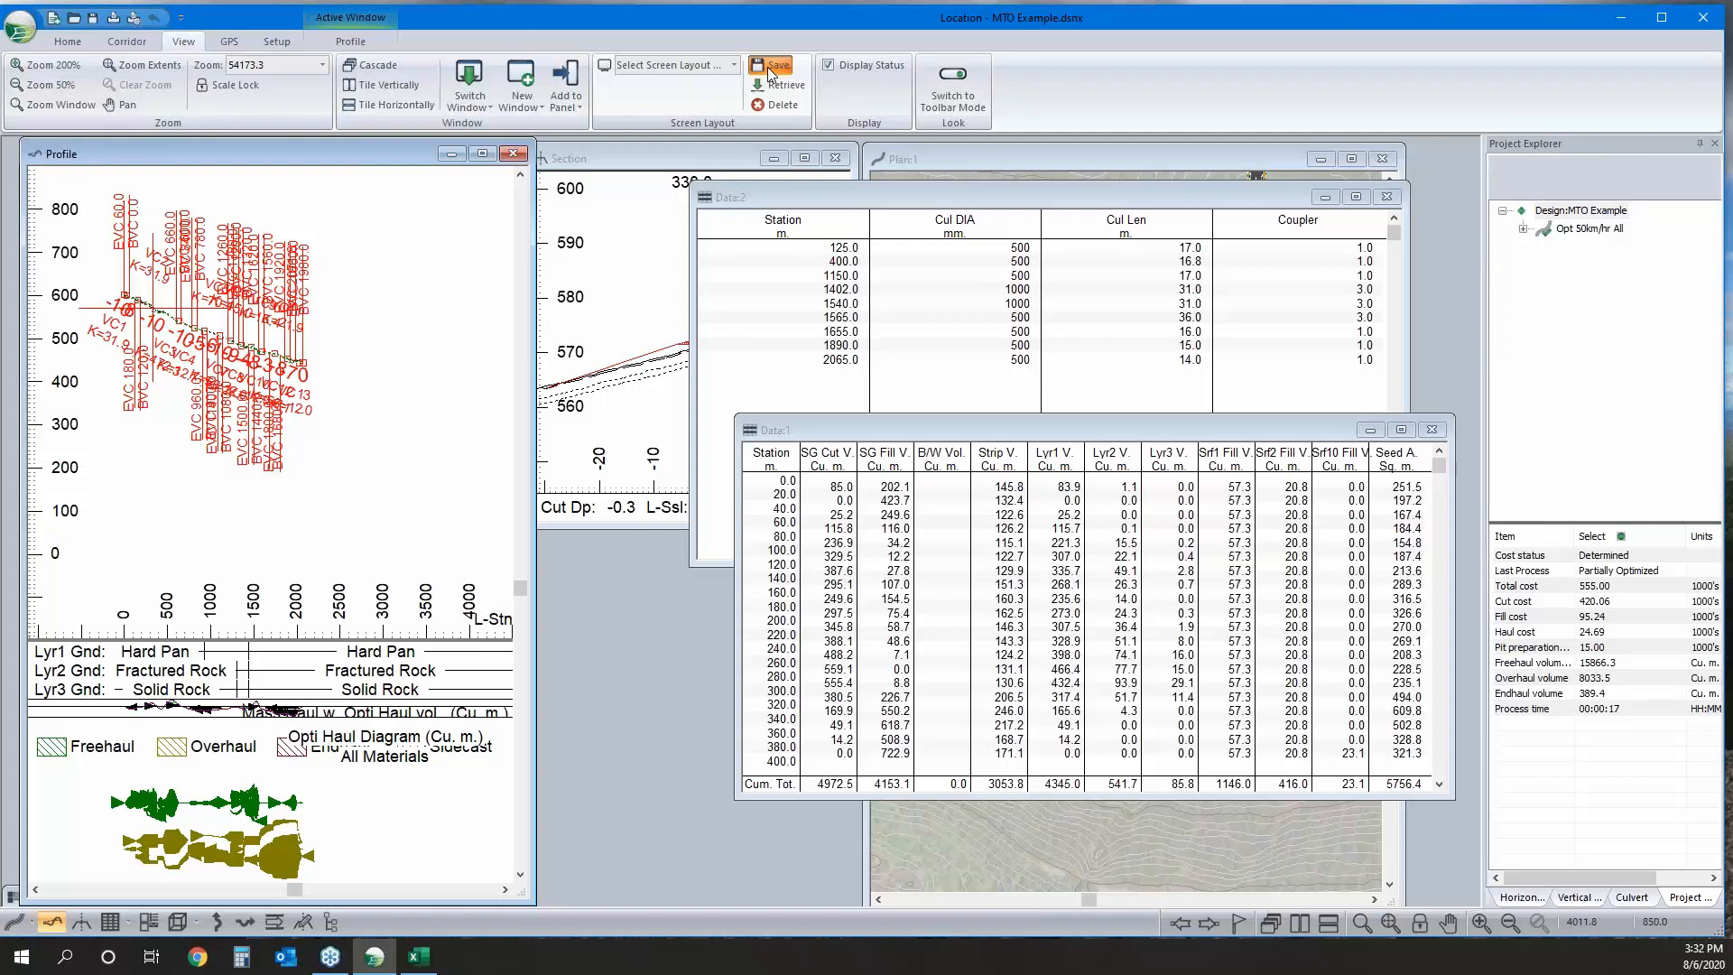
pyautogui.click(767, 66)
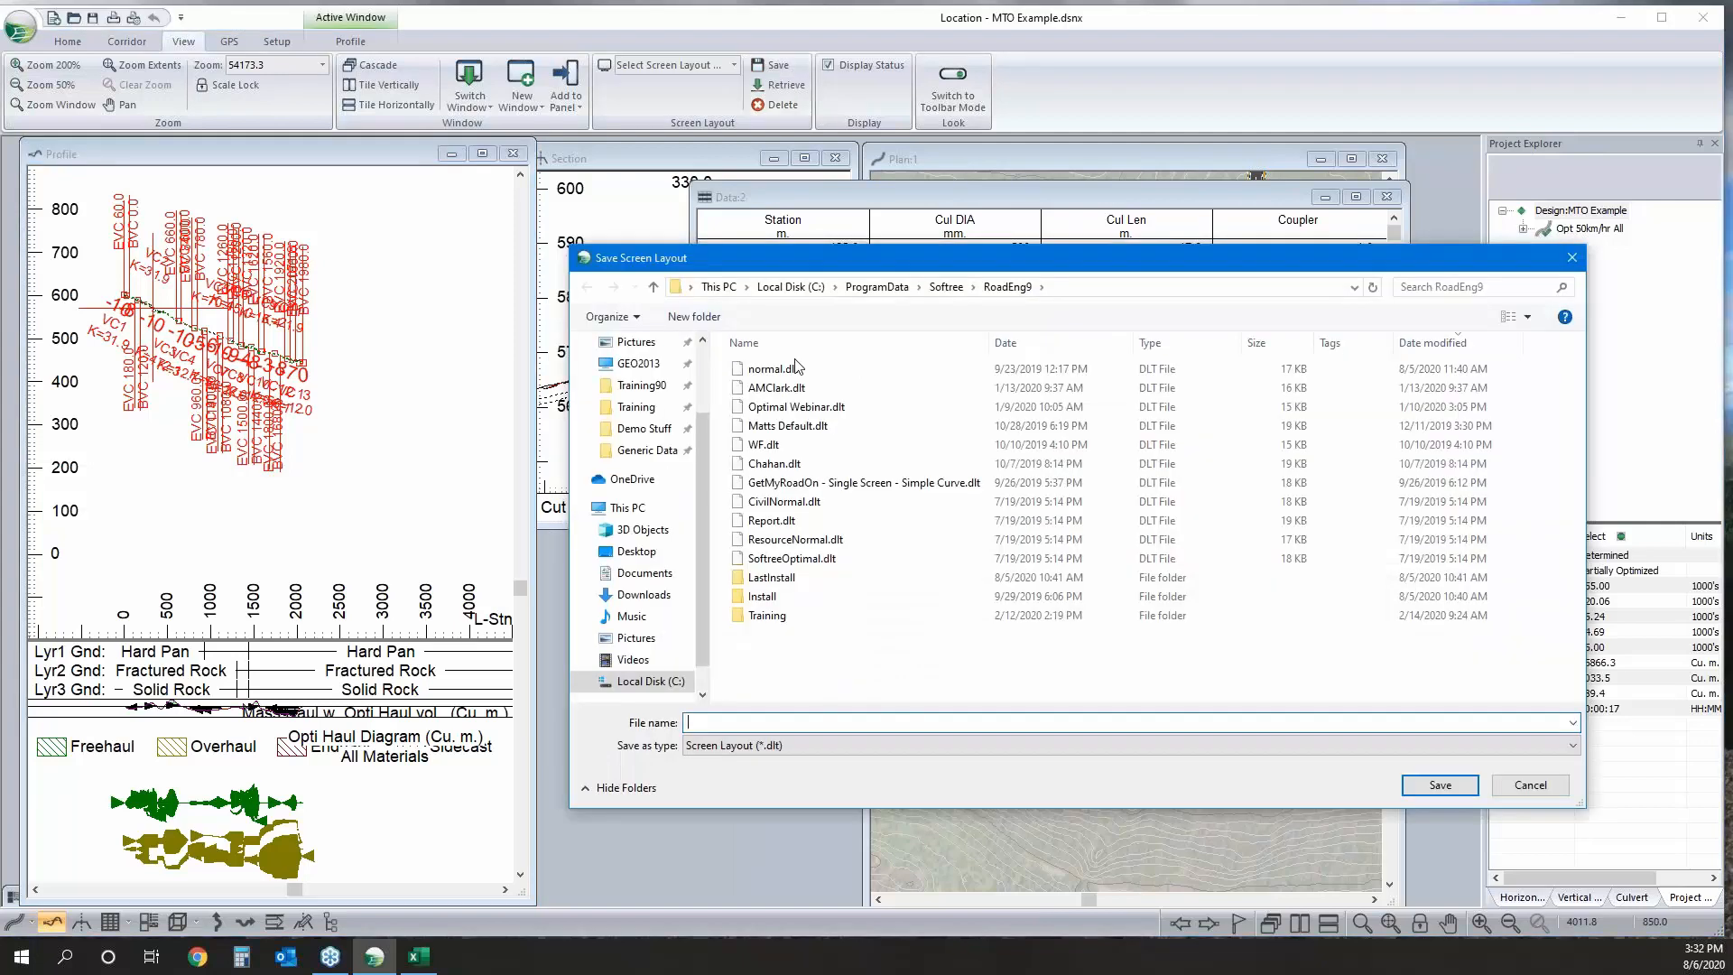
pyautogui.press('Escape')
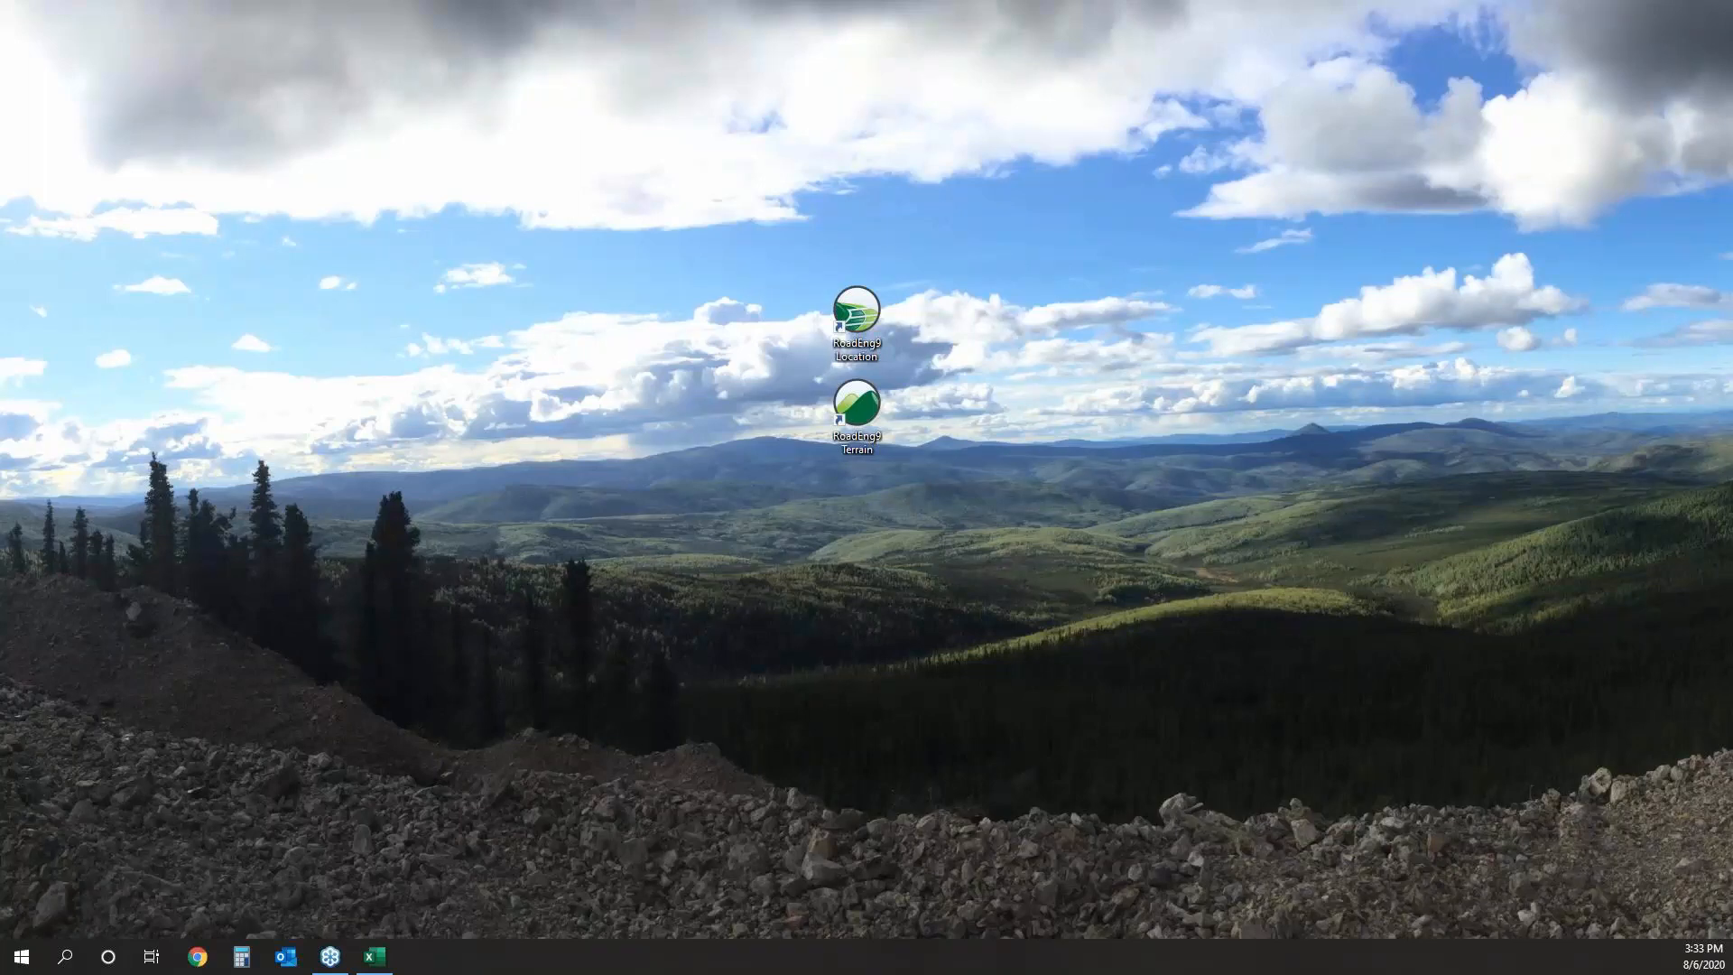
# Reopen the MTO Example design from File Explorer, and save the Excel workbook as example in the Webinar > MTO folder.
pyautogui.press('super+e')
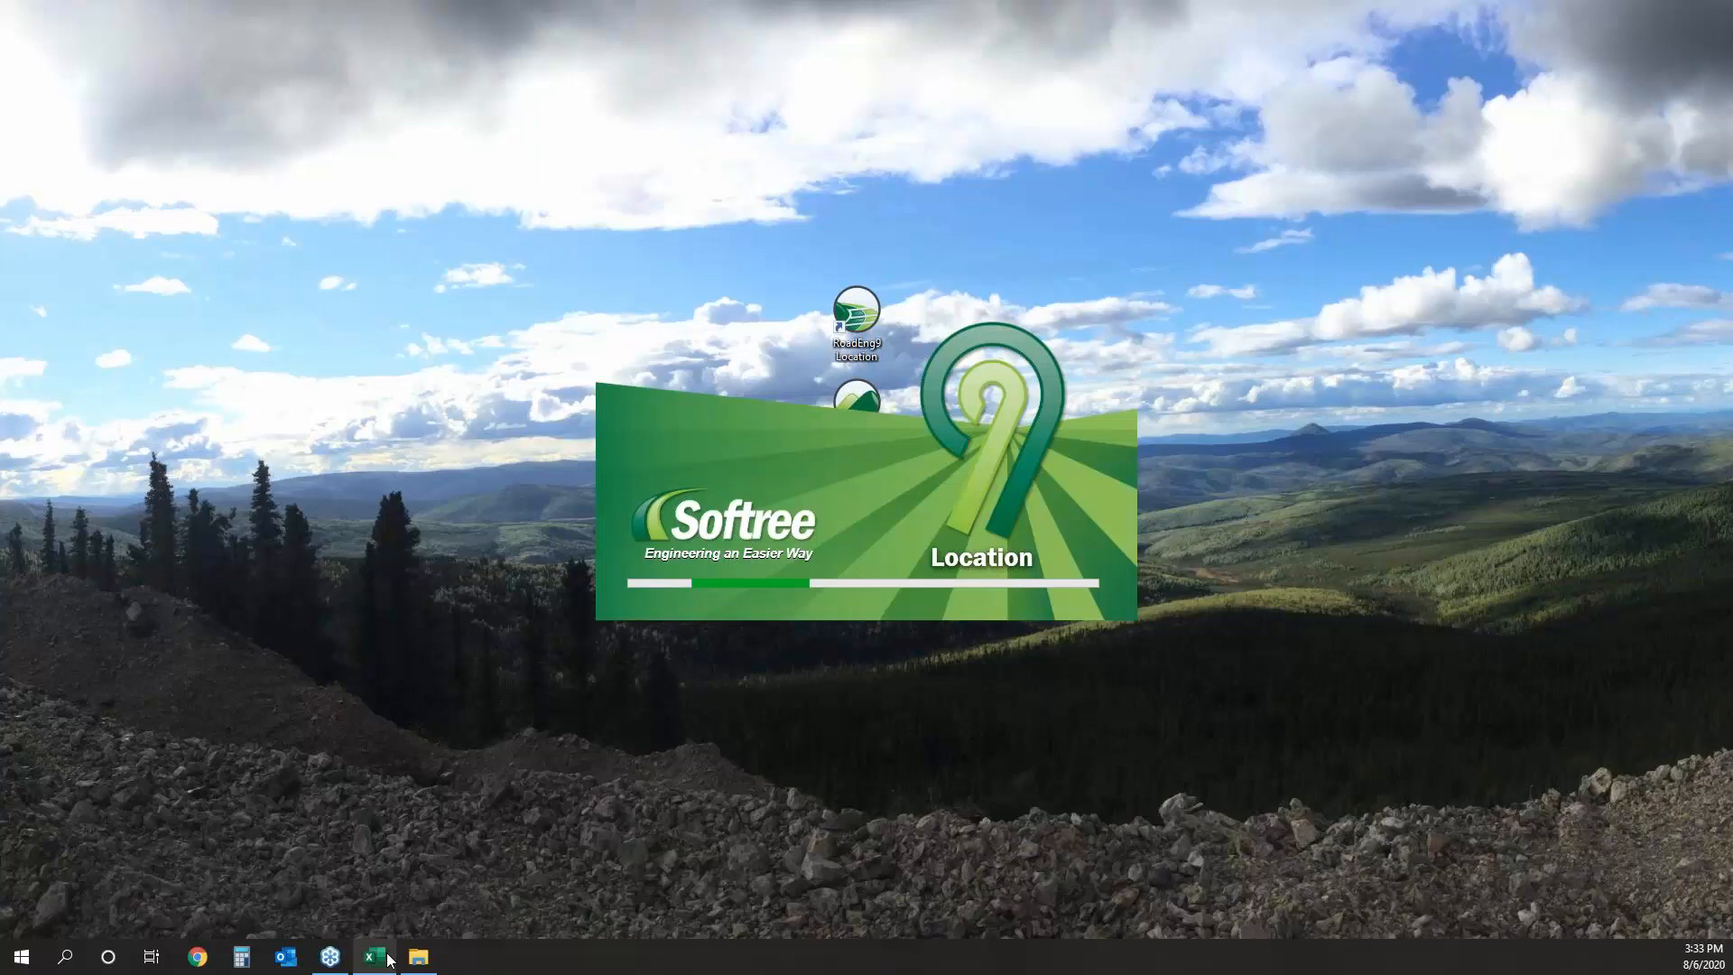
pyautogui.click(390, 959)
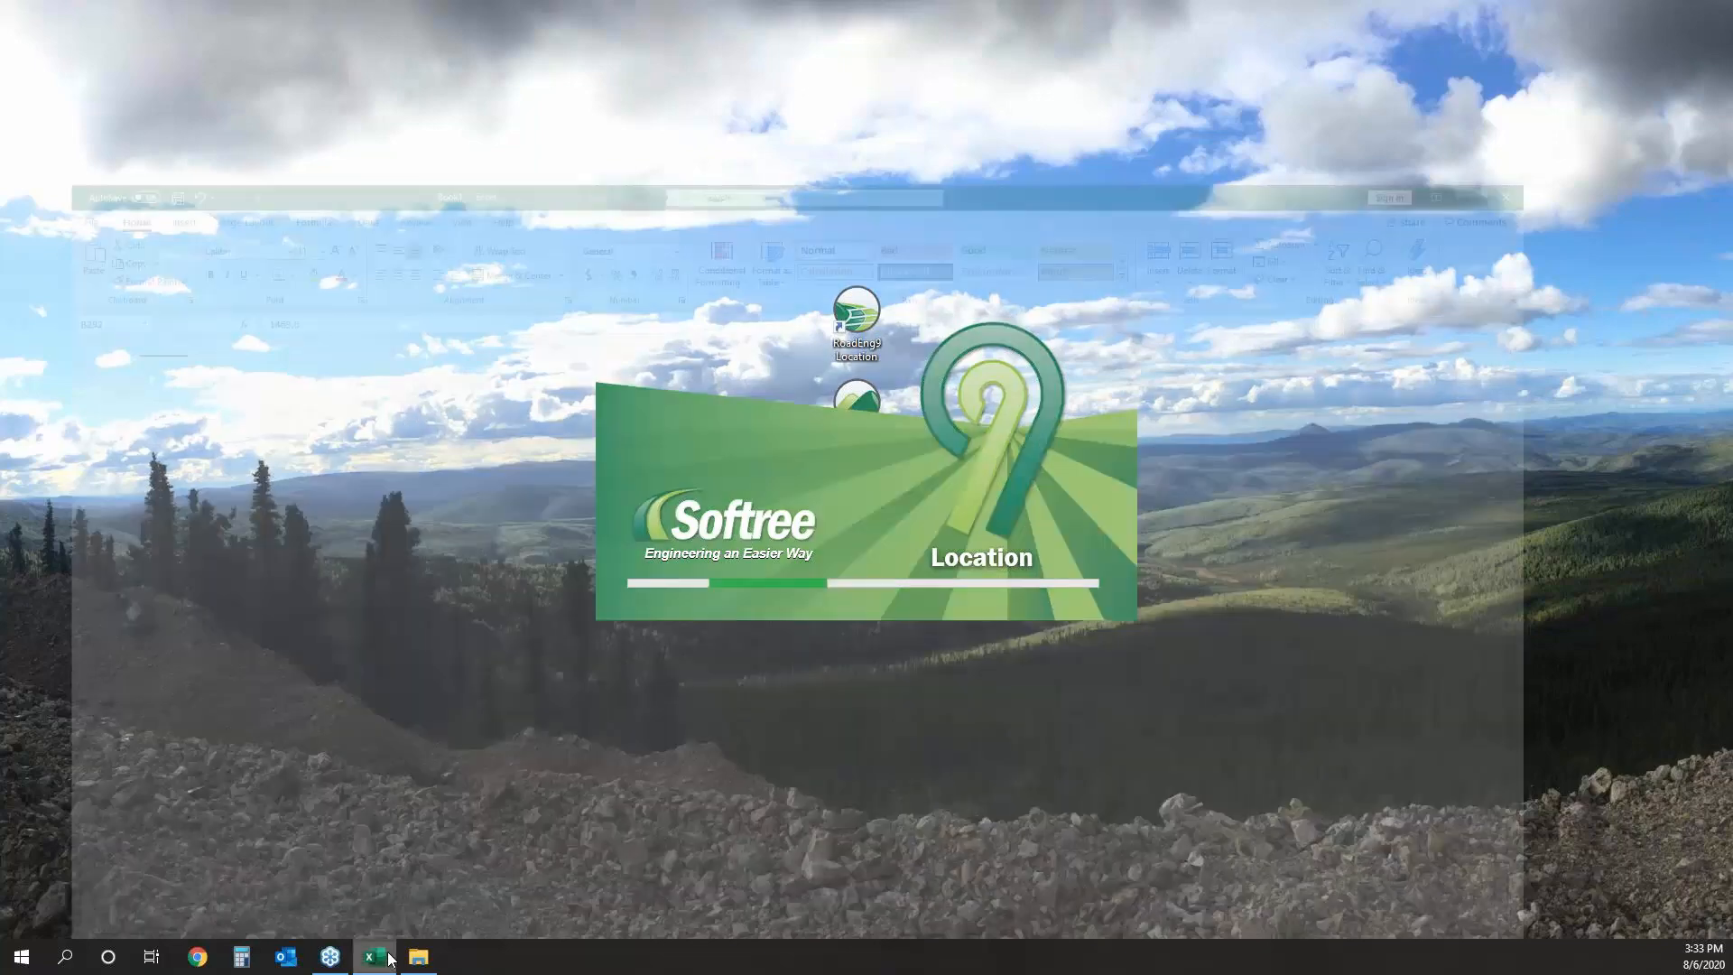
pyautogui.hotkey('ctrl', 's')
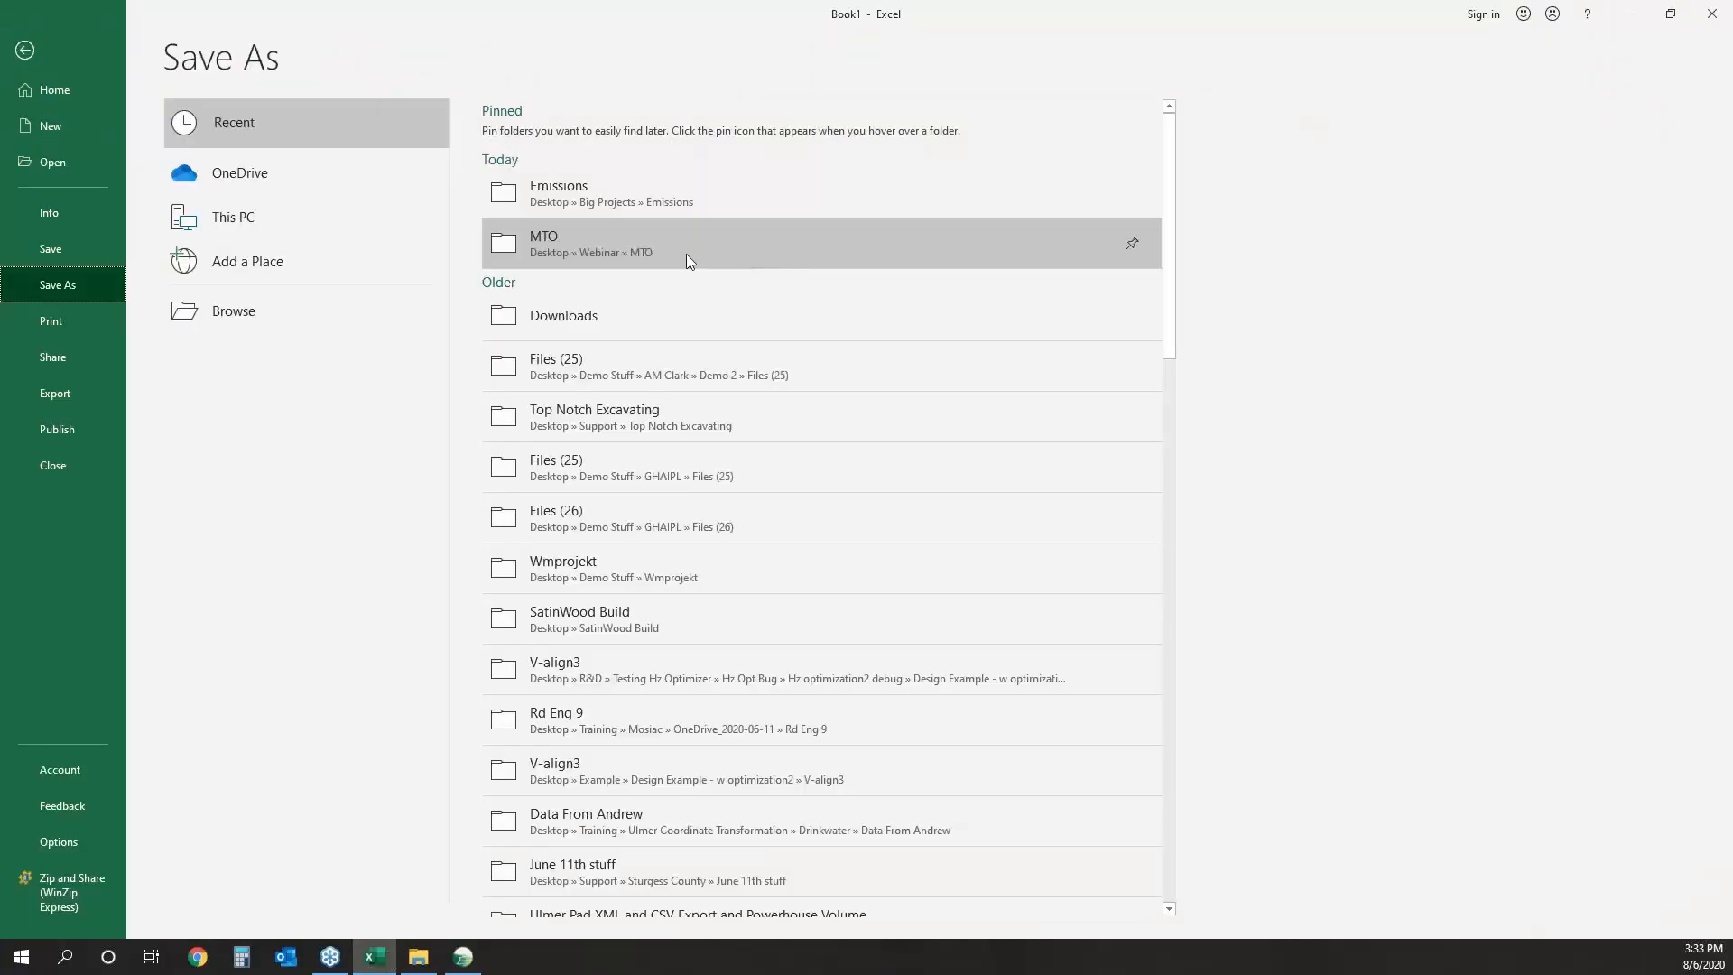
pyautogui.click(690, 252)
pyautogui.write('example')
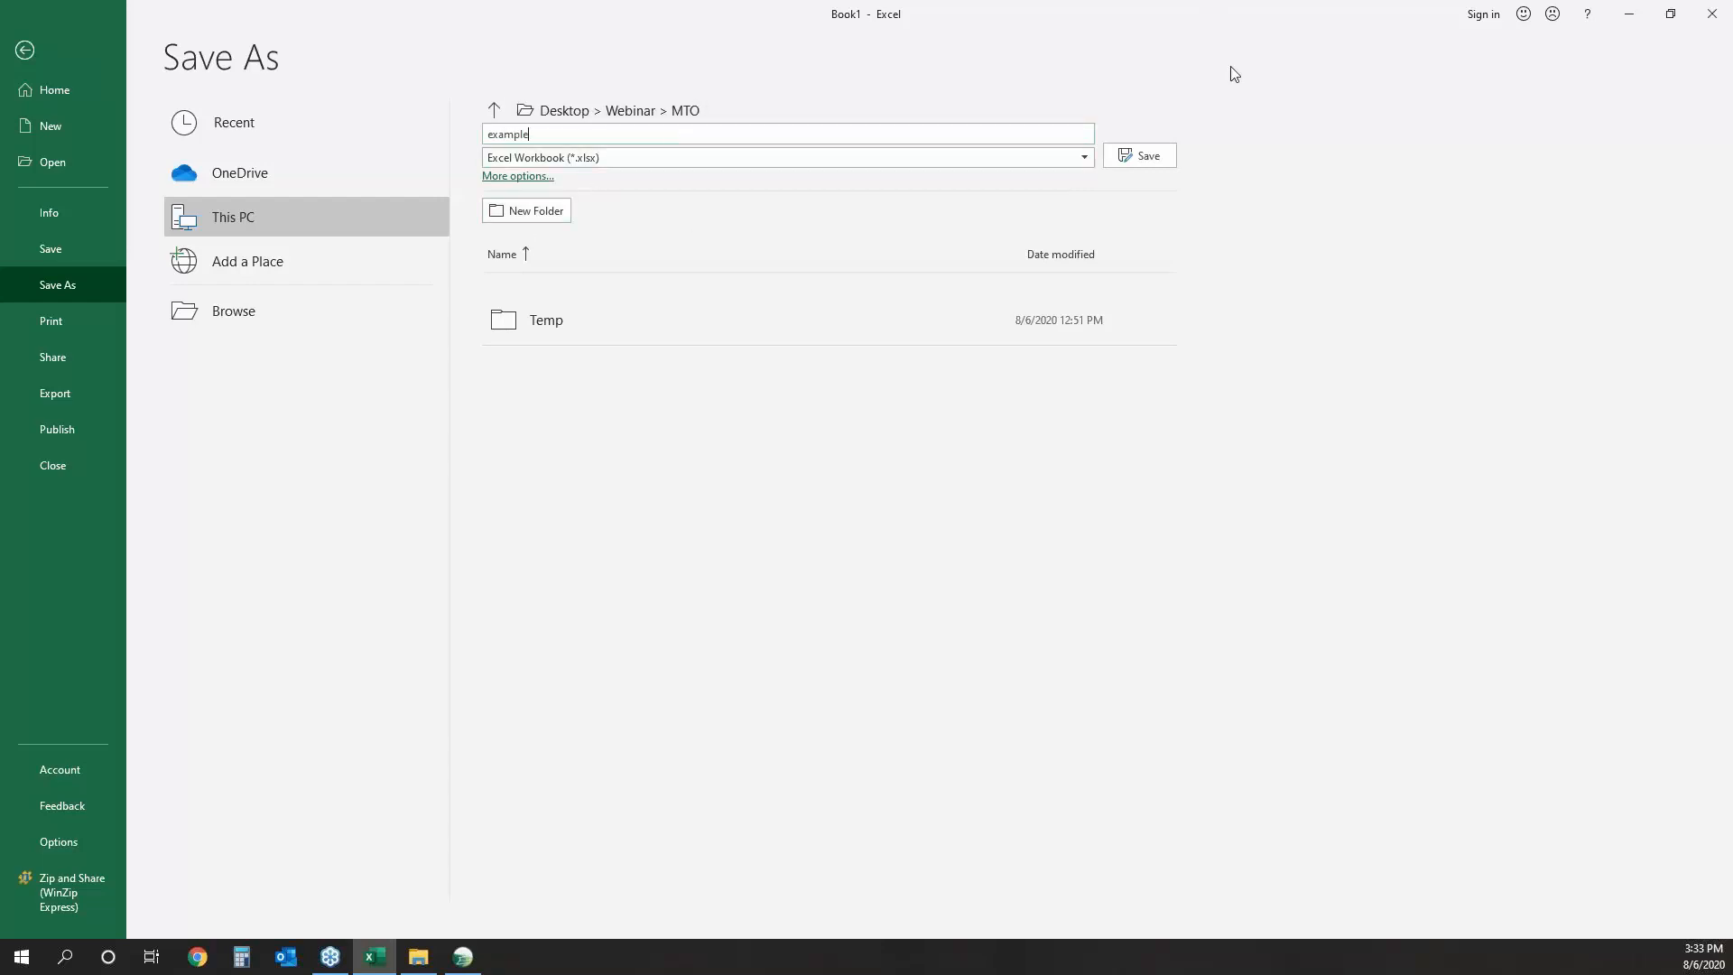
pyautogui.click(1155, 157)
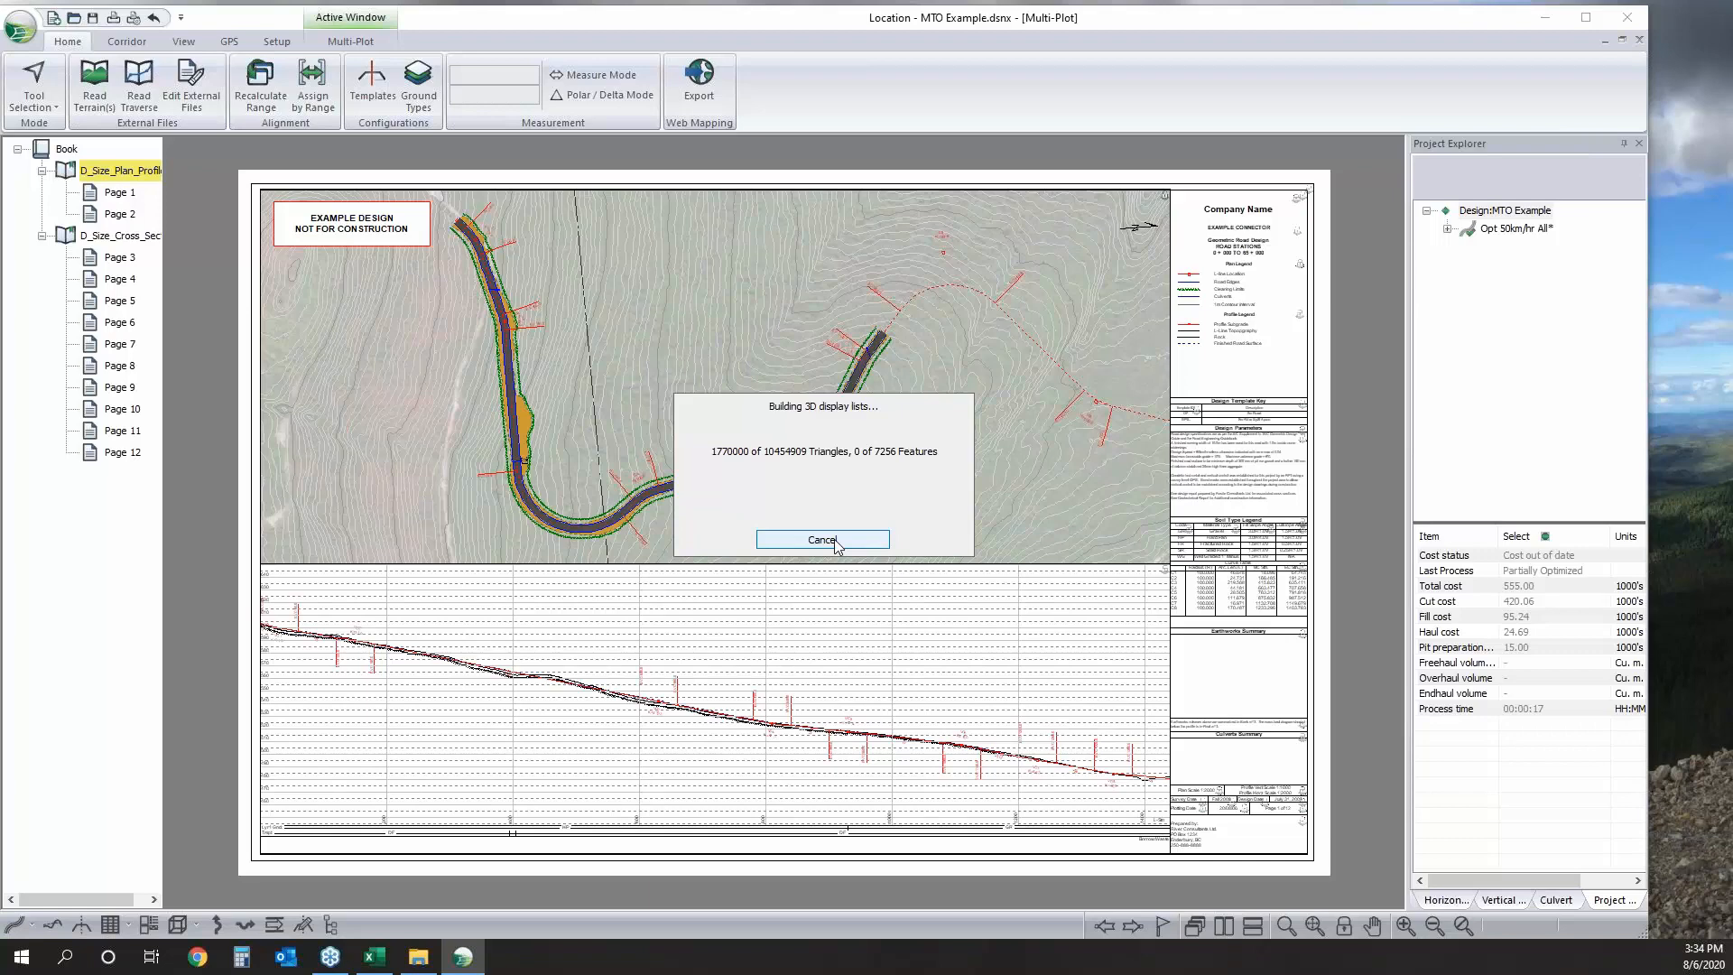
# Cancel the 3D display build, and choose example.xlsx from the Webinar > MTO folder to insert as a linked OLE object on the Multi-Plot page.
pyautogui.click(834, 539)
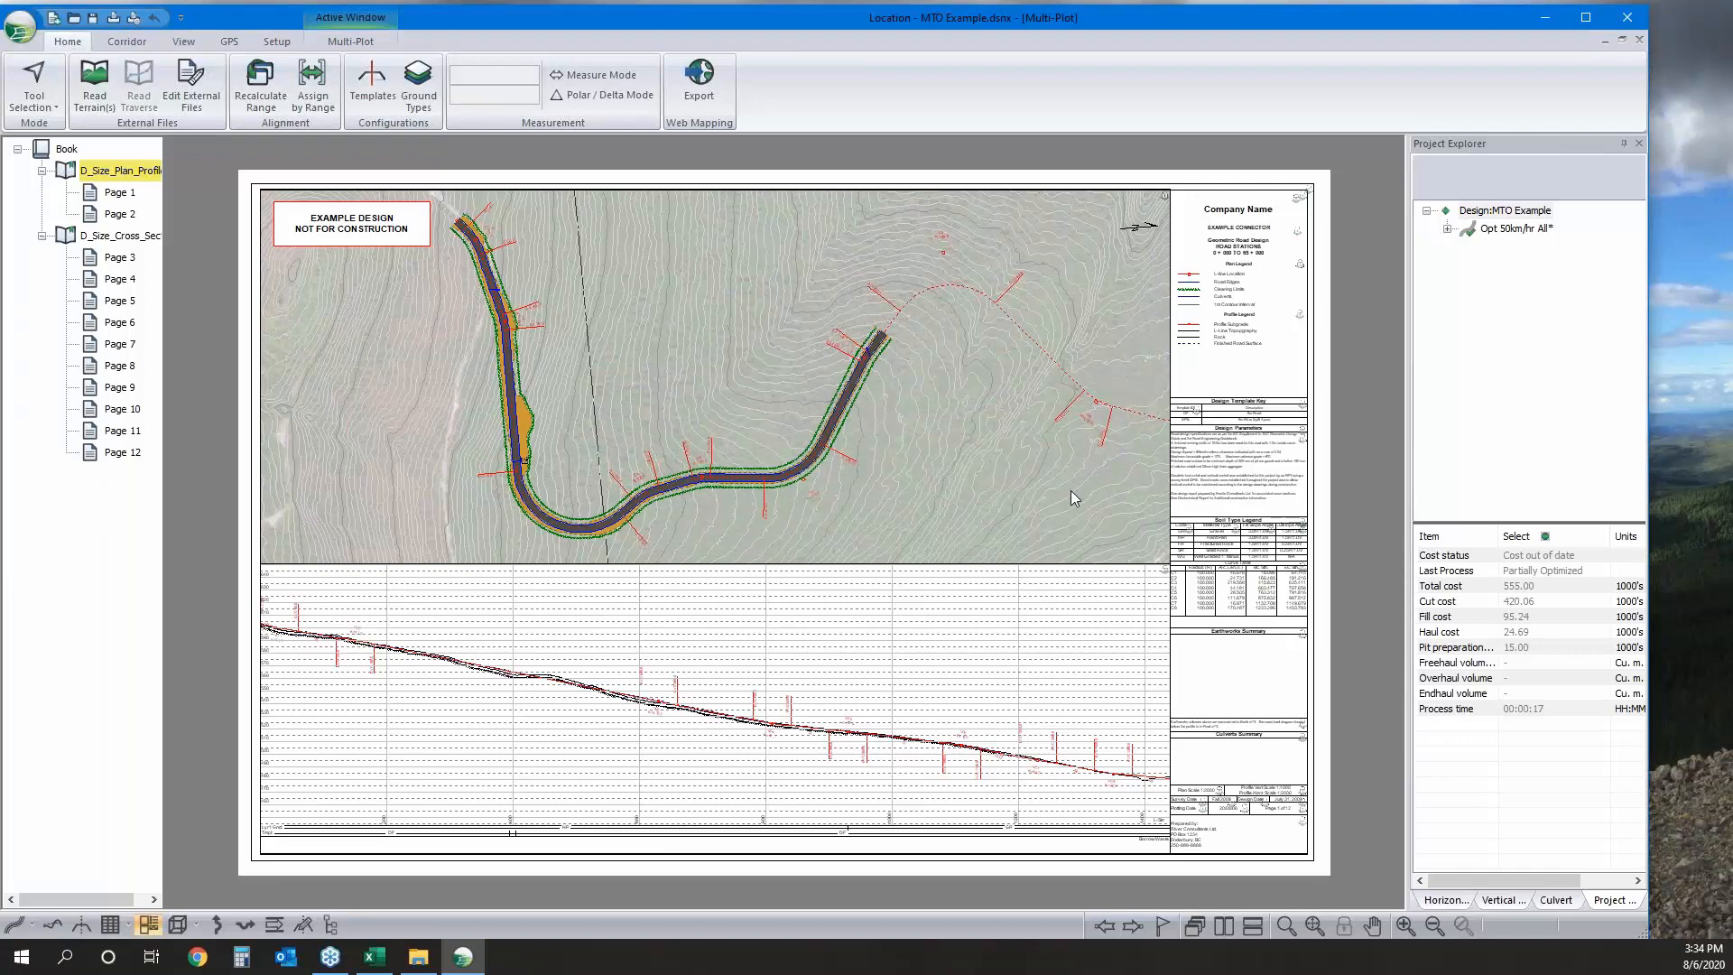
pyautogui.click(352, 41)
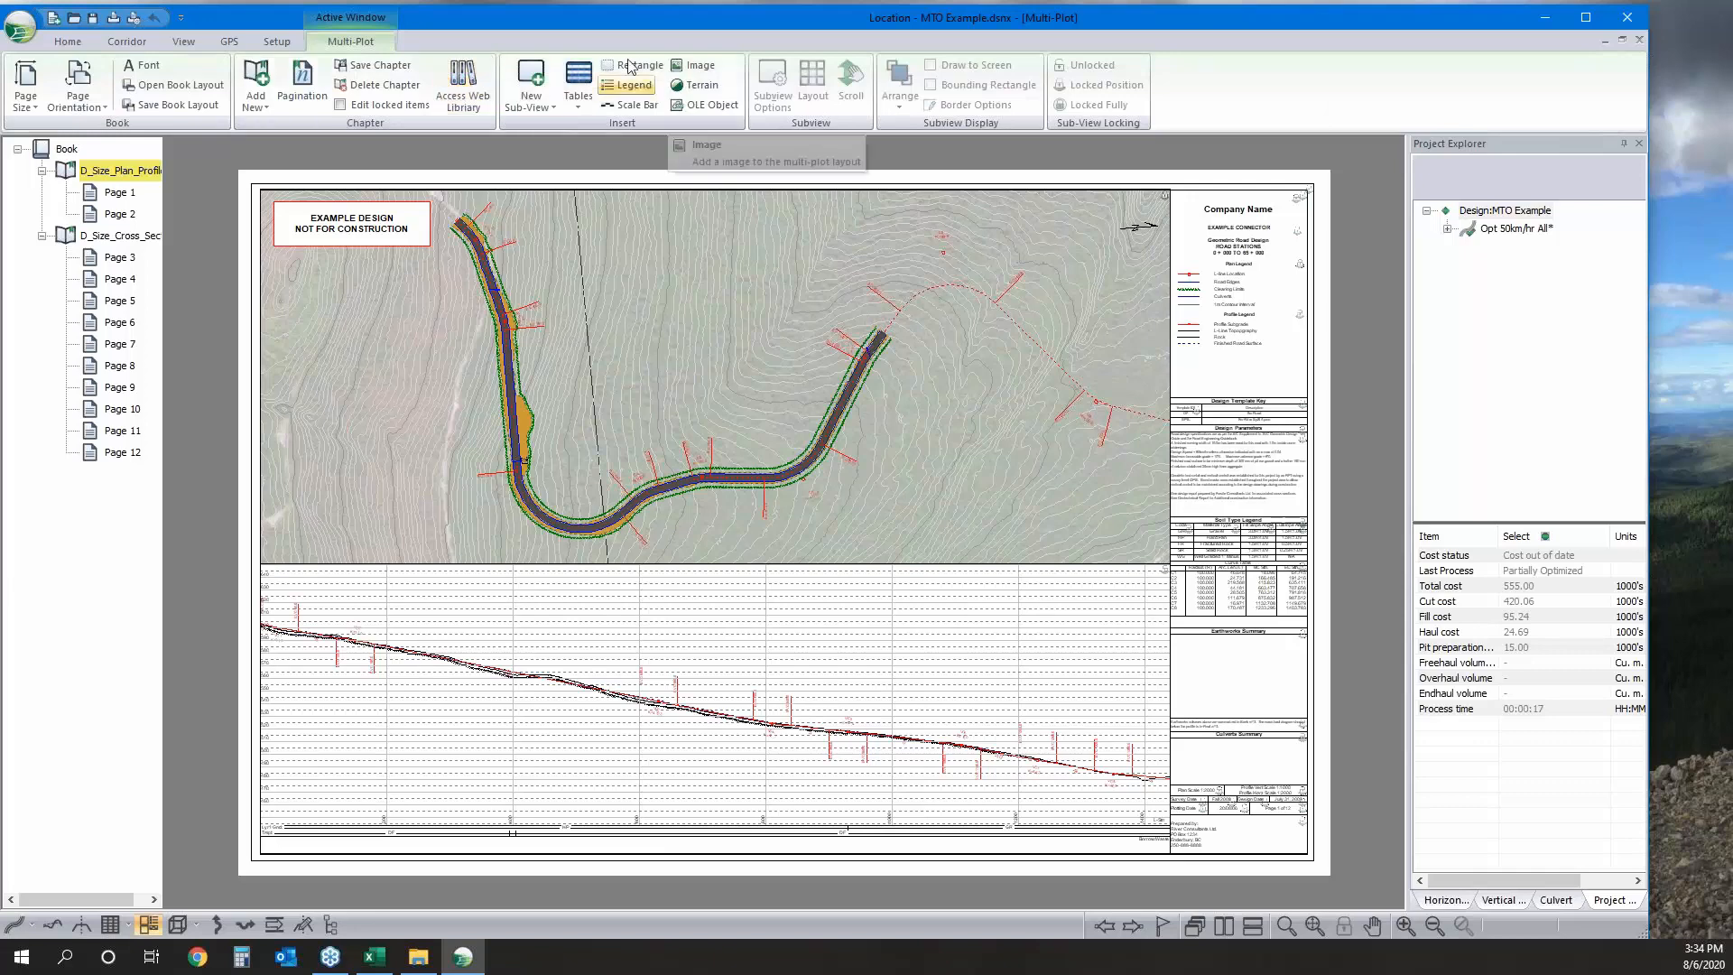
pyautogui.click(711, 105)
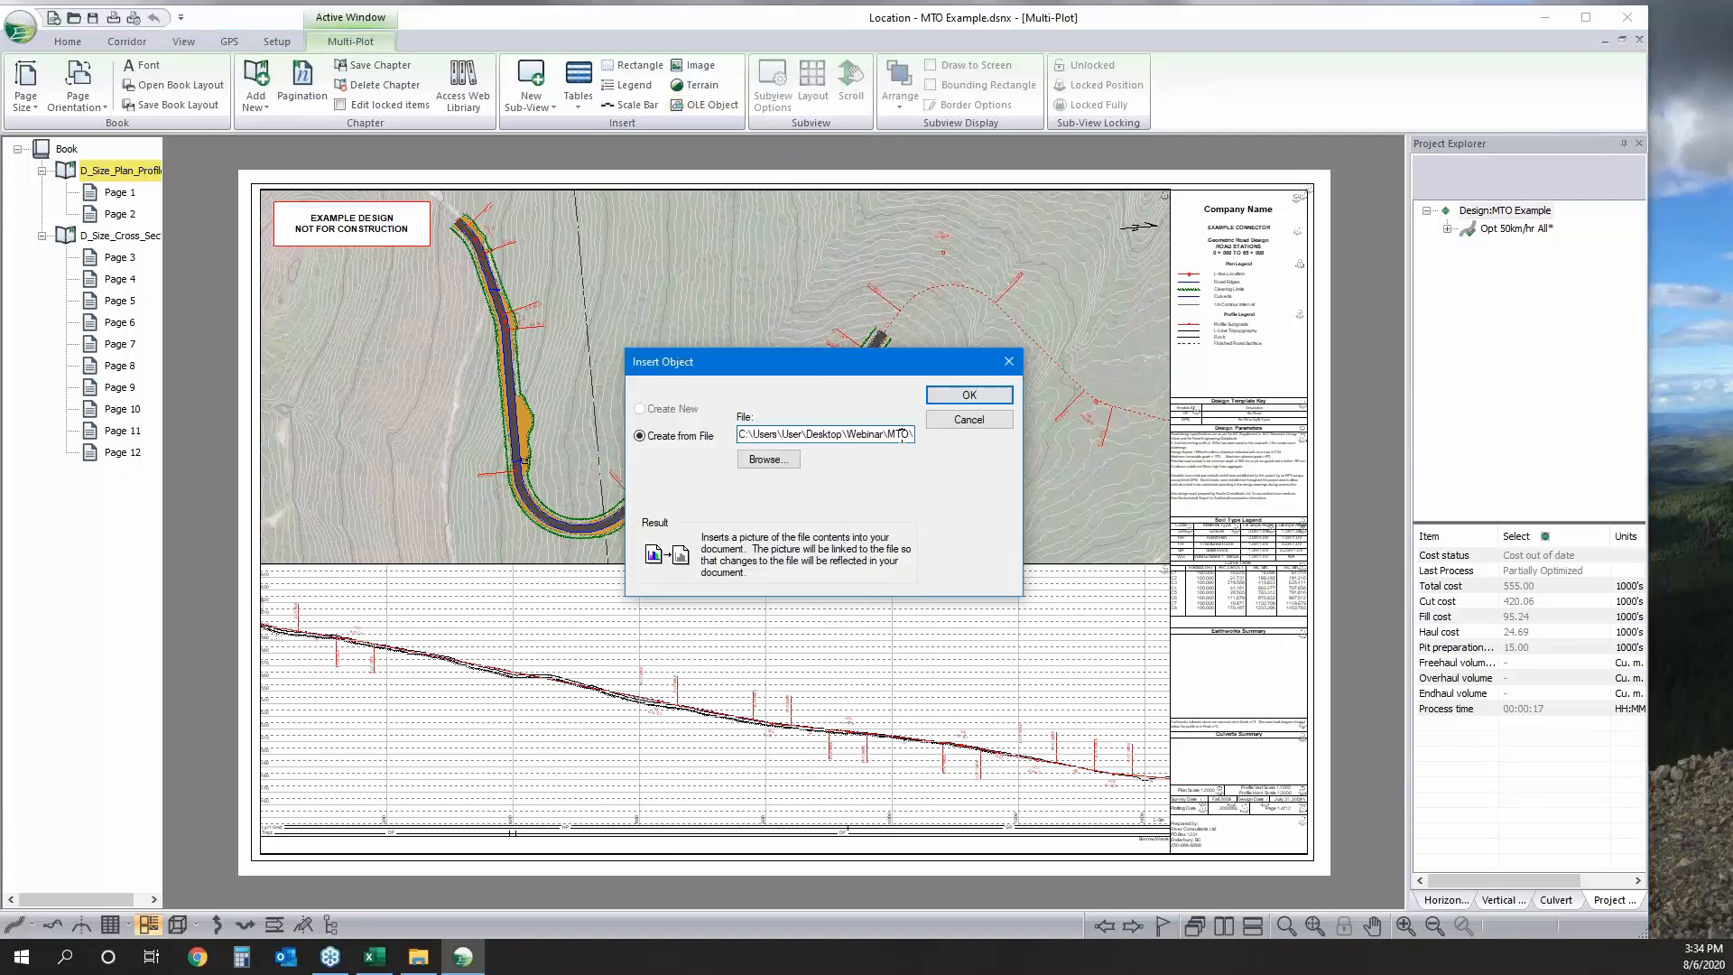
pyautogui.click(768, 461)
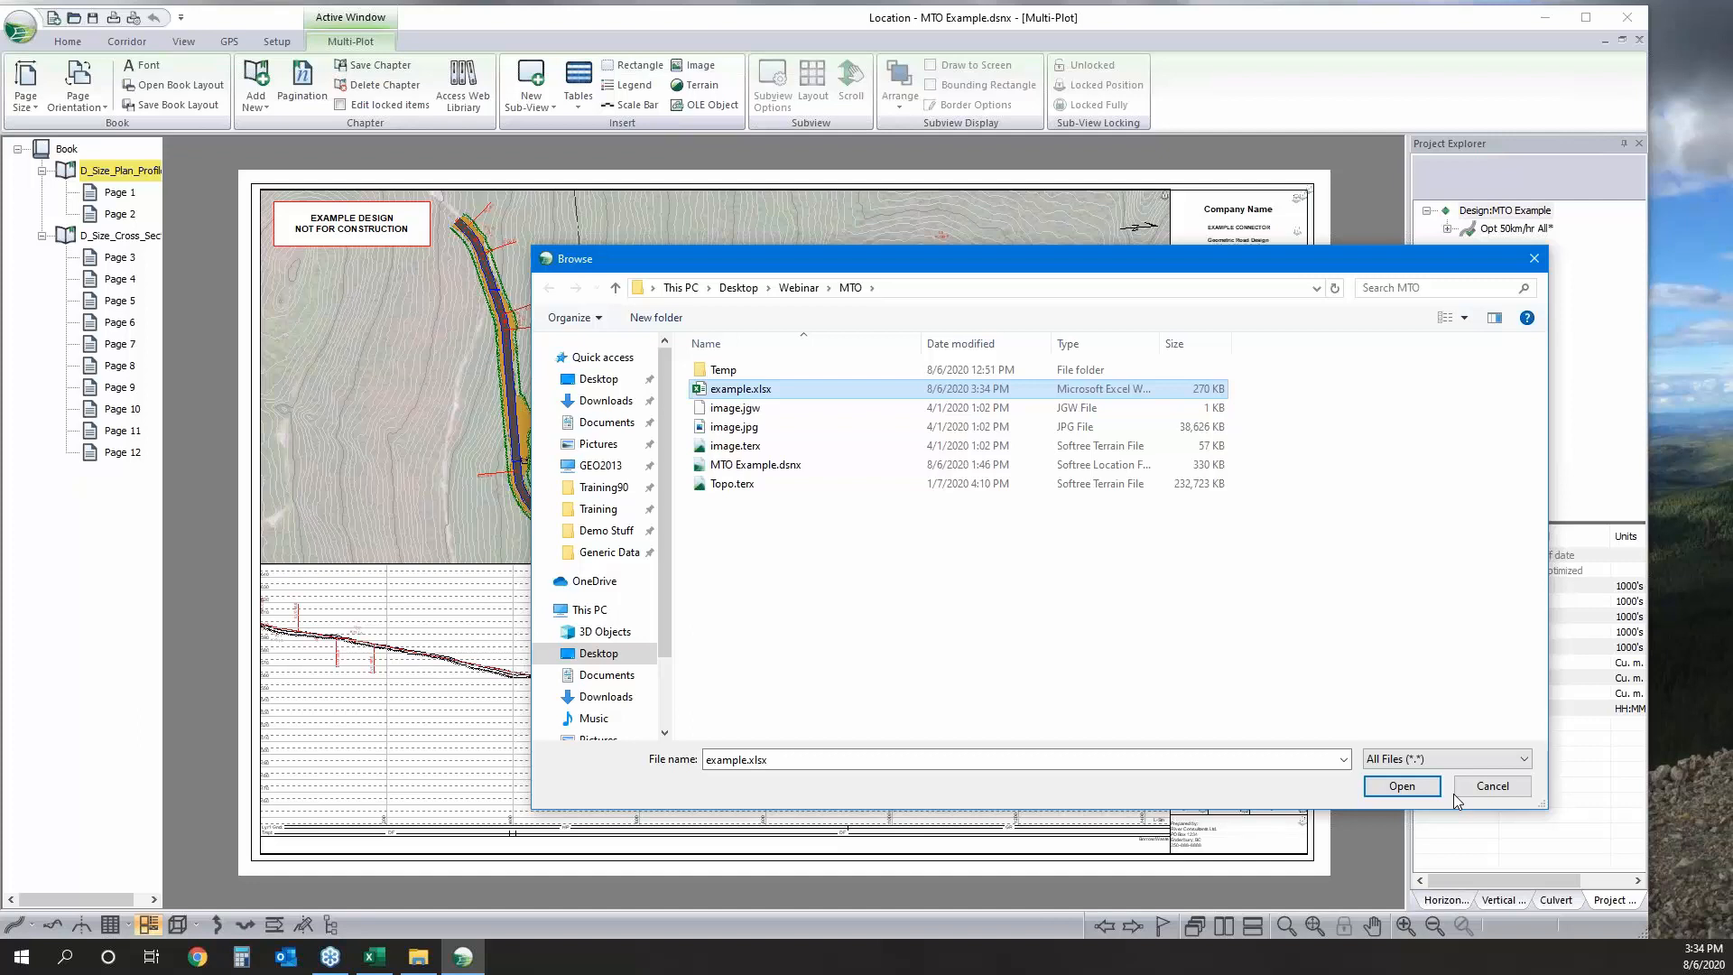
pyautogui.click(1454, 793)
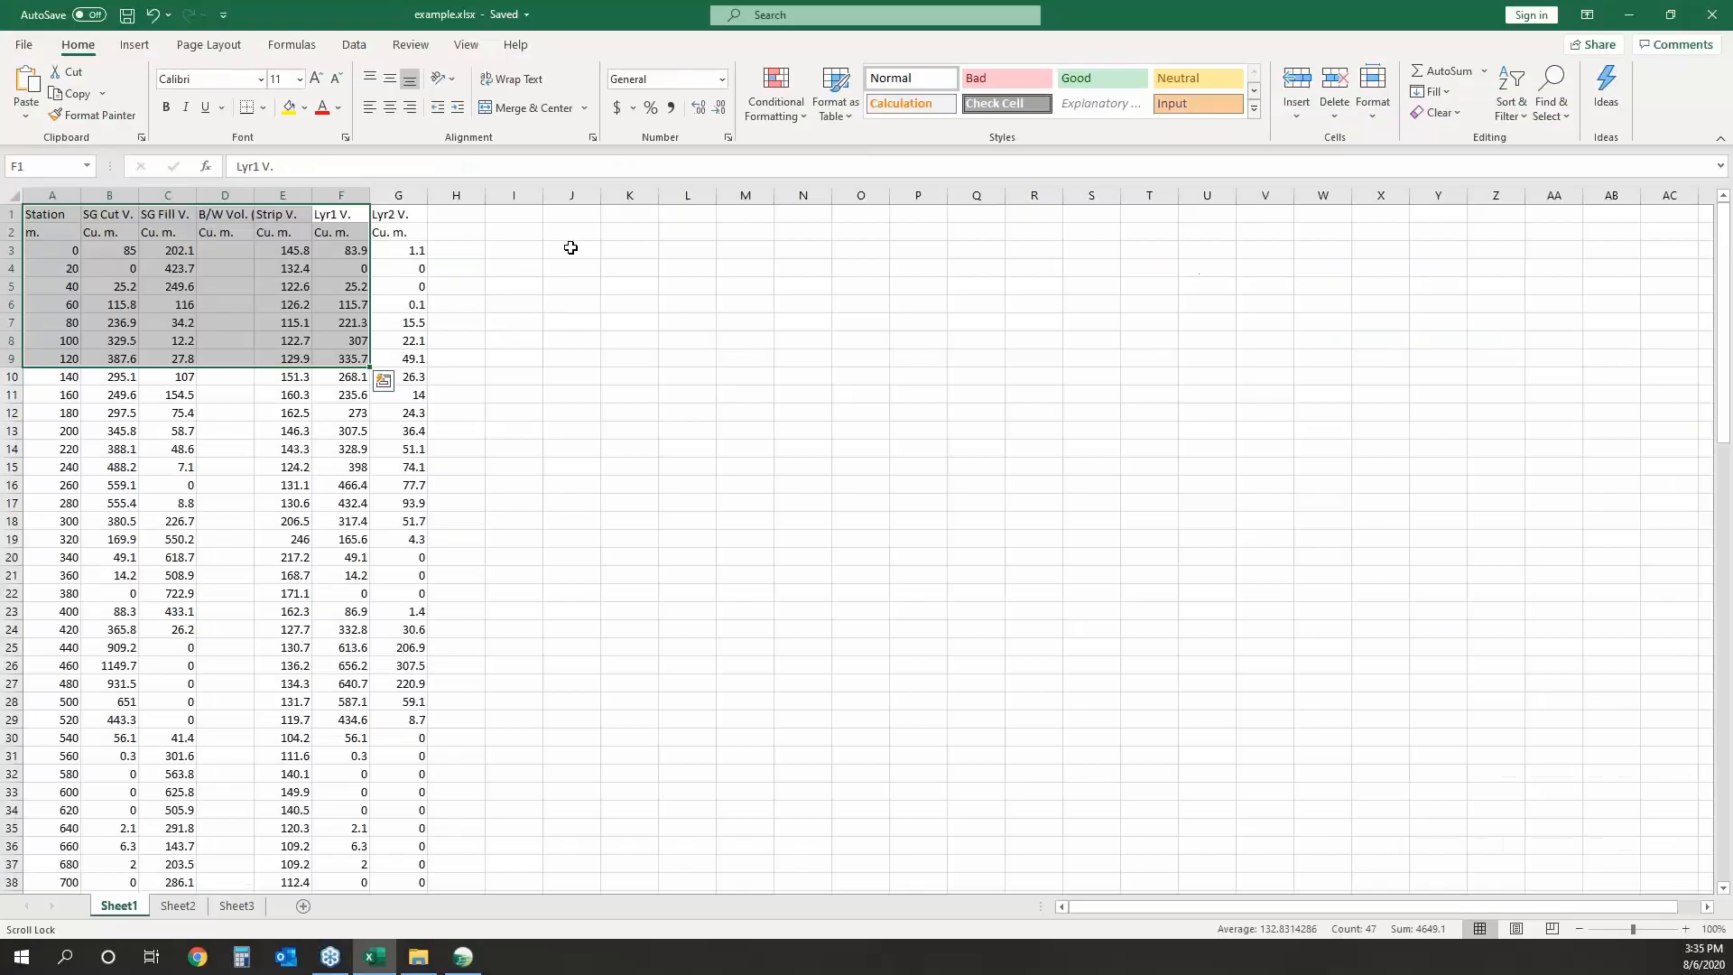
# Switch to the example workbook in Excel and set Sheet1's print area to cells A1:F9.
pyautogui.click(209, 44)
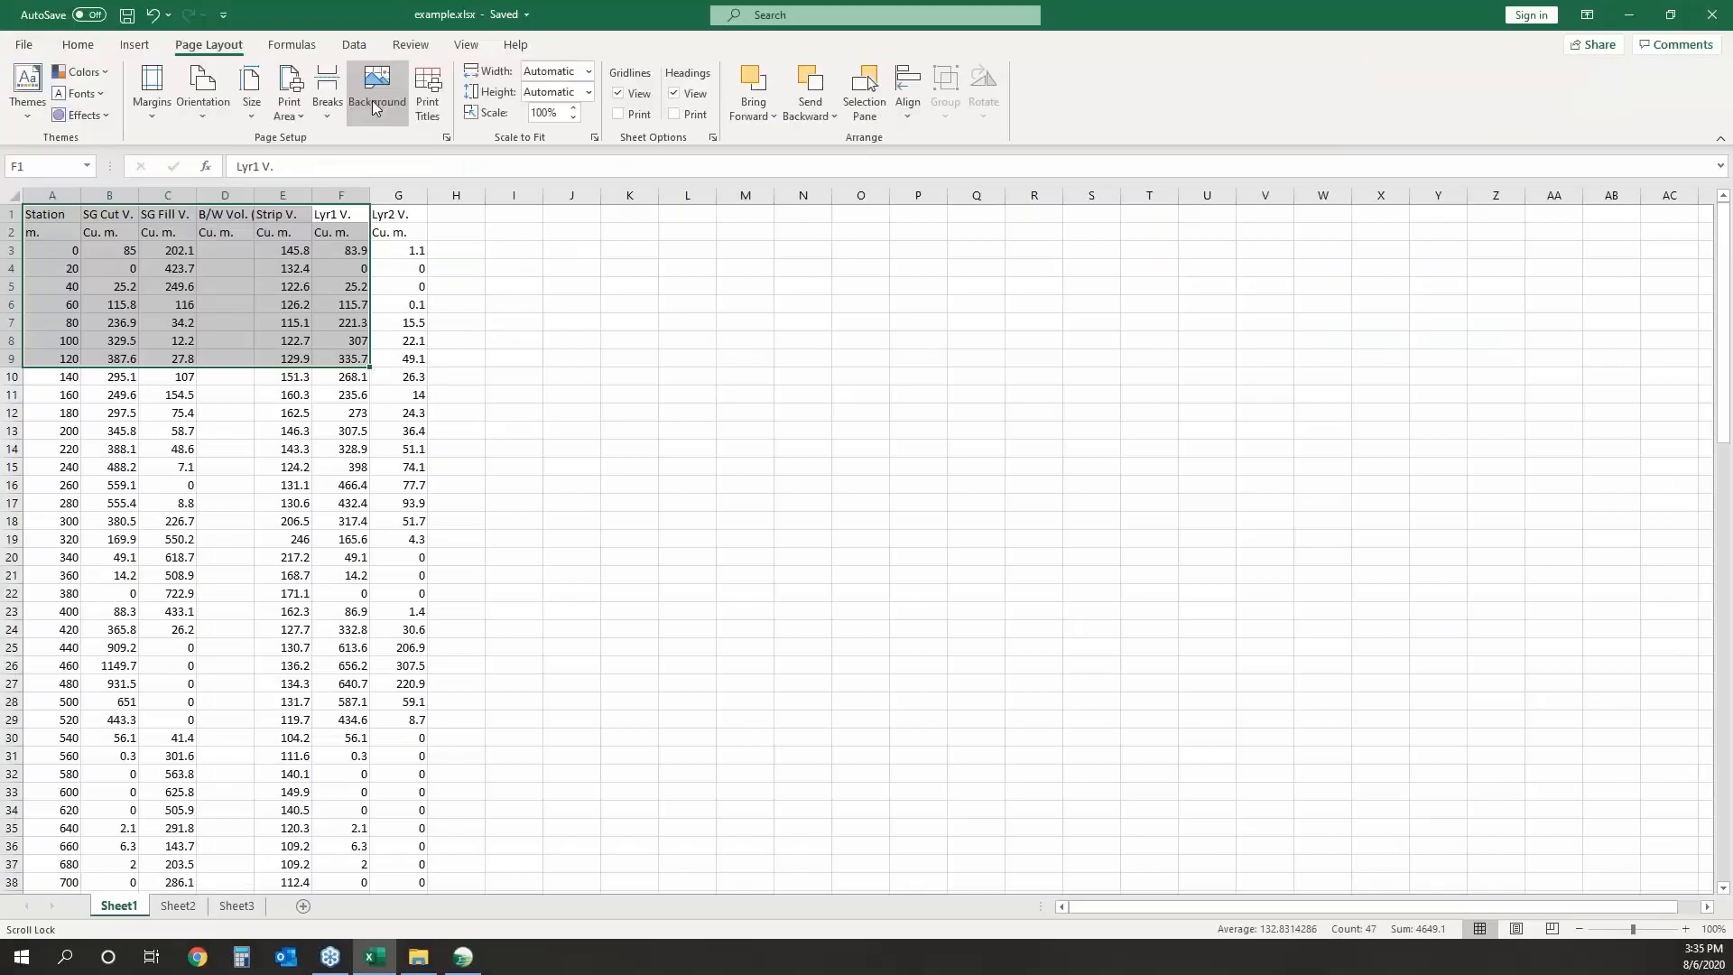
pyautogui.click(297, 121)
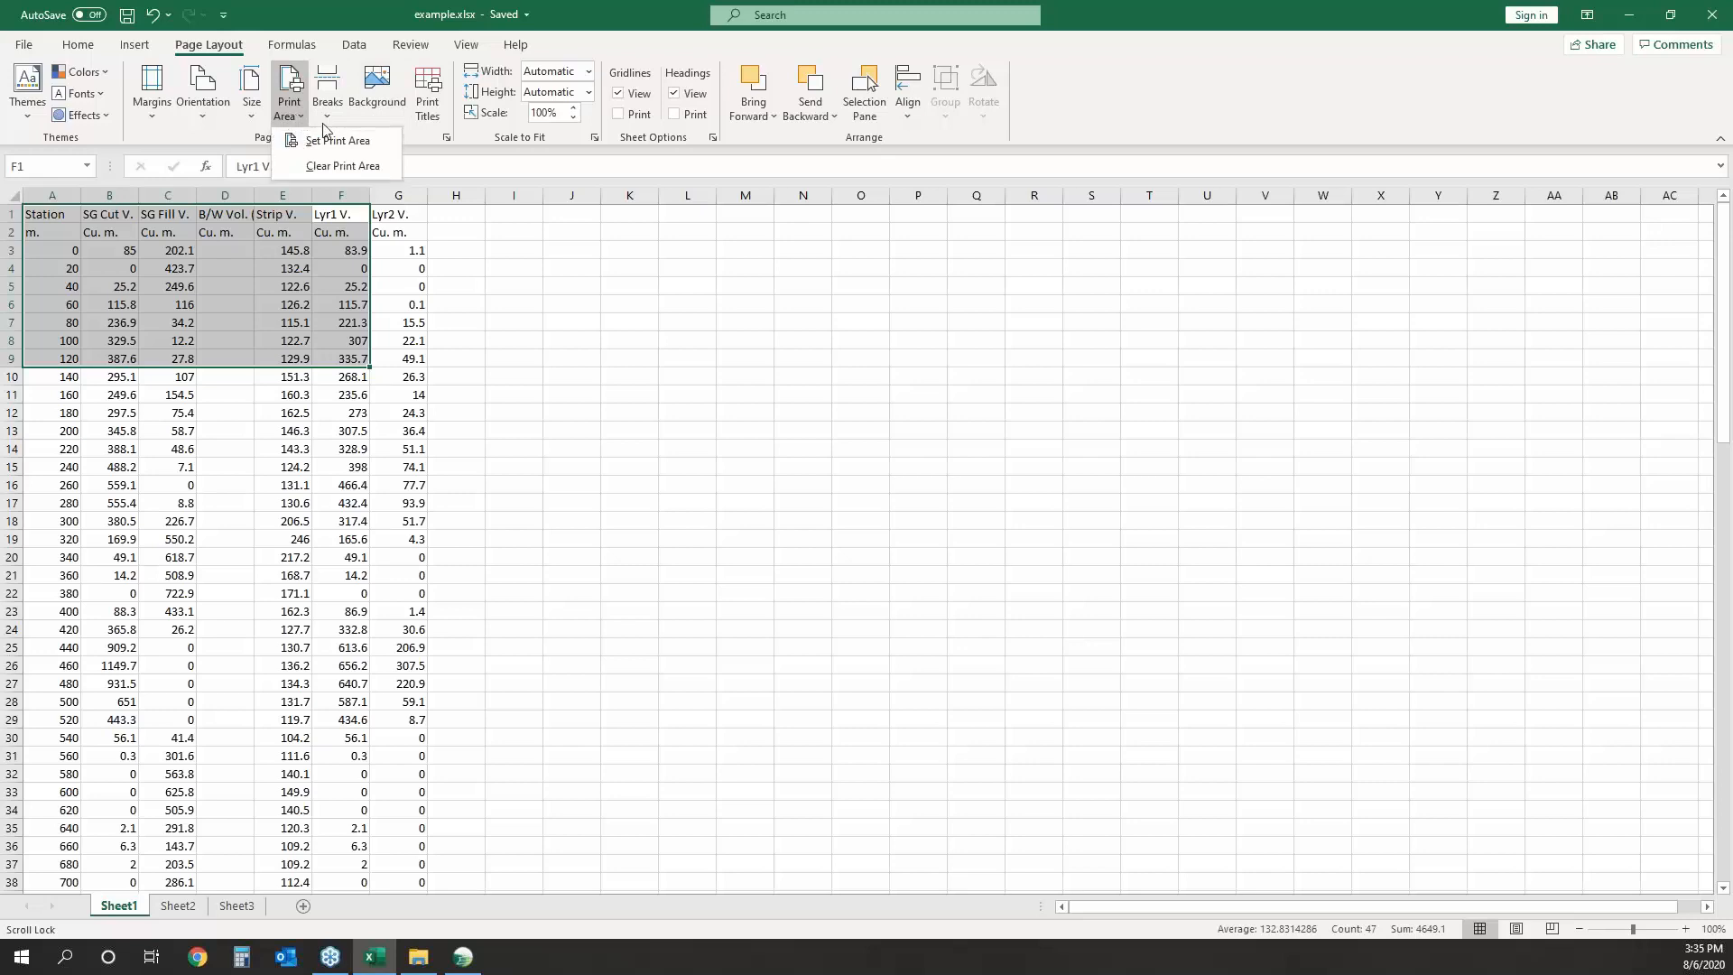
pyautogui.click(336, 136)
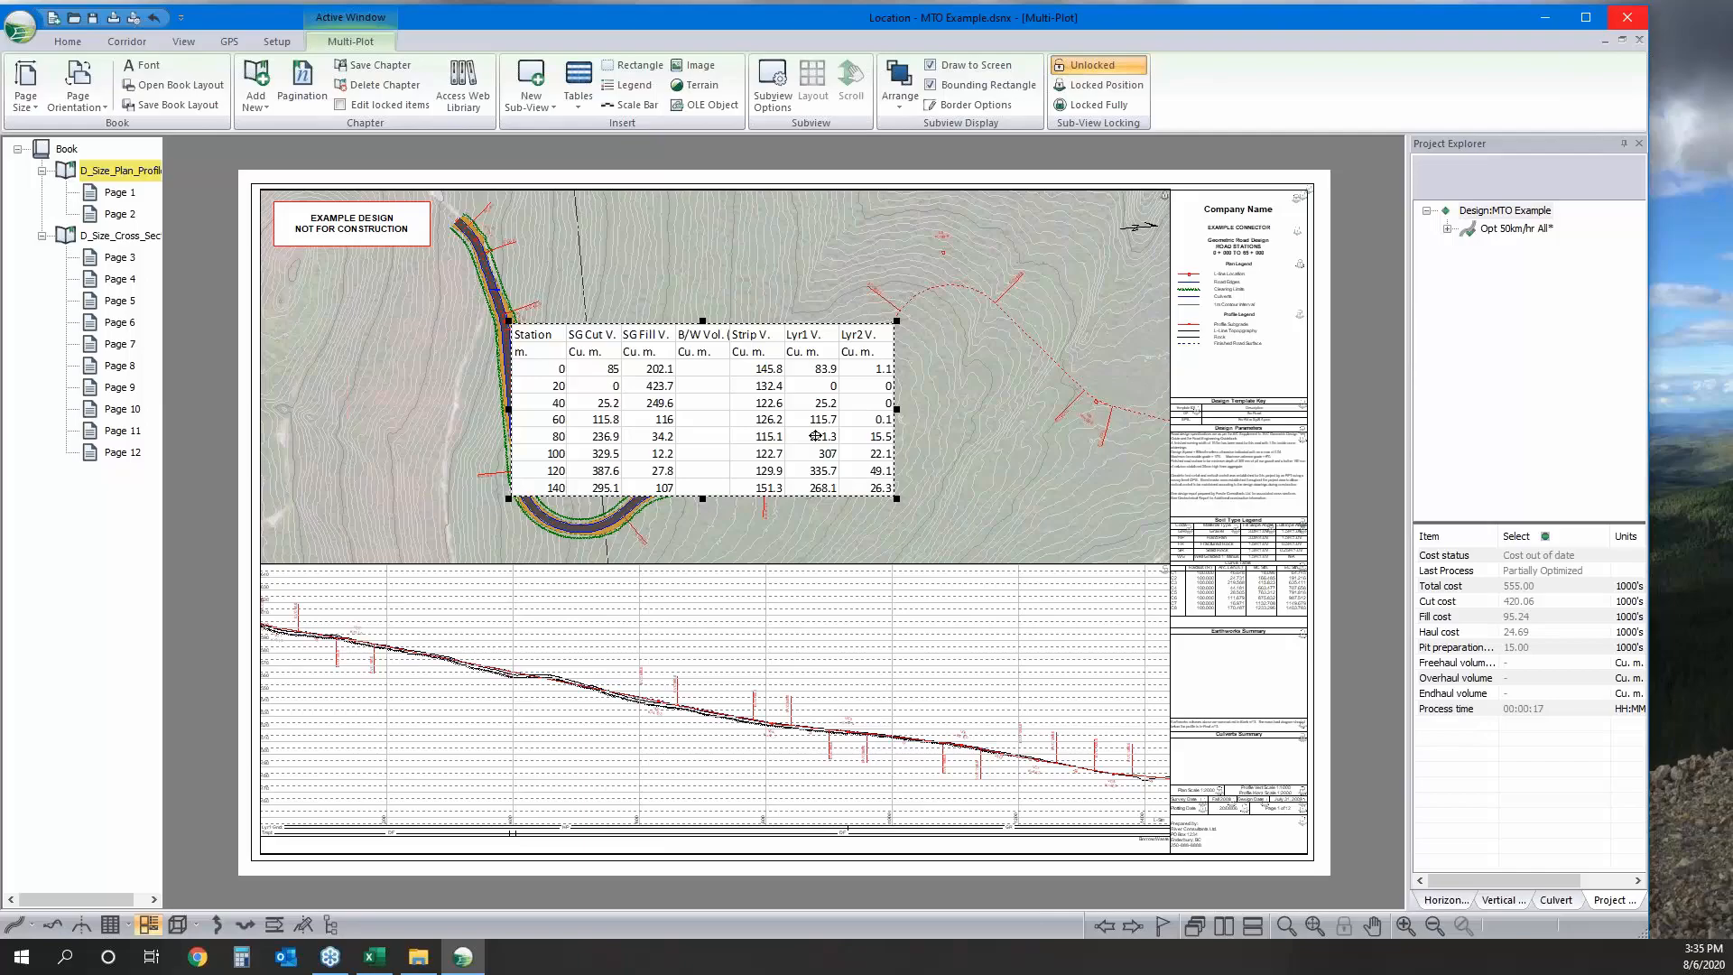
# Save the example workbook in Excel, and return to Location to insert it again as a linked OLE object on the Multi-Plot page.
pyautogui.hotkey('alt', 'Tab')
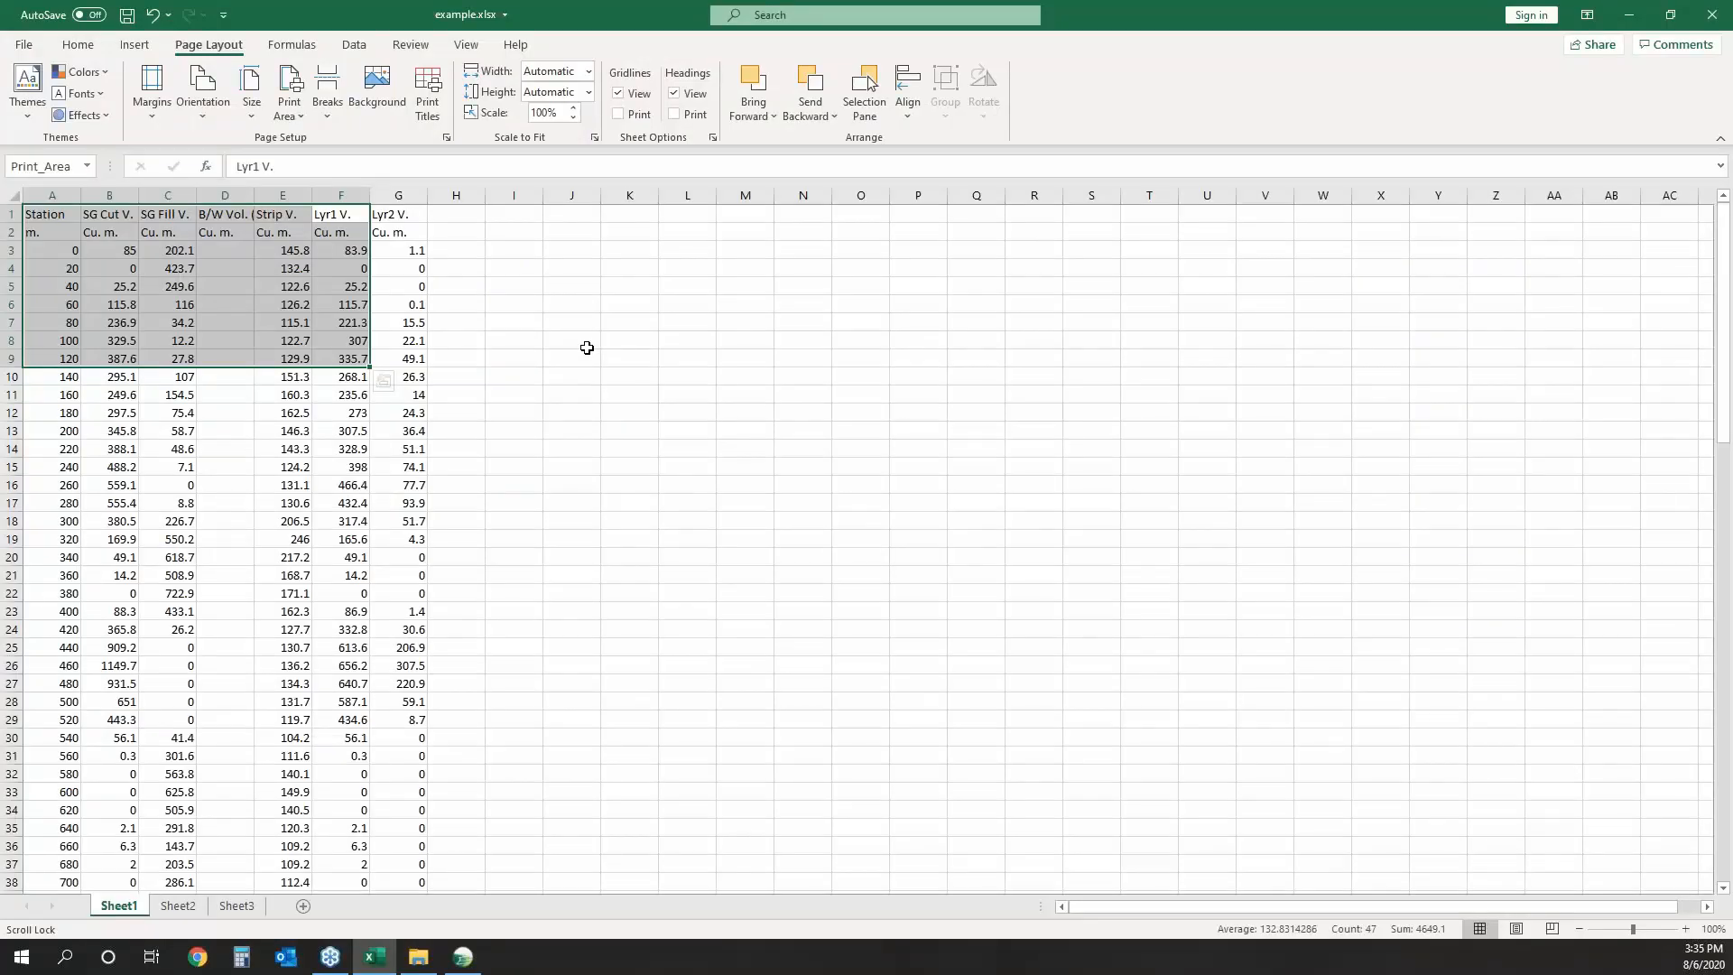
pyautogui.click(587, 348)
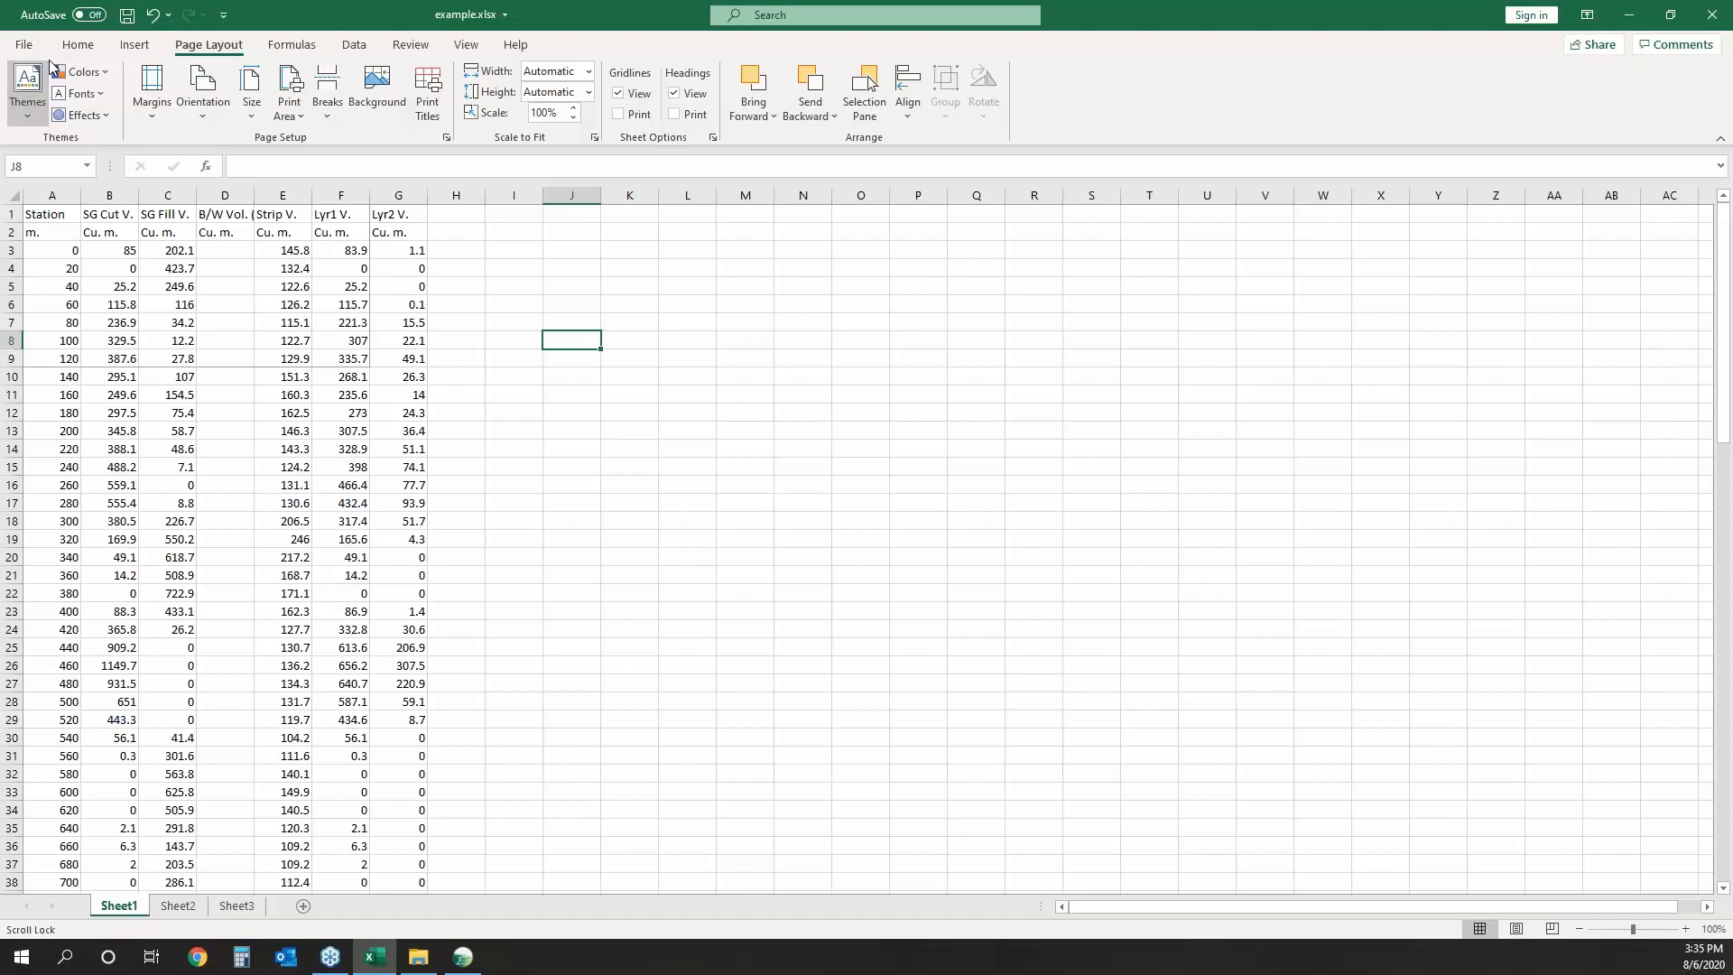
pyautogui.hotkey('alt', 'Tab')
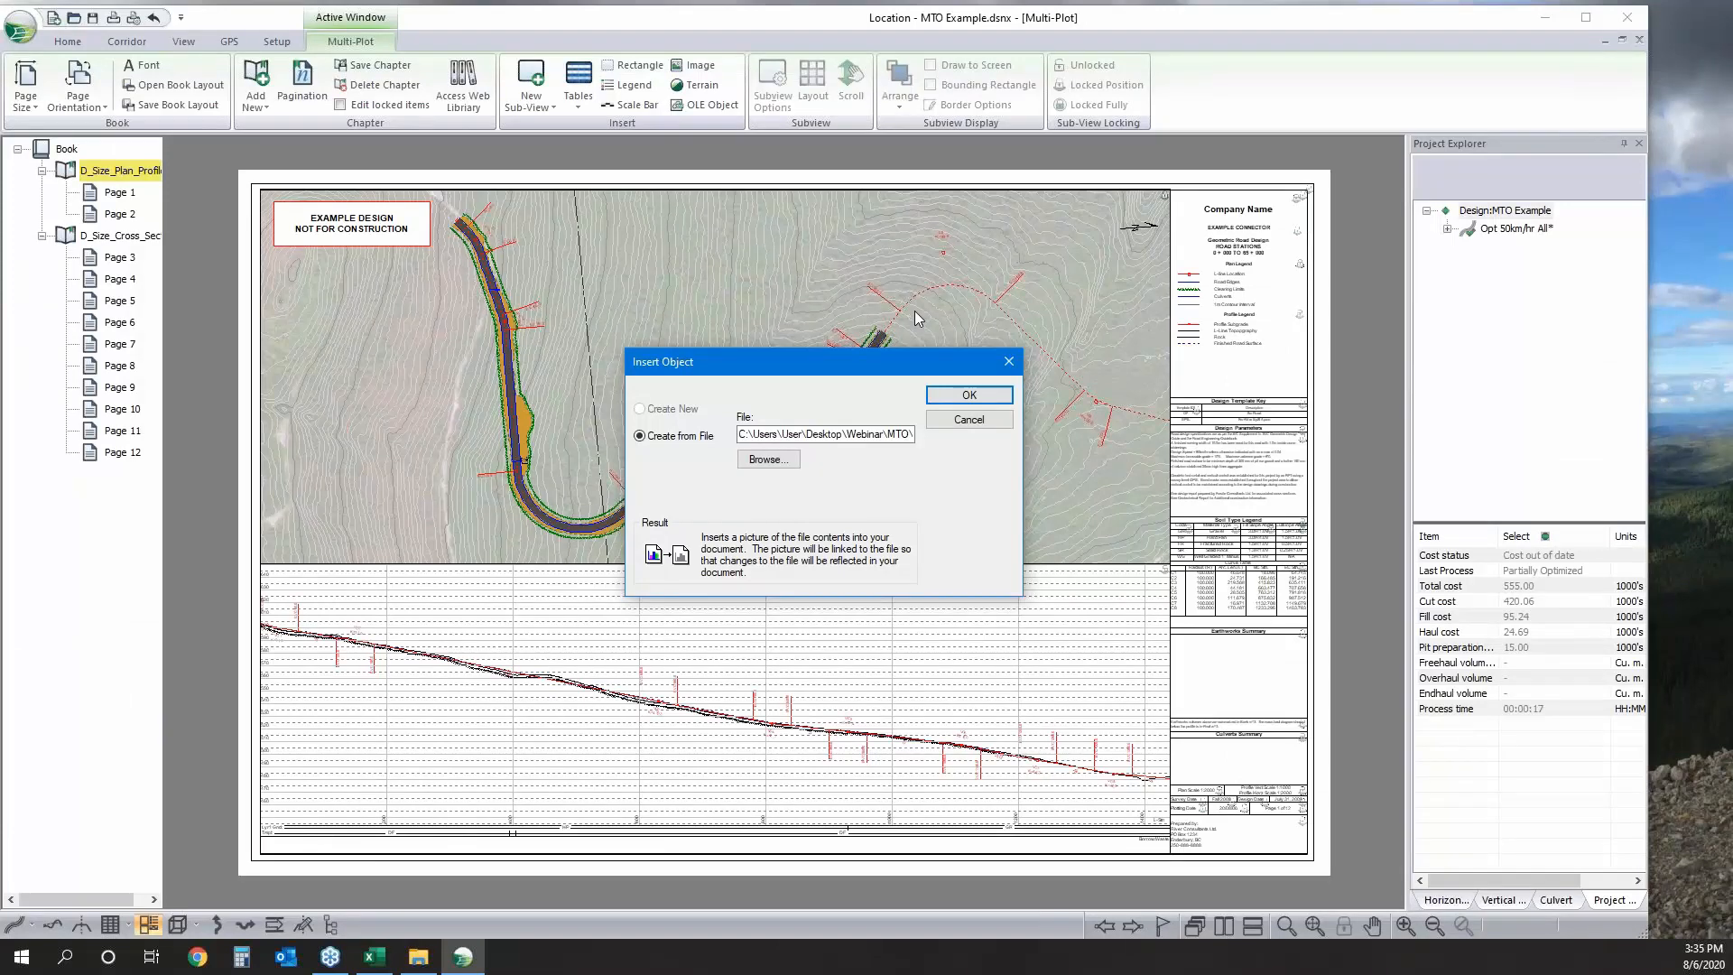
pyautogui.press('Return')
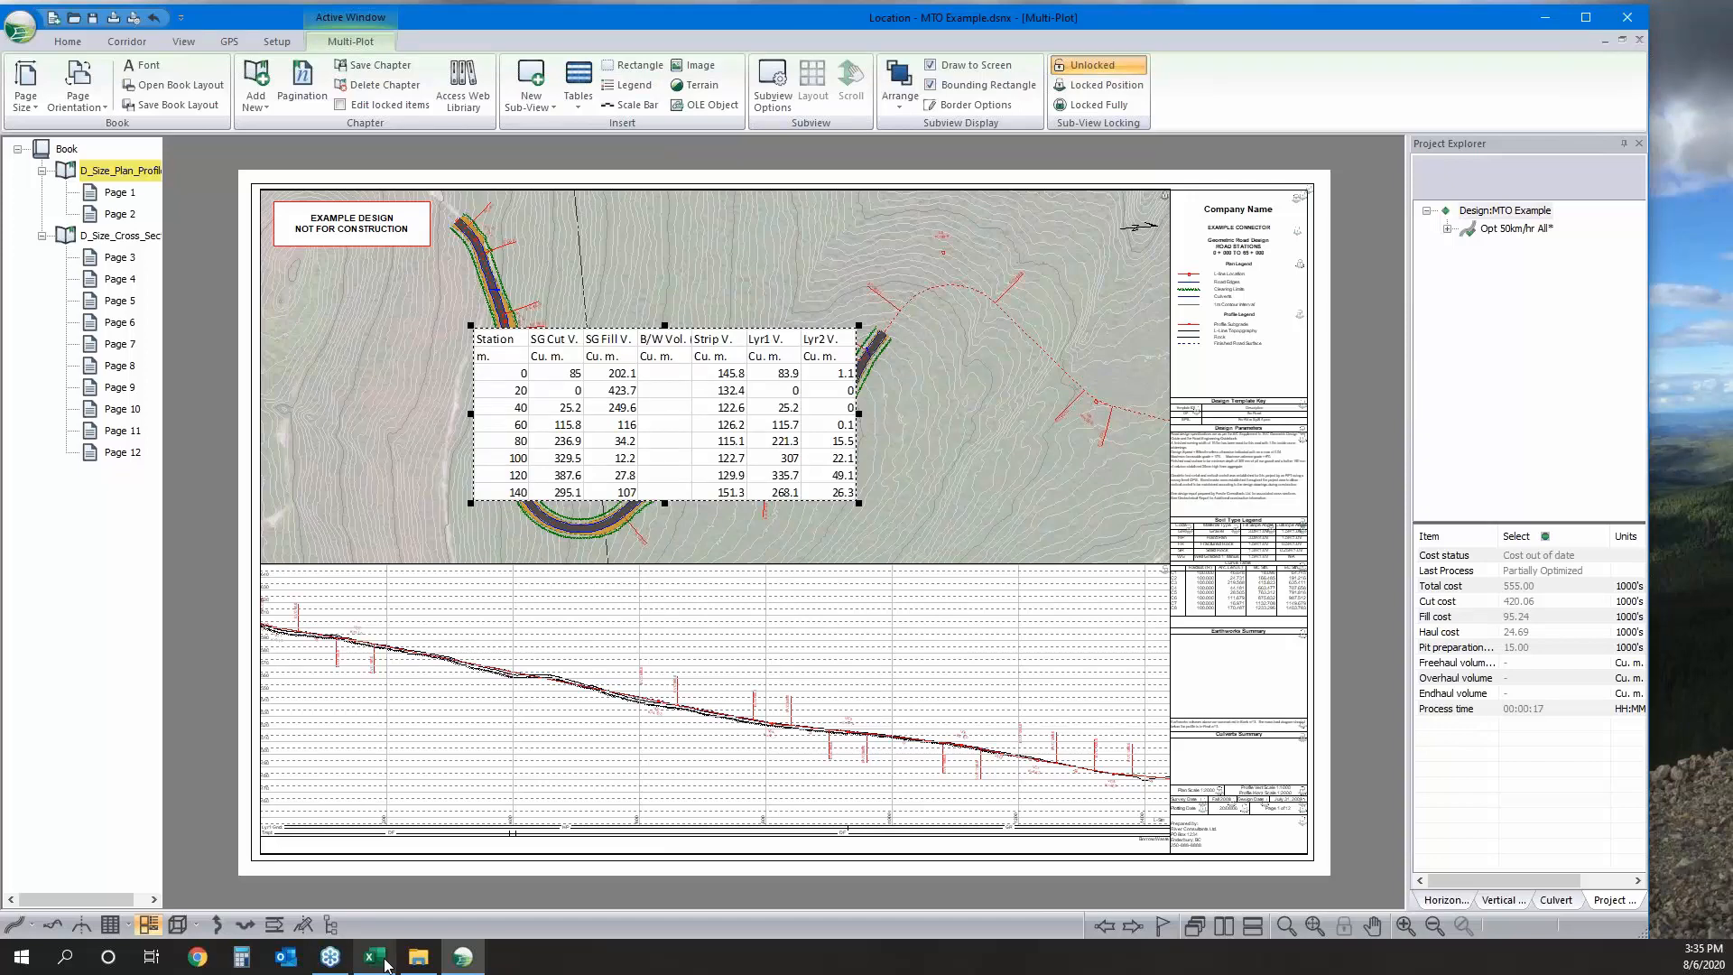
# In Excel, set Sheet1's print area to A1:R10 and redefine it as the smaller range A1:E8.
pyautogui.click(383, 965)
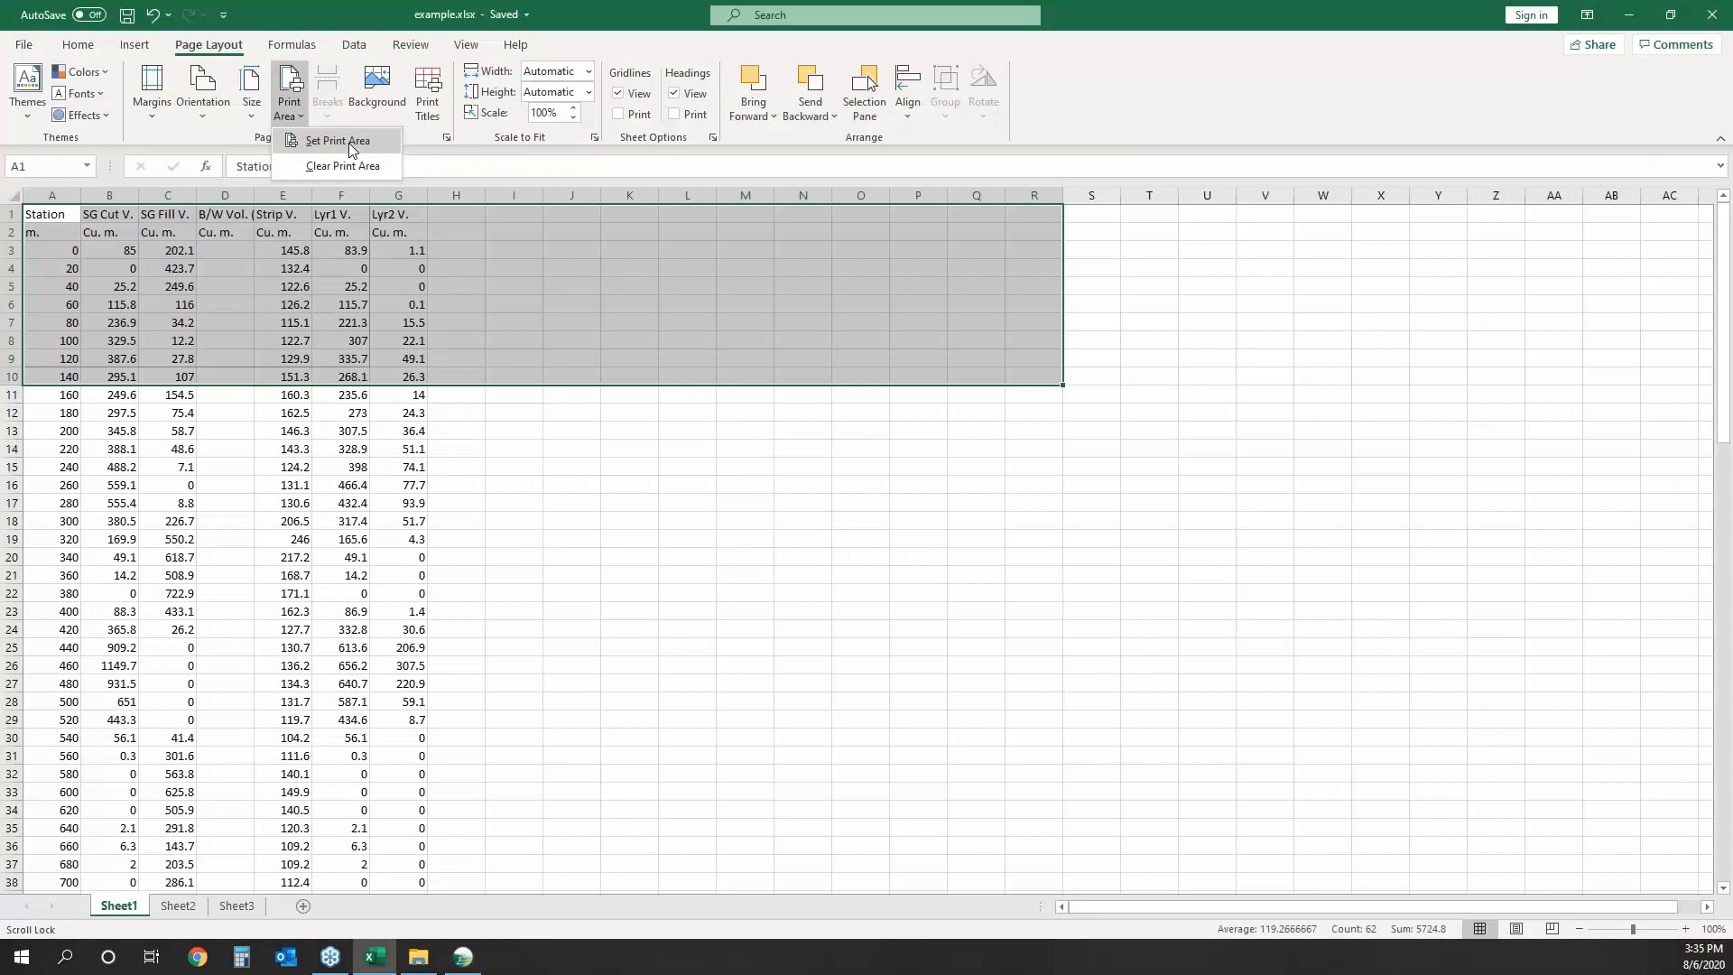
pyautogui.click(348, 143)
pyautogui.moveTo(341, 376); pyautogui.dragTo(87, 261)
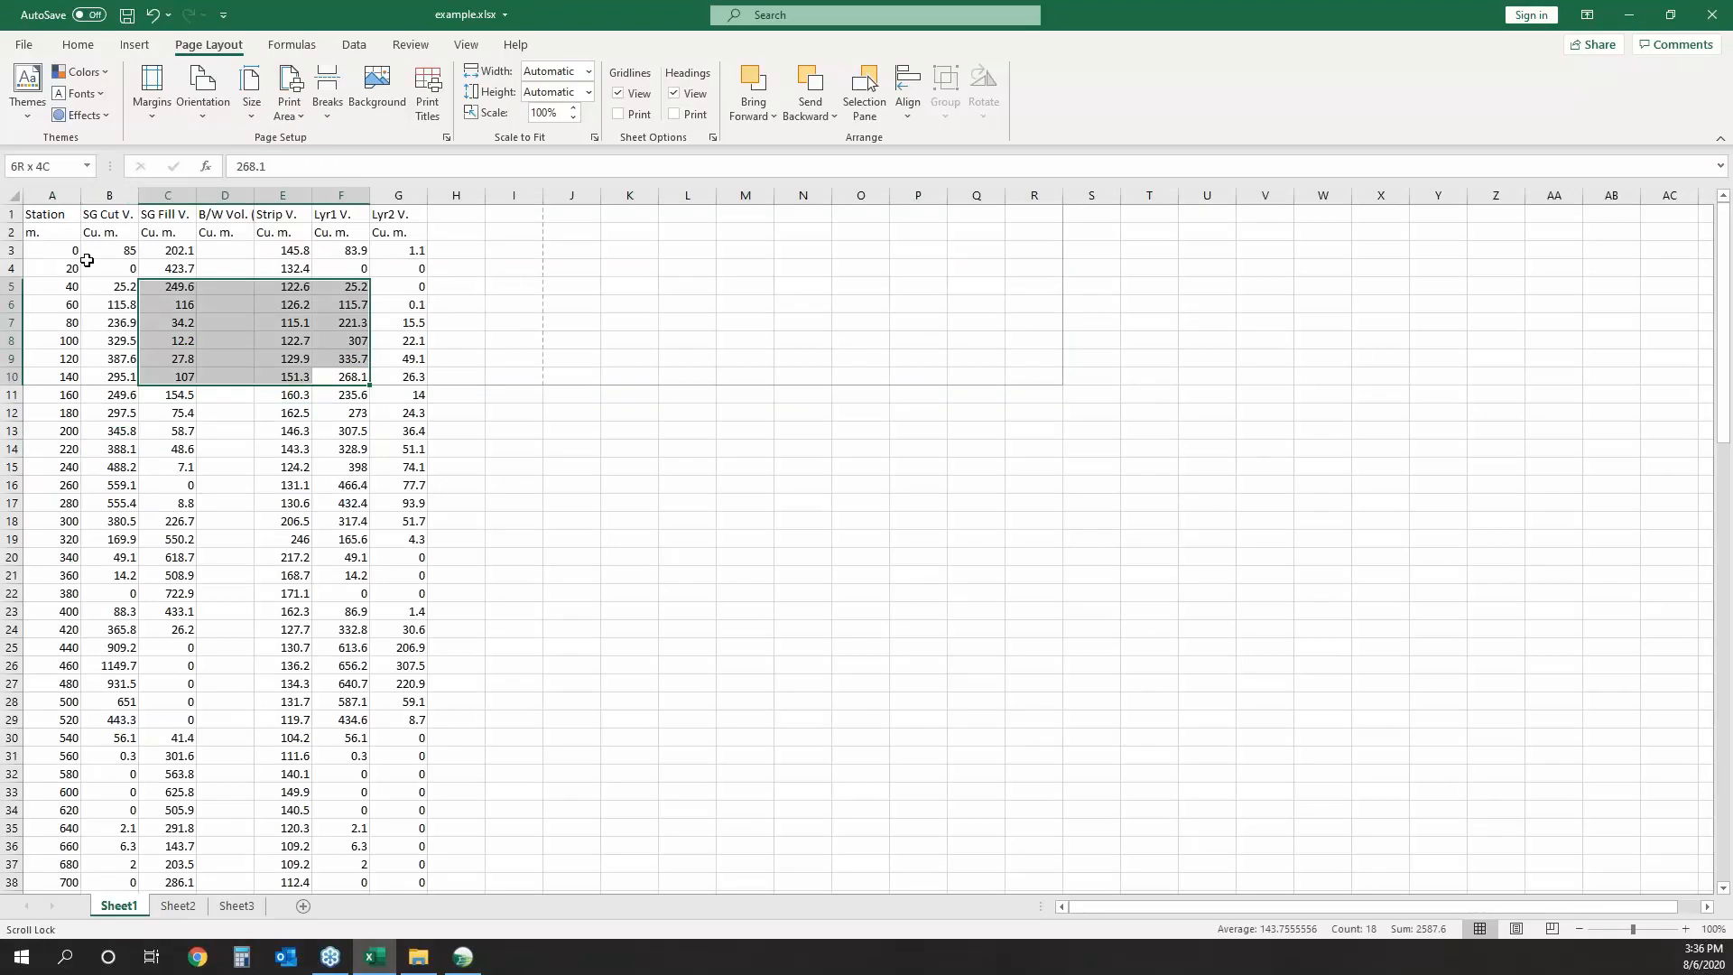
pyautogui.moveTo(86, 261); pyautogui.dragTo(38, 211)
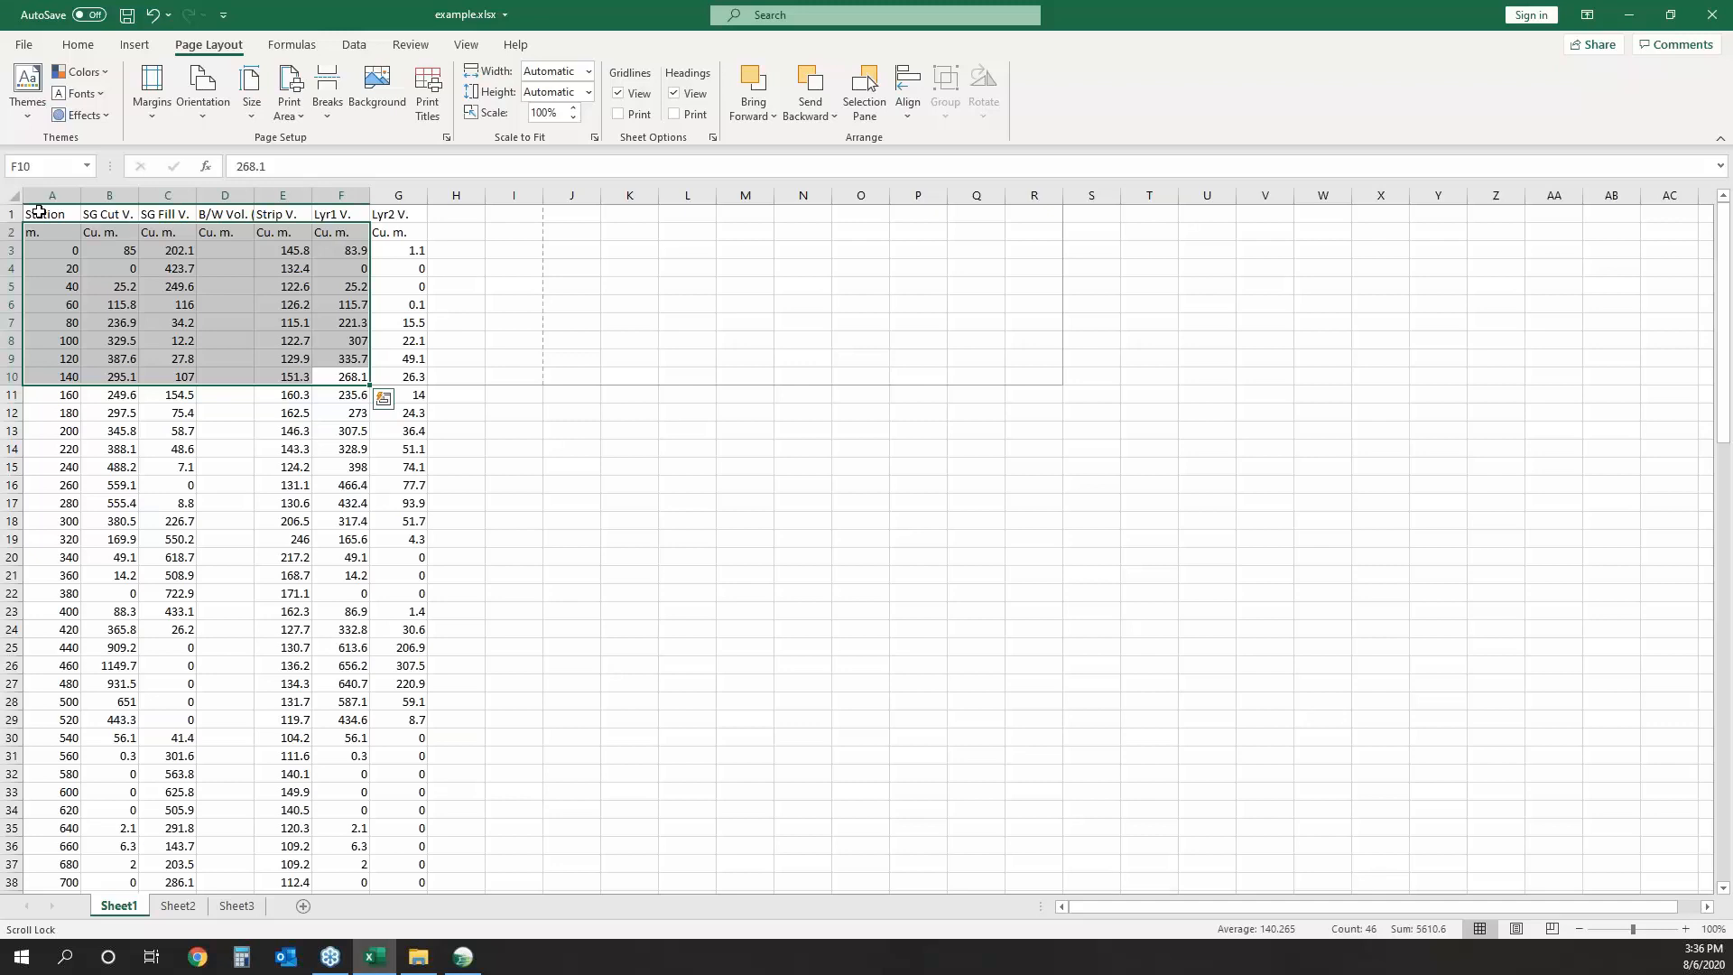
pyautogui.click(38, 211)
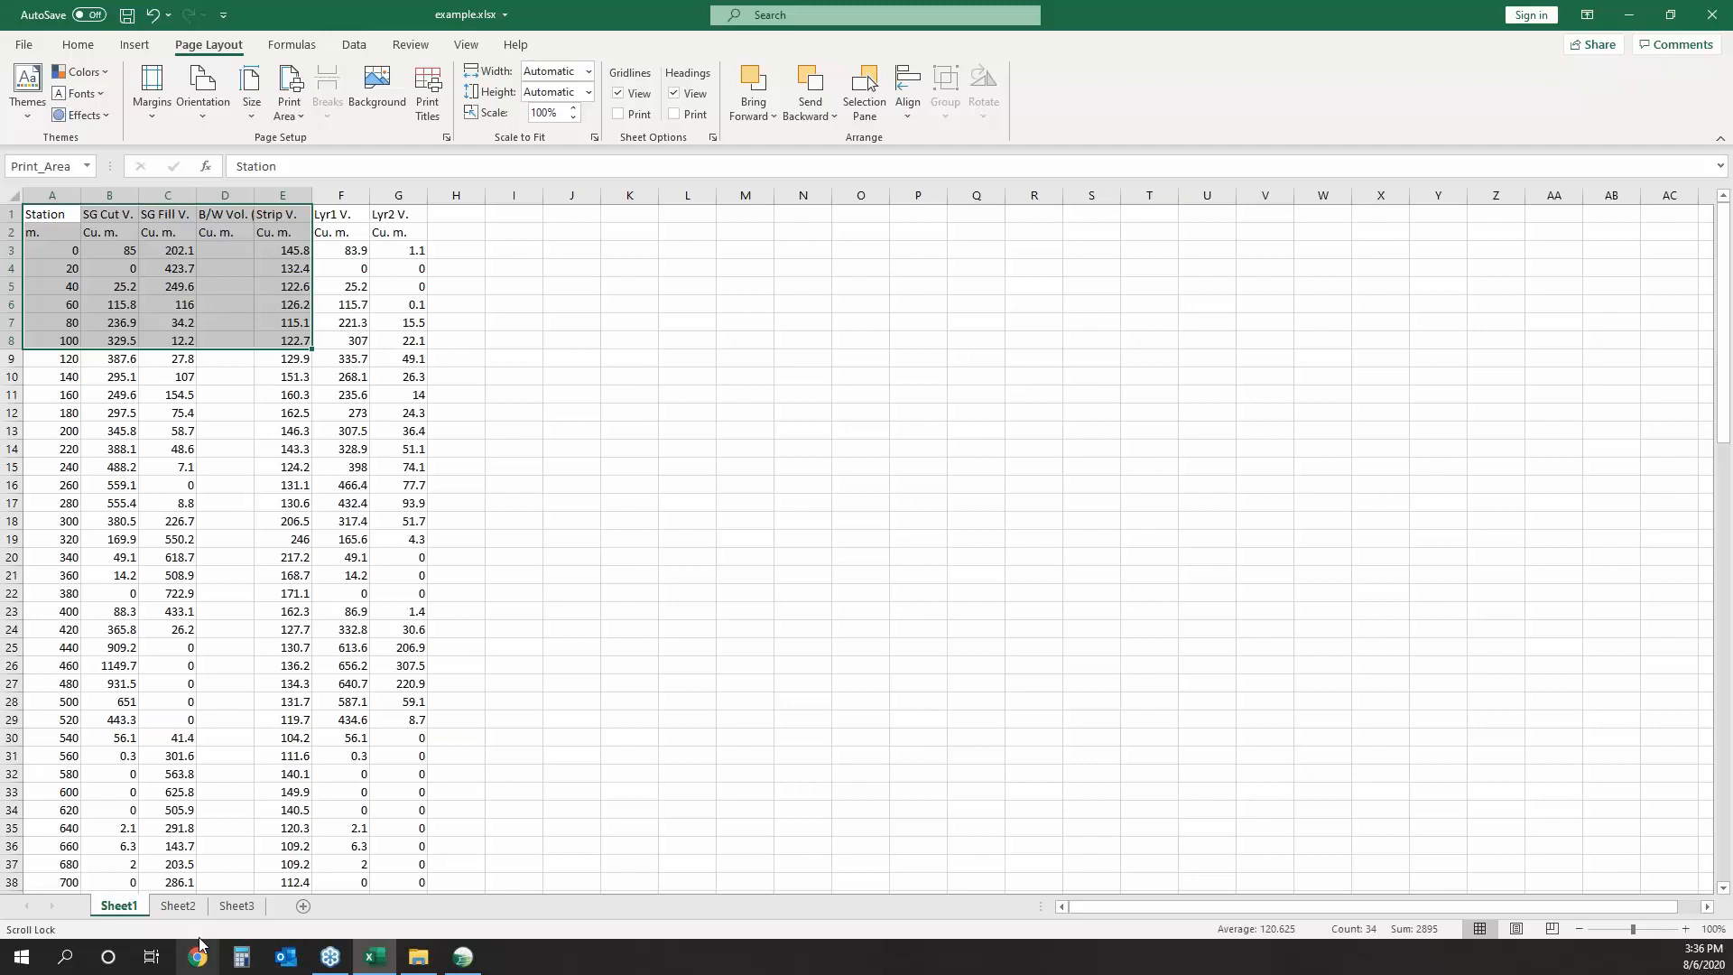
# Set Sheet2's print area to cells A1:G8, and open Sheet3 before minimizing the workbook.
pyautogui.click(177, 906)
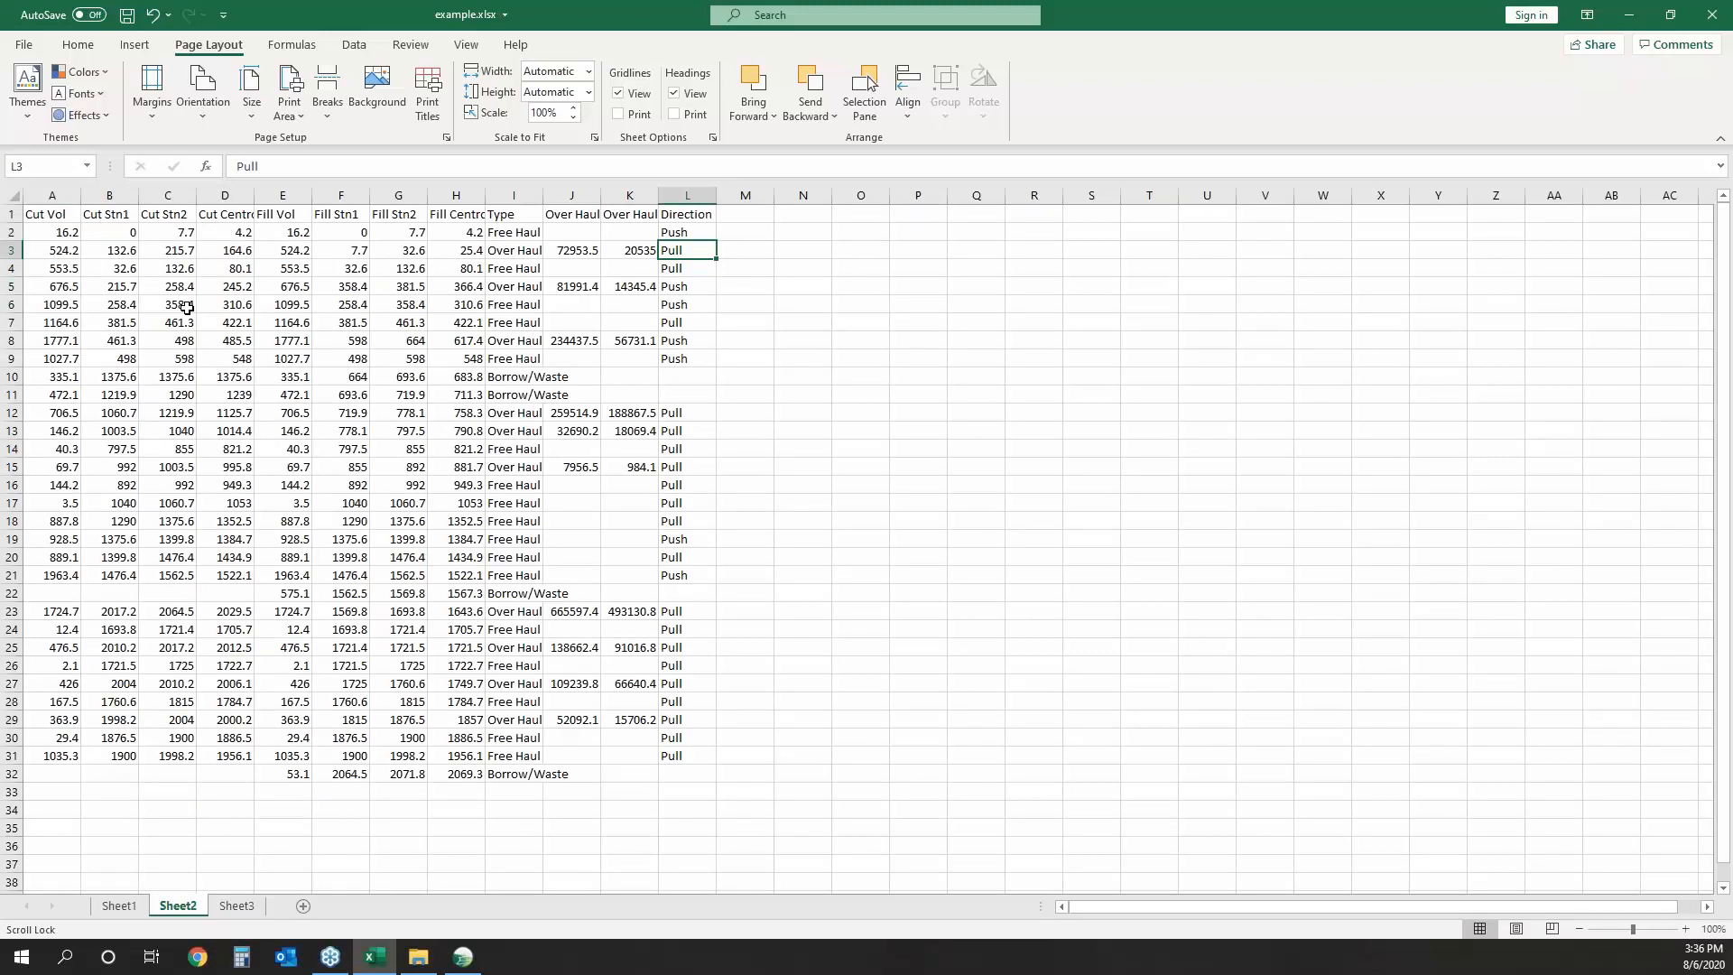
pyautogui.moveTo(51, 214); pyautogui.dragTo(398, 340)
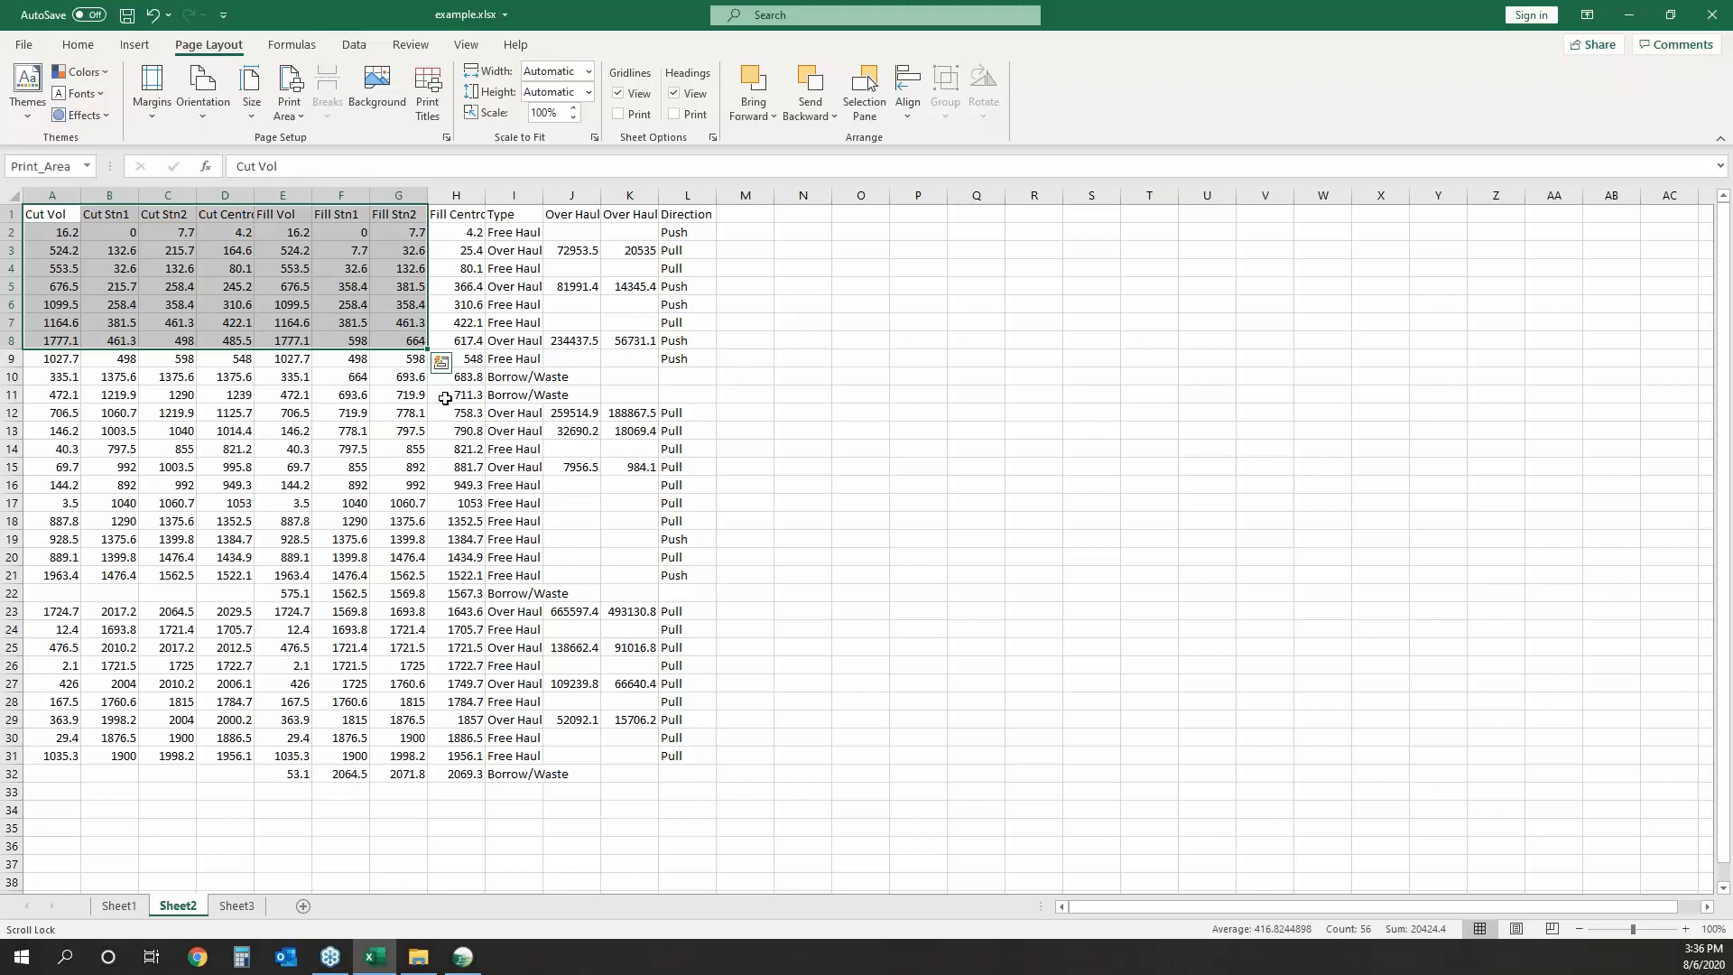
pyautogui.click(237, 906)
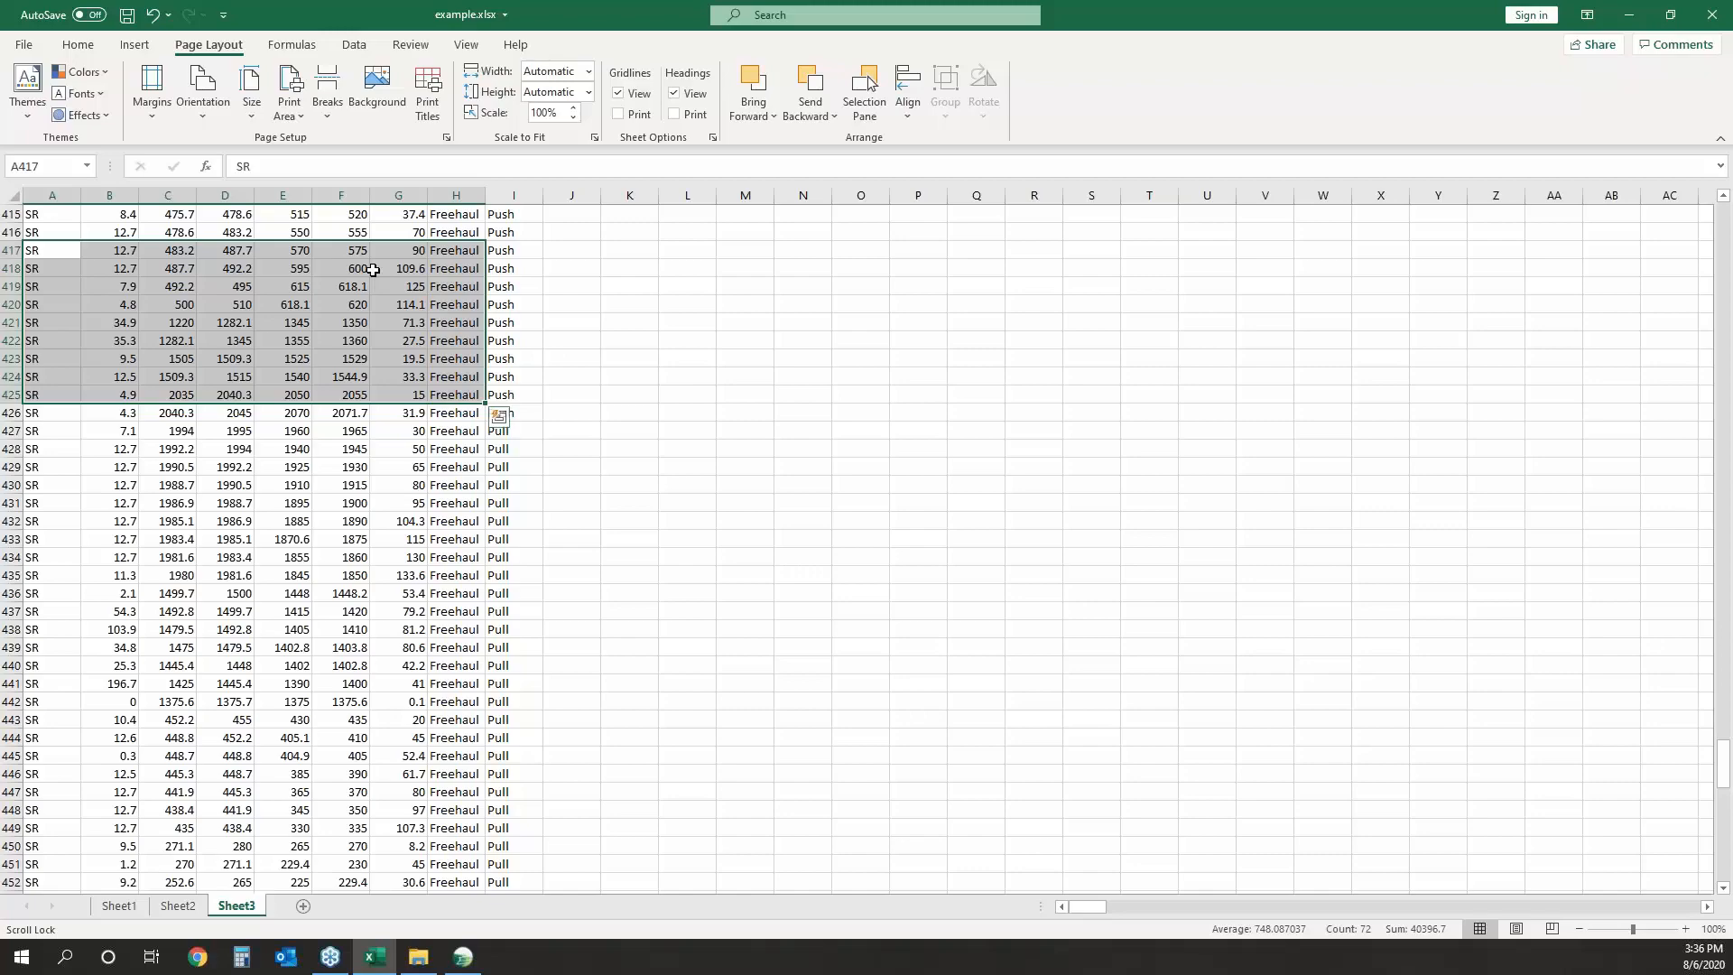
pyautogui.click(375, 957)
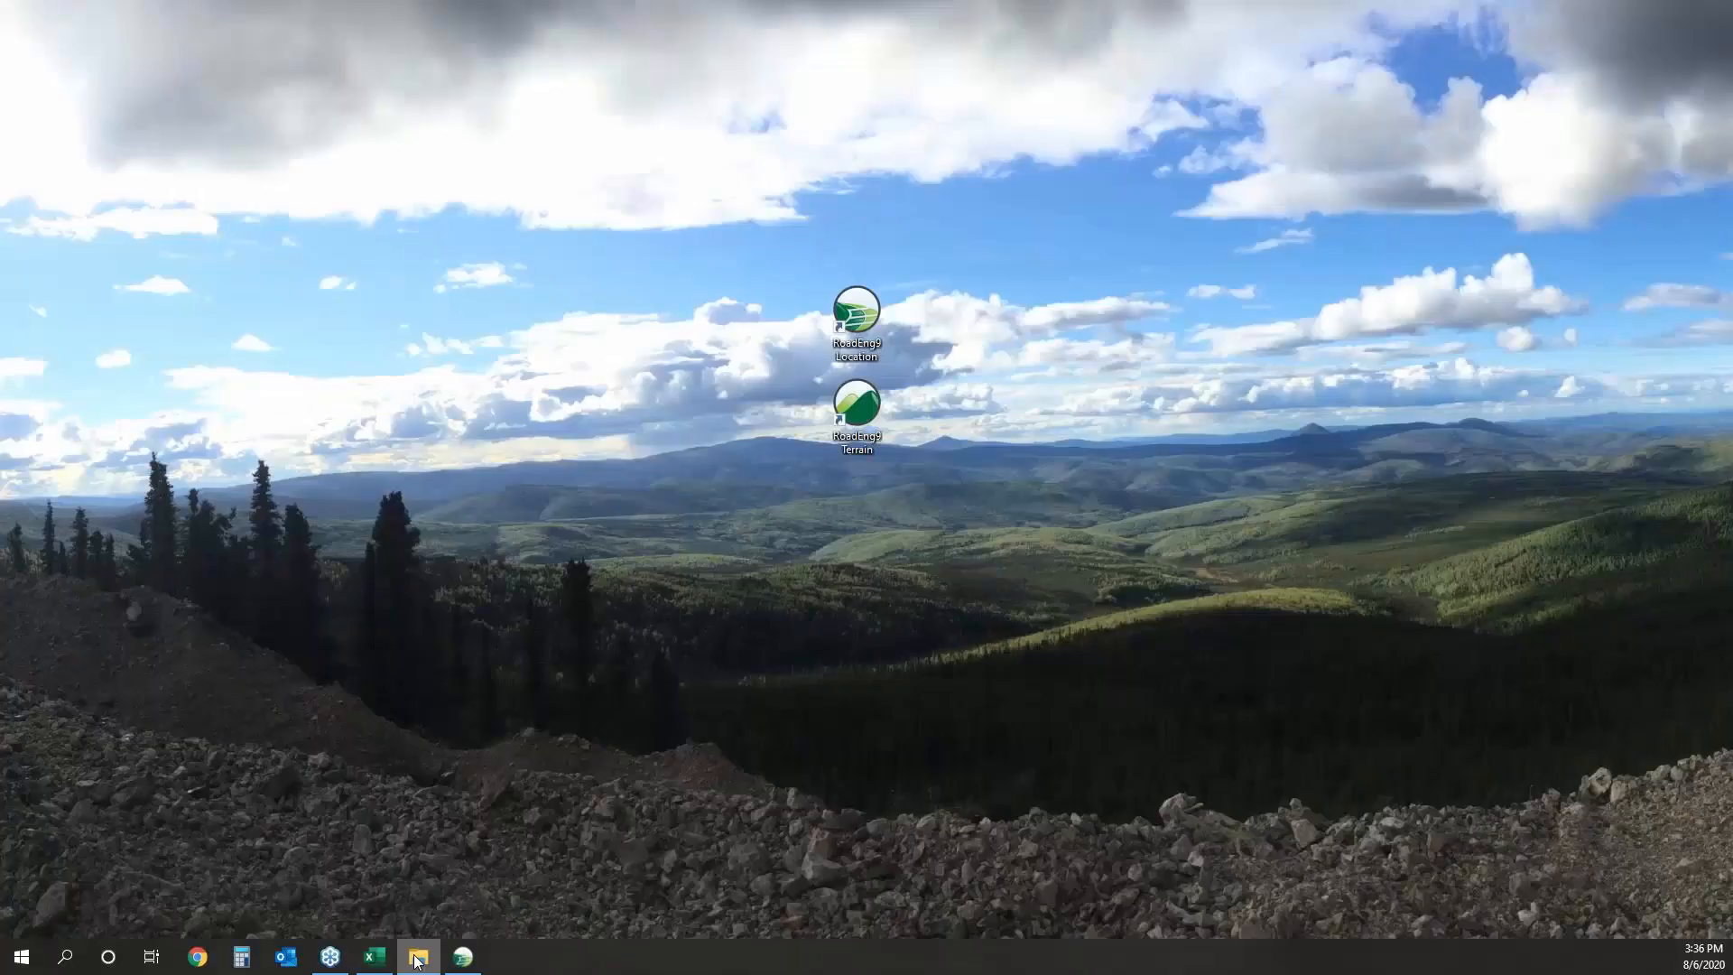